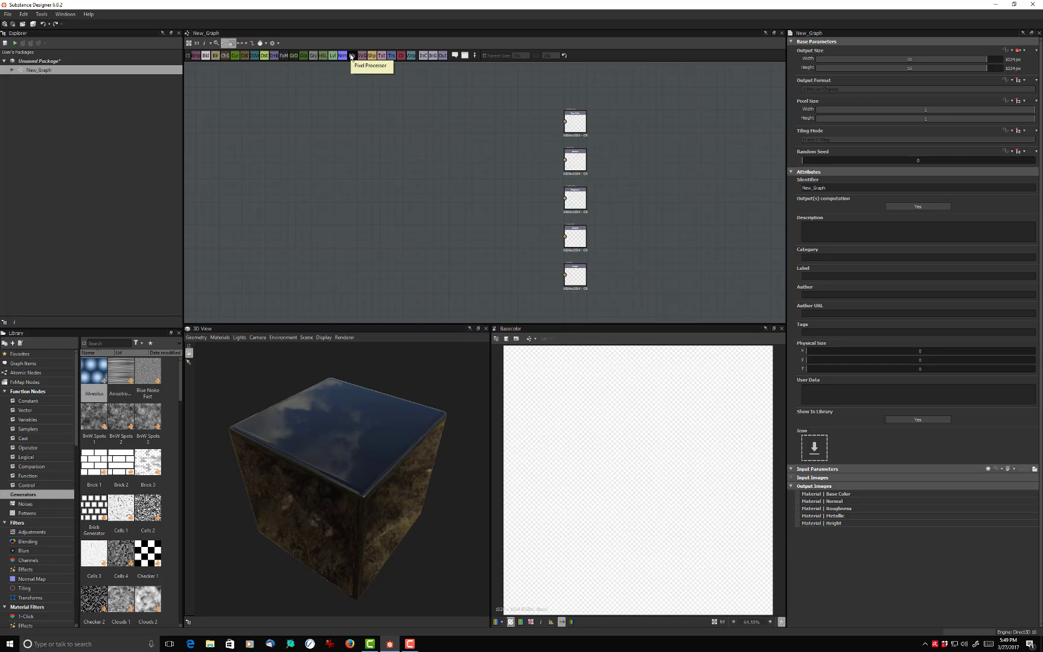
# - Add a Pixel Processor node to the graph and open its per-pixel function for editing
pyautogui.click(351, 57)
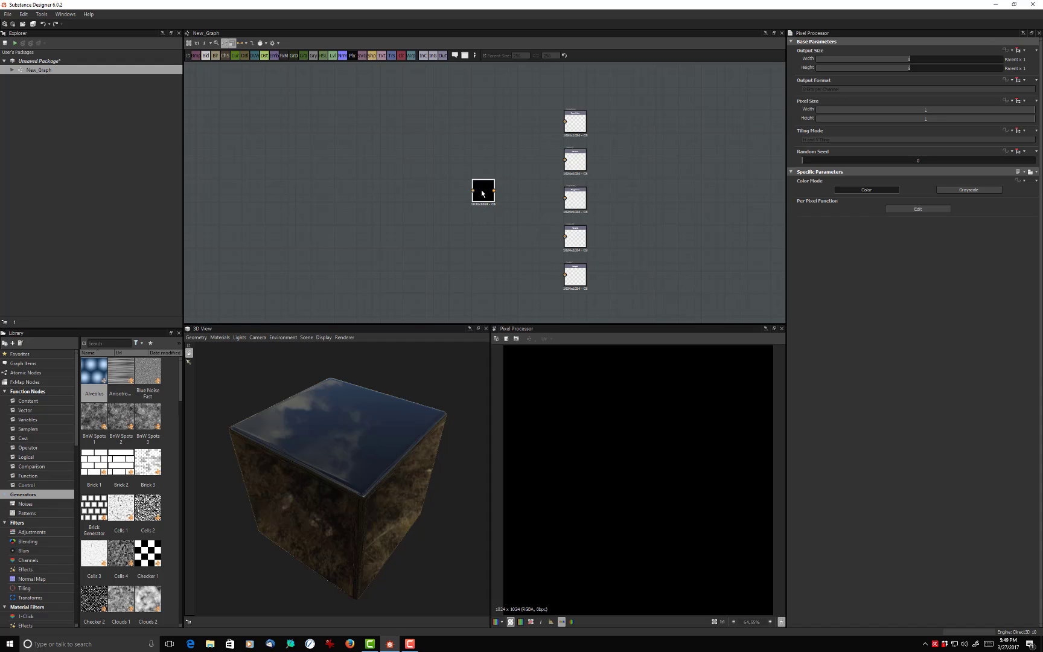
pyautogui.scroll(5, 482, 192)
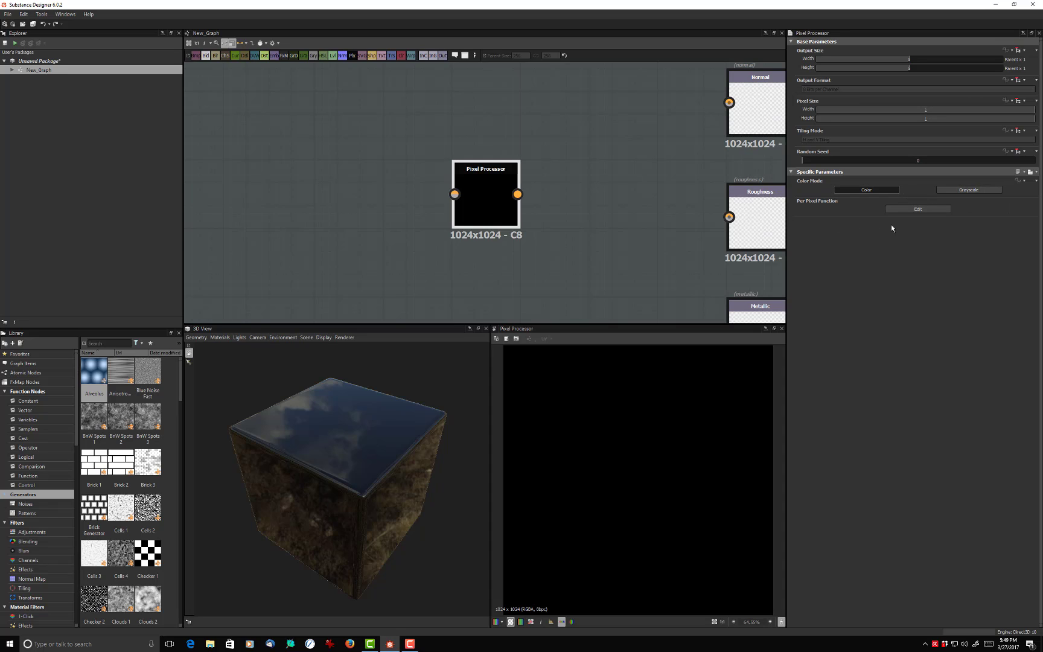
pyautogui.click(905, 210)
pyautogui.scroll(-3, 548, 154)
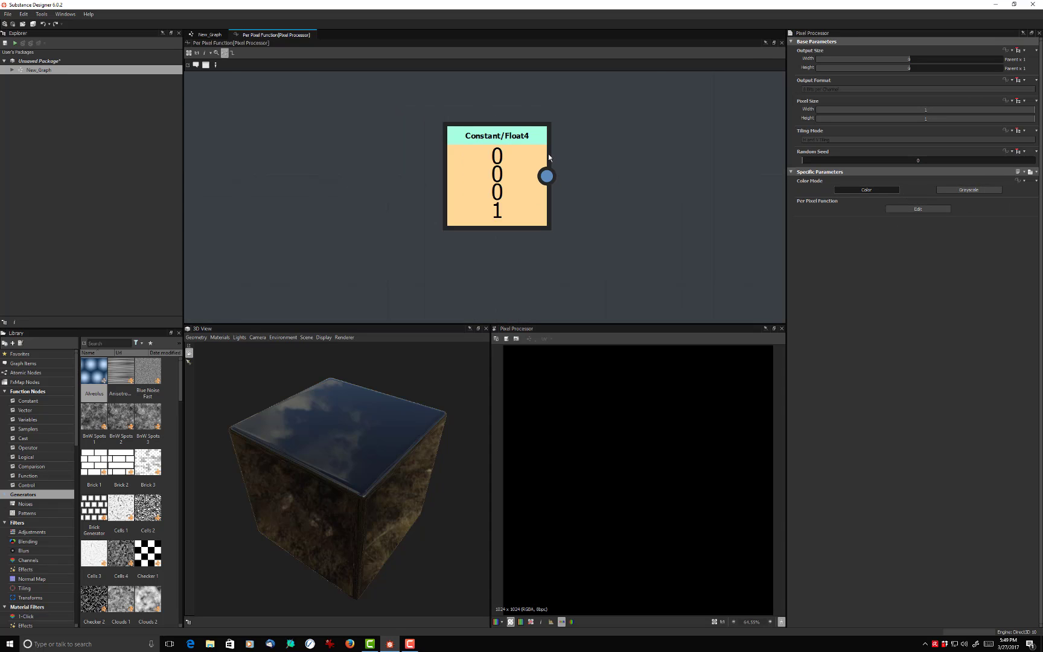
pyautogui.moveTo(650, 222); pyautogui.dragTo(639, 239, button='middle')
pyautogui.scroll(-1, 632, 228)
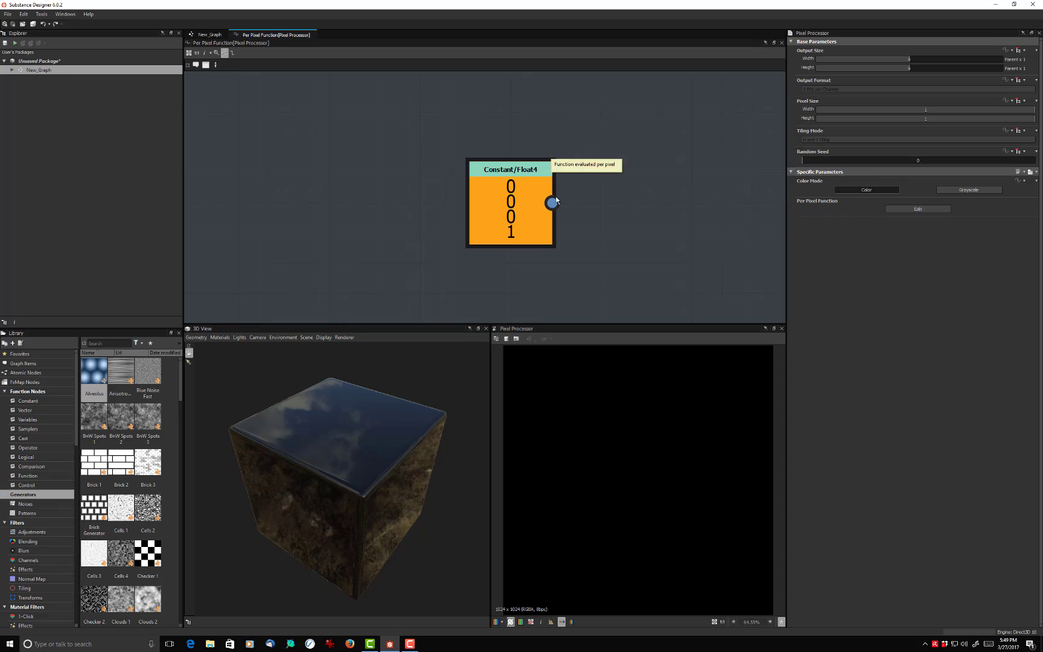
# - Try 0.688 and 0.695 as the first two values of the Float4 constant and delete the node
pyautogui.click(509, 199)
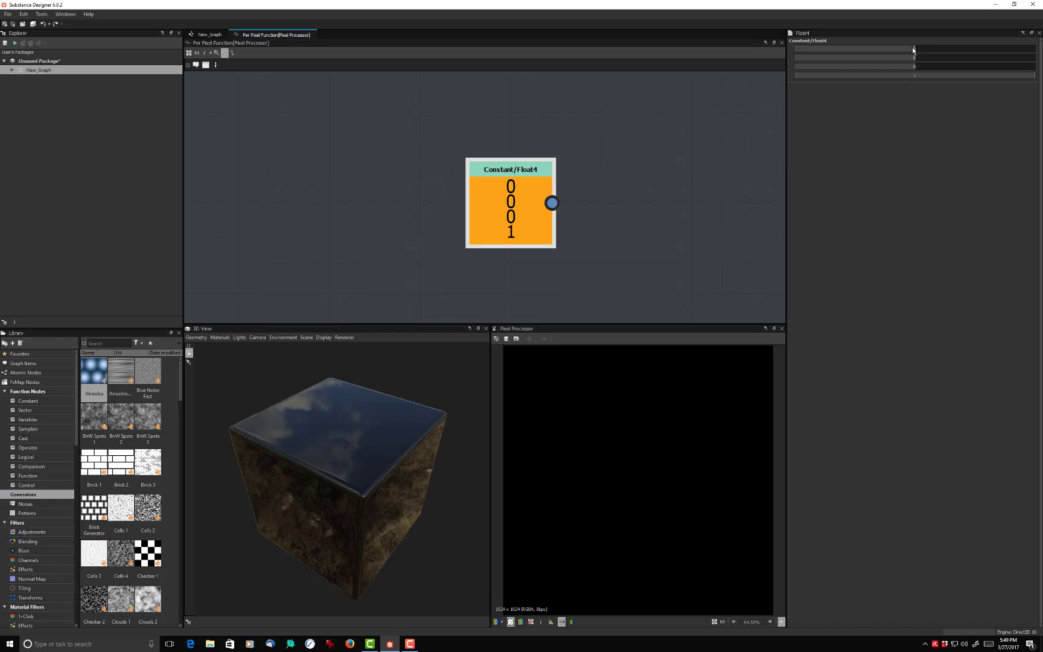
pyautogui.moveTo(918, 49); pyautogui.dragTo(998, 61)
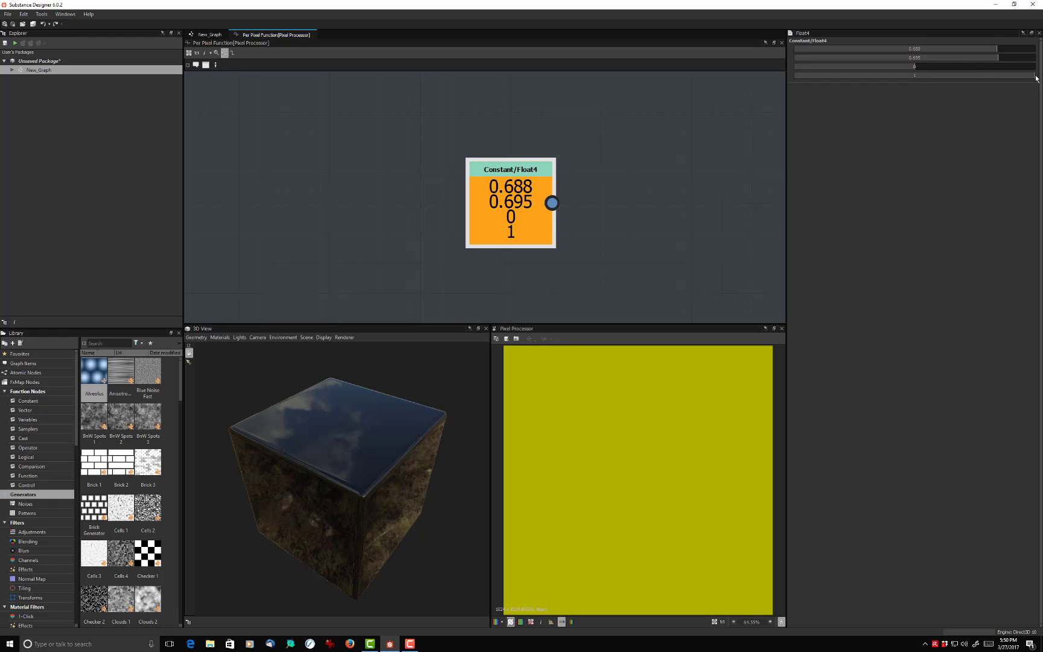
pyautogui.moveTo(1033, 75)
pyautogui.mouseDown()
pyautogui.moveTo(858, 85)
pyautogui.moveTo(1039, 81)
pyautogui.mouseUp()
pyautogui.scroll(-2, 534, 192)
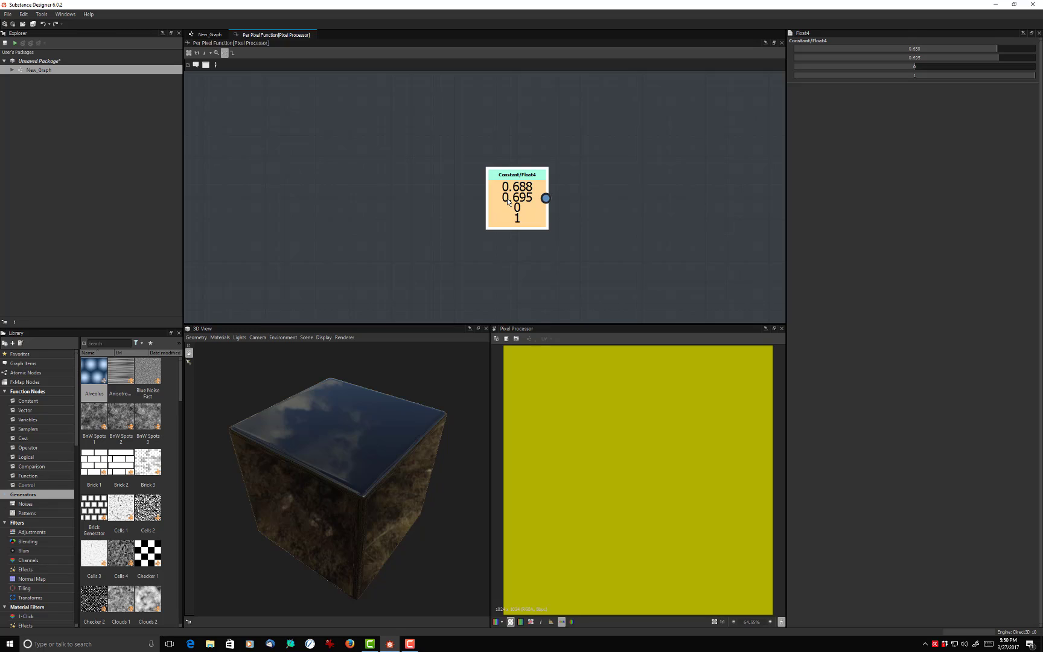
pyautogui.press('Delete')
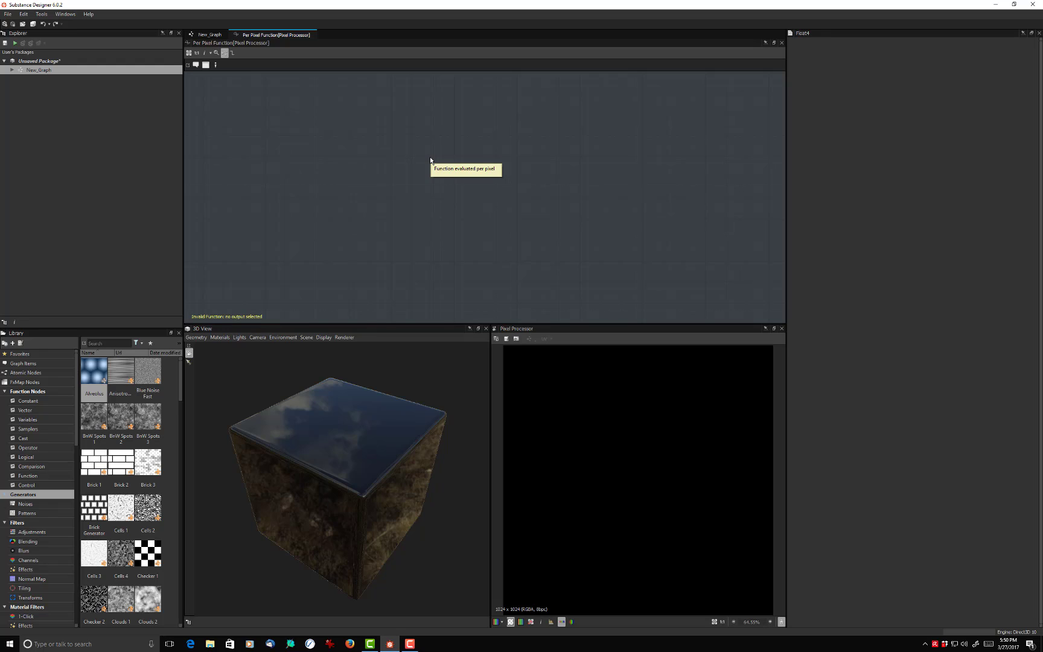
# - Place a Float2 constant in the function graph, reposition it and delete it again
pyautogui.press('space')
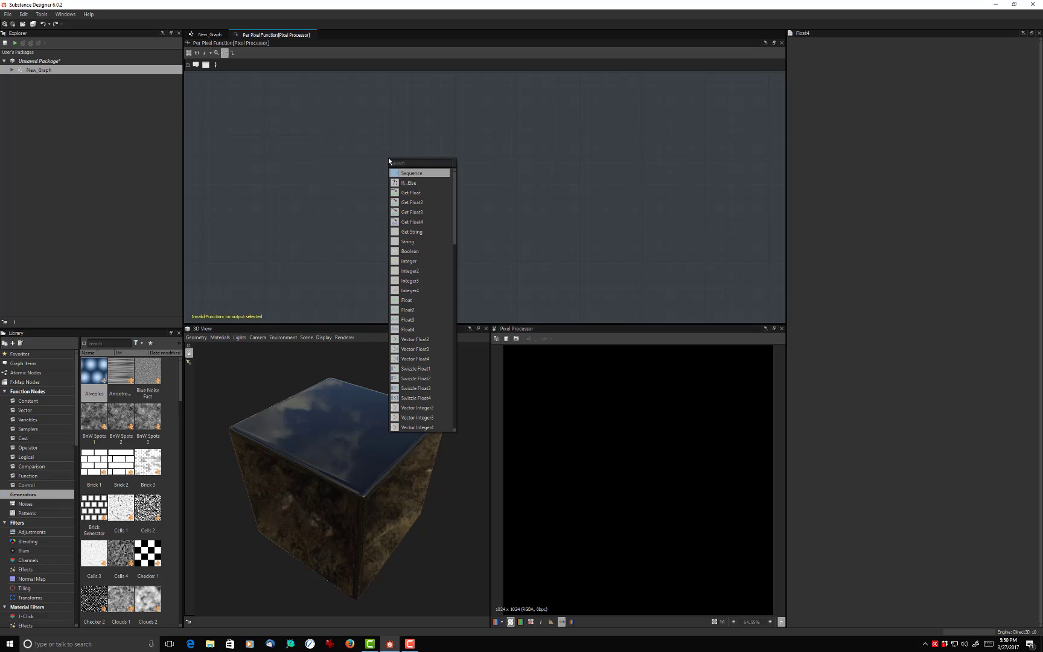
pyautogui.write('f')
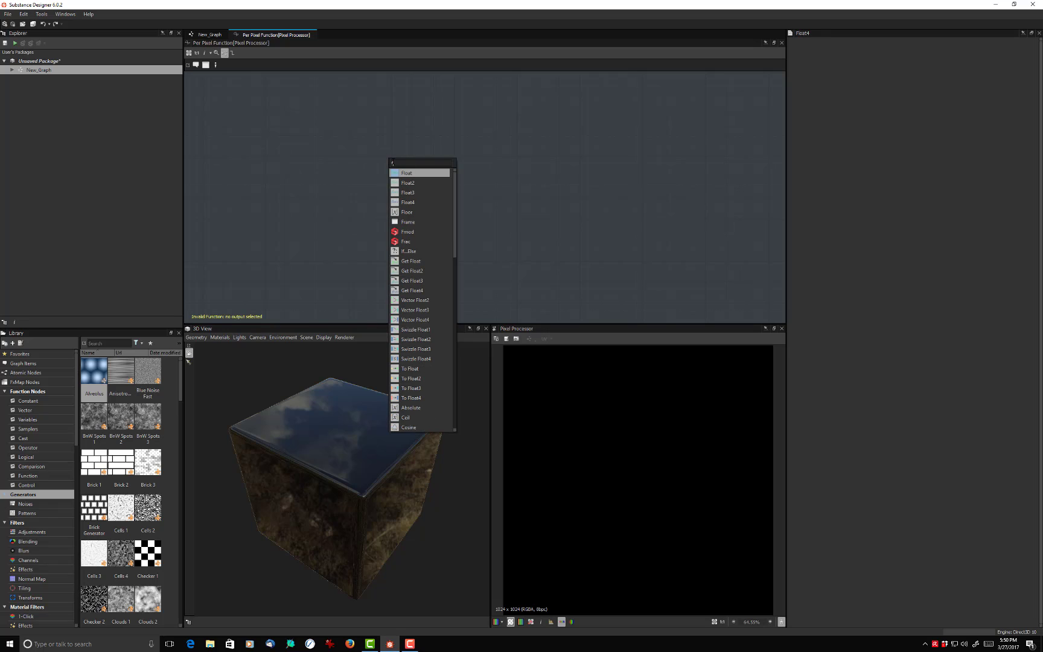
pyautogui.click(409, 182)
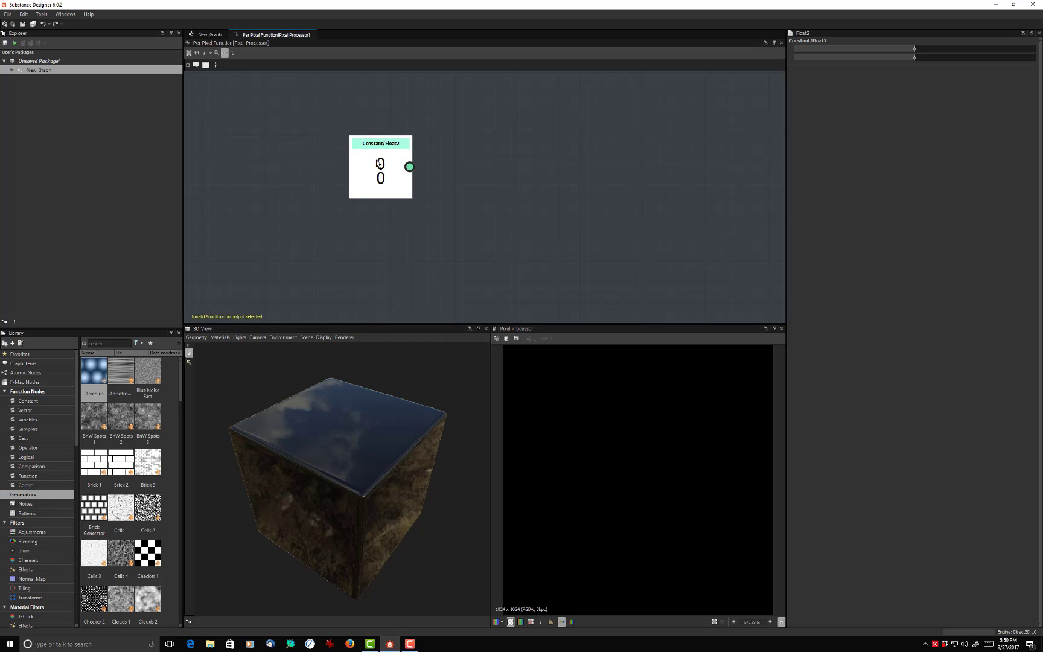
pyautogui.moveTo(376, 162); pyautogui.dragTo(318, 186)
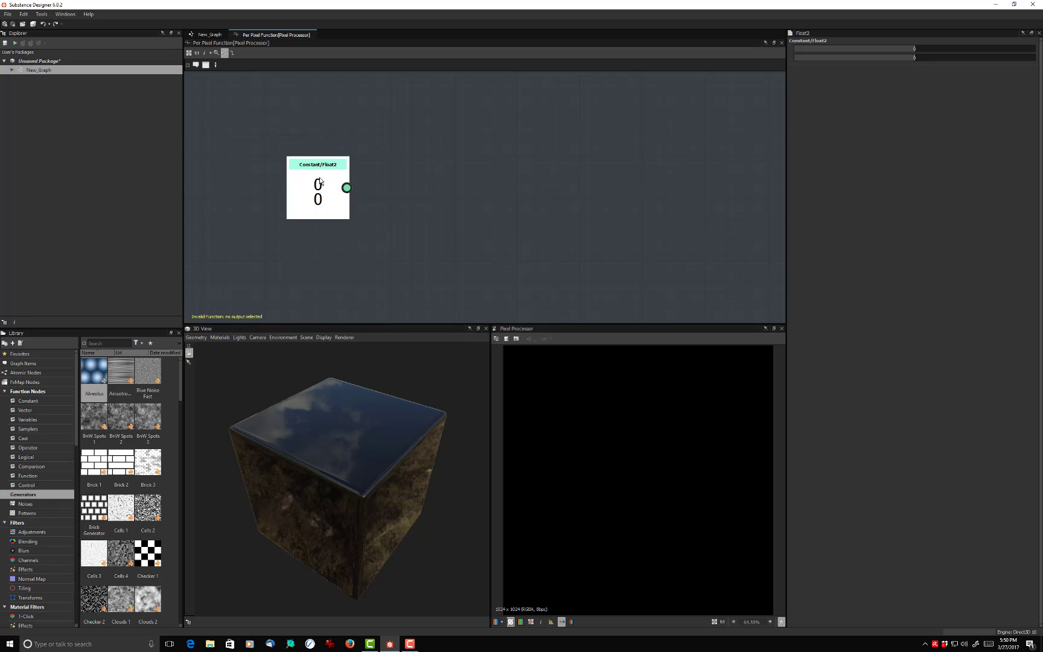
pyautogui.moveTo(320, 183); pyautogui.dragTo(583, 178)
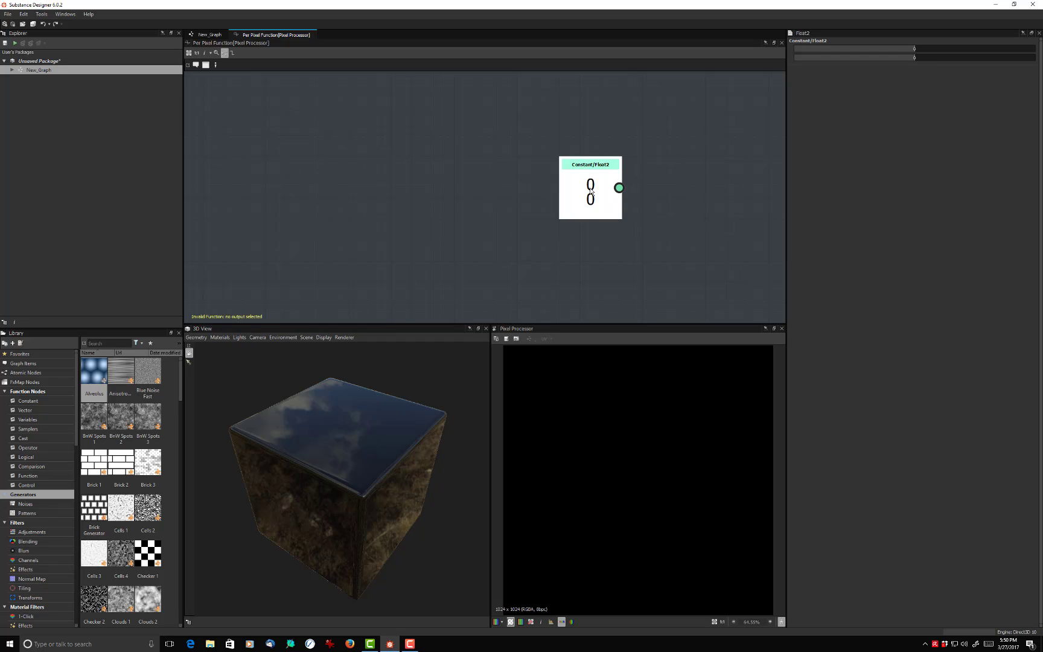
pyautogui.press('Delete')
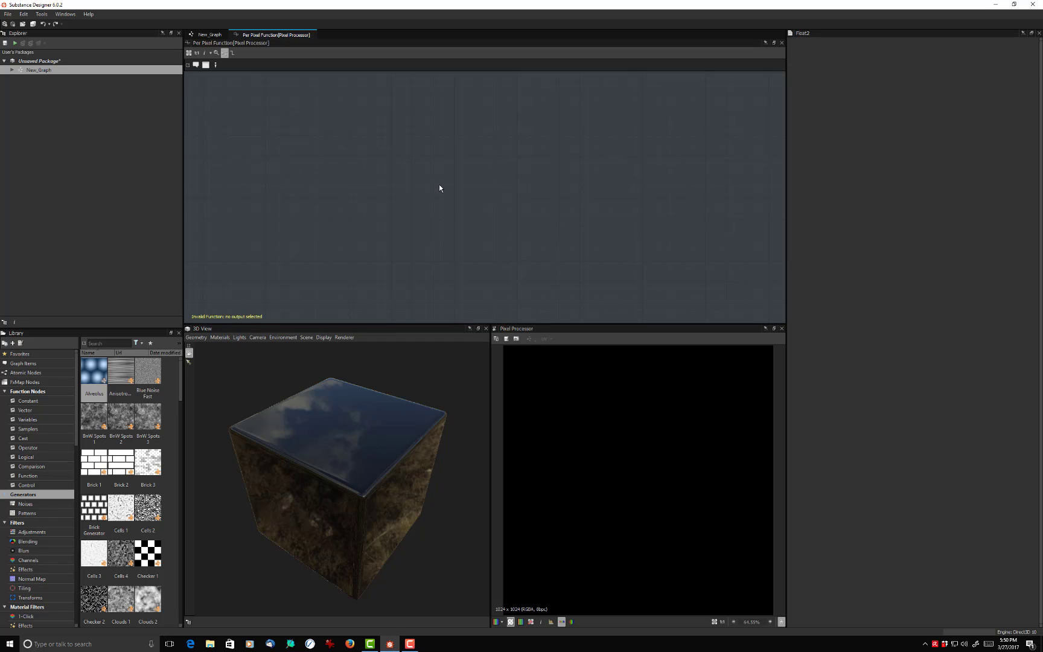
# - Add a Get Float2 variable node, set its variable to $pos and place it at the start of the graph
pyautogui.press('space')
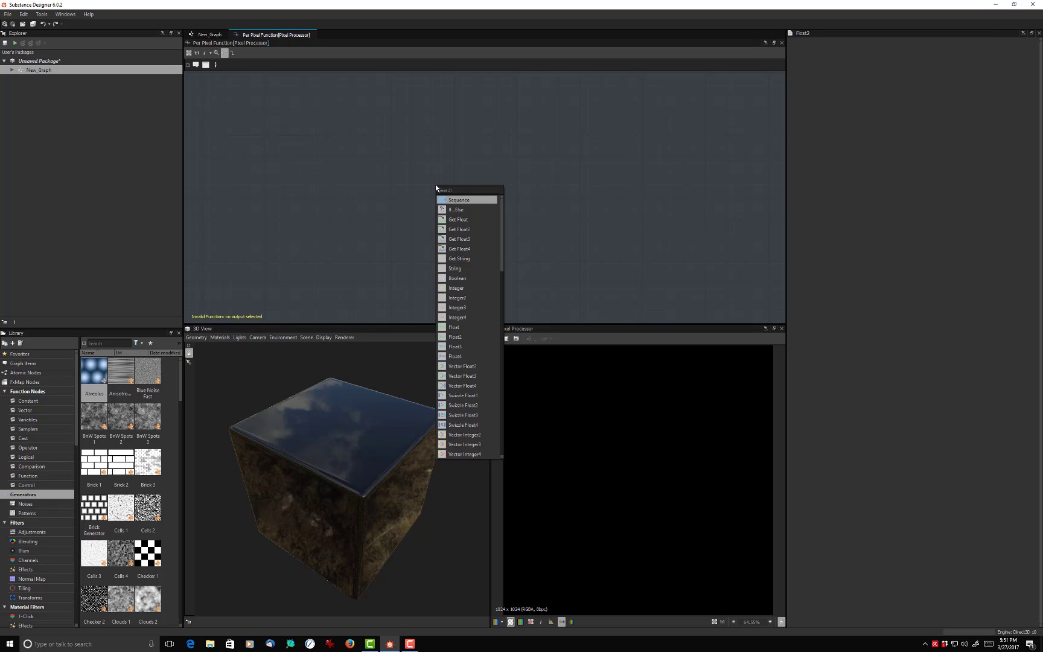
pyautogui.write('ge')
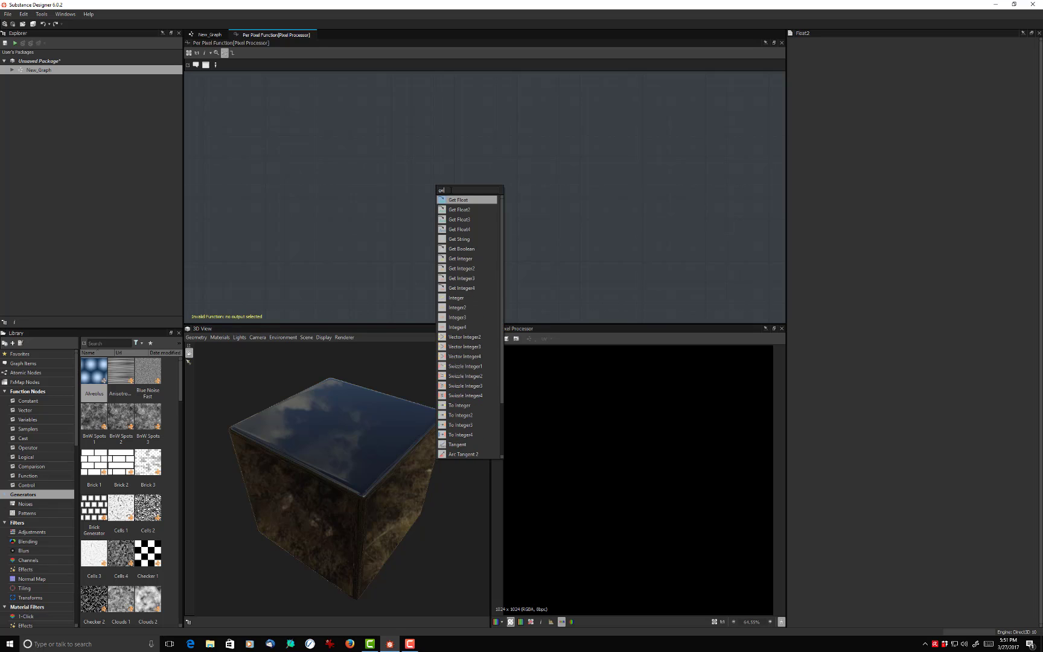
pyautogui.click(460, 212)
pyautogui.moveTo(442, 199); pyautogui.dragTo(359, 199)
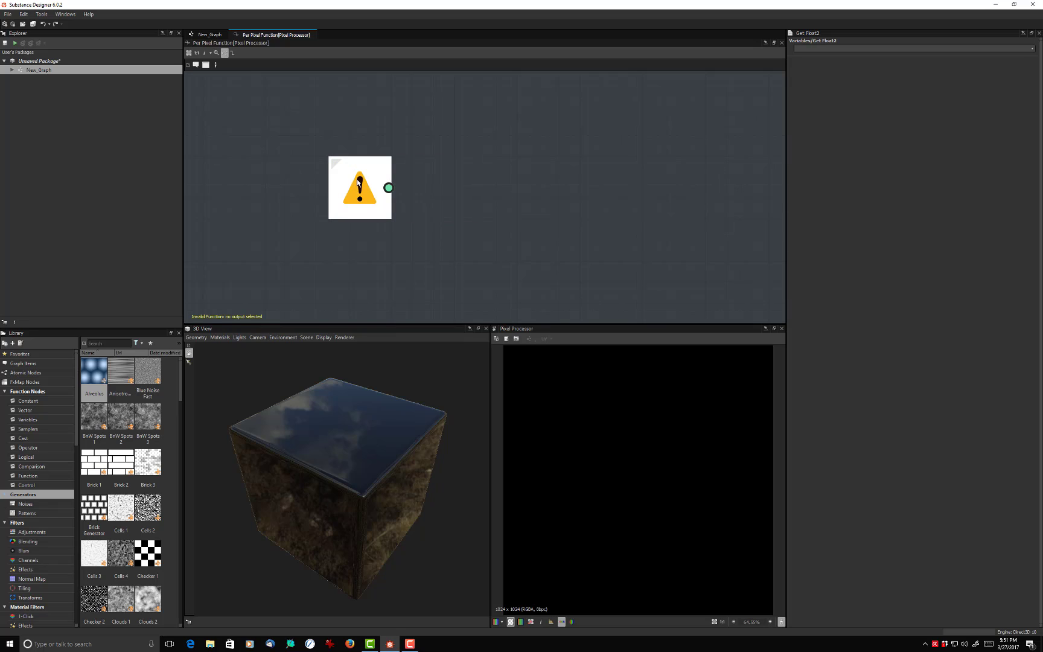
pyautogui.click(1031, 49)
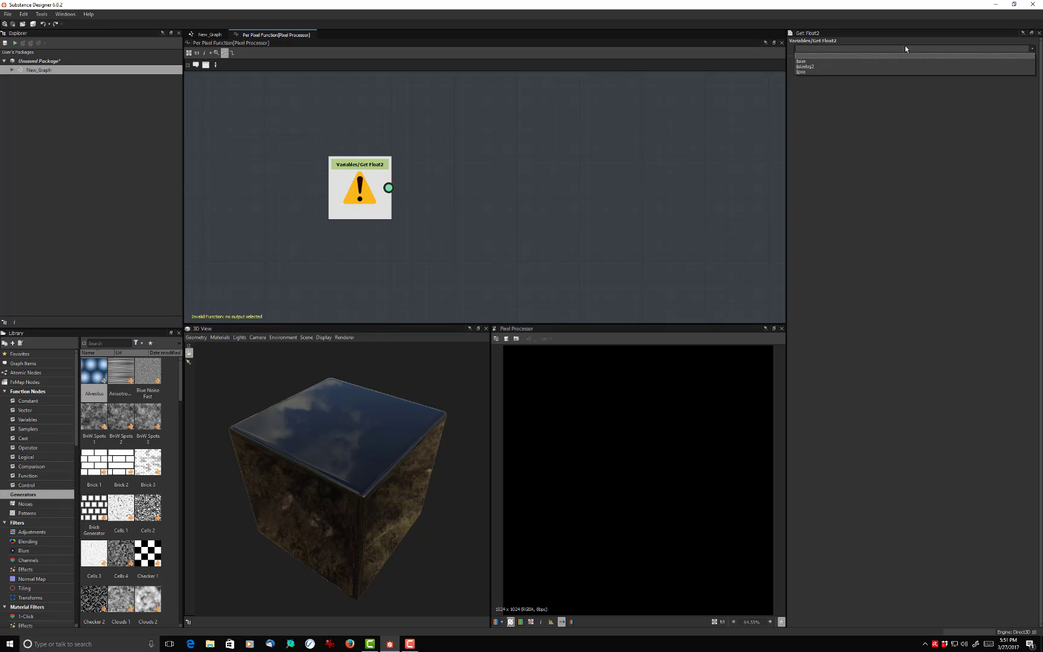
pyautogui.click(810, 73)
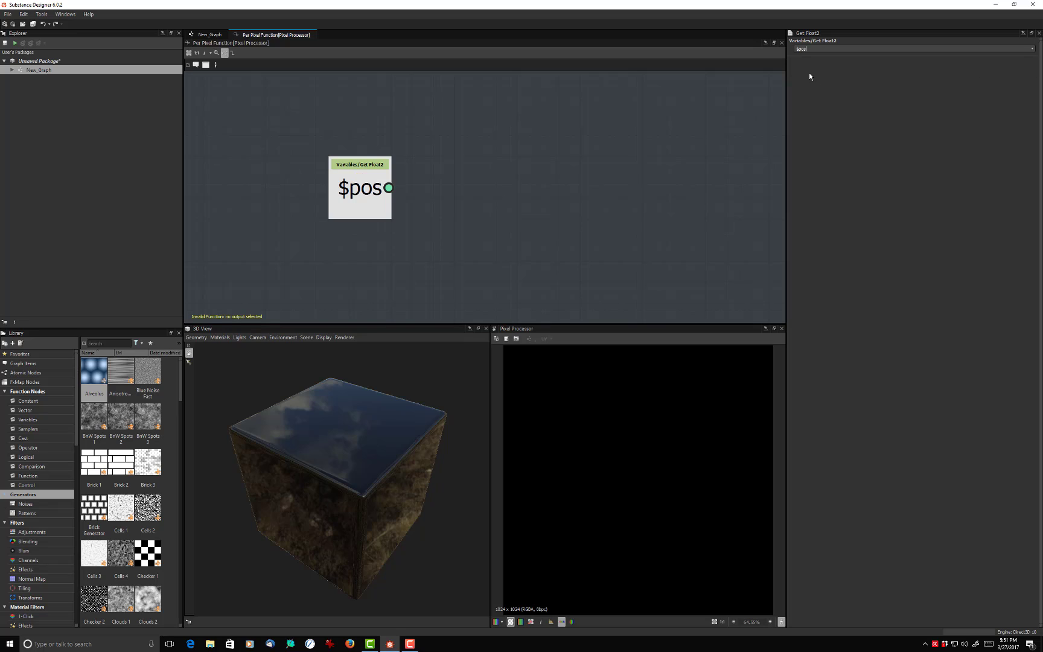
pyautogui.moveTo(378, 189); pyautogui.dragTo(310, 191)
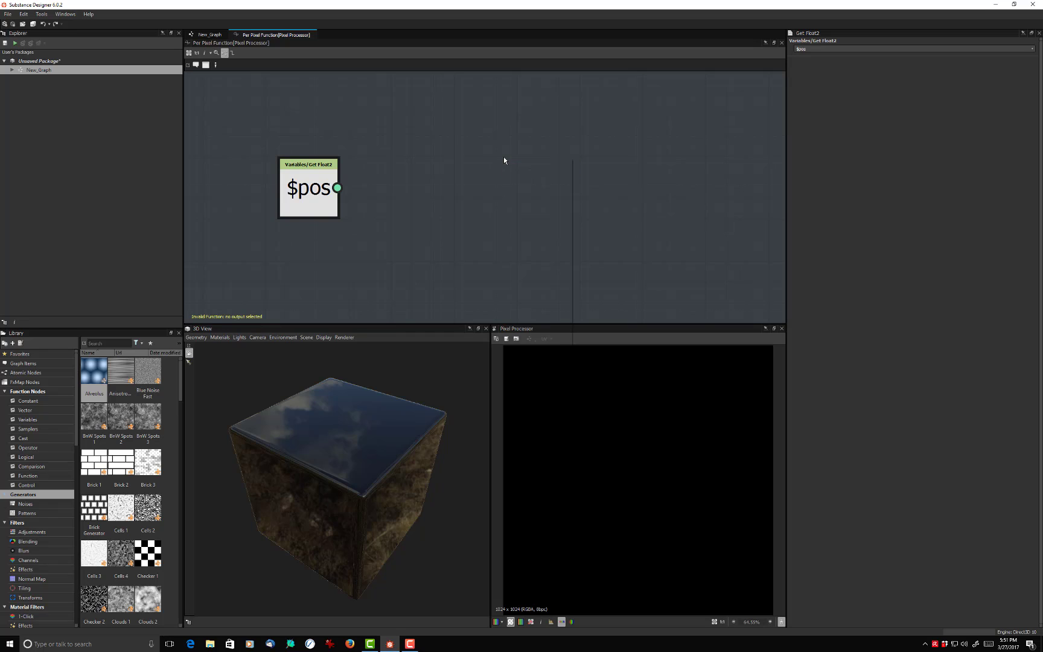
pyautogui.press('space')
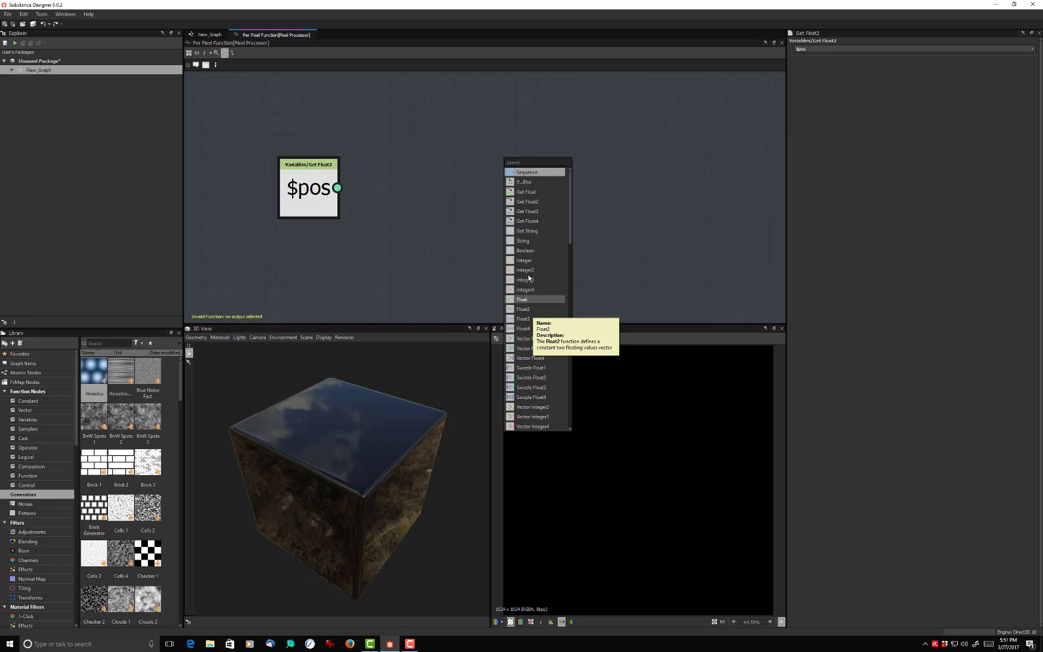
pyautogui.click(526, 173)
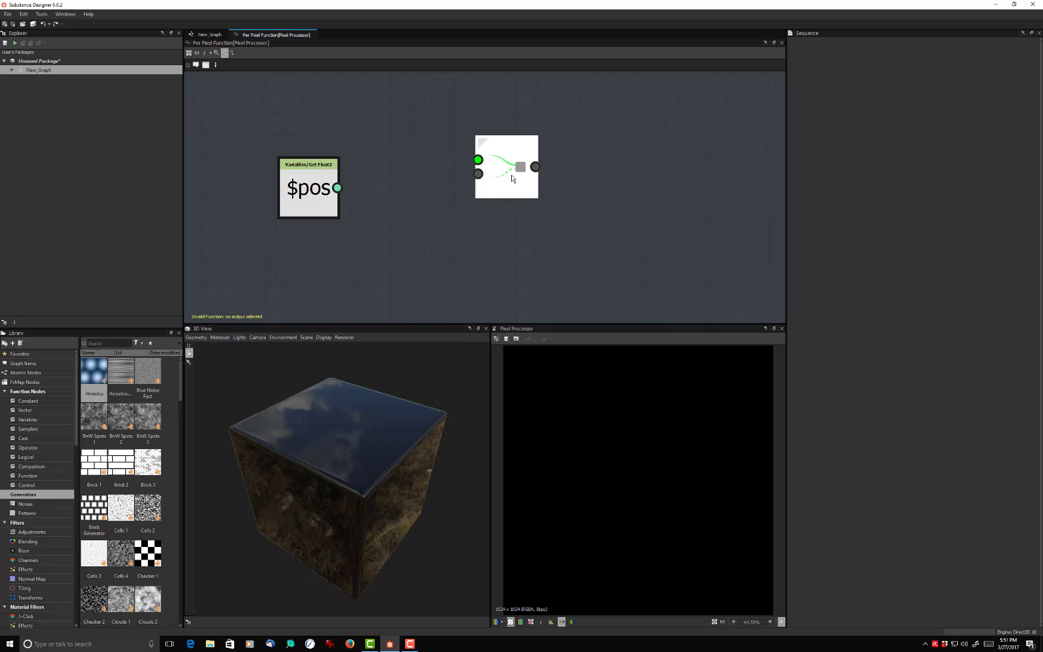
pyautogui.press('Delete')
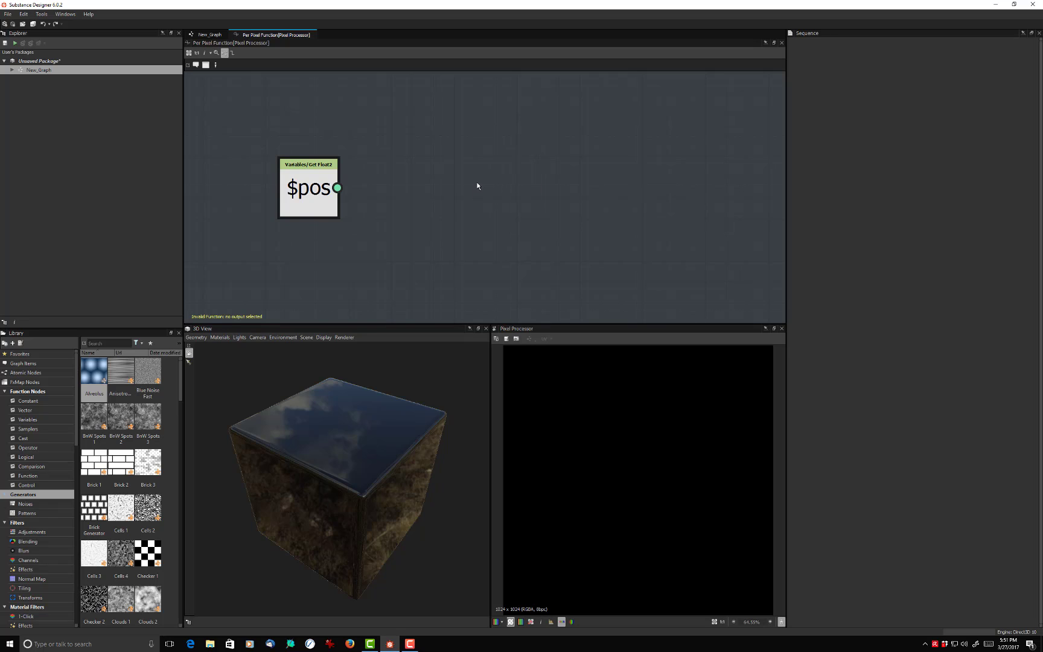
# - Add a Vector Float2 node beside the $pos node
pyautogui.press('space')
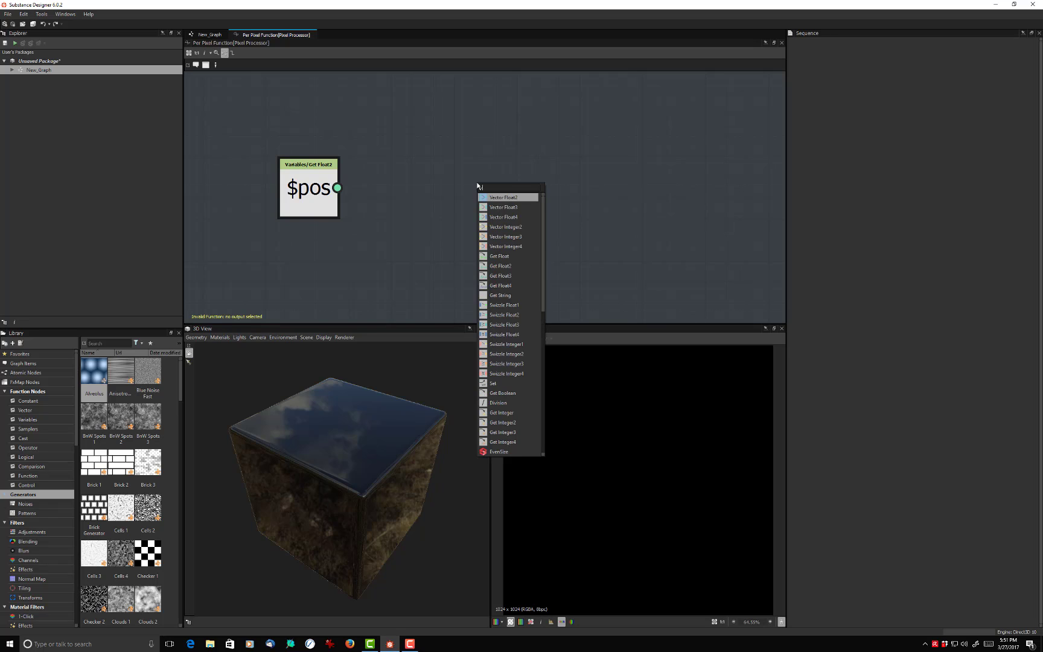
pyautogui.click(503, 363)
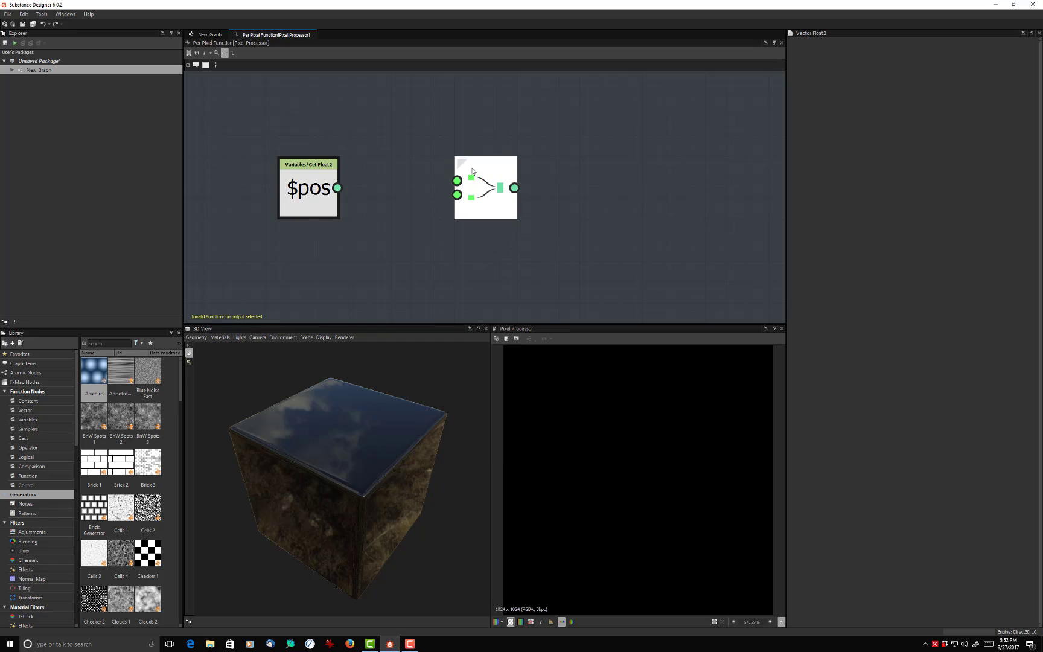
pyautogui.moveTo(484, 185); pyautogui.dragTo(463, 185)
# - Try to connect the $pos output directly to the first input of the Vector Float2 node
pyautogui.moveTo(338, 187); pyautogui.dragTo(492, 161)
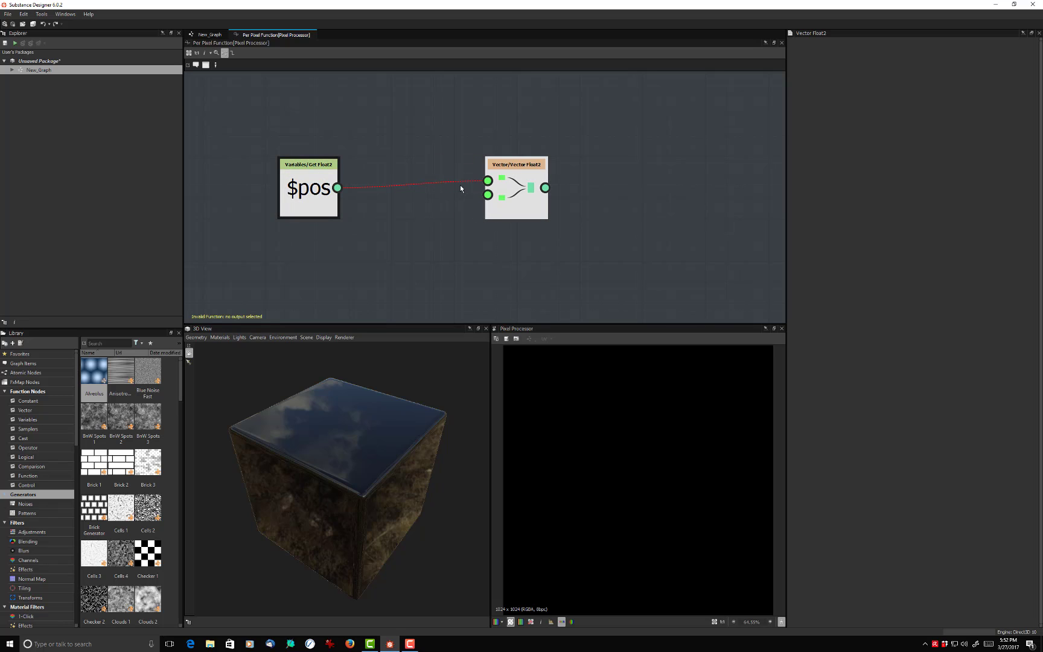
pyautogui.scroll(3, 345, 192)
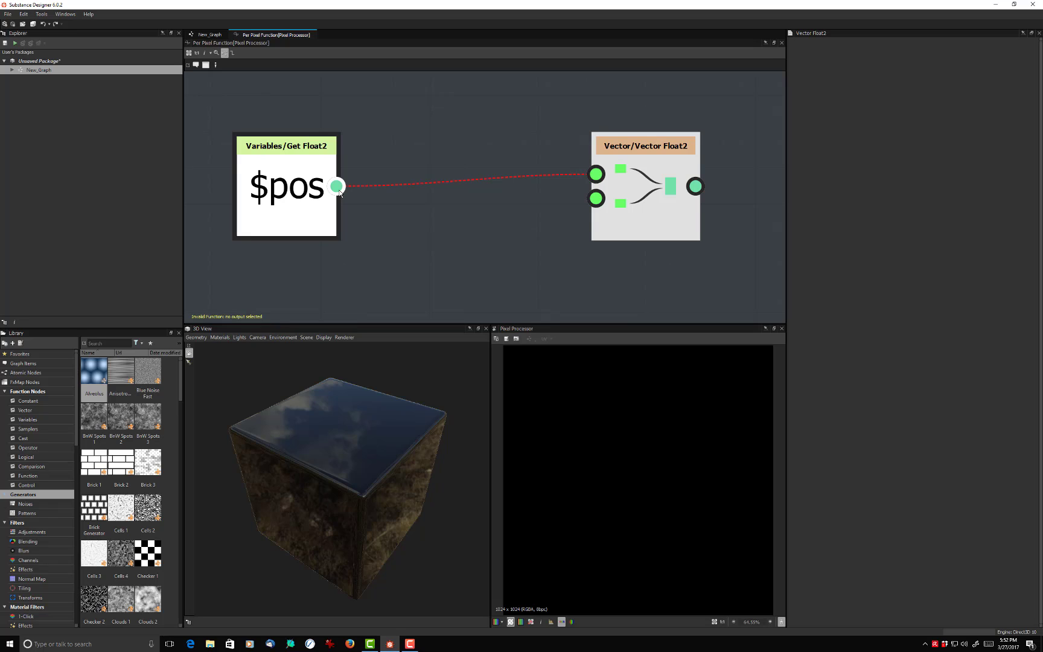
pyautogui.scroll(-2, 338, 188)
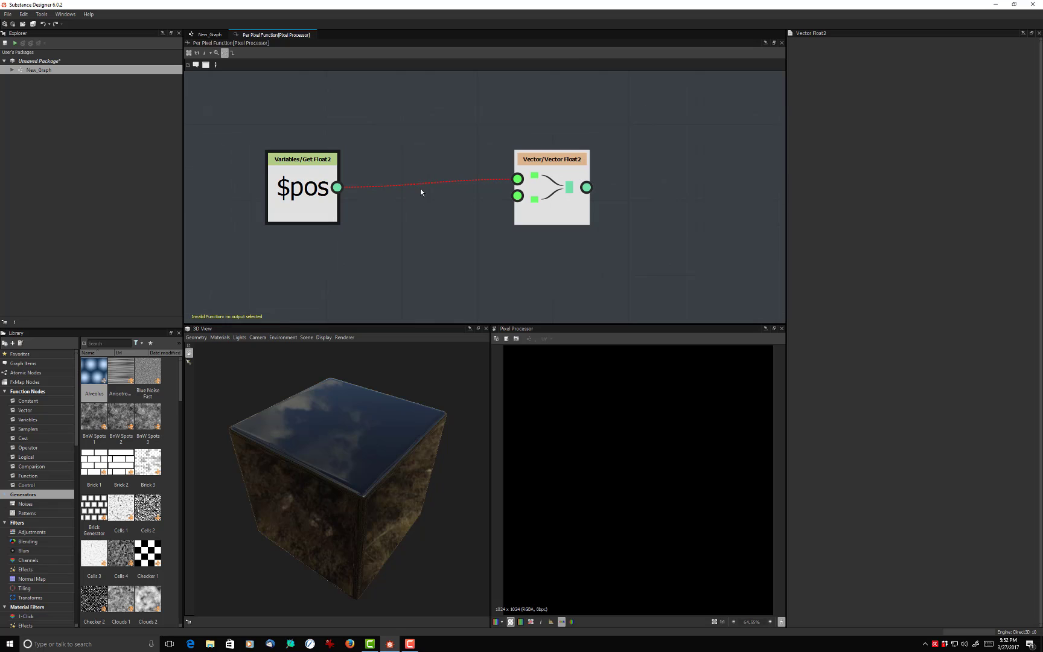
# - Remove the link between $pos and the Vector Float2 node and space the two nodes farther apart
pyautogui.moveTo(418, 155); pyautogui.dragTo(435, 192)
pyautogui.moveTo(435, 191); pyautogui.dragTo(435, 191)
pyautogui.click(305, 163)
pyautogui.moveTo(309, 157); pyautogui.dragTo(294, 156)
pyautogui.moveTo(533, 167); pyautogui.dragTo(595, 155)
pyautogui.click(493, 180)
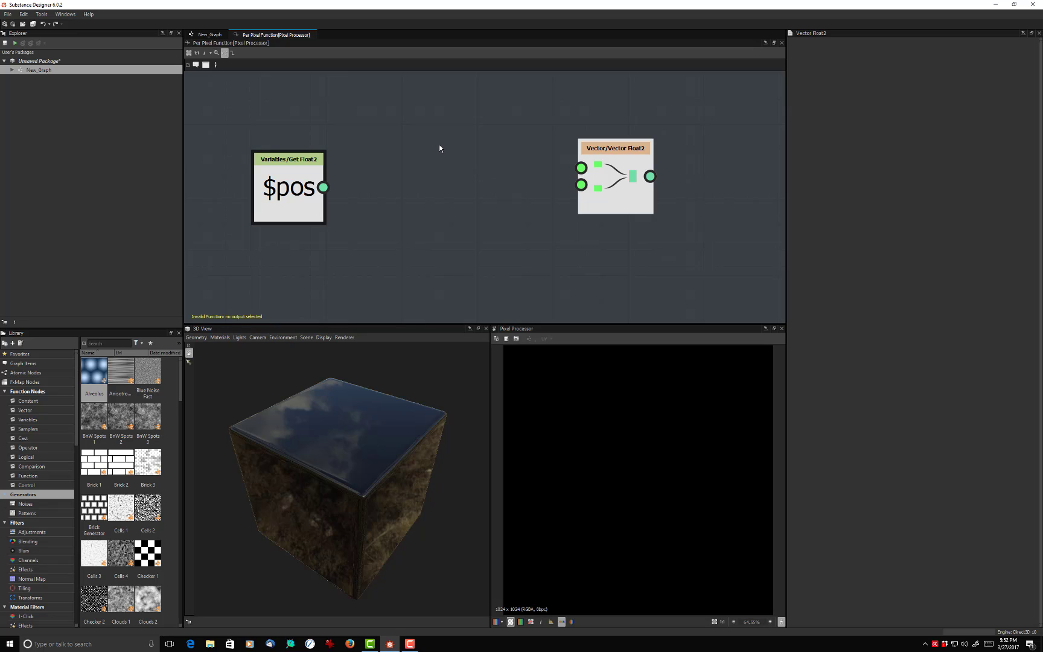
# - Add a Swizzle Float1 node between the two nodes and connect the $pos output to its input
pyautogui.press('space')
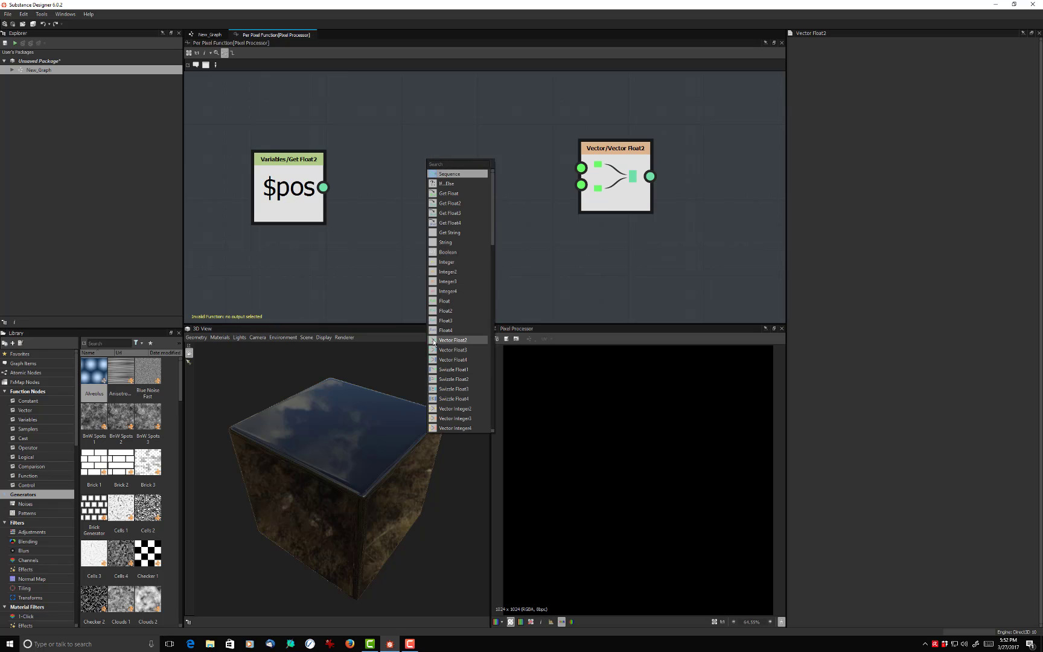
pyautogui.click(450, 370)
pyautogui.moveTo(427, 182); pyautogui.dragTo(451, 174)
pyautogui.moveTo(324, 187); pyautogui.dragTo(406, 162)
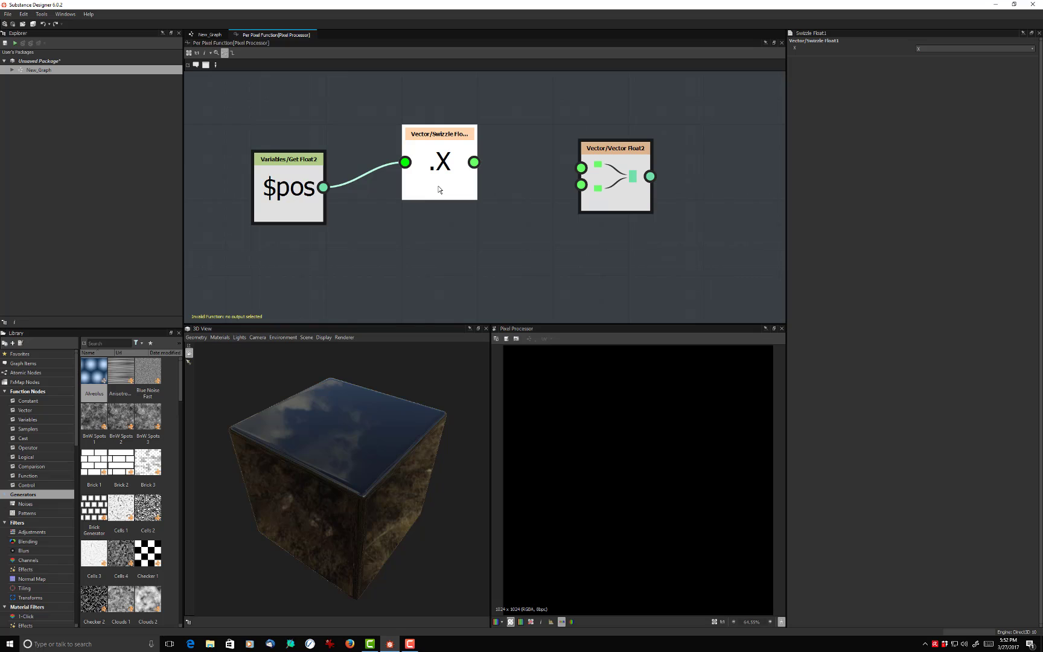
# - Duplicate the Swizzle Float1 node, place the copy below the original and set its component to Y
pyautogui.hotkey('ctrl', 'd')
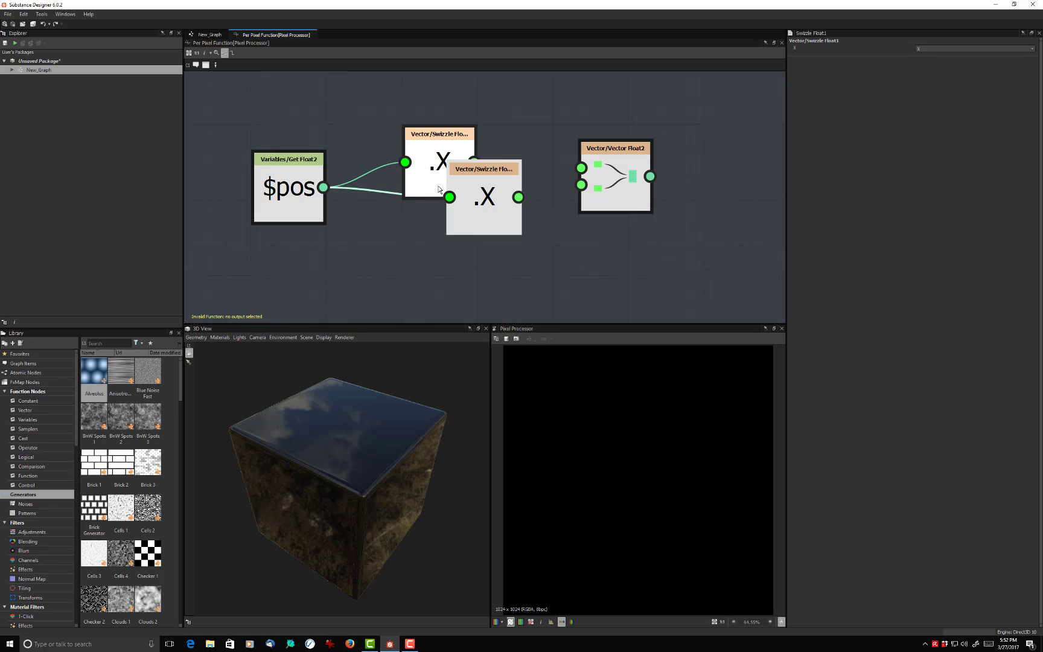
pyautogui.moveTo(461, 216); pyautogui.dragTo(421, 271)
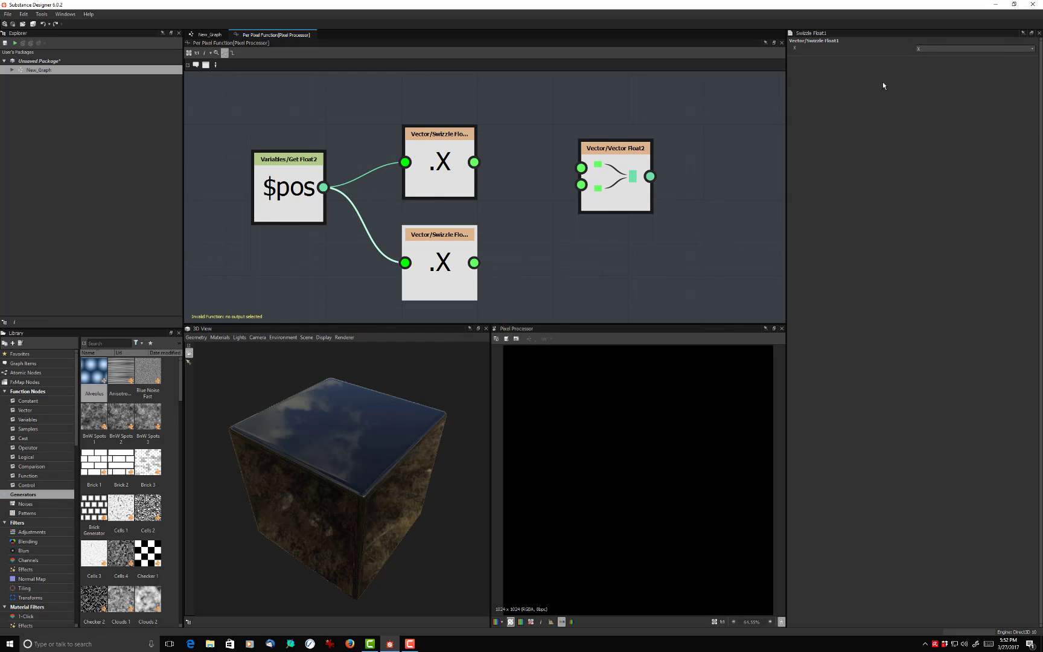
pyautogui.click(991, 47)
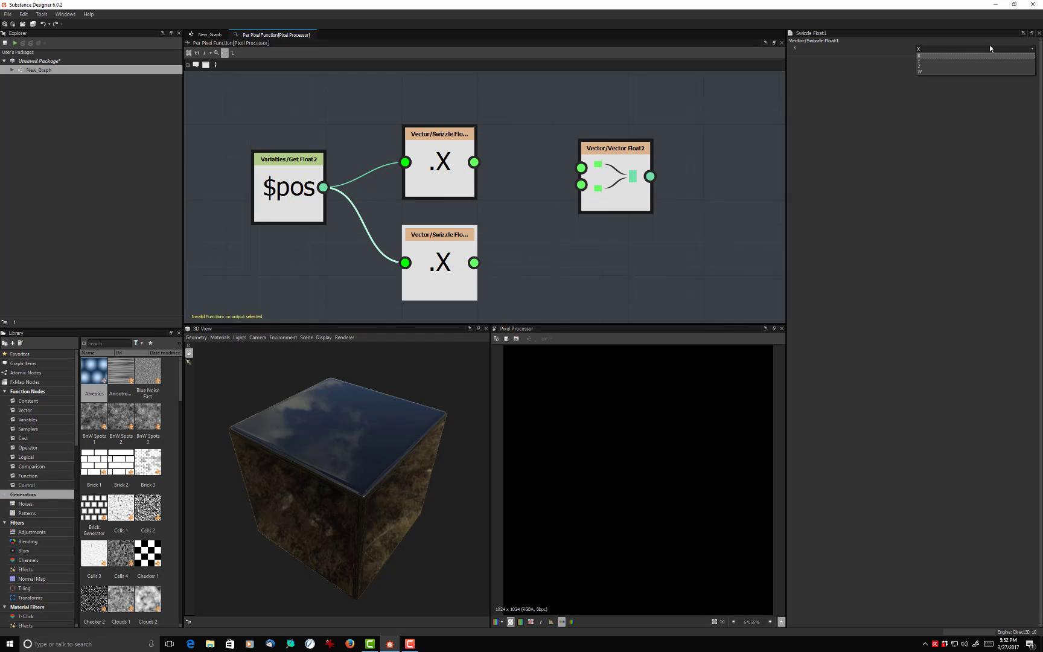
pyautogui.click(935, 61)
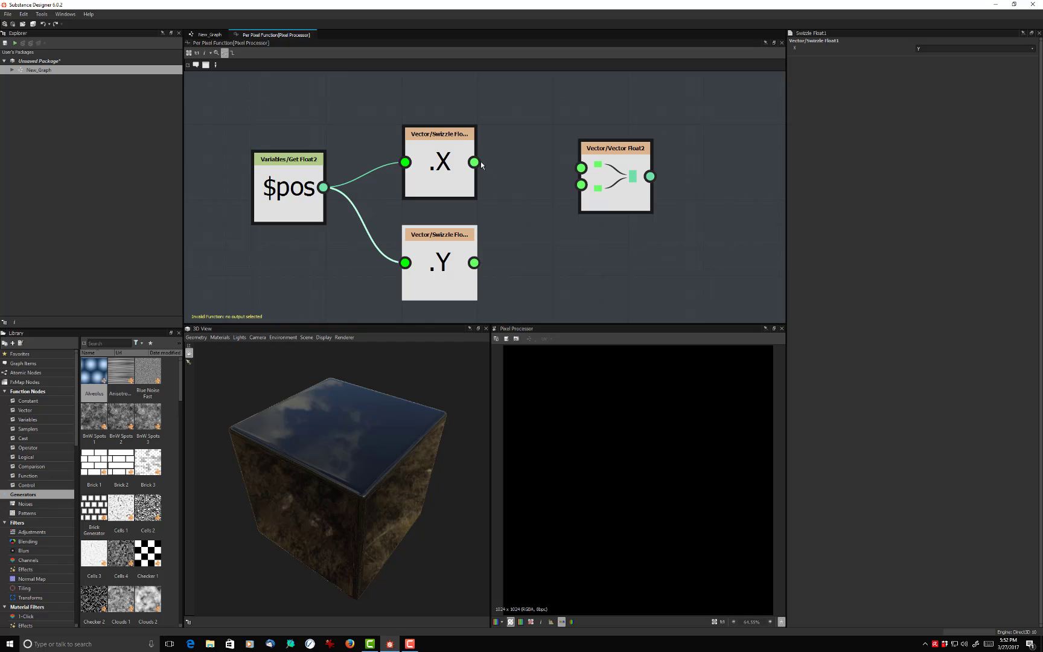
# - Connect the X swizzle output to the first Vector Float2 input and the Y swizzle output to the second
pyautogui.moveTo(475, 162); pyautogui.dragTo(581, 167)
pyautogui.moveTo(474, 262); pyautogui.dragTo(608, 192)
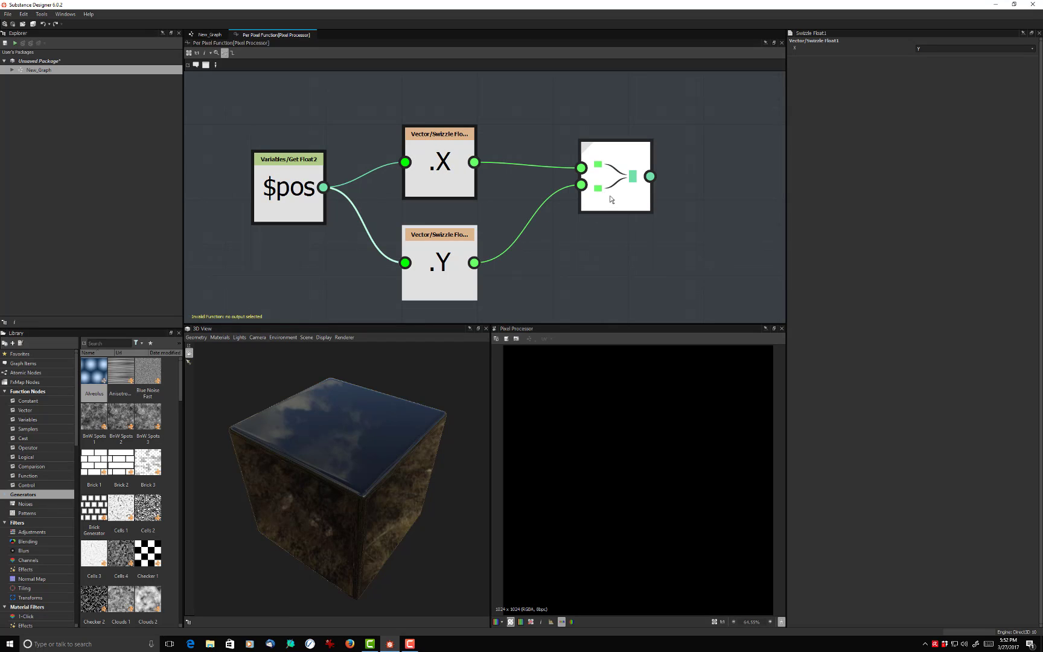
pyautogui.rightClick(611, 164)
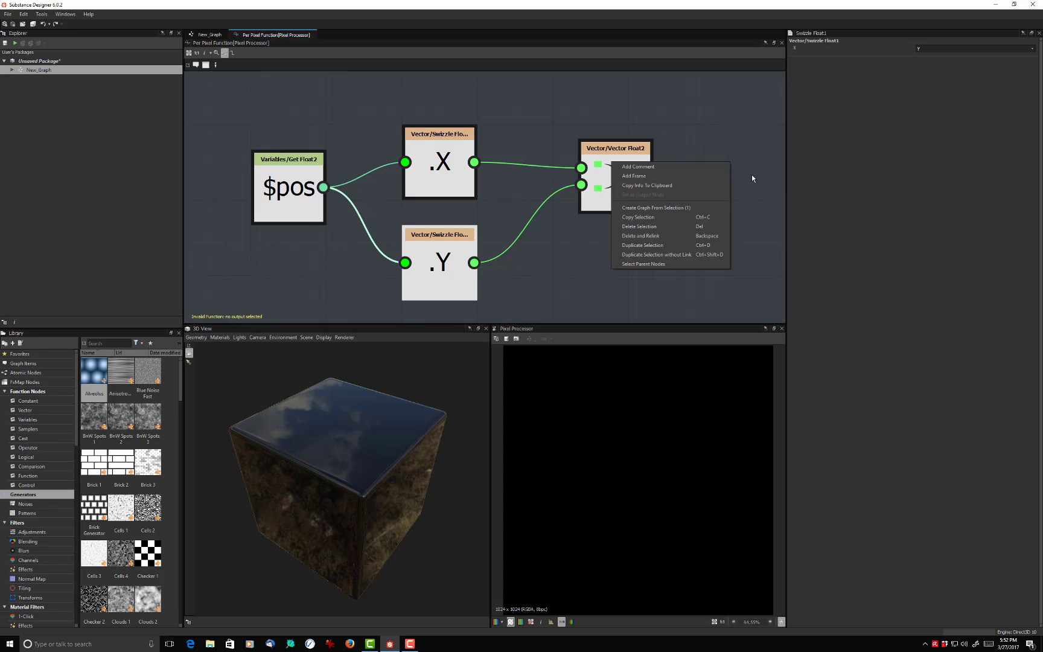
pyautogui.click(732, 162)
pyautogui.press('space')
pyautogui.click(697, 159)
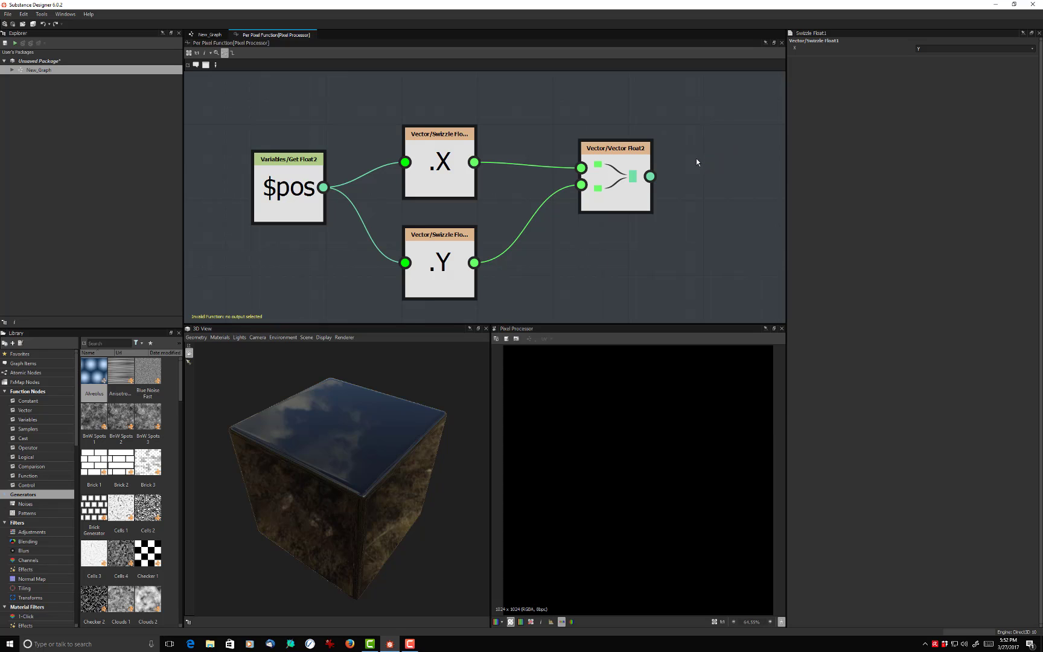
pyautogui.click(615, 169)
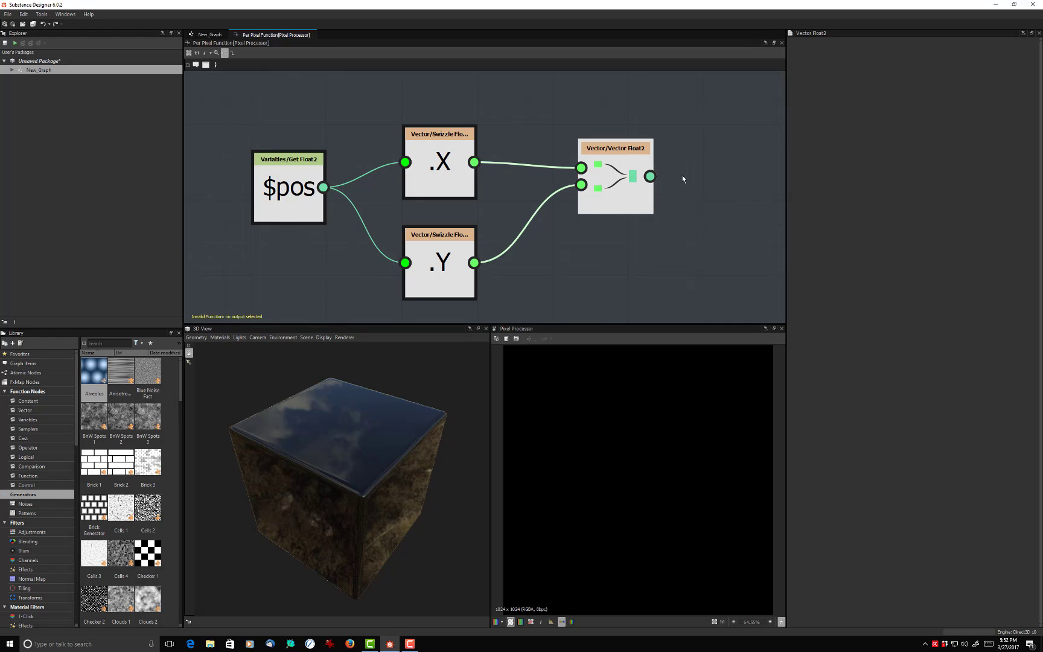
# - Add a Vector Float4 node after the Vector Float2 node
pyautogui.moveTo(647, 128); pyautogui.dragTo(570, 115, button='middle')
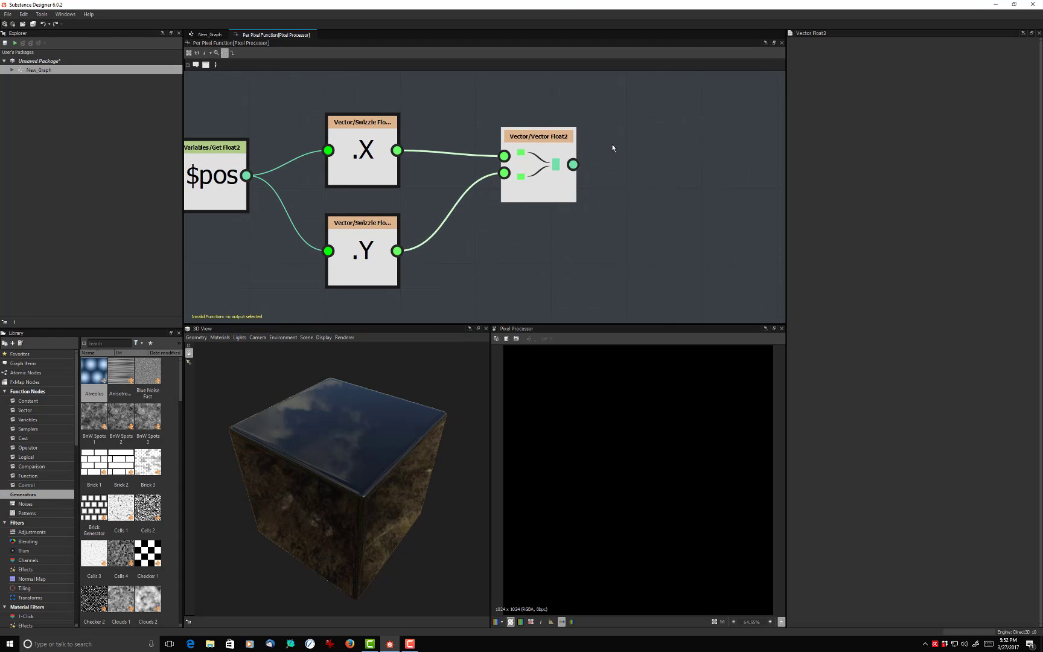
pyautogui.scroll(-4, 612, 144)
pyautogui.moveTo(644, 201); pyautogui.dragTo(616, 188, button='middle')
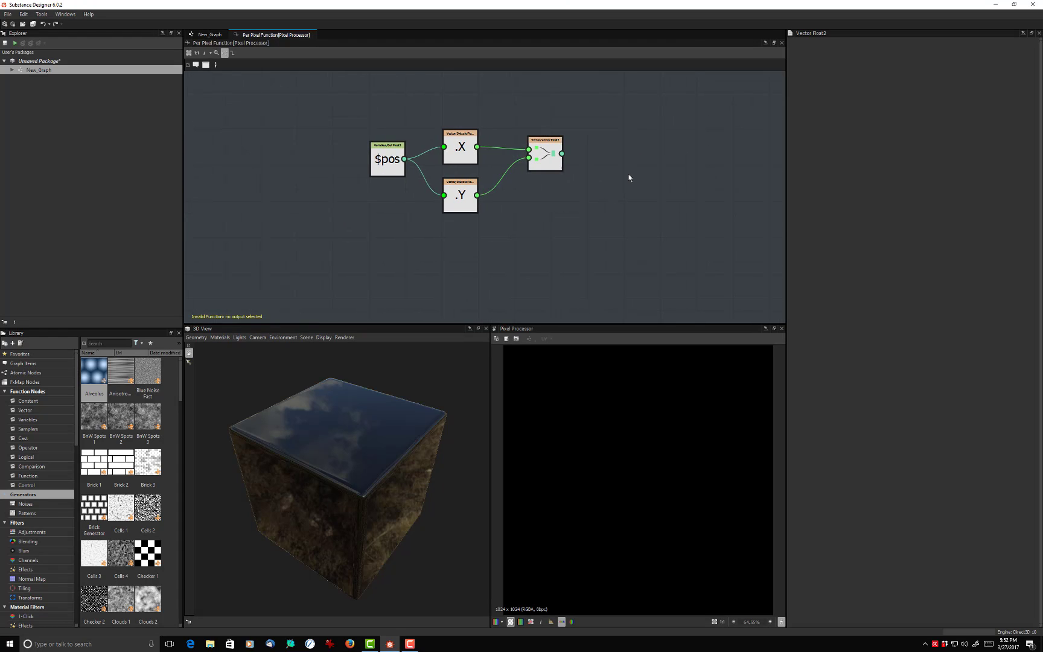
pyautogui.press('space')
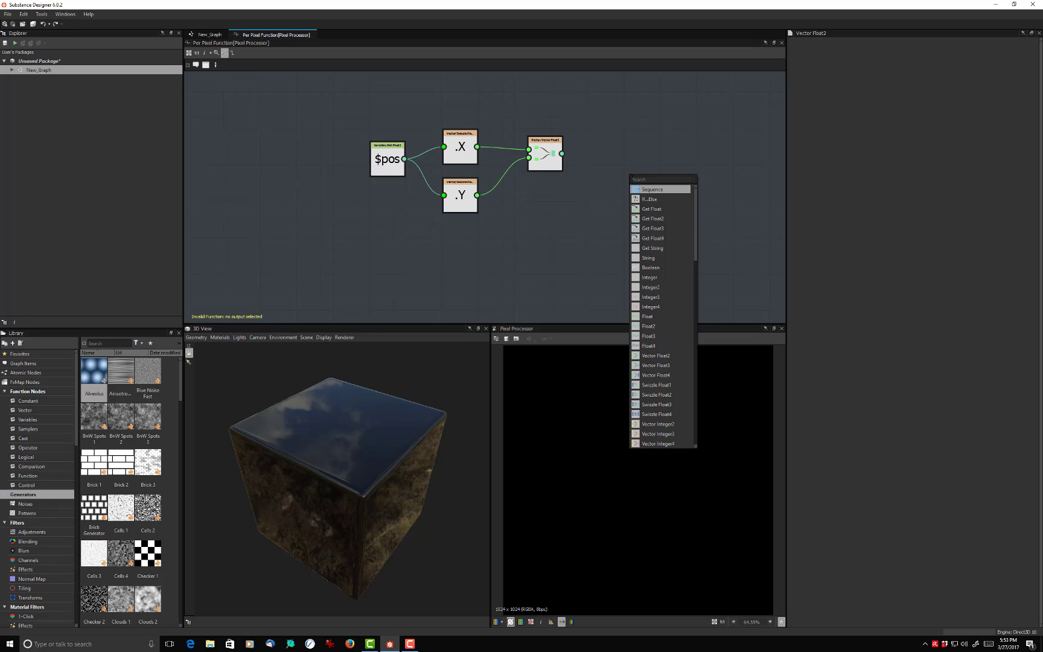
pyautogui.click(658, 375)
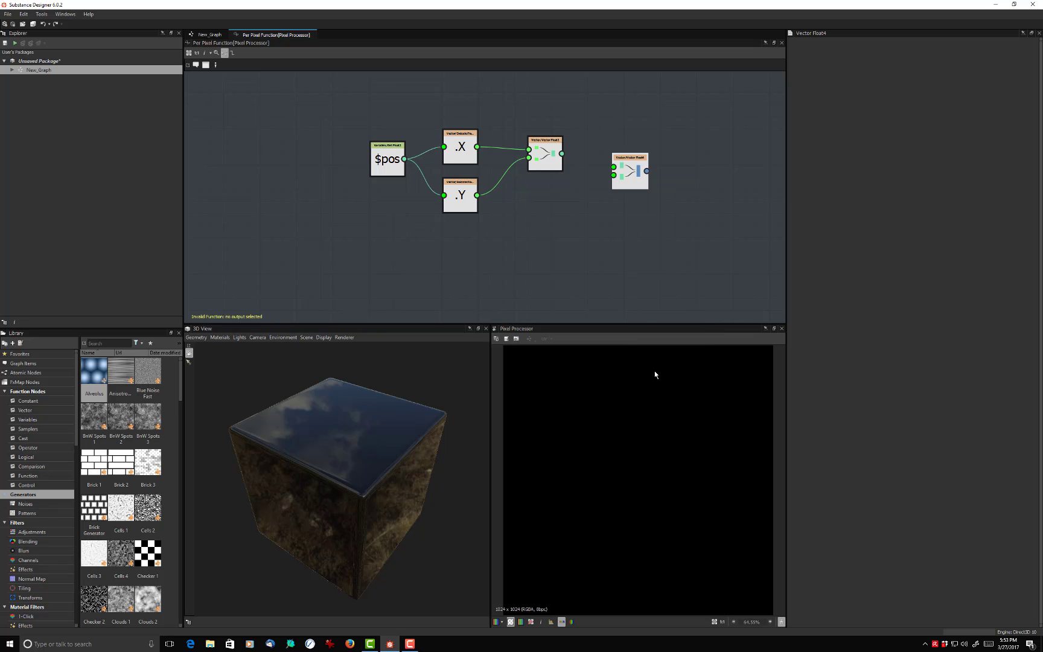
# - Connect the Vector Float2 output to the first input of the Vector Float4 node and set Vector Float4 as the output node
pyautogui.scroll(2, 635, 170)
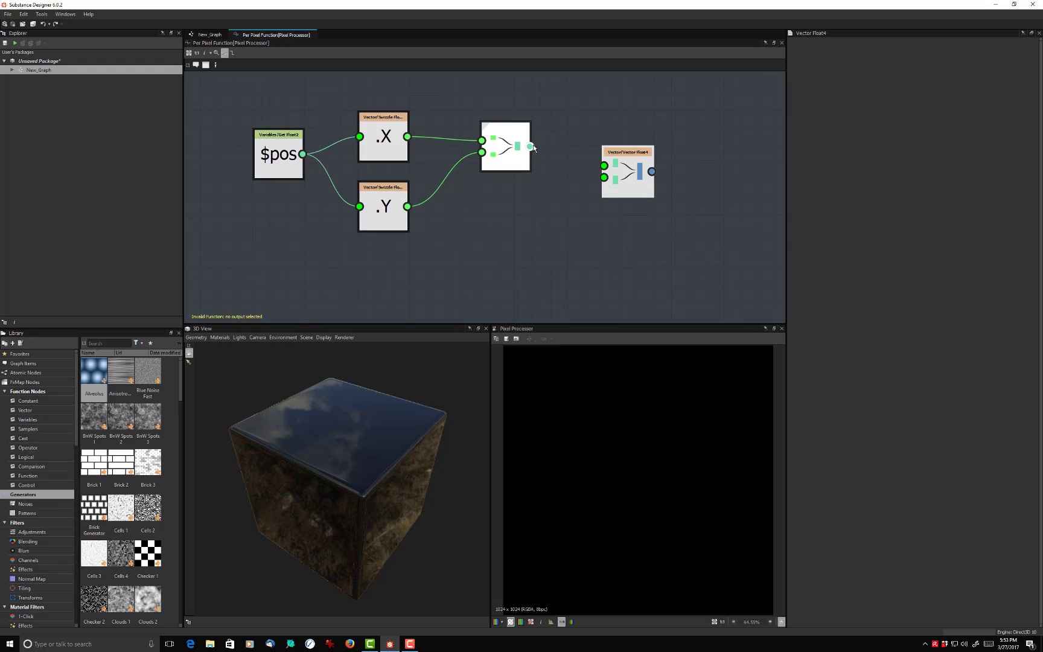
pyautogui.moveTo(530, 146); pyautogui.dragTo(604, 165)
pyautogui.click(632, 193)
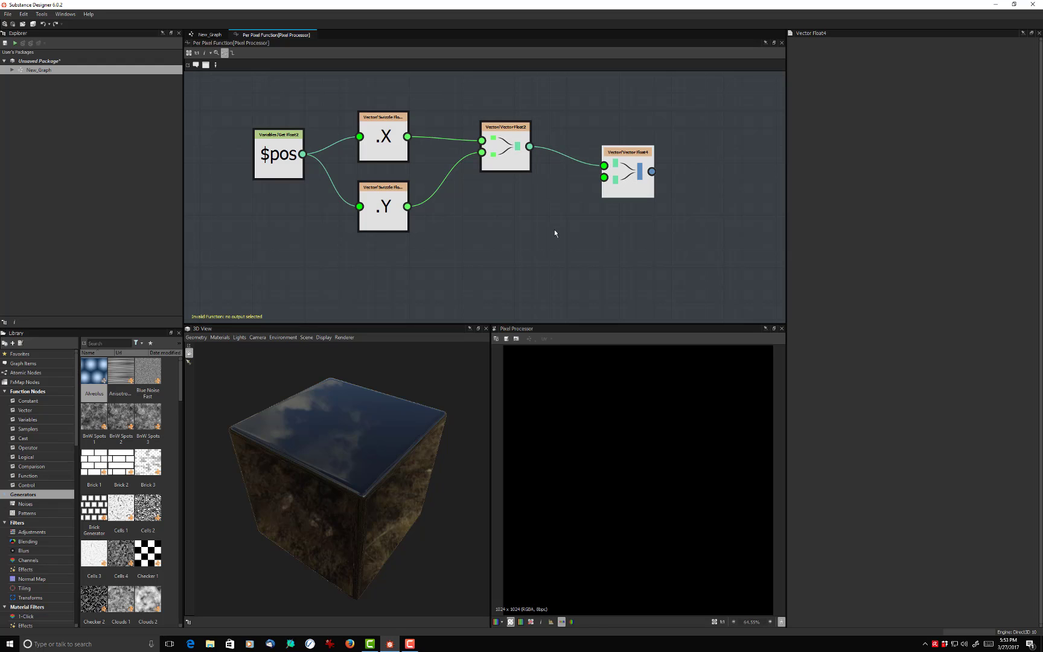
pyautogui.rightClick(635, 184)
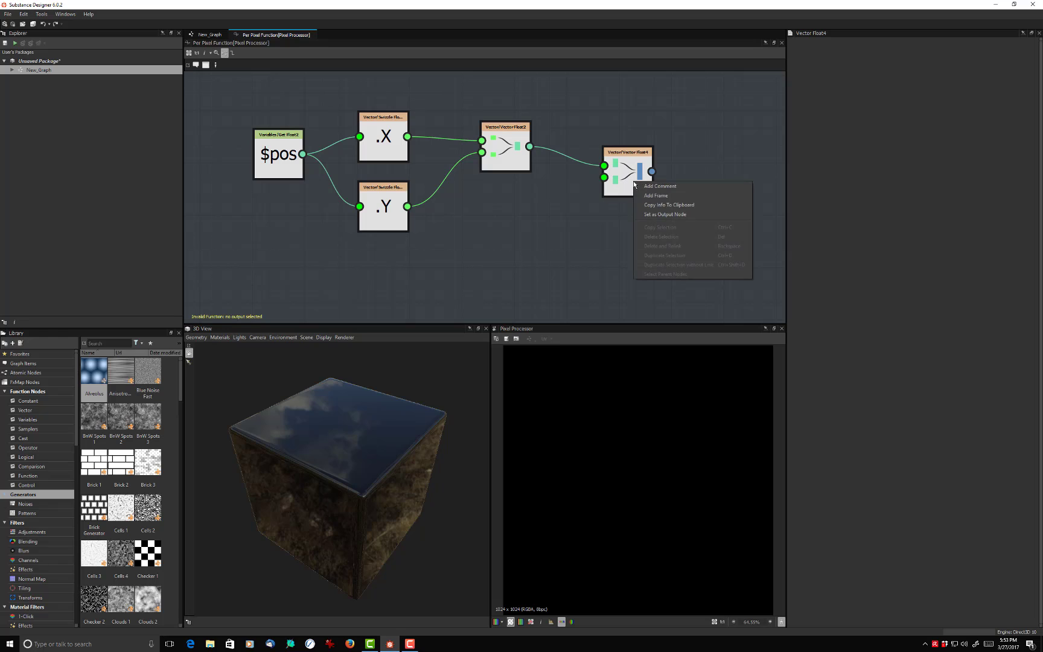
pyautogui.click(665, 214)
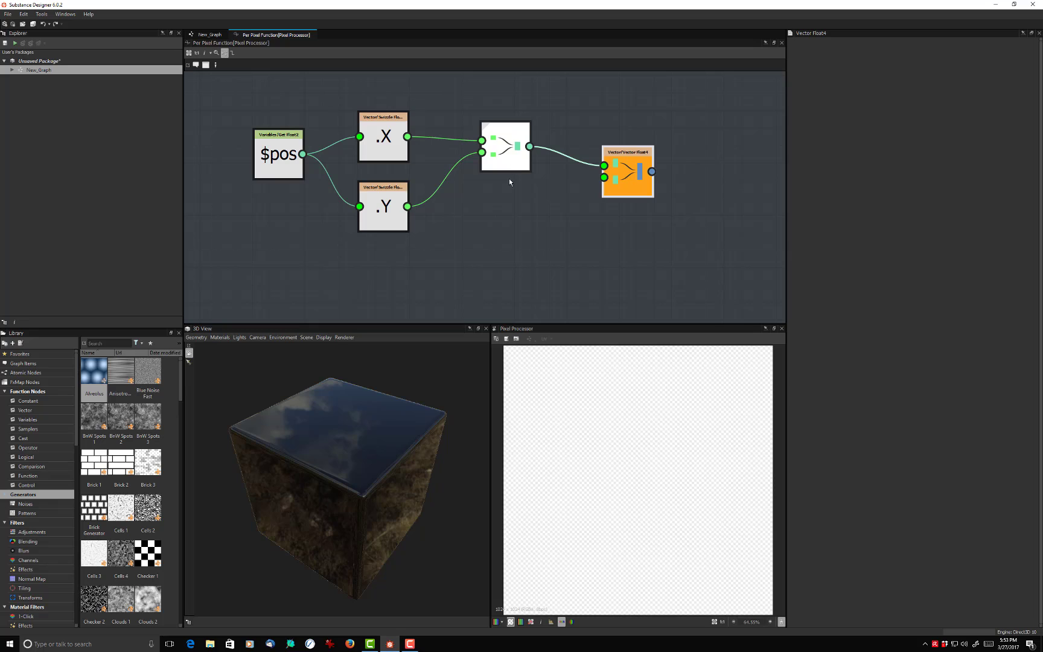
# - Add a constant Float node below the Vector Float2 node and place a duplicate of it underneath
pyautogui.click(519, 234)
pyautogui.press('space')
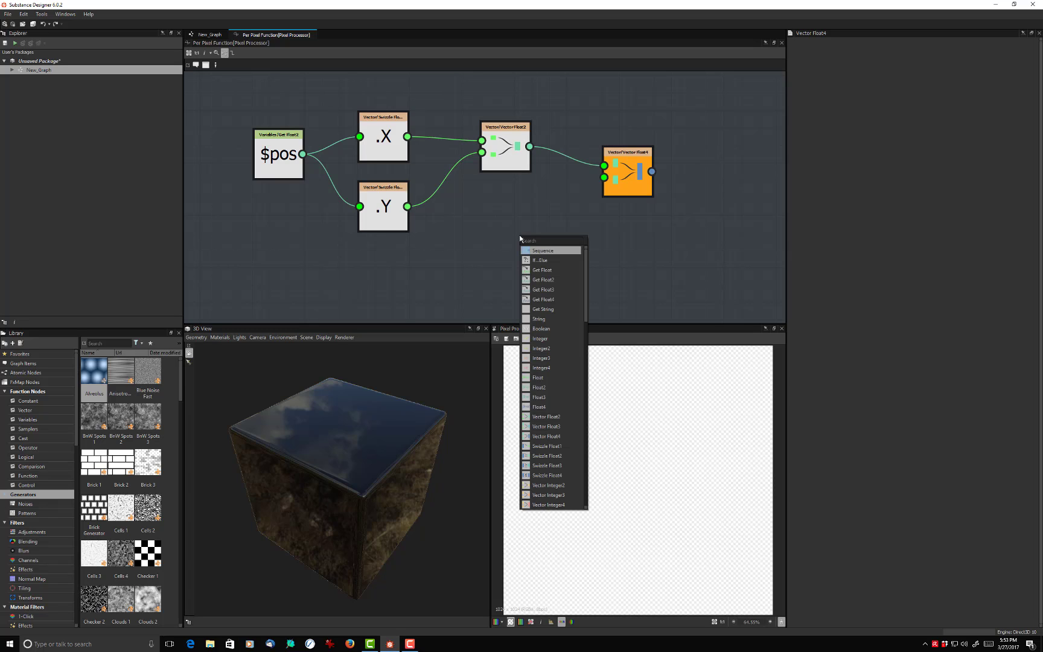
pyautogui.write('f')
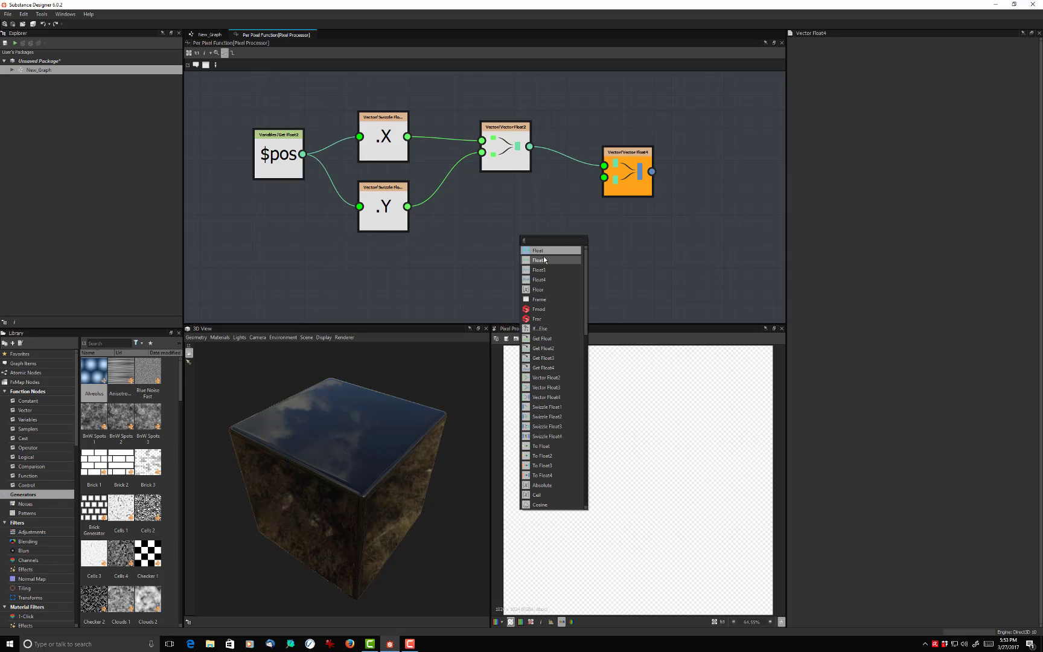
pyautogui.click(544, 250)
pyautogui.moveTo(523, 254); pyautogui.dragTo(490, 256)
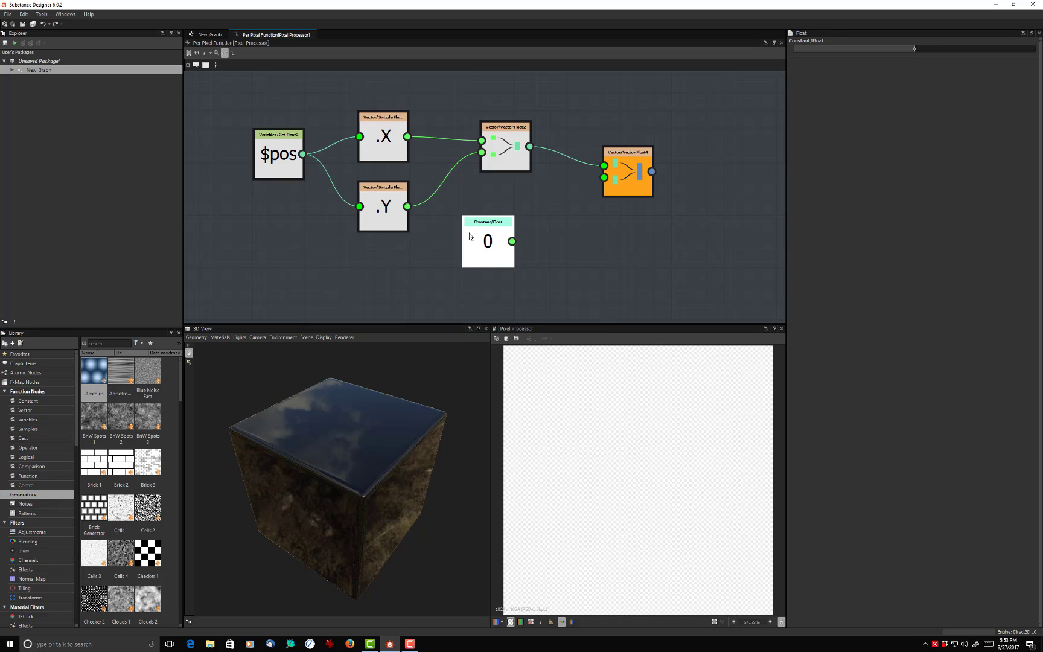
pyautogui.hotkey('ctrl', 'd')
pyautogui.moveTo(488, 215); pyautogui.dragTo(496, 317)
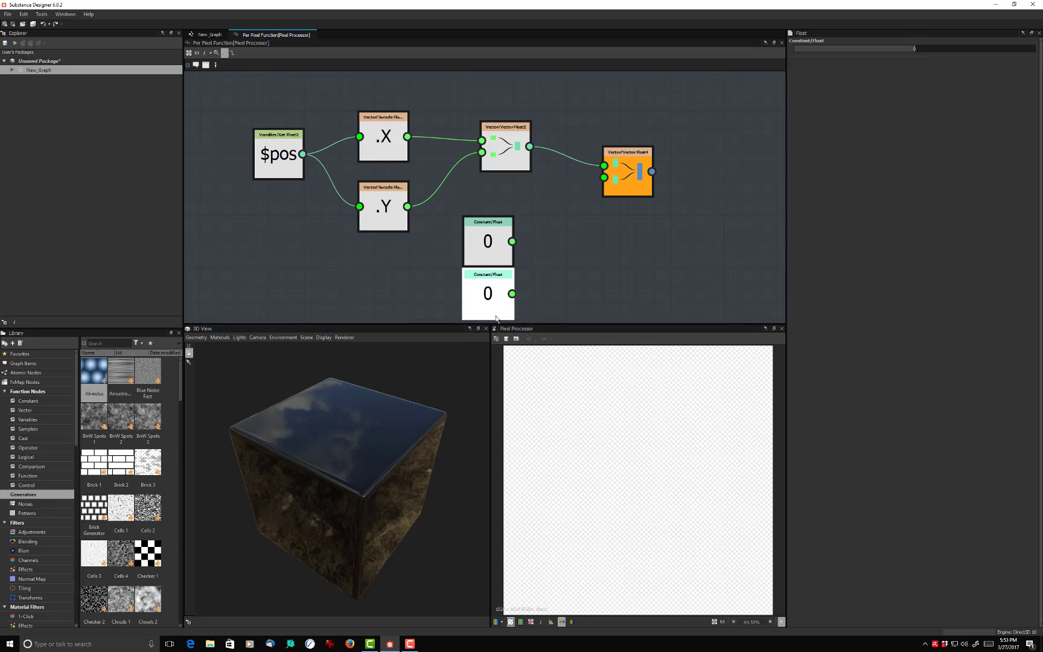
pyautogui.scroll(-2, 552, 217)
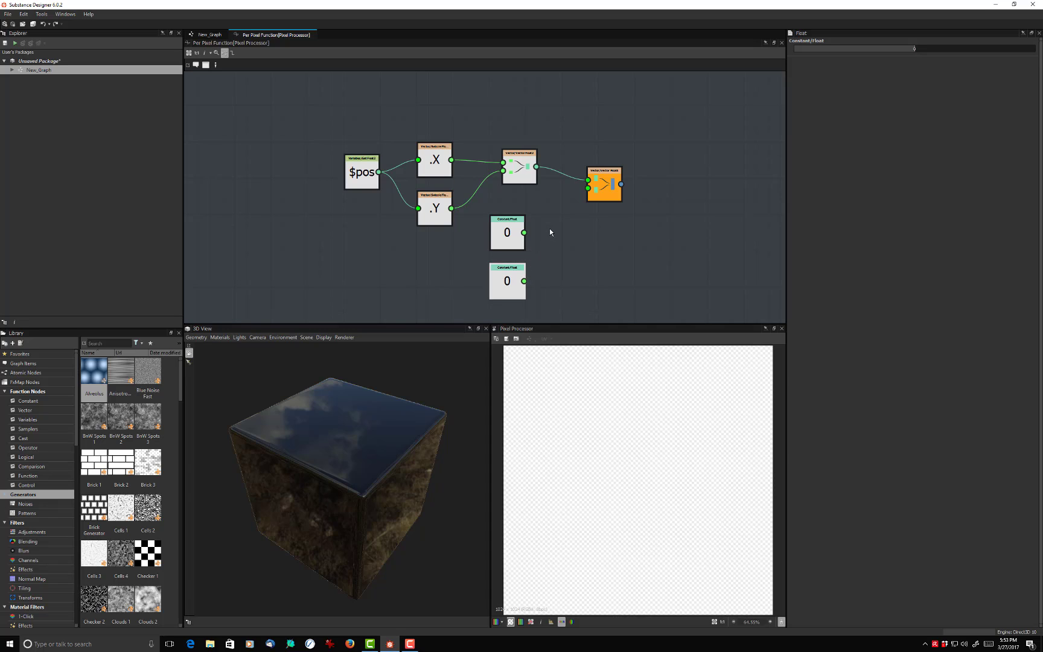
# - Duplicate the Vector Float2 node, place the copy beside the two Float constants and remove its inherited links
pyautogui.click(517, 175)
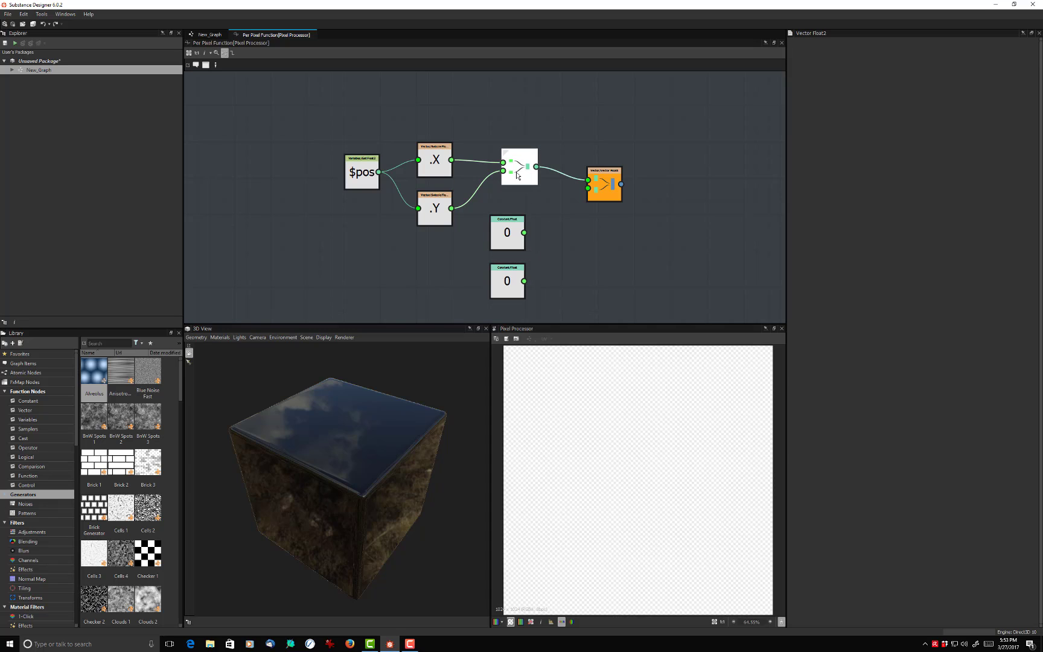
pyautogui.hotkey('ctrl', 'd')
pyautogui.moveTo(496, 196); pyautogui.dragTo(551, 272)
pyautogui.press('Delete')
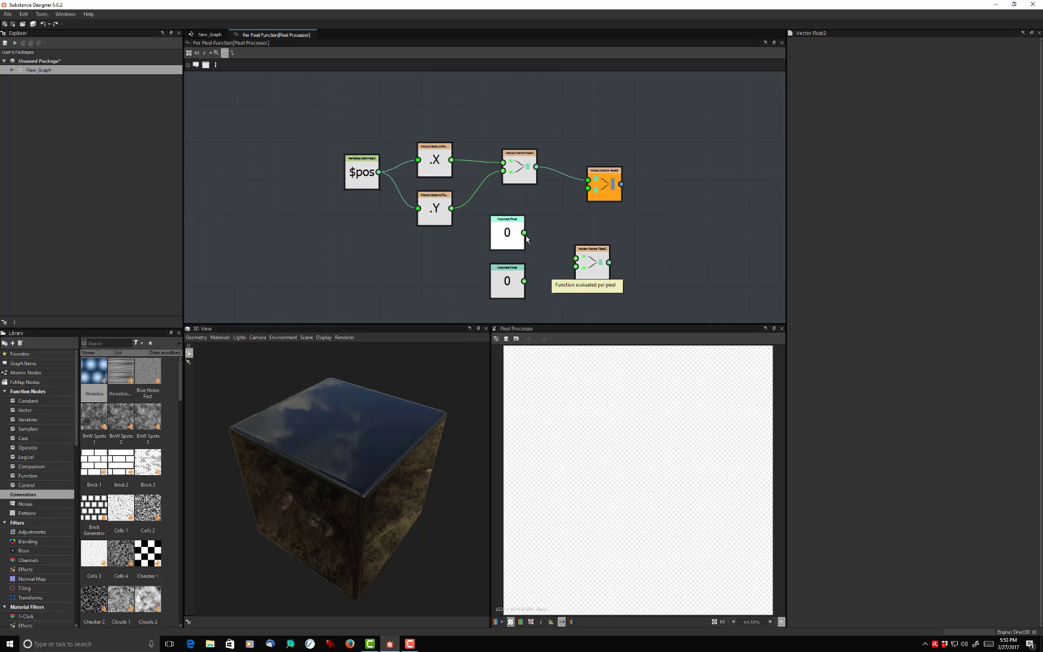
# - Link both Float constants to the duplicated Vector Float2, and link that node to the second input of the repositioned Vector Float4
pyautogui.moveTo(524, 232); pyautogui.dragTo(576, 266)
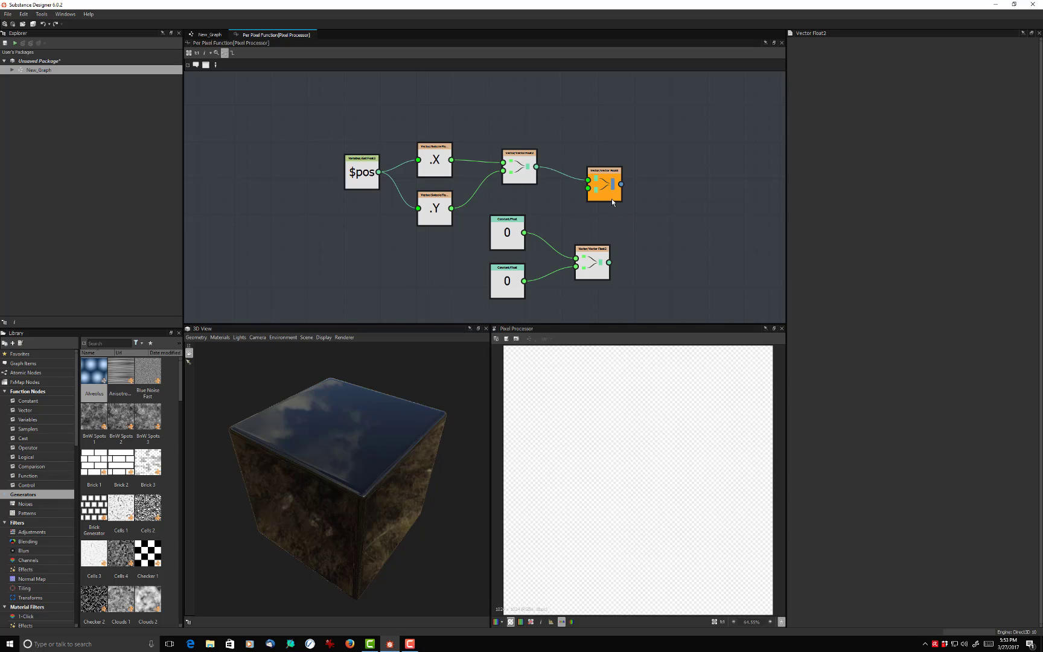
pyautogui.moveTo(612, 199); pyautogui.dragTo(660, 235)
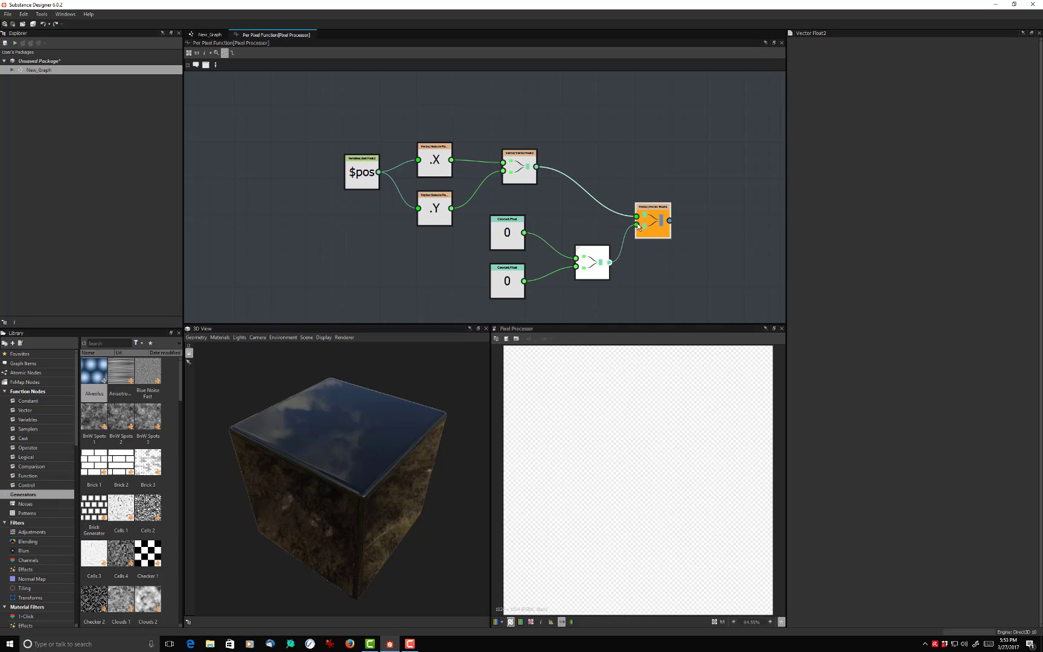
# - Set the upper Float constant to 0.692 and the lower Float constant to 1
pyautogui.click(516, 233)
pyautogui.moveTo(915, 49); pyautogui.dragTo(996, 60)
pyautogui.click(511, 296)
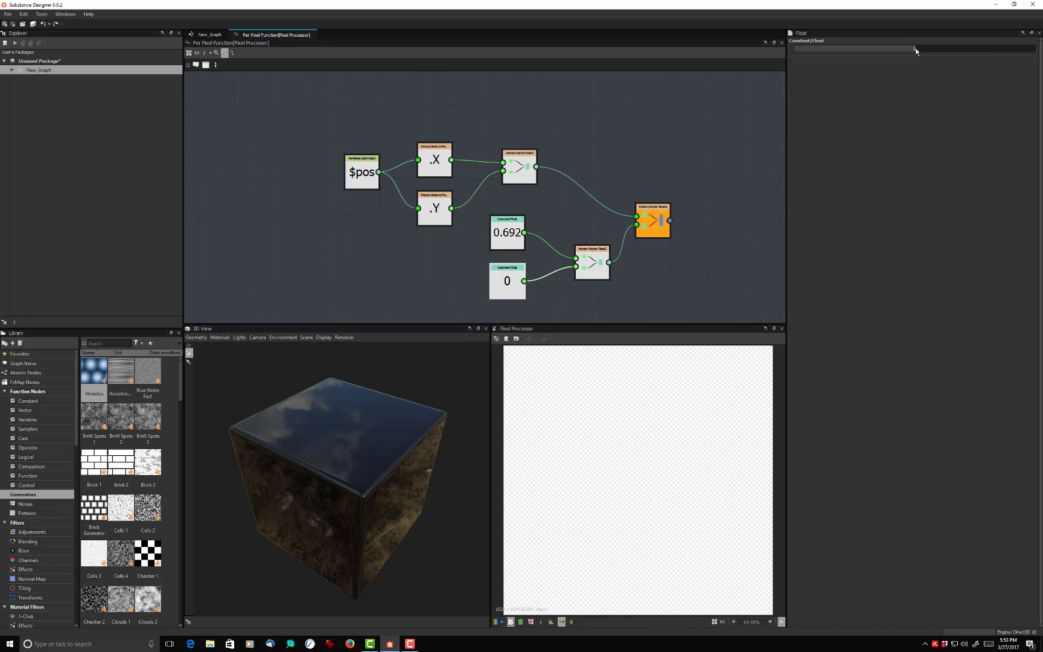
pyautogui.moveTo(914, 49); pyautogui.dragTo(1039, 53)
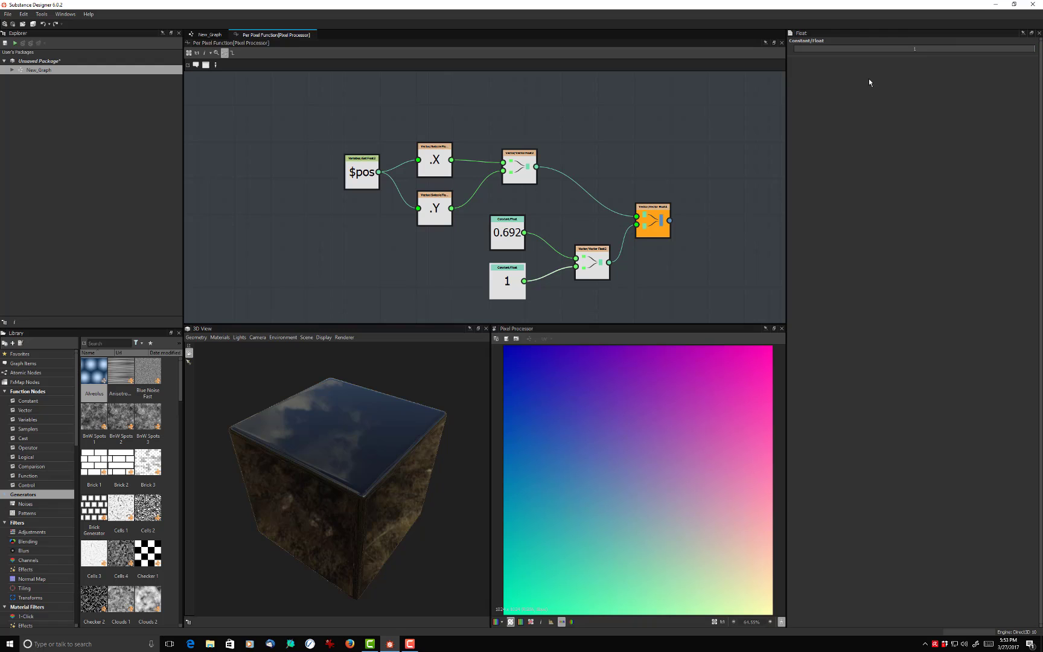
# - Set the upper Float constant to 0 and move the $pos node slightly down and away from the swizzle nodes
pyautogui.click(506, 234)
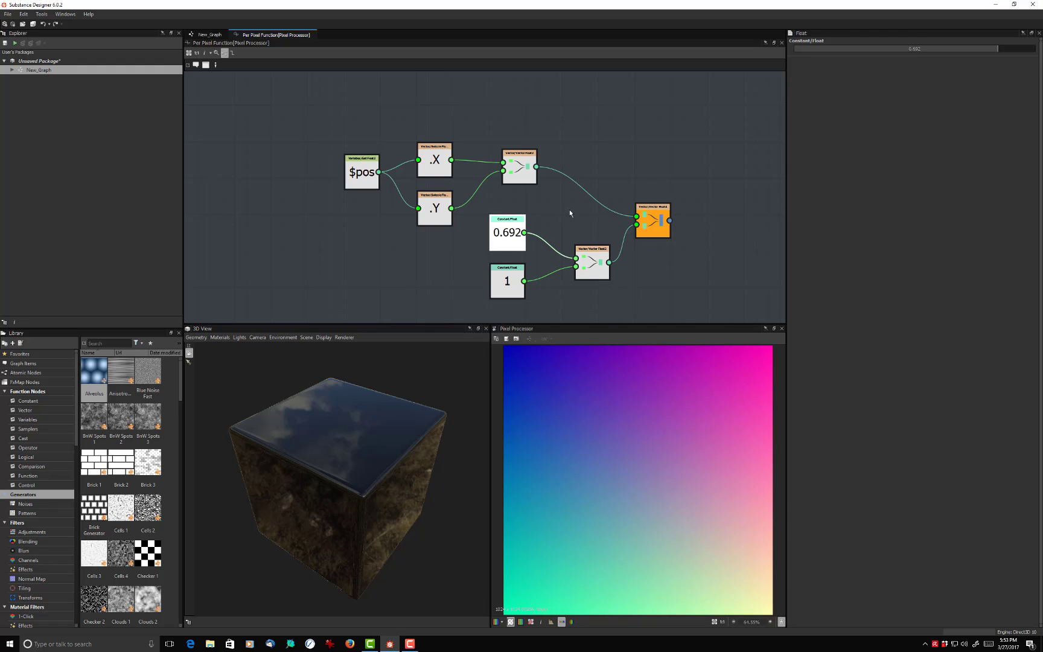
pyautogui.moveTo(994, 48); pyautogui.dragTo(918, 50)
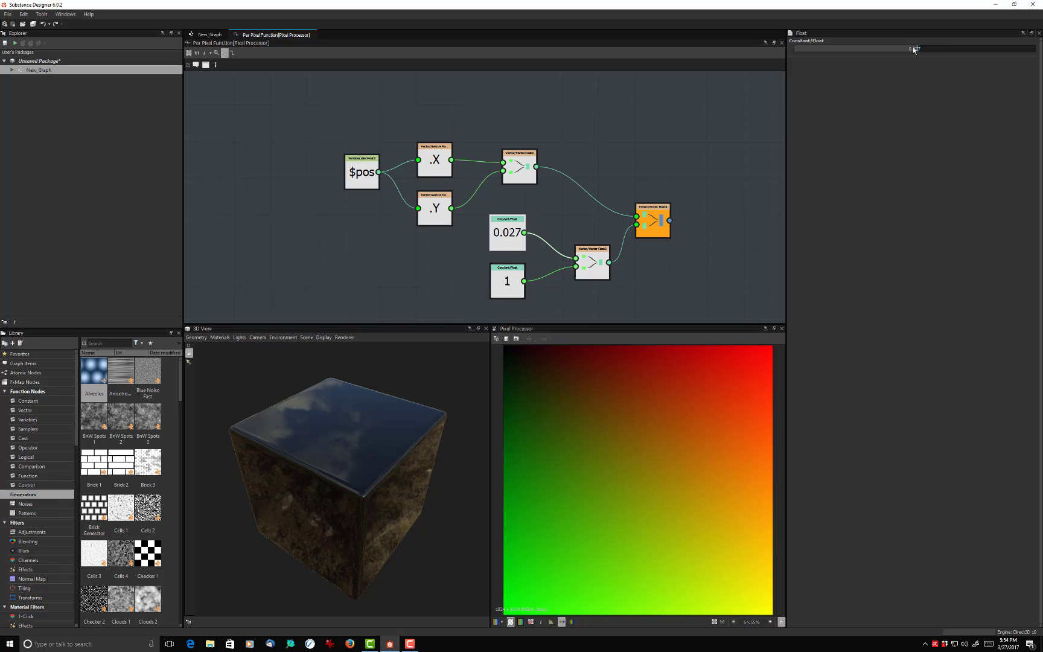
pyautogui.doubleClick(914, 49)
pyautogui.write('0')
pyautogui.press('Return')
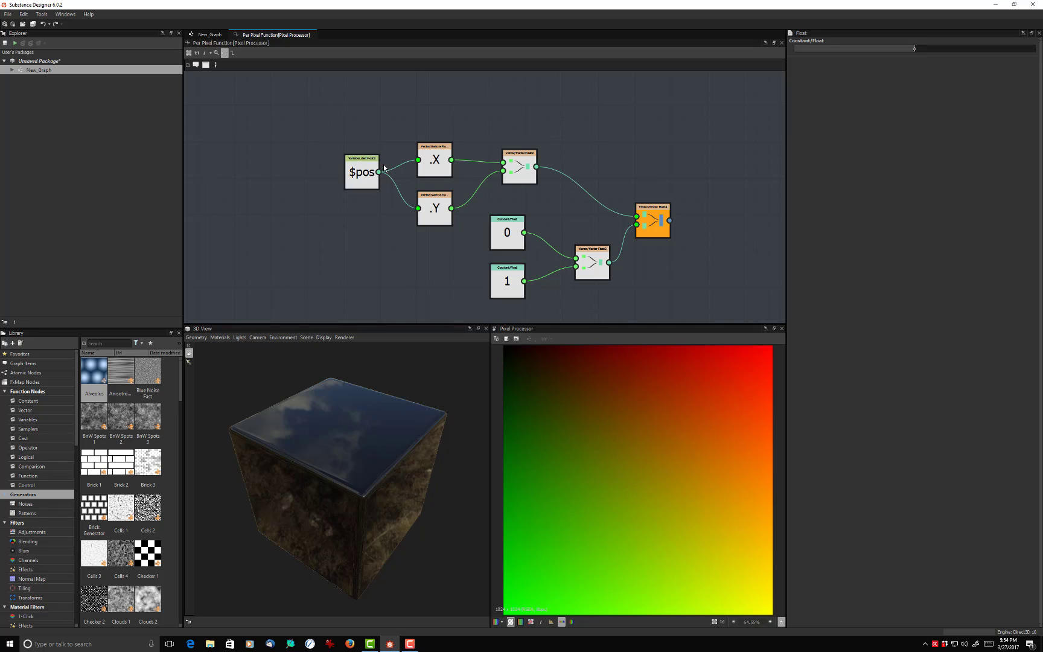
pyautogui.moveTo(355, 174); pyautogui.dragTo(342, 191)
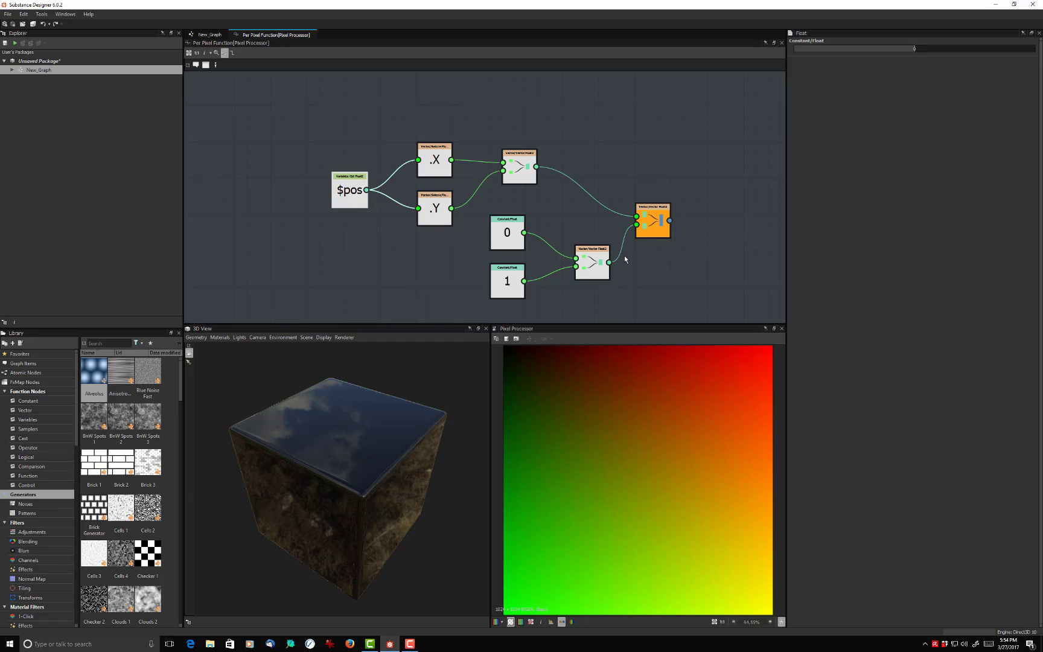
pyautogui.scroll(-3, 611, 166)
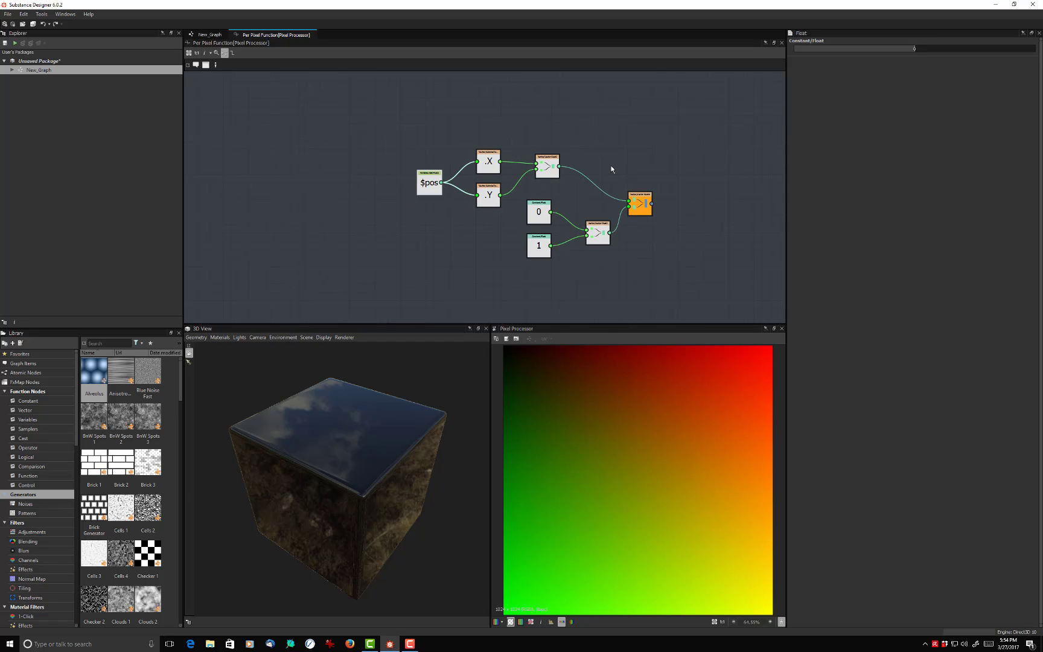
pyautogui.scroll(2, 611, 165)
pyautogui.moveTo(614, 163); pyautogui.dragTo(605, 138, button='middle')
pyautogui.press('super')
pyautogui.scroll(1, 552, 160)
pyautogui.press('super')
pyautogui.press('super')
pyautogui.press('super')
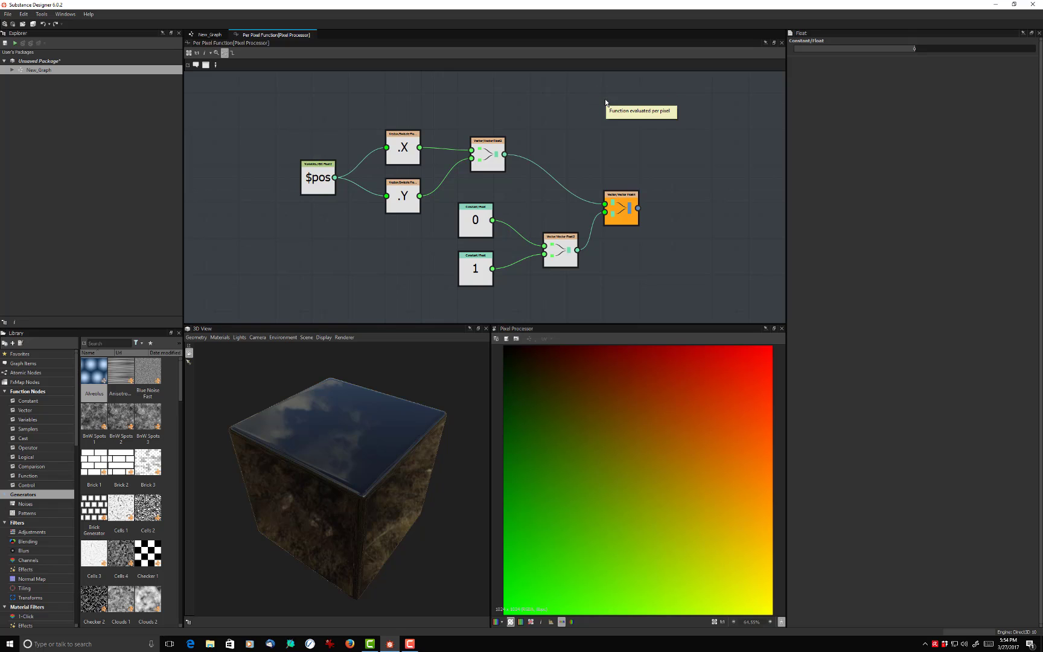
pyautogui.scroll(-2, 538, 110)
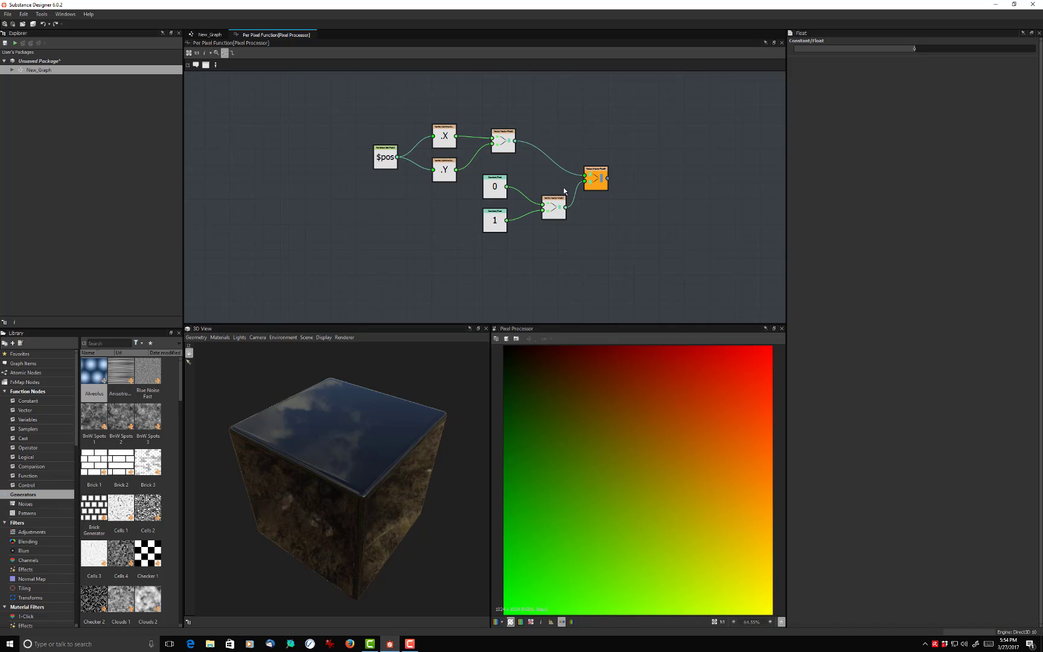
pyautogui.moveTo(566, 238); pyautogui.dragTo(625, 245, button='middle')
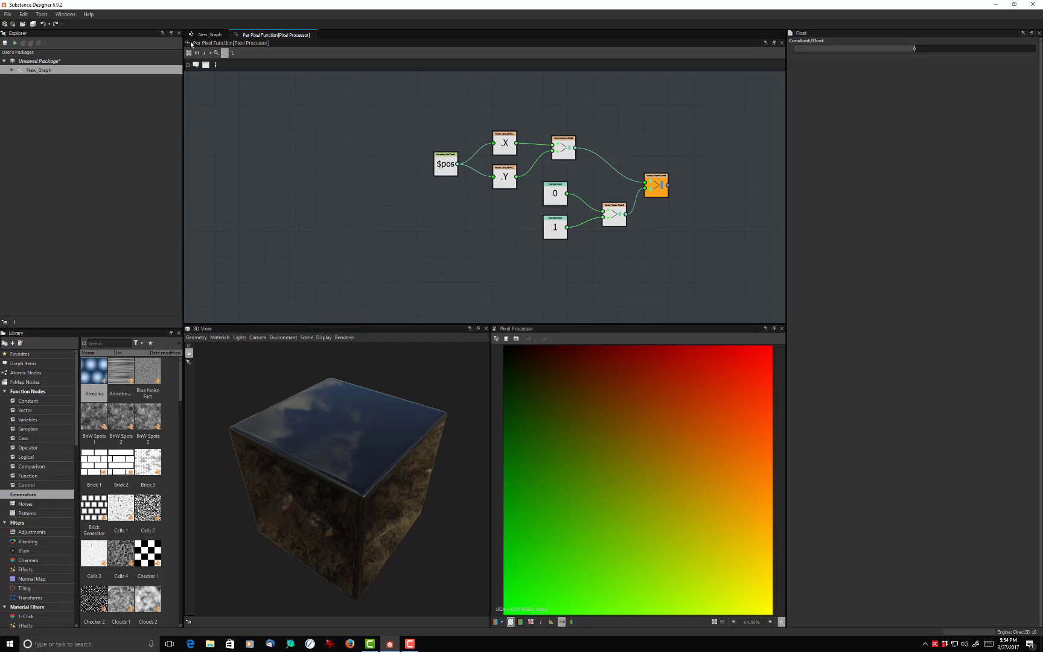
# - Add a Bitmap node from the Desktop file Mannequin_sq1024 to New_Graph, beside the Pixel Processor
pyautogui.click(213, 35)
pyautogui.scroll(-2, 350, 200)
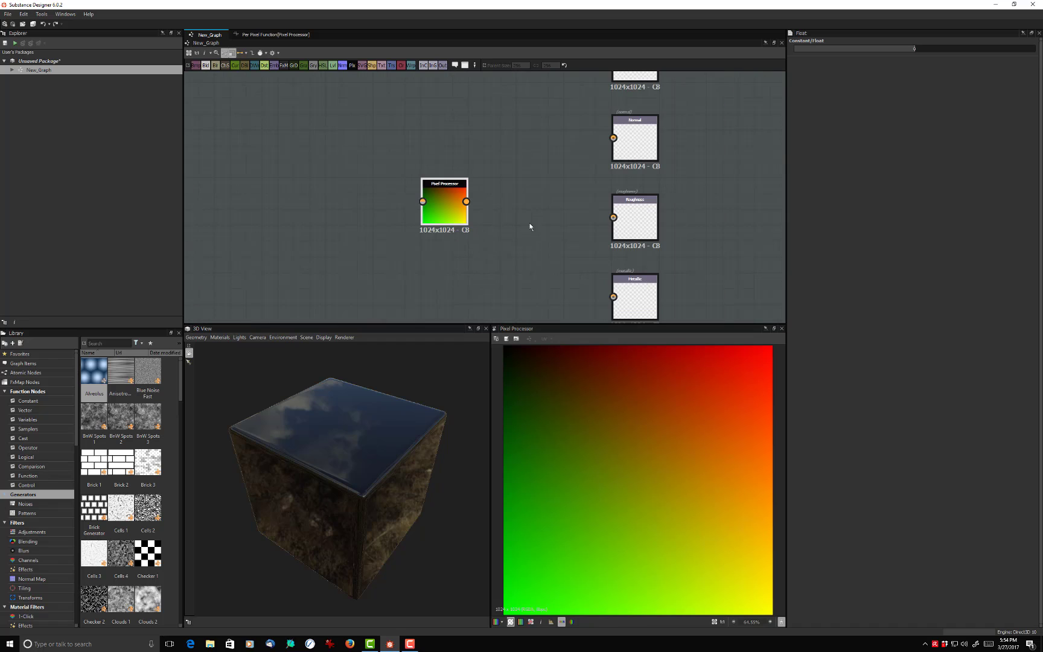
pyautogui.click(326, 196)
pyautogui.press('space')
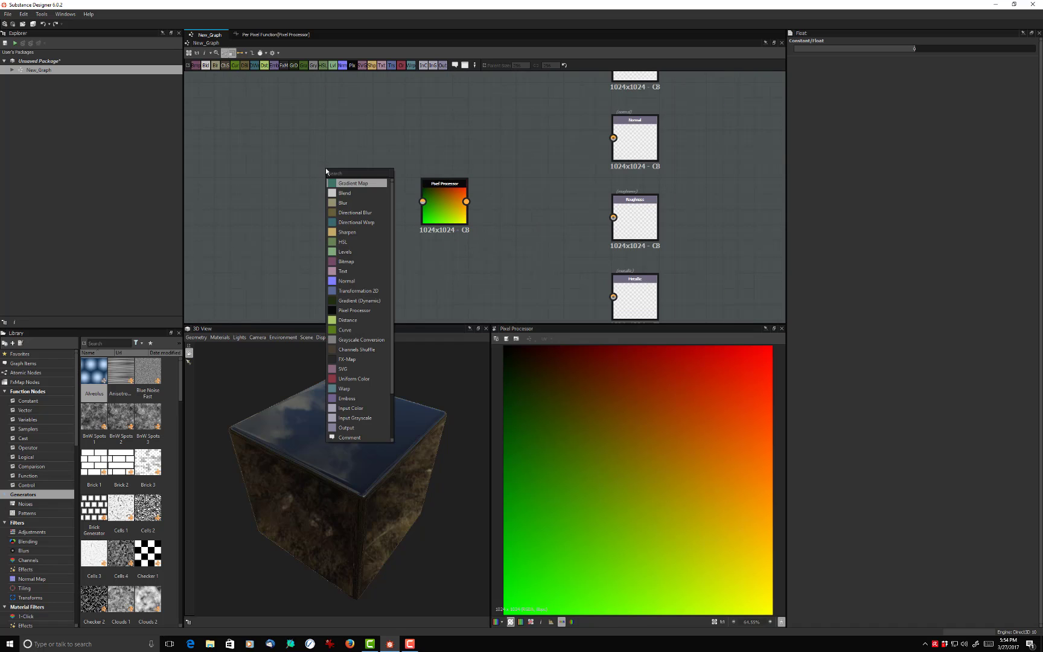
pyautogui.click(347, 262)
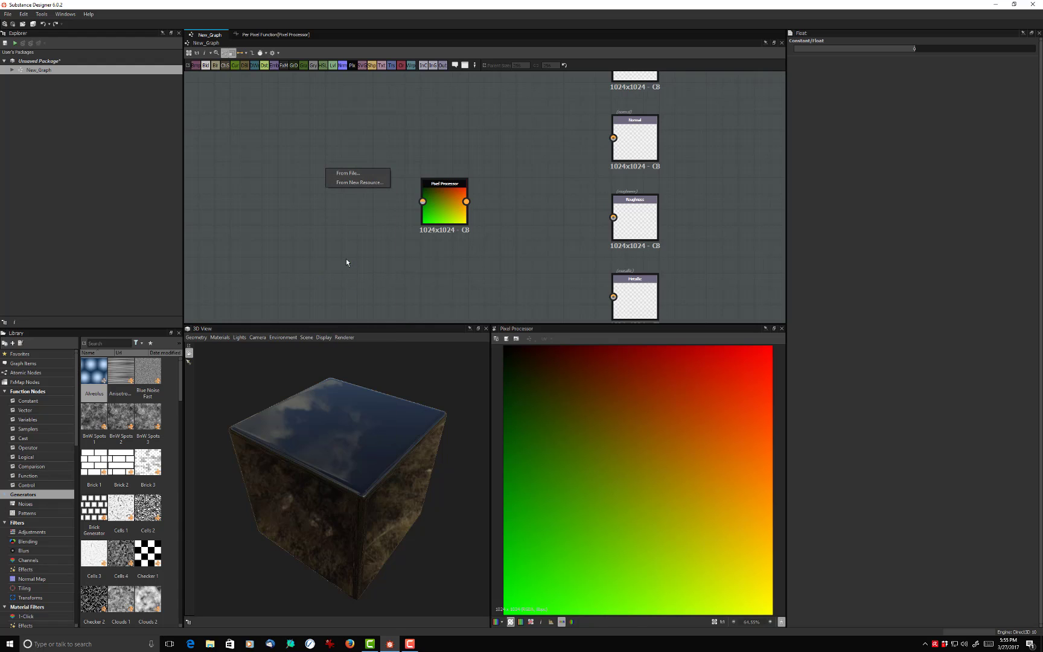
pyautogui.click(351, 174)
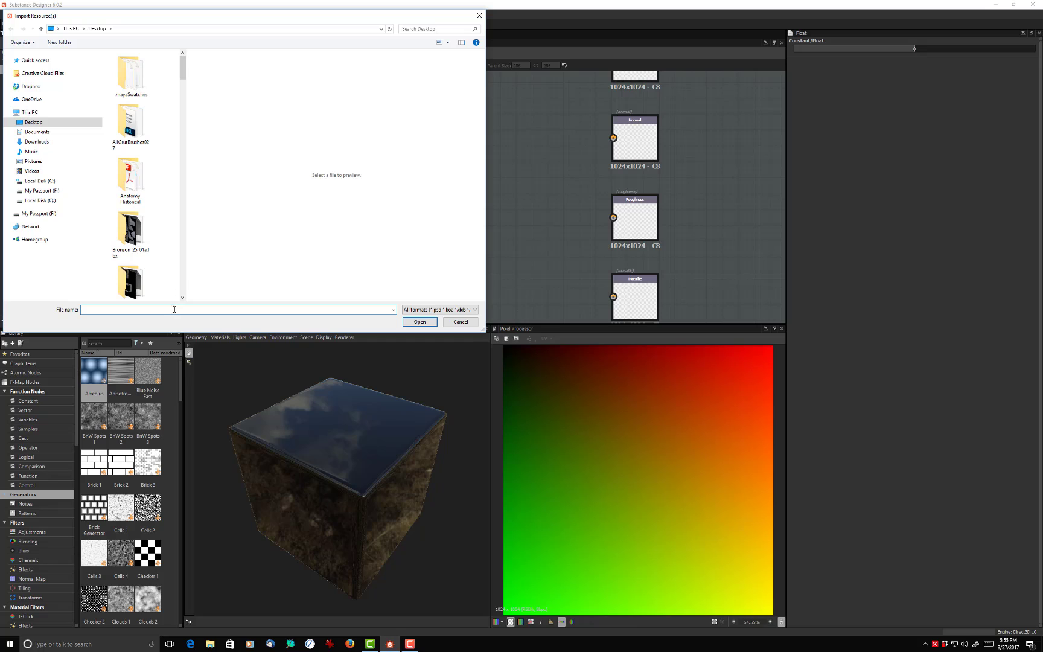
pyautogui.write('m')
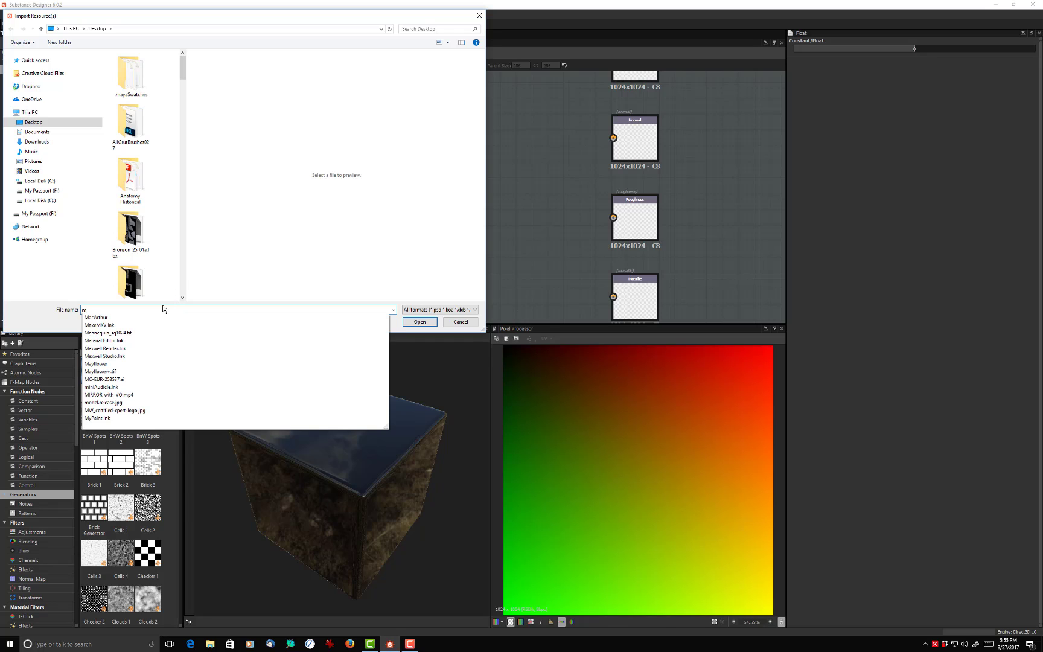
pyautogui.click(124, 333)
pyautogui.click(408, 322)
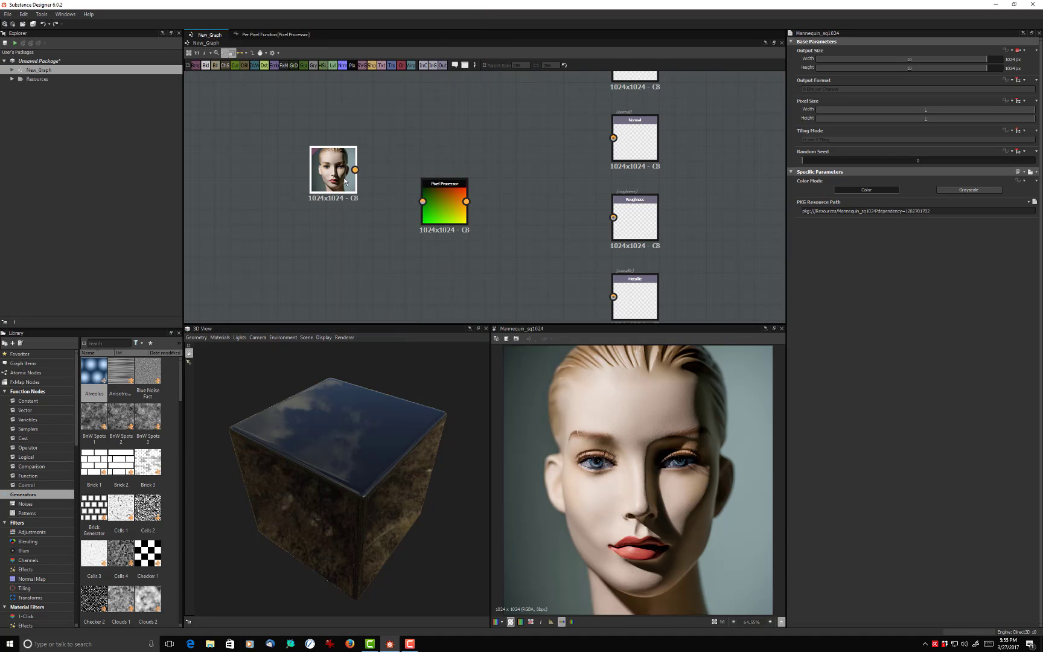
# - Link the Bitmap node's output to the Pixel Processor's first input, and open the Pixel Processor's per-pixel function for editing
pyautogui.moveTo(308, 194); pyautogui.dragTo(422, 201)
pyautogui.doubleClick(439, 208)
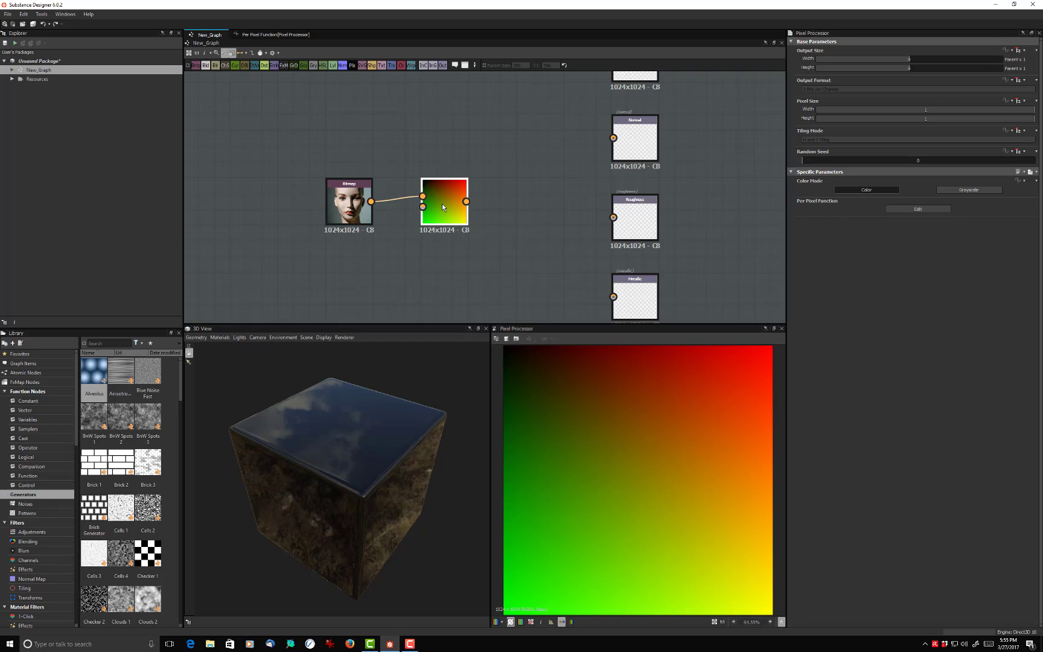
pyautogui.rightClick(442, 207)
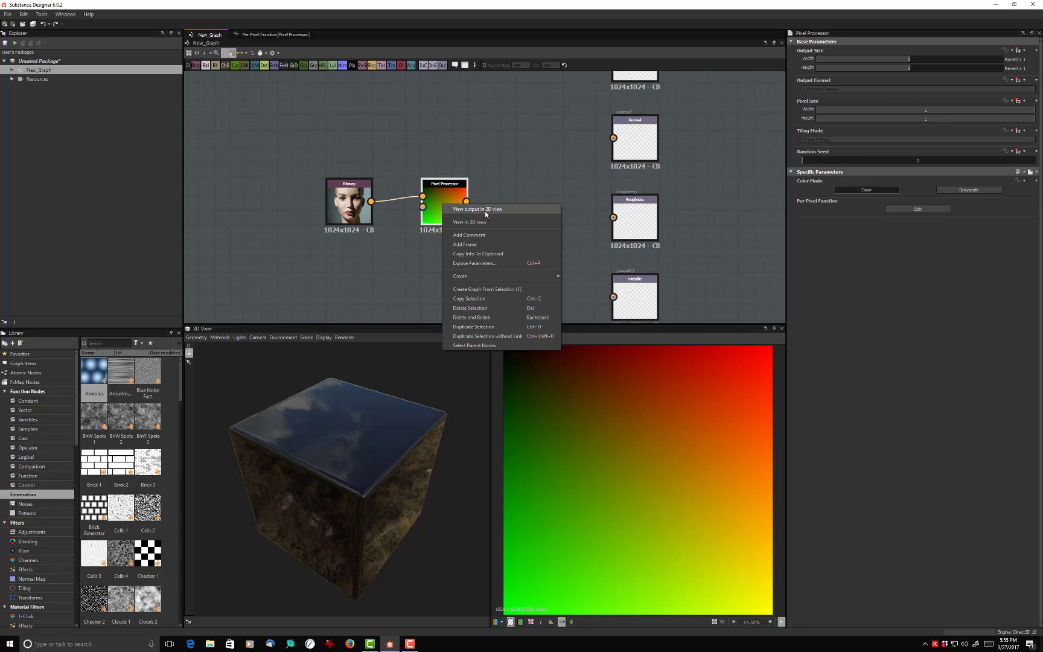
pyautogui.click(447, 193)
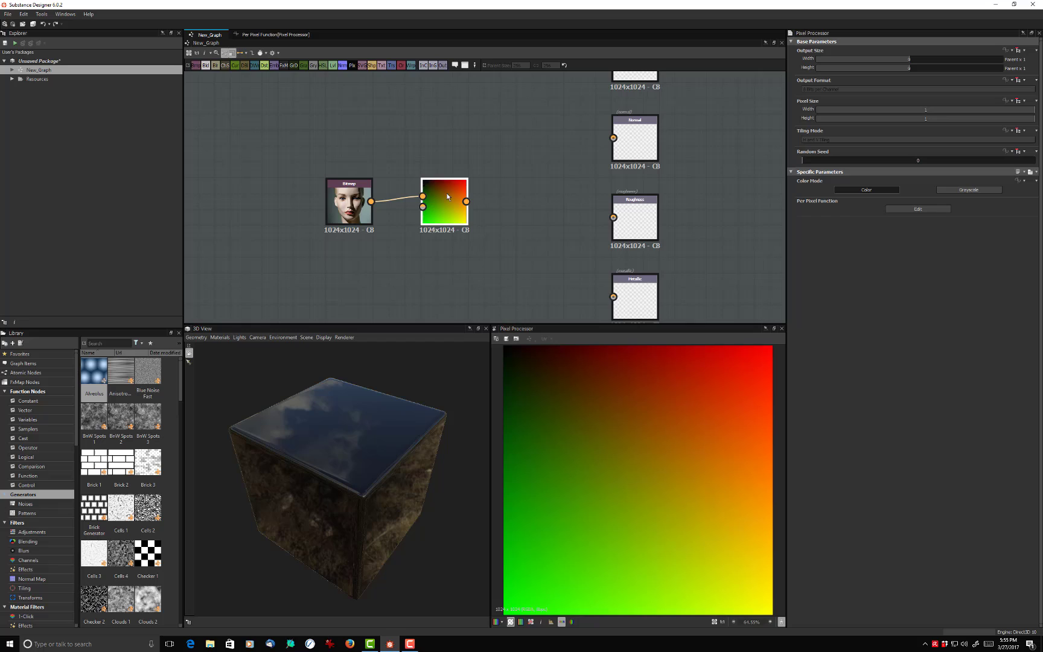
pyautogui.click(899, 209)
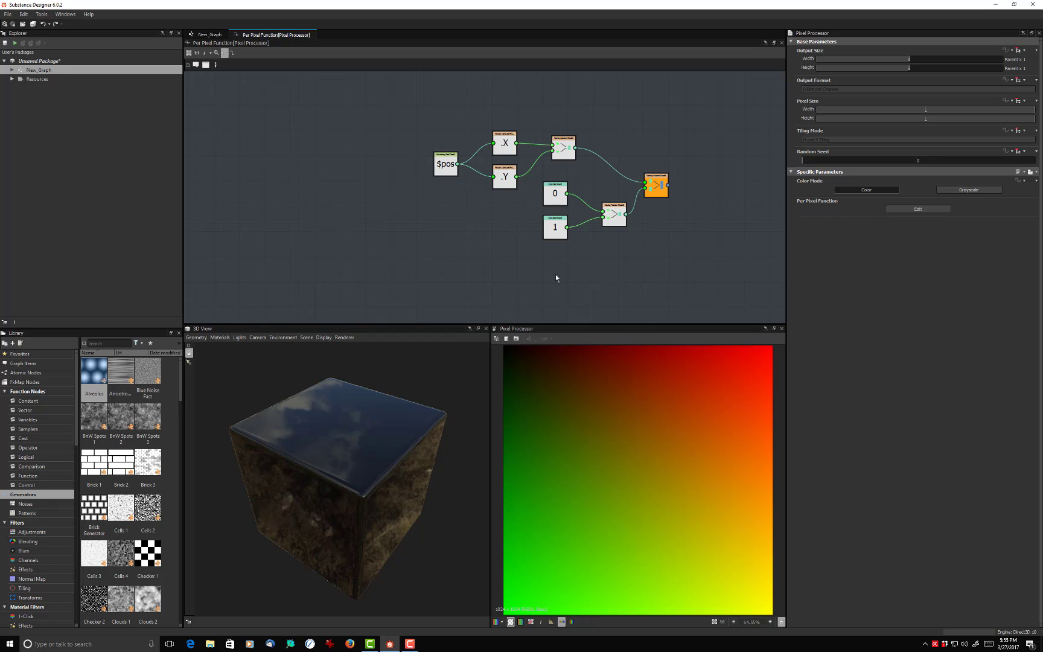
# - Open a wide gap between the $pos, swizzle and first Vector Float2 nodes and the constants, second Vector Float2 and Vector Float4
pyautogui.moveTo(556, 277); pyautogui.dragTo(768, 197)
pyautogui.moveTo(391, 254); pyautogui.dragTo(334, 122)
pyautogui.click(396, 223)
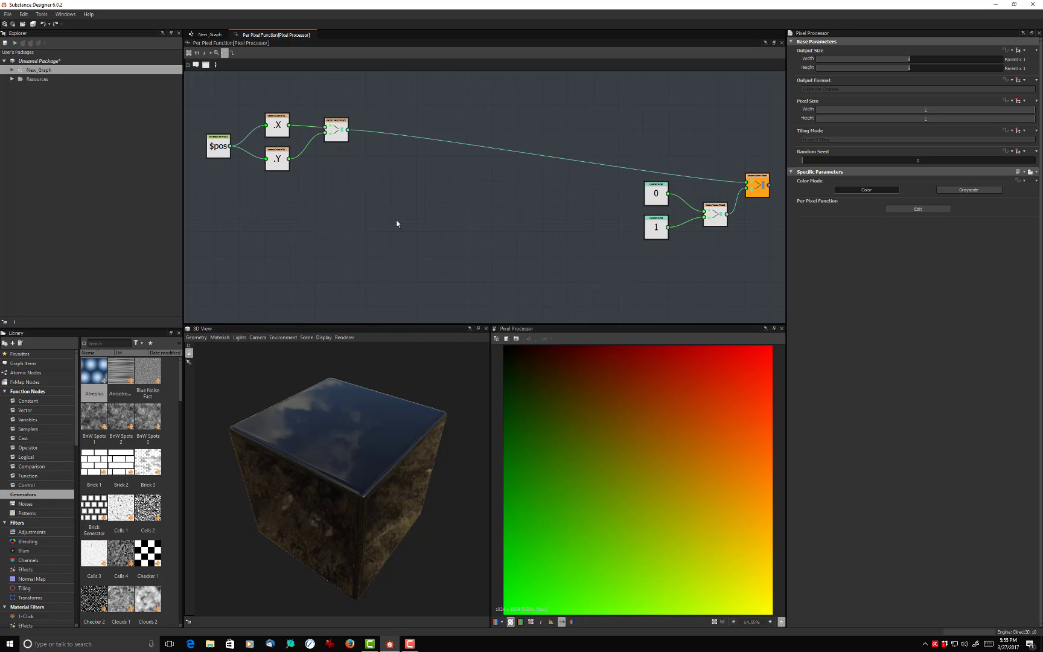
# - Add a Sample Color node in the gap, just below the link from the first Vector Float2 to Vector Float4
pyautogui.press('space')
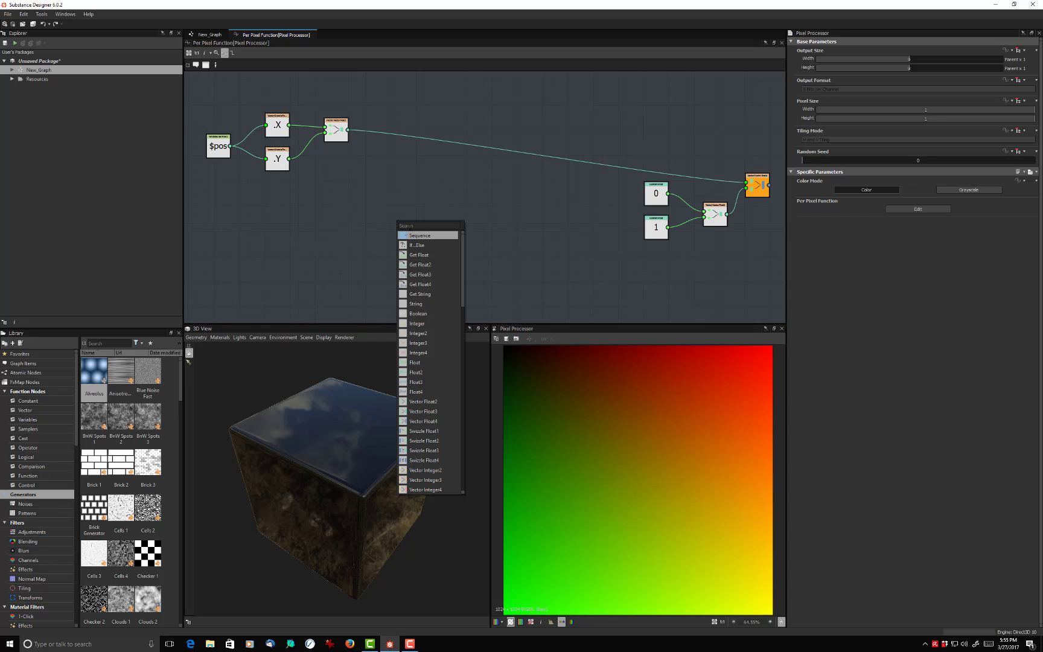
pyautogui.write('s')
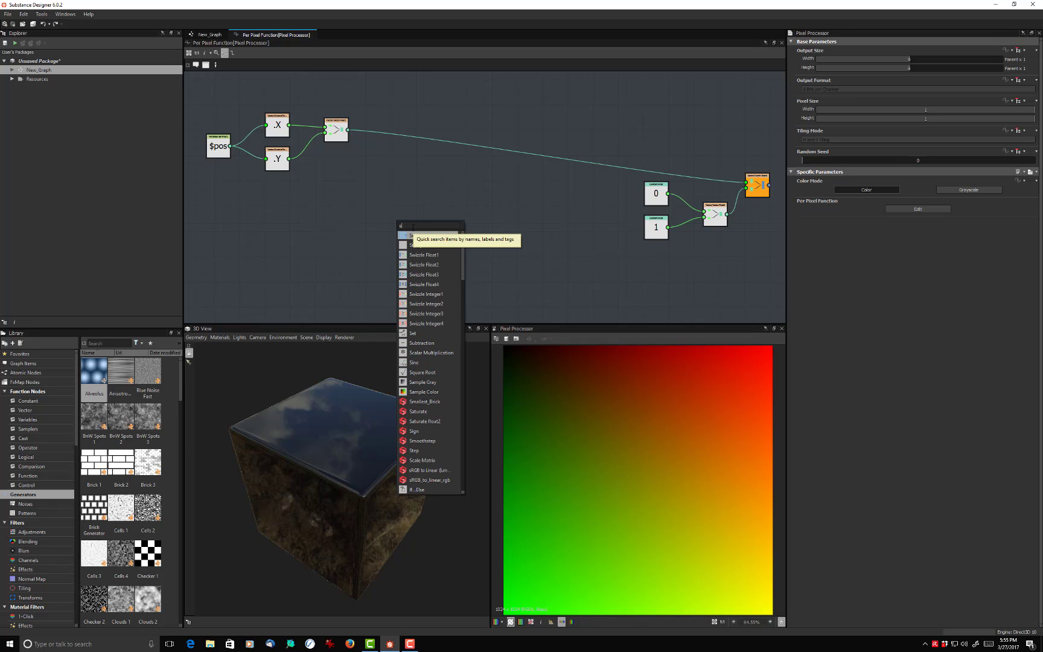
pyautogui.write('am')
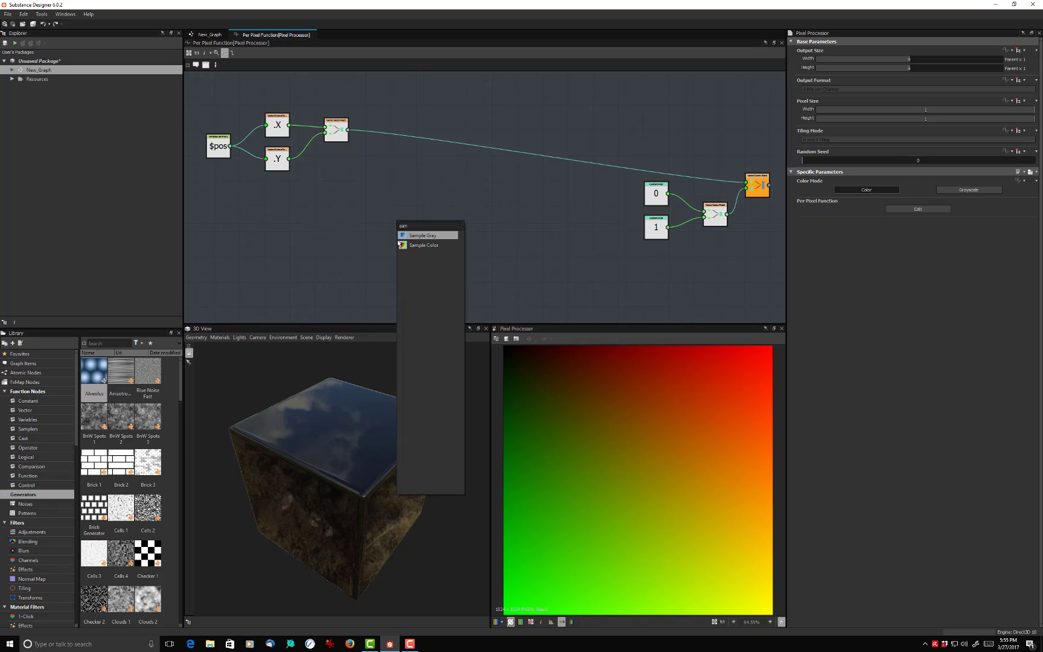
pyautogui.click(415, 242)
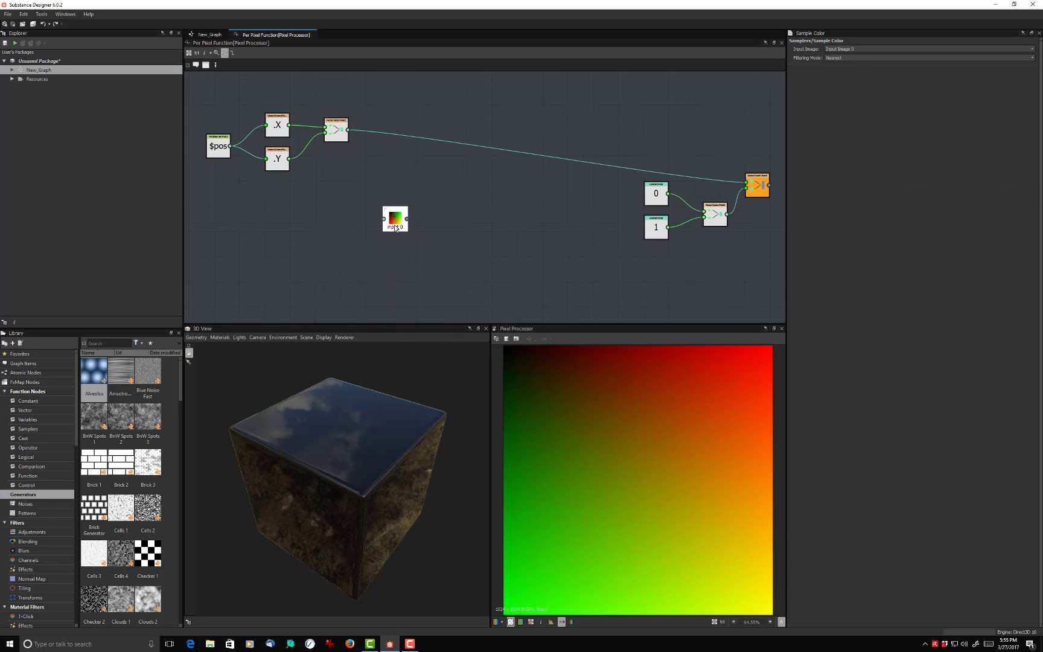
pyautogui.moveTo(395, 228); pyautogui.dragTo(433, 184)
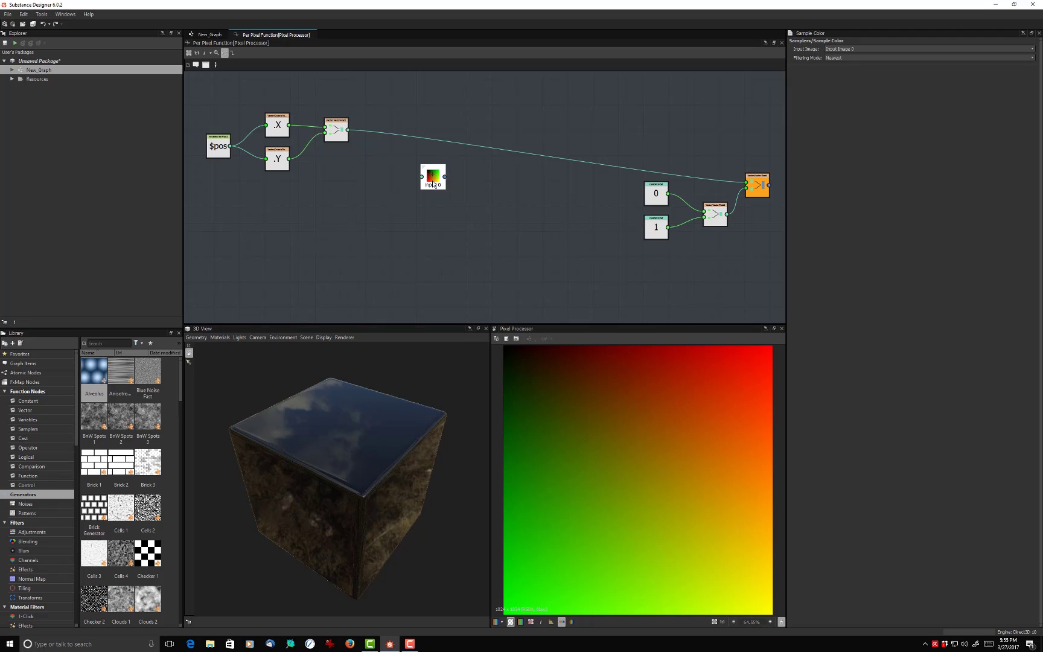
pyautogui.moveTo(433, 184); pyautogui.dragTo(396, 180)
pyautogui.click(390, 112)
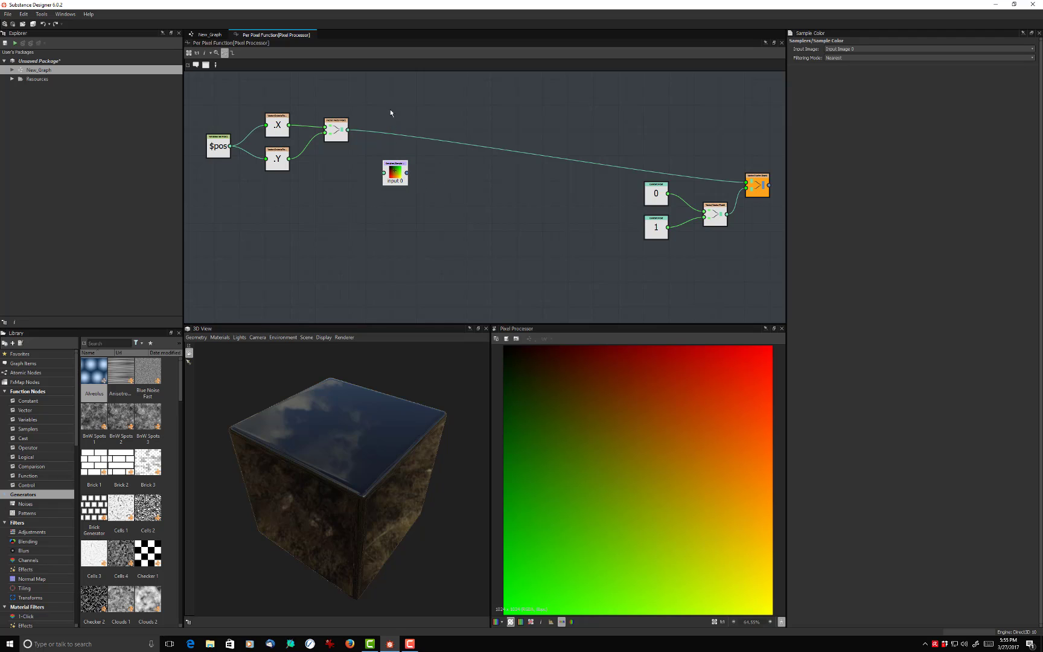
pyautogui.moveTo(391, 172); pyautogui.dragTo(416, 176)
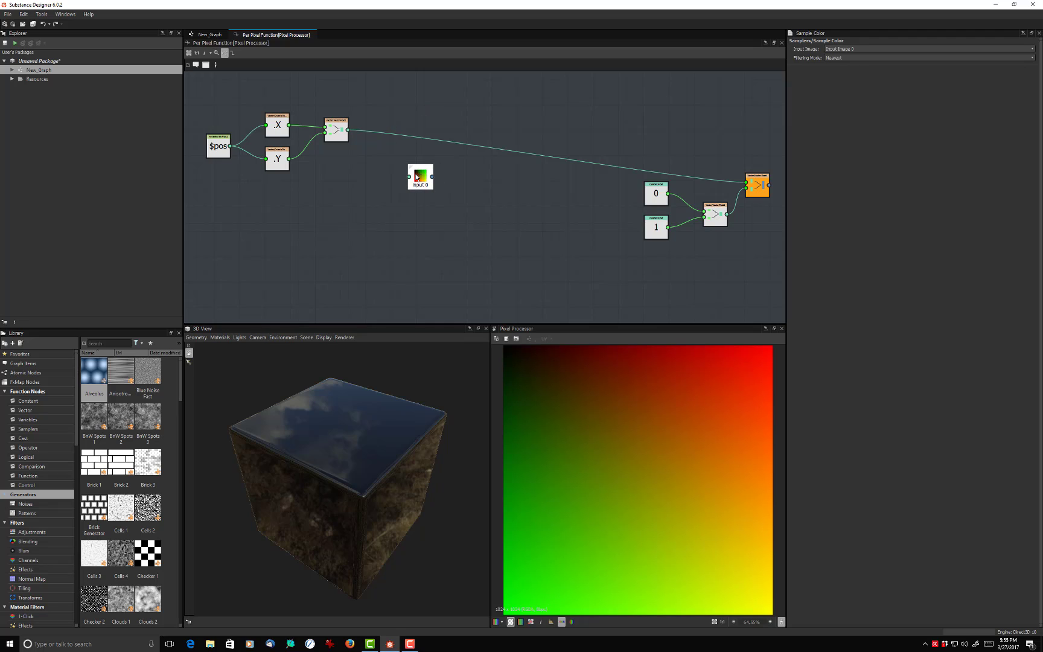
# - Link the output of the Vector Float2 fed by the swizzle nodes to the Sample Color node's position input
pyautogui.scroll(3, 416, 177)
pyautogui.scroll(4, 416, 177)
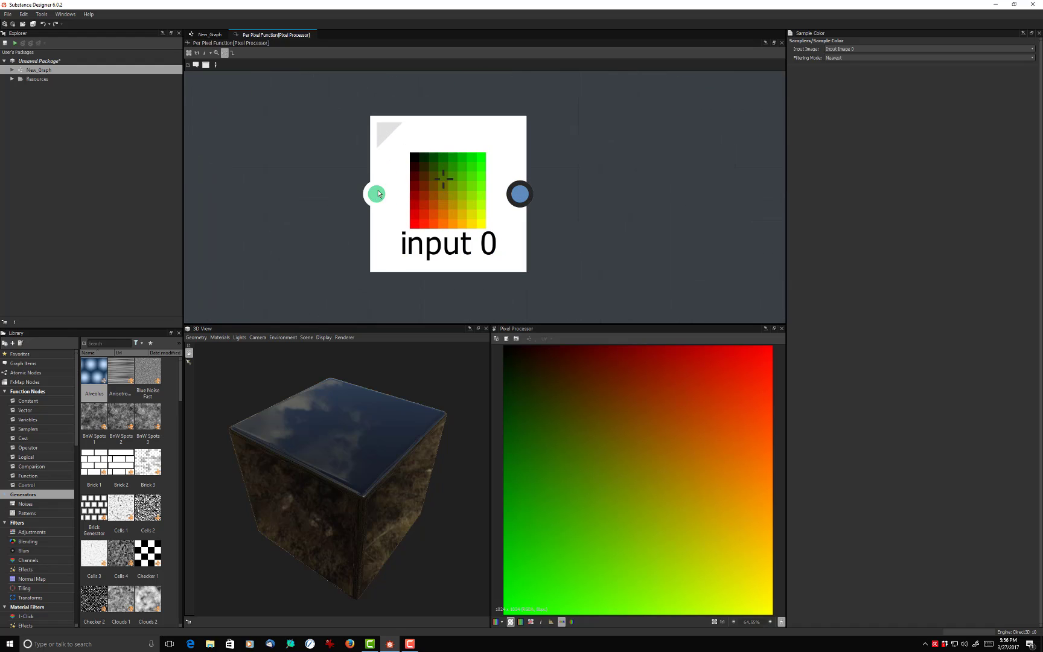
pyautogui.scroll(-3, 413, 185)
pyautogui.scroll(-3, 412, 180)
pyautogui.scroll(3, 347, 163)
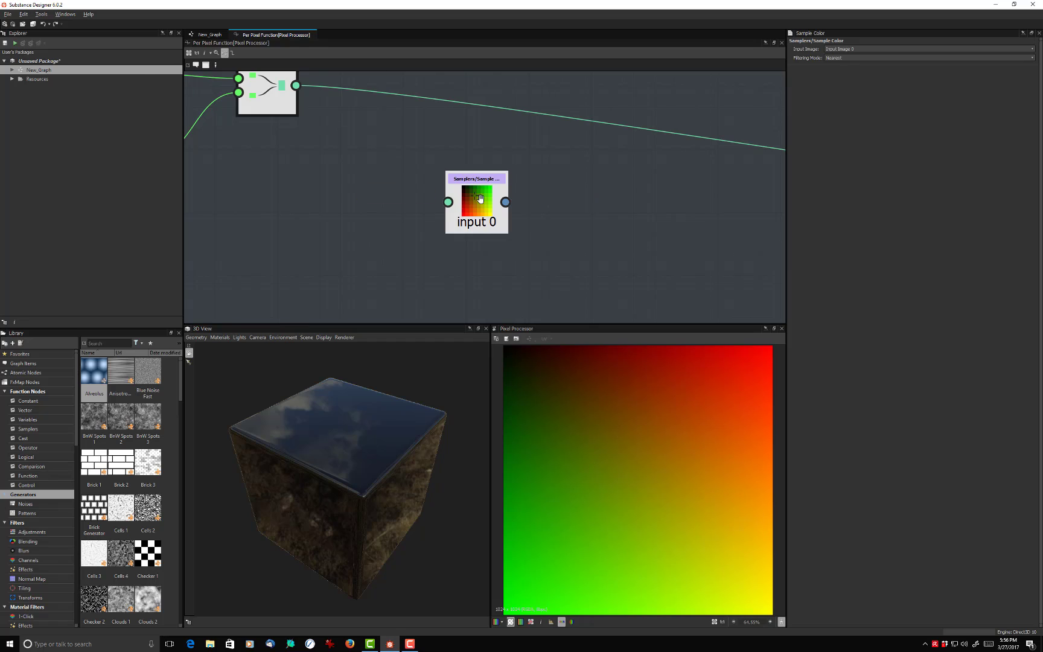
pyautogui.moveTo(358, 184); pyautogui.dragTo(518, 208, button='middle')
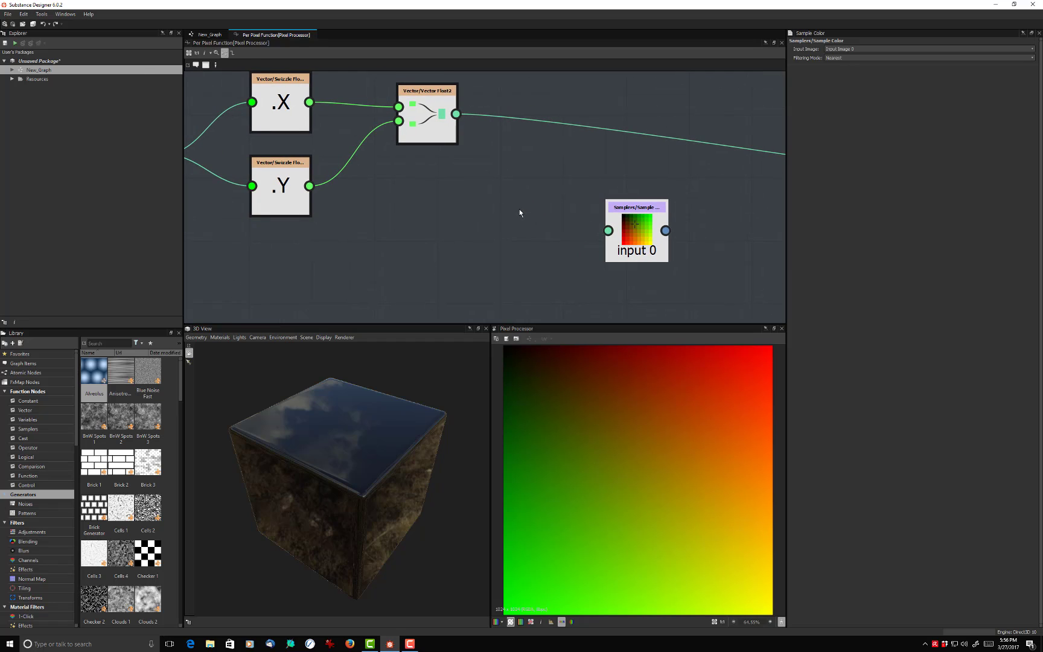
pyautogui.moveTo(456, 115); pyautogui.dragTo(621, 235)
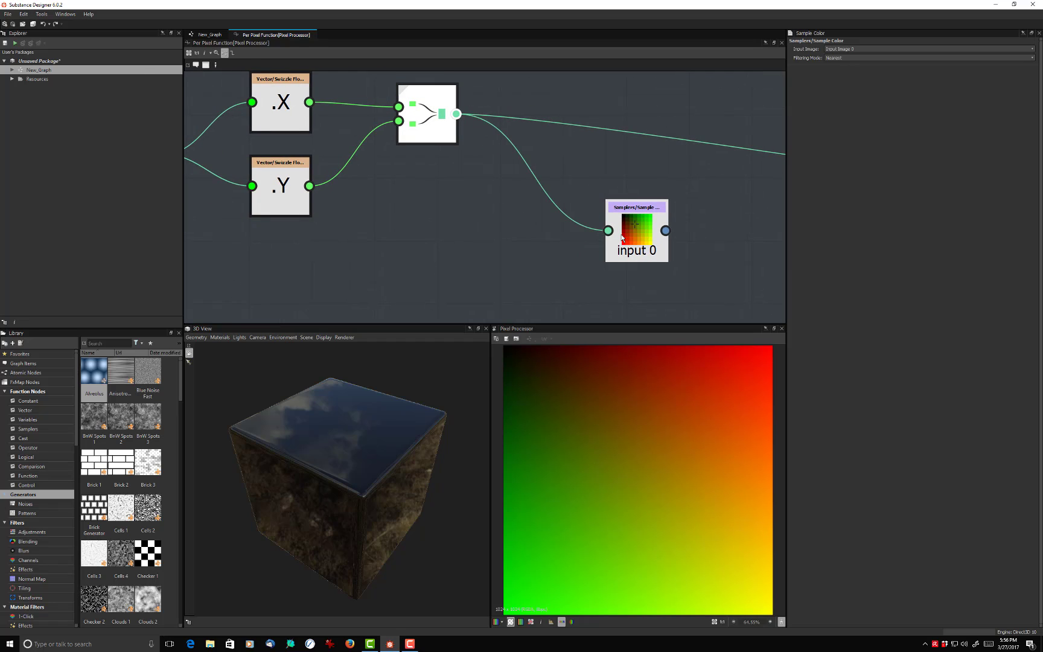
# - Set the Sample Color node as the function's output node
pyautogui.scroll(-3, 491, 245)
pyautogui.moveTo(582, 233); pyautogui.dragTo(491, 213, button='middle')
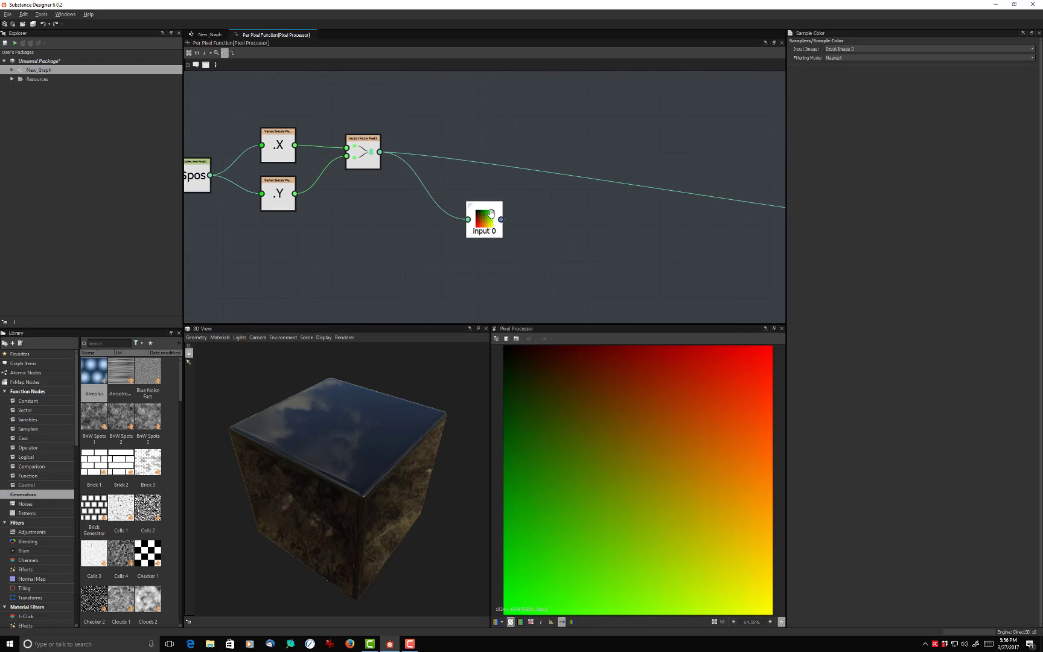
pyautogui.scroll(-2, 519, 216)
pyautogui.moveTo(544, 249); pyautogui.dragTo(563, 249, button='middle')
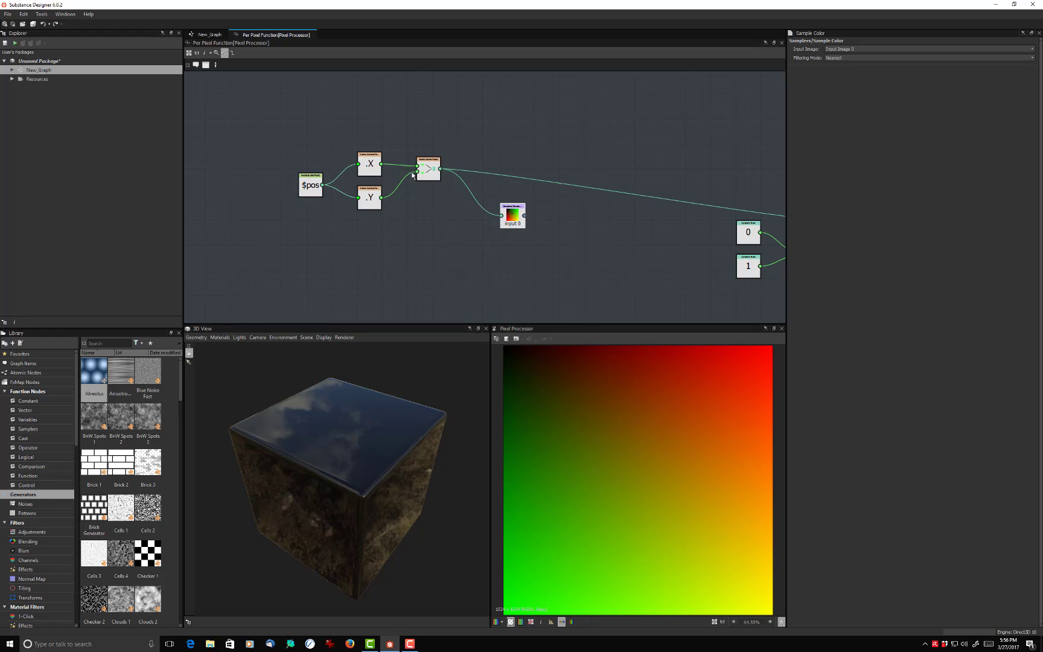
pyautogui.moveTo(528, 249); pyautogui.dragTo(469, 229, button='middle')
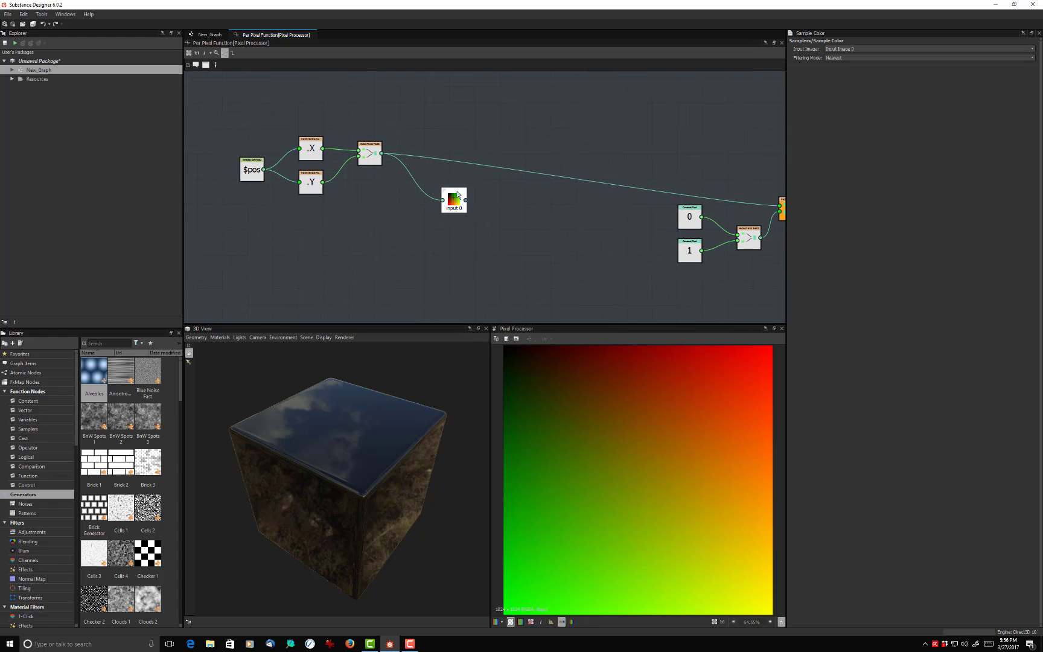
pyautogui.rightClick(458, 195)
pyautogui.click(486, 221)
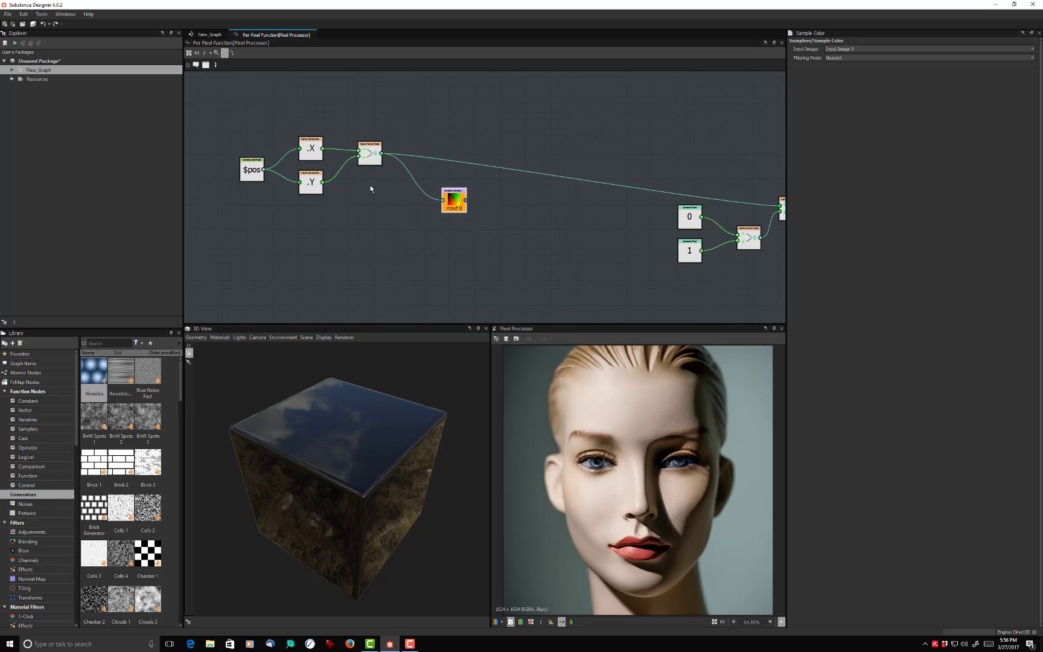
# - Delete the link from the first Vector Float2 to Vector Float4, and move the Sample Color node close to the 0 and 1 constants
pyautogui.click(376, 156)
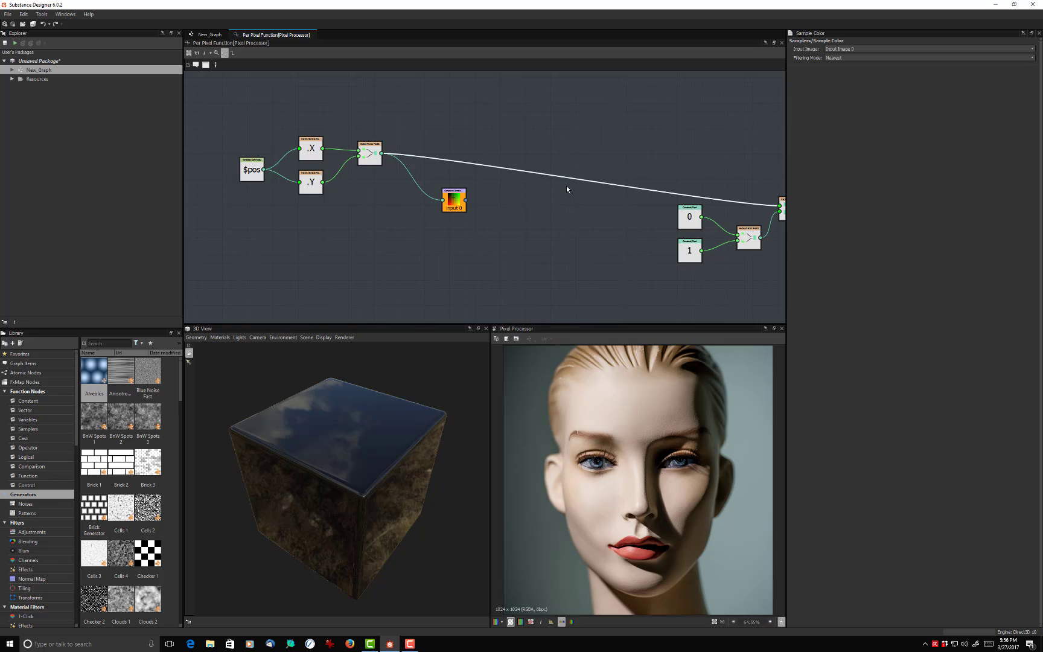
pyautogui.press('Delete')
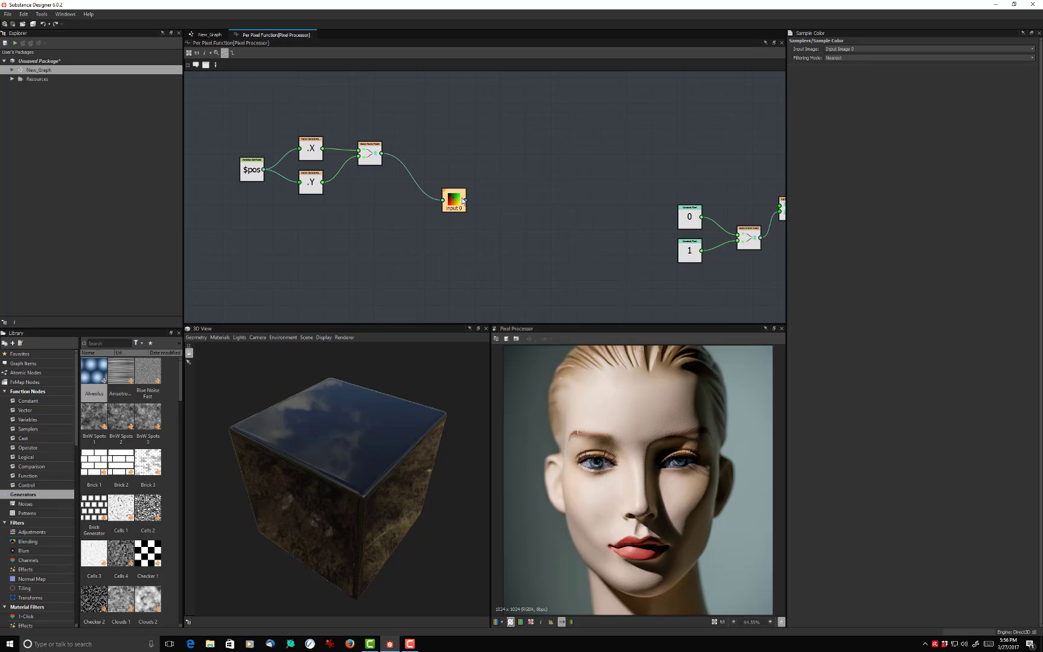
pyautogui.moveTo(459, 200); pyautogui.dragTo(598, 207)
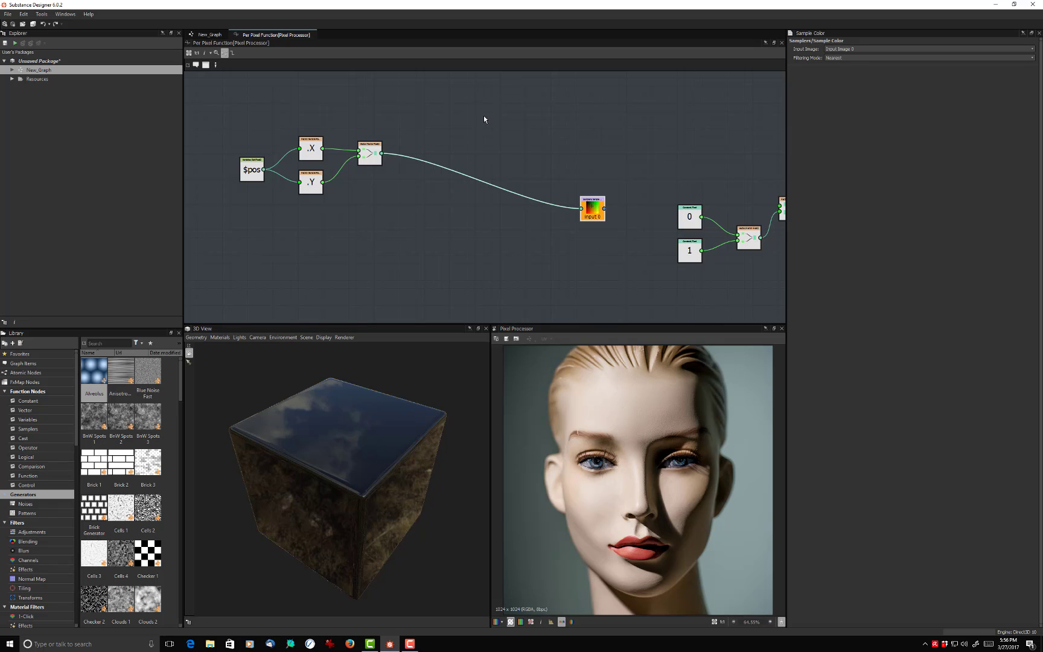
# - Add a Float constant, set its value to 50 and place it above the Vector Float2 fed by the swizzle nodes
pyautogui.moveTo(486, 109); pyautogui.dragTo(478, 122, button='middle')
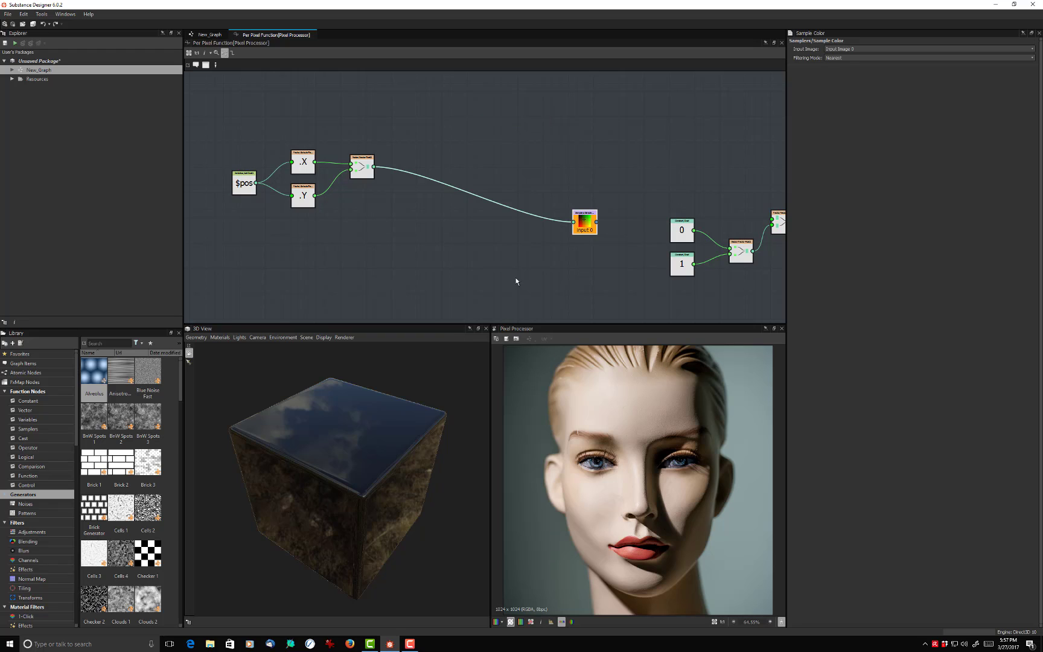
pyautogui.click(443, 126)
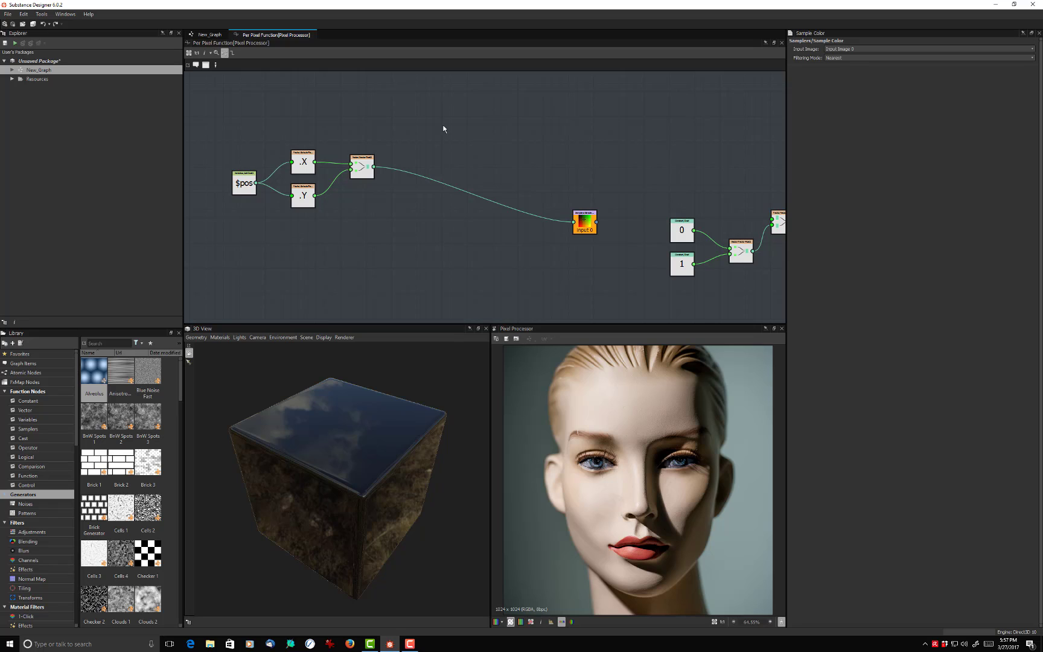
pyautogui.press('space')
pyautogui.write('f')
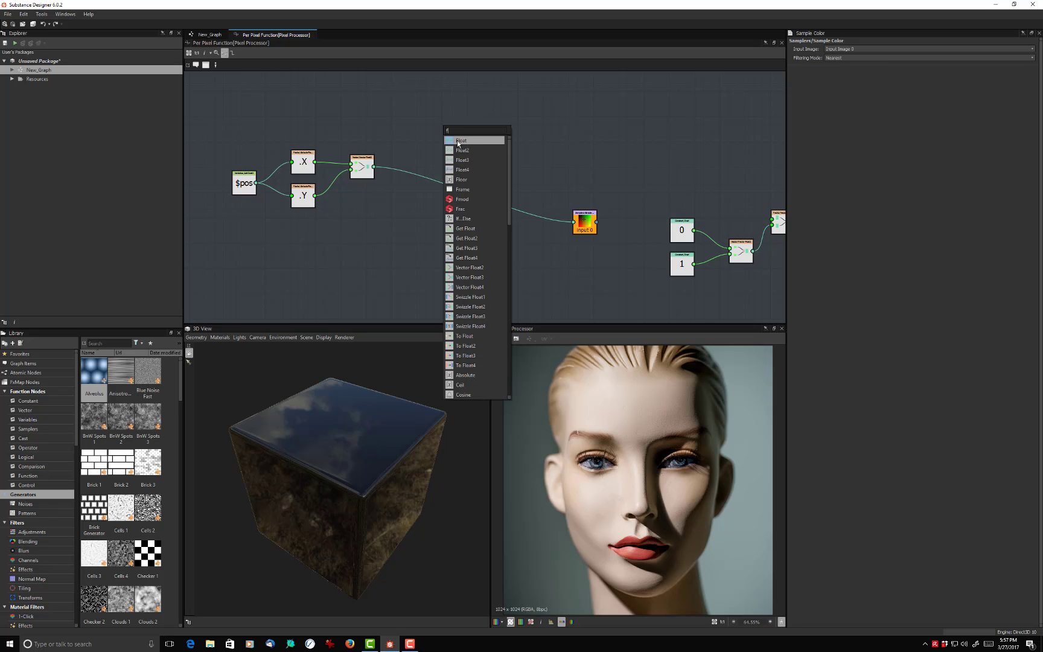
pyautogui.click(457, 141)
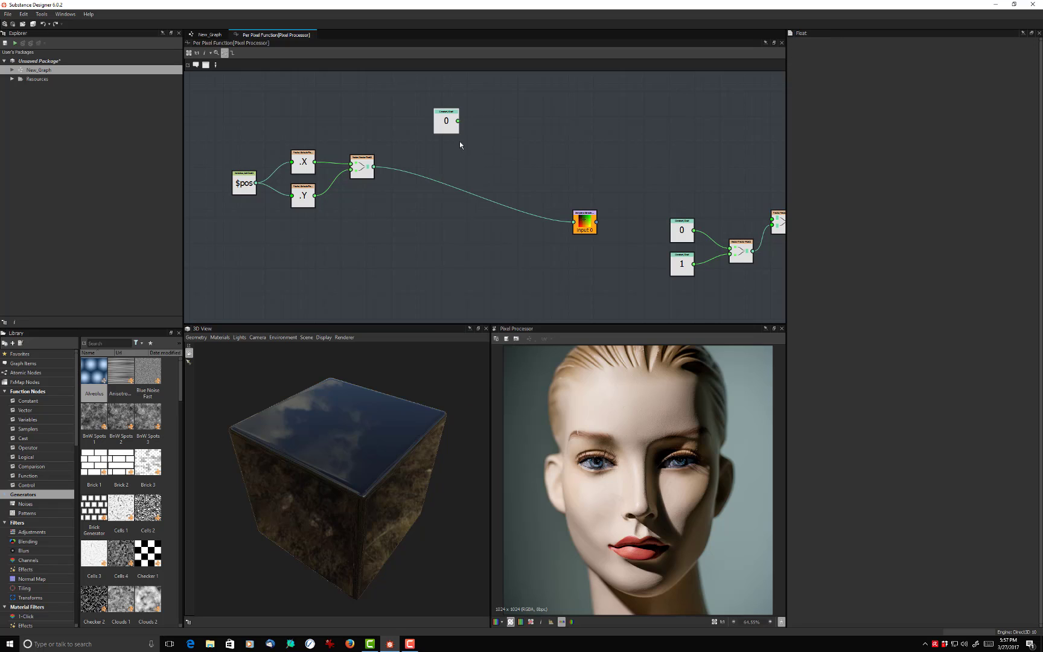
pyautogui.doubleClick(914, 49)
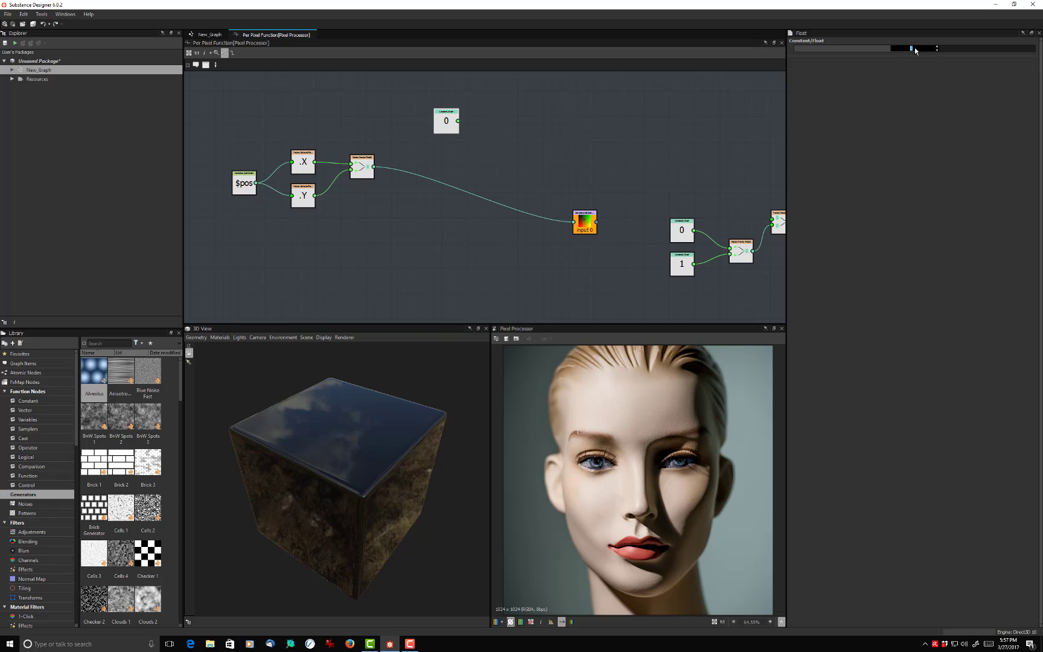
pyautogui.press('Return')
pyautogui.moveTo(442, 133); pyautogui.dragTo(357, 124)
# - Move the Vector Float2 fed by the swizzle nodes close to the Sample Color node, leaving room after the swizzles
pyautogui.click(369, 173)
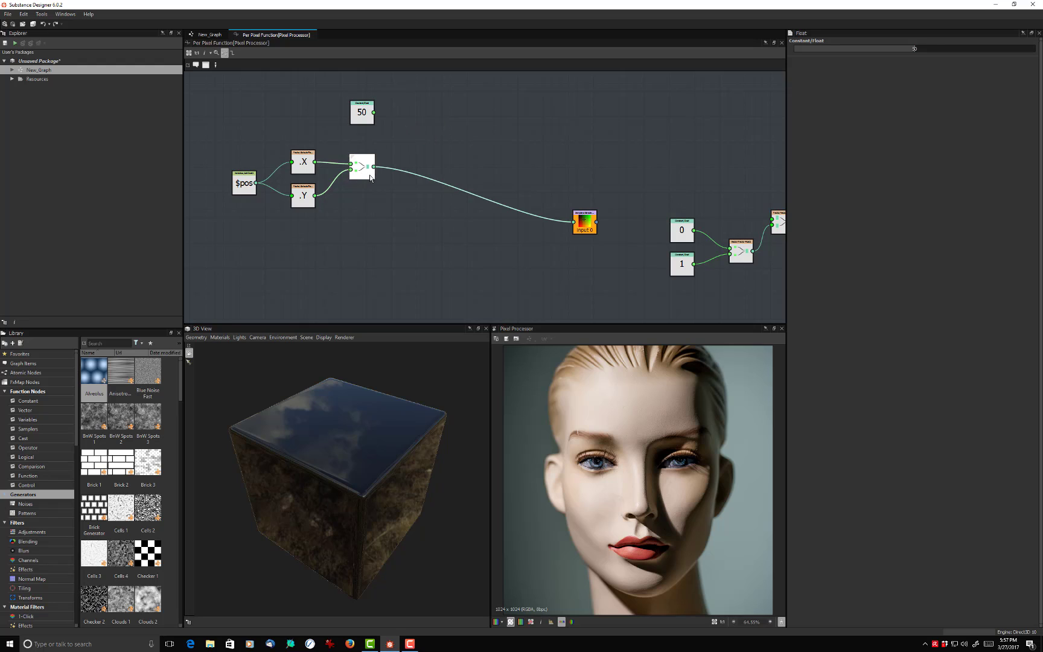
pyautogui.moveTo(369, 176); pyautogui.dragTo(521, 181)
pyautogui.click(476, 169)
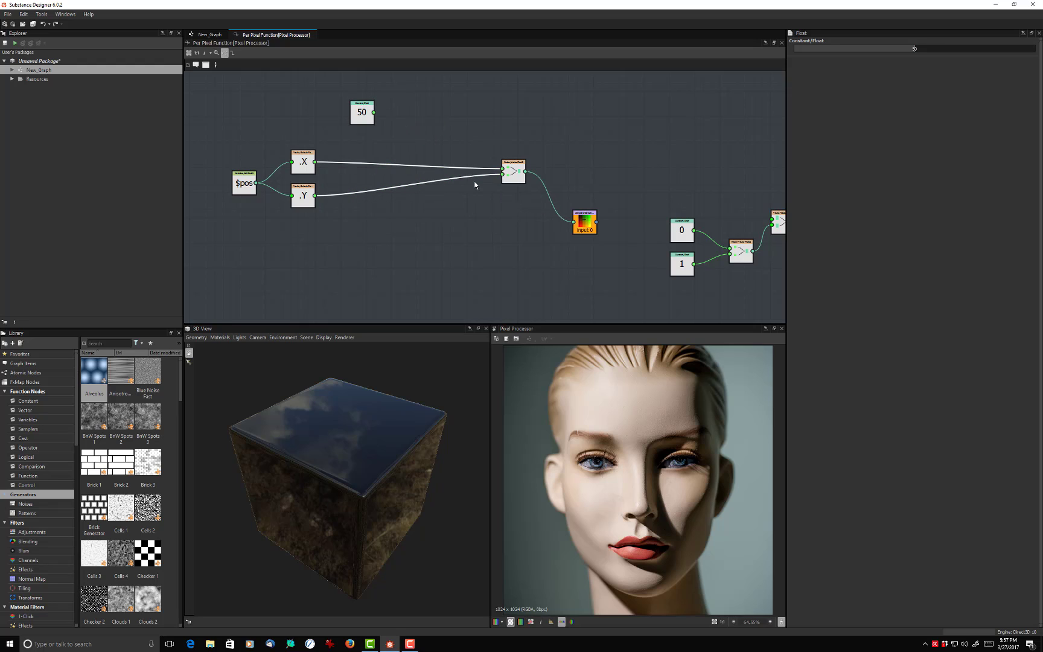
# - Delete the links from the X and Y swizzles to the Vector Float2, and move the 50 constant slightly closer to the swizzles
pyautogui.press('Delete')
pyautogui.moveTo(362, 113)
pyautogui.mouseDown()
pyautogui.moveTo(370, 126)
pyautogui.moveTo(362, 122)
pyautogui.mouseUp()
pyautogui.click(411, 145)
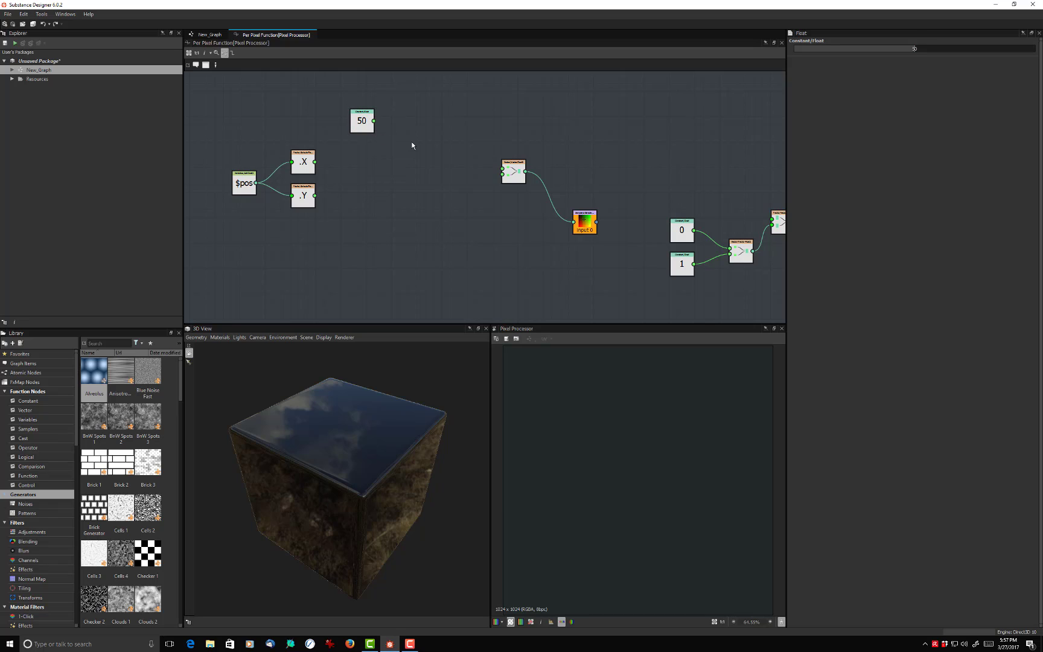
# - Add two Multiplication nodes, placed one above the other after the X and Y swizzles
pyautogui.press('space')
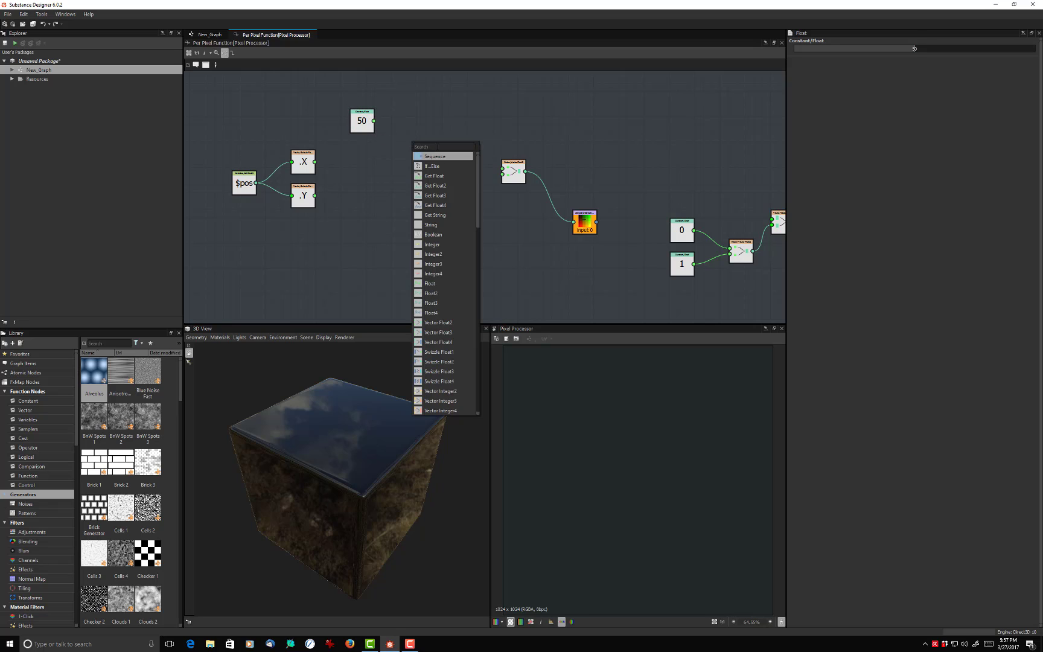
pyautogui.write('m')
pyautogui.click(438, 156)
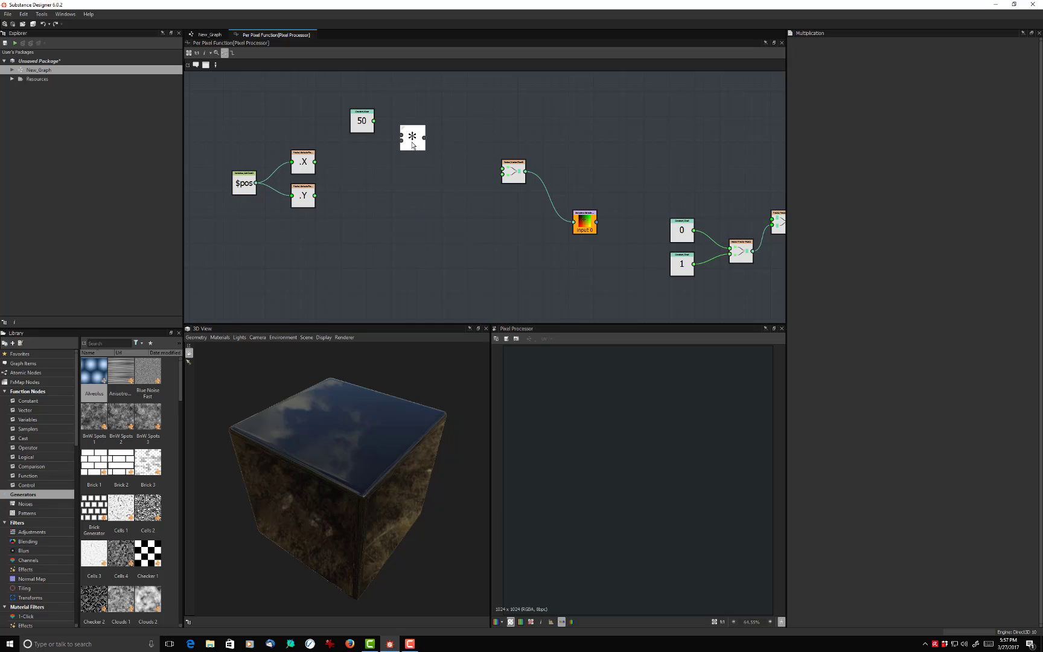
pyautogui.moveTo(412, 142); pyautogui.dragTo(392, 167)
pyautogui.hotkey('ctrl', 'd')
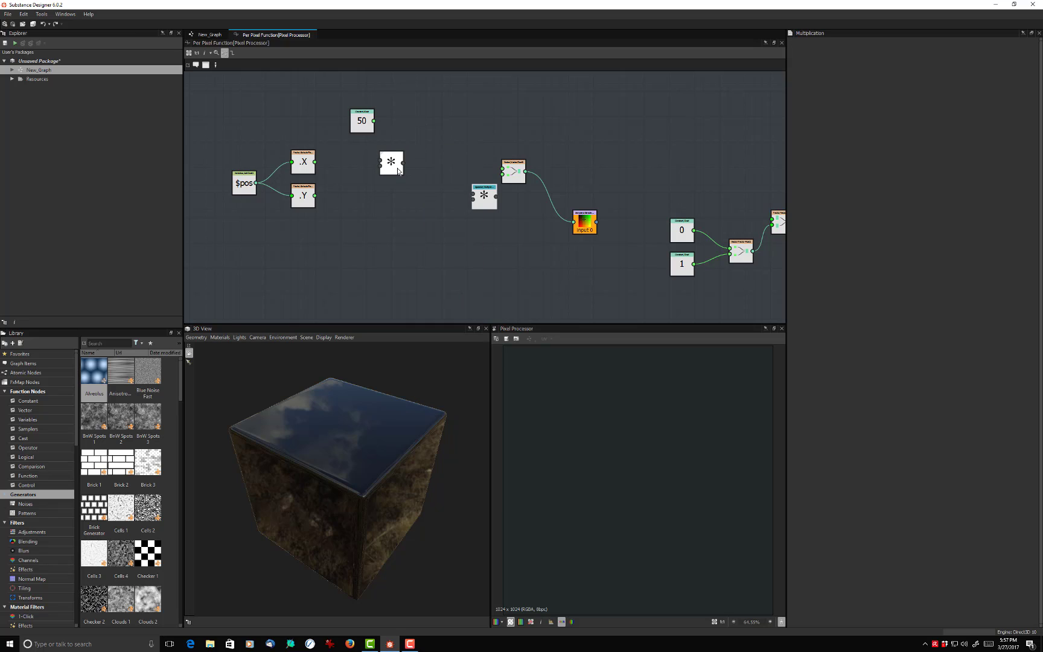
pyautogui.moveTo(473, 196); pyautogui.dragTo(392, 209)
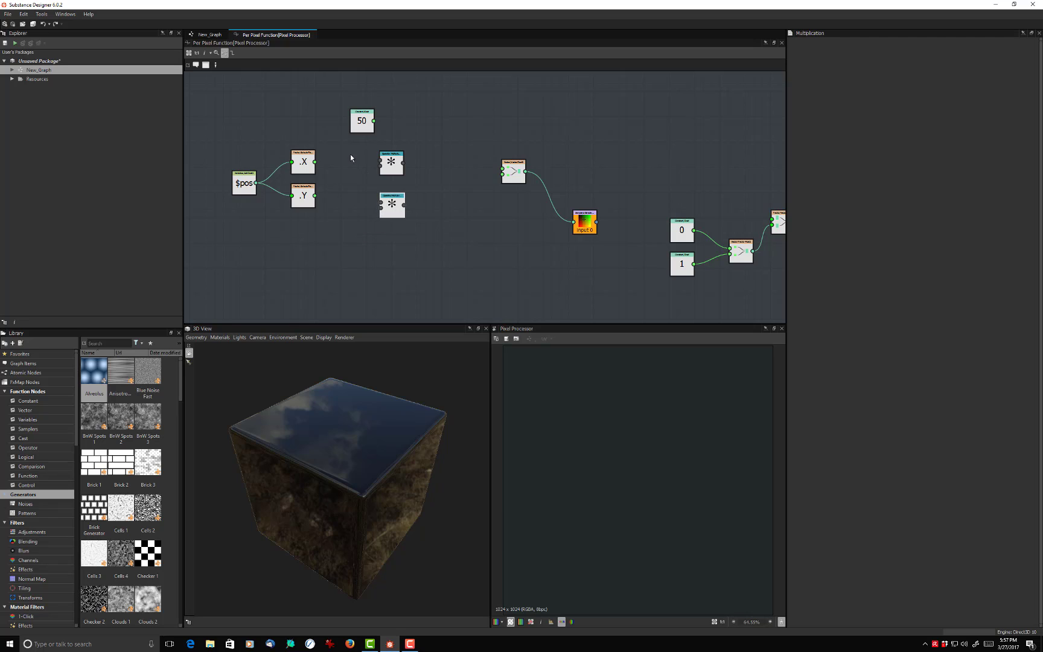
# - Connect the 50 constant to the first input of both Multiplication nodes, and the X and Y swizzles to their respective second inputs
pyautogui.moveTo(316, 162); pyautogui.dragTo(380, 165)
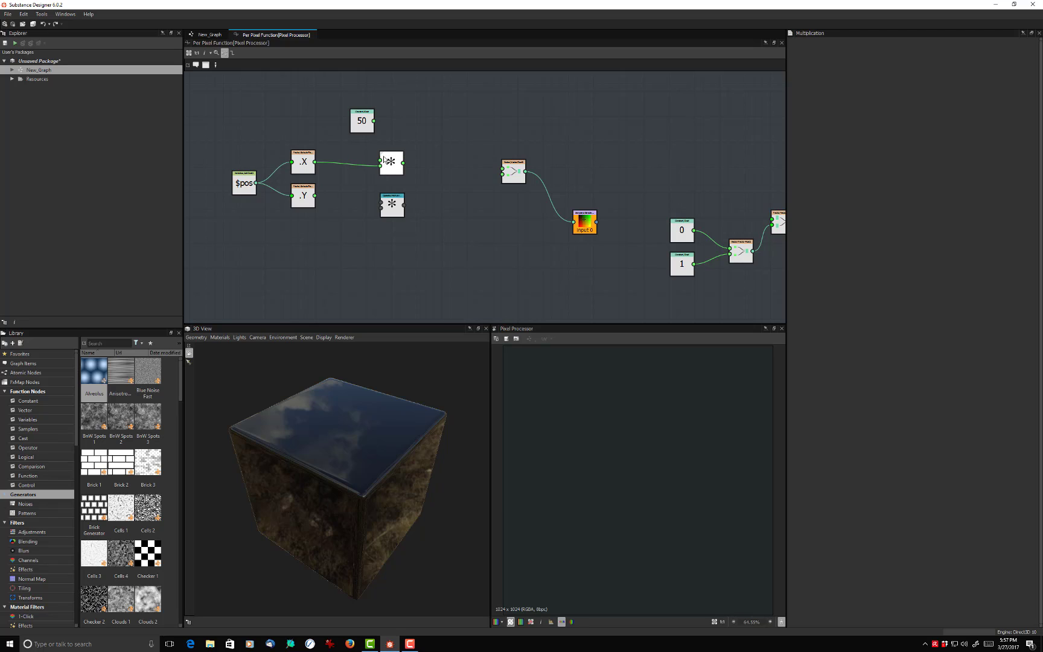
pyautogui.moveTo(374, 121); pyautogui.dragTo(380, 165)
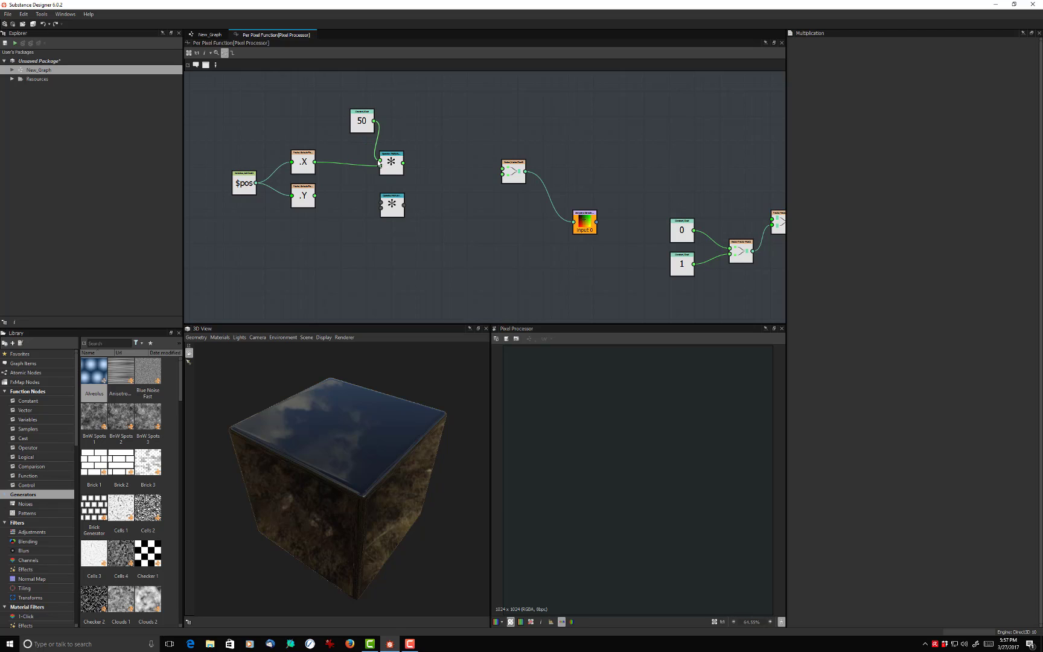
pyautogui.moveTo(315, 195); pyautogui.dragTo(381, 201)
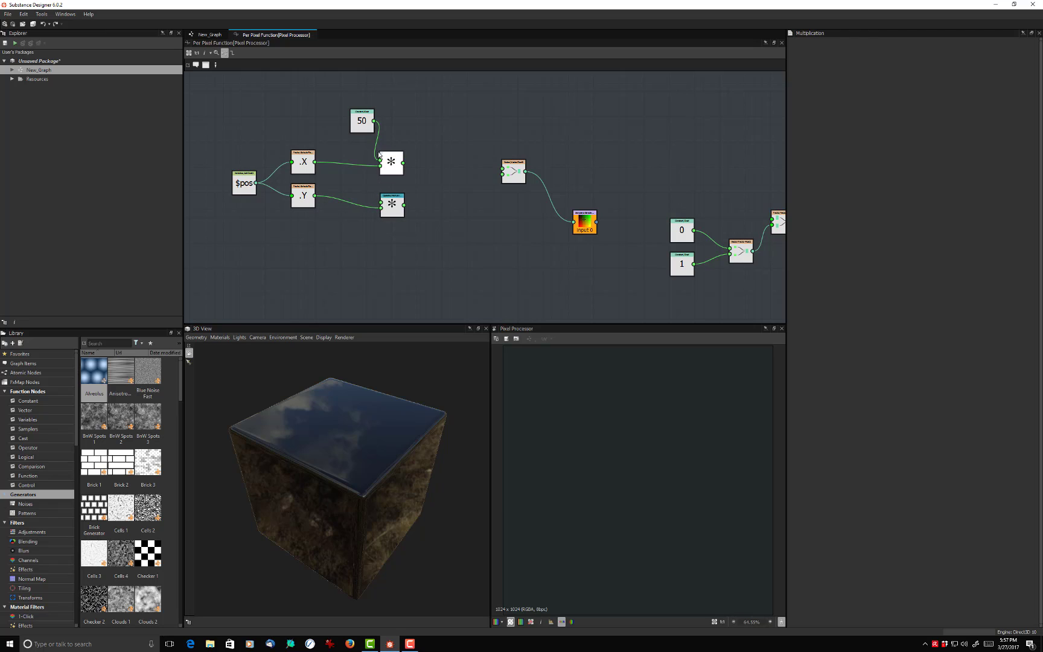
pyautogui.moveTo(375, 121); pyautogui.dragTo(380, 208)
pyautogui.moveTo(393, 167); pyautogui.dragTo(399, 196)
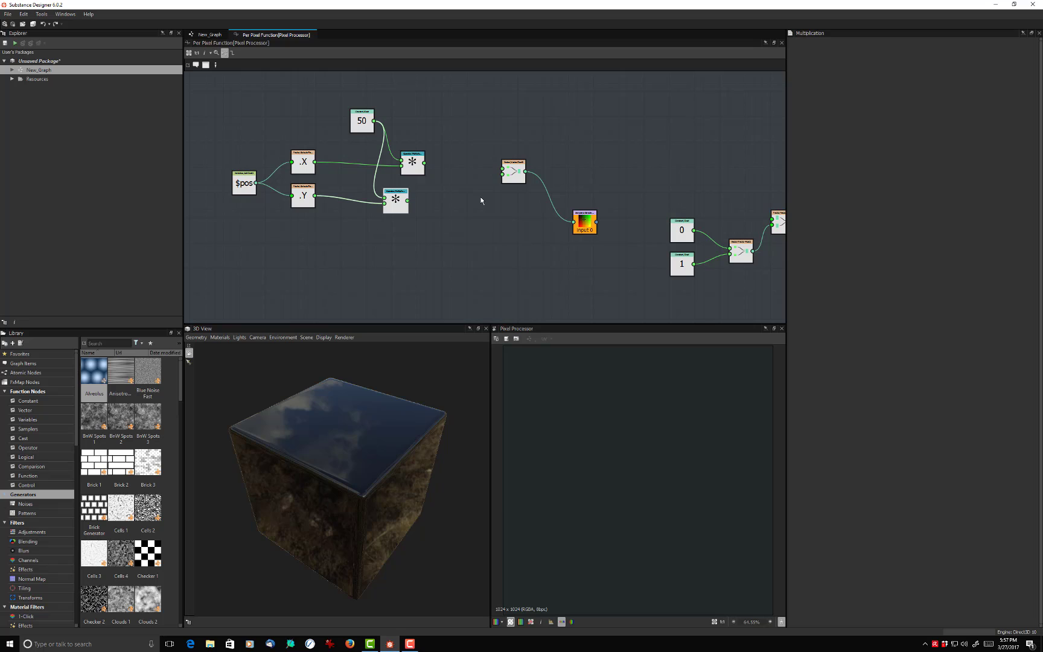
# - Move the Vector Float2 and Sample Color nodes together farther away from the Multiplication nodes to make room between them
pyautogui.moveTo(477, 143); pyautogui.dragTo(606, 246)
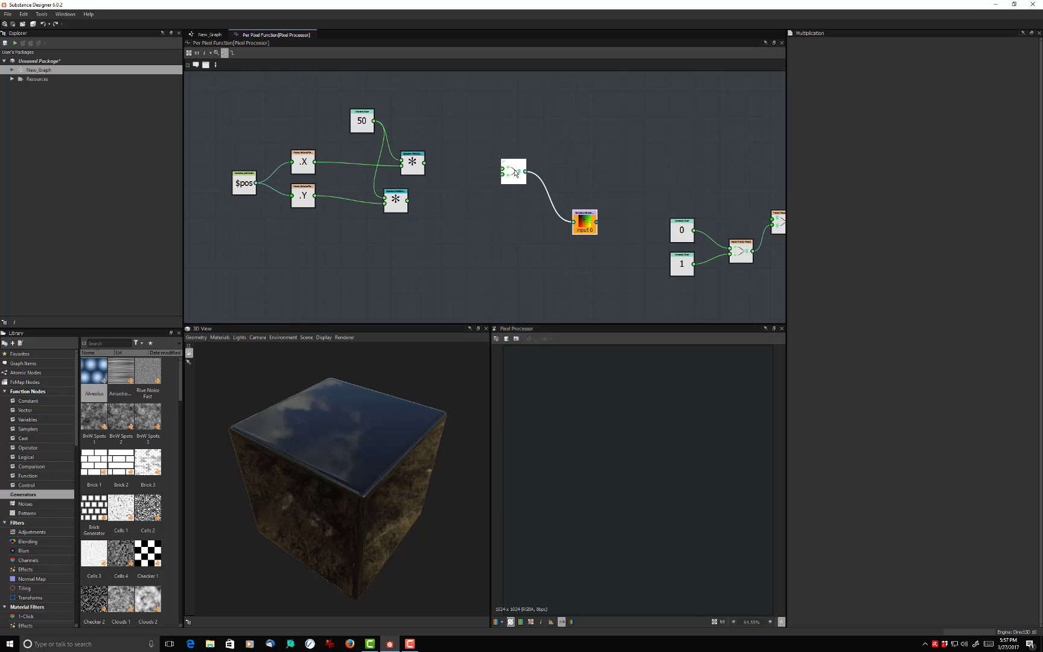
pyautogui.moveTo(515, 173); pyautogui.dragTo(624, 105)
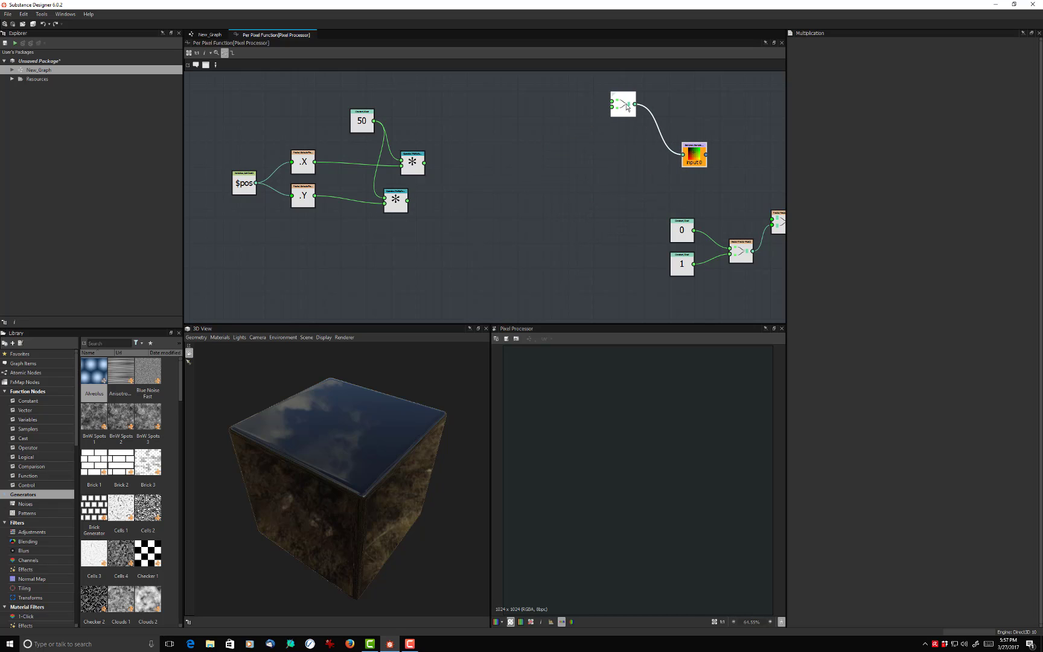
pyautogui.scroll(2, 505, 209)
pyautogui.scroll(-2, 505, 208)
pyautogui.moveTo(554, 195); pyautogui.dragTo(588, 212, button='middle')
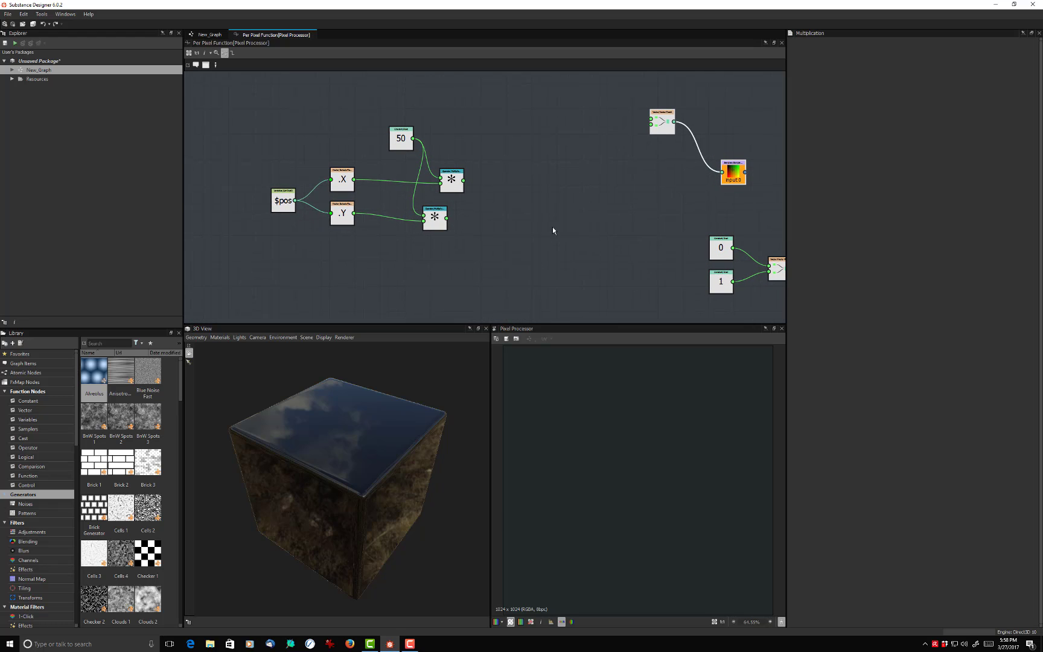
# - Add a Floor node and connect the output of the X Multiplication node to it
pyautogui.click(525, 211)
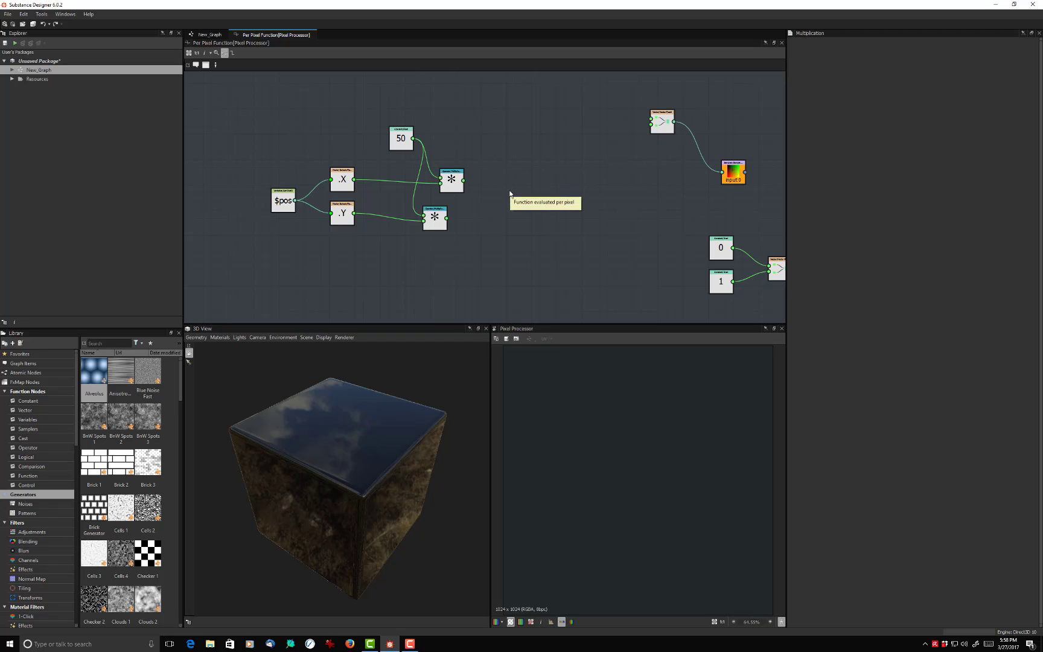
pyautogui.press('space')
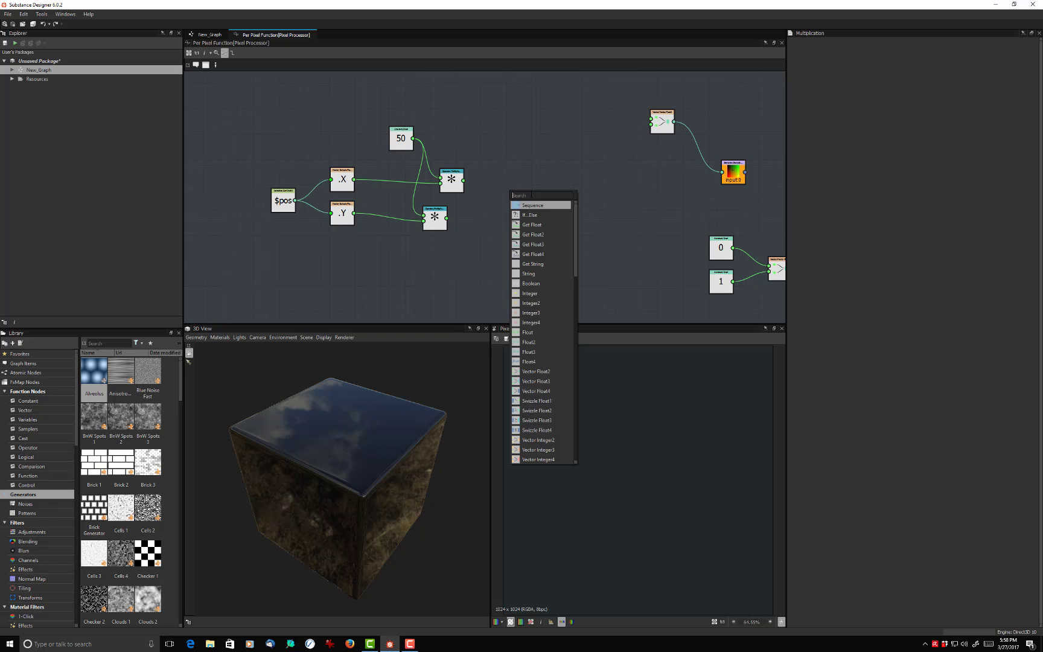
pyautogui.write('fl')
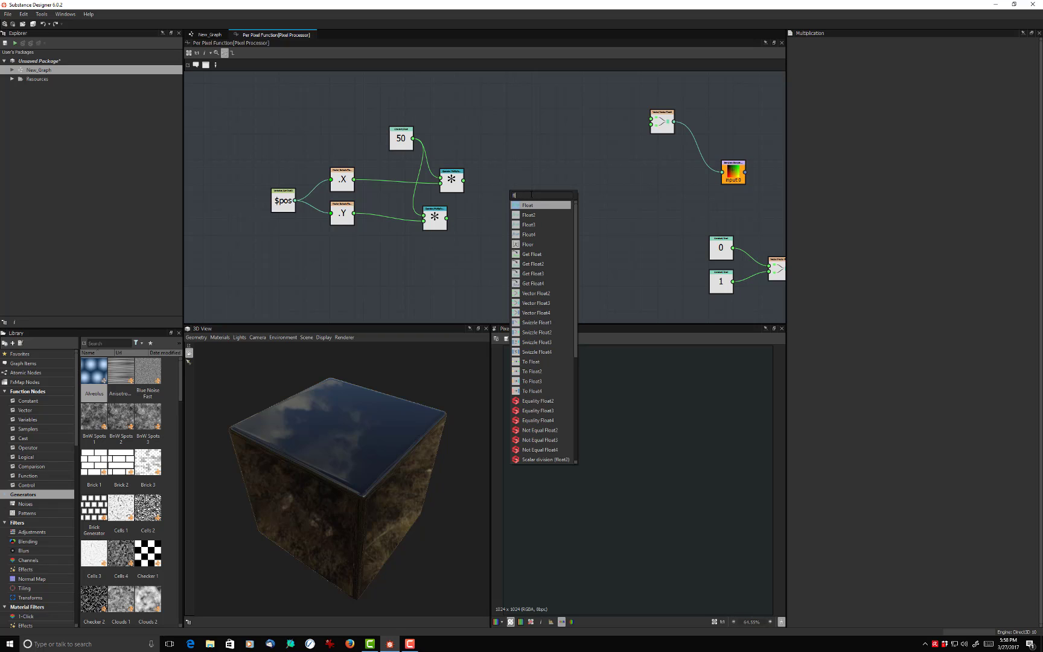
pyautogui.write('oor')
pyautogui.press('Return')
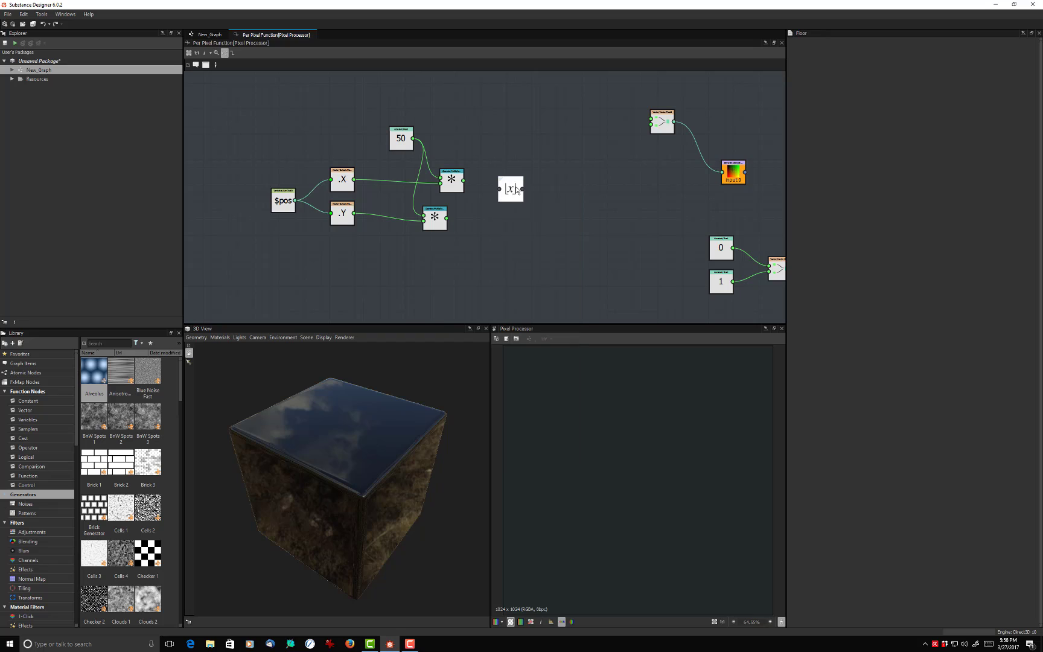
pyautogui.moveTo(517, 185); pyautogui.dragTo(546, 187)
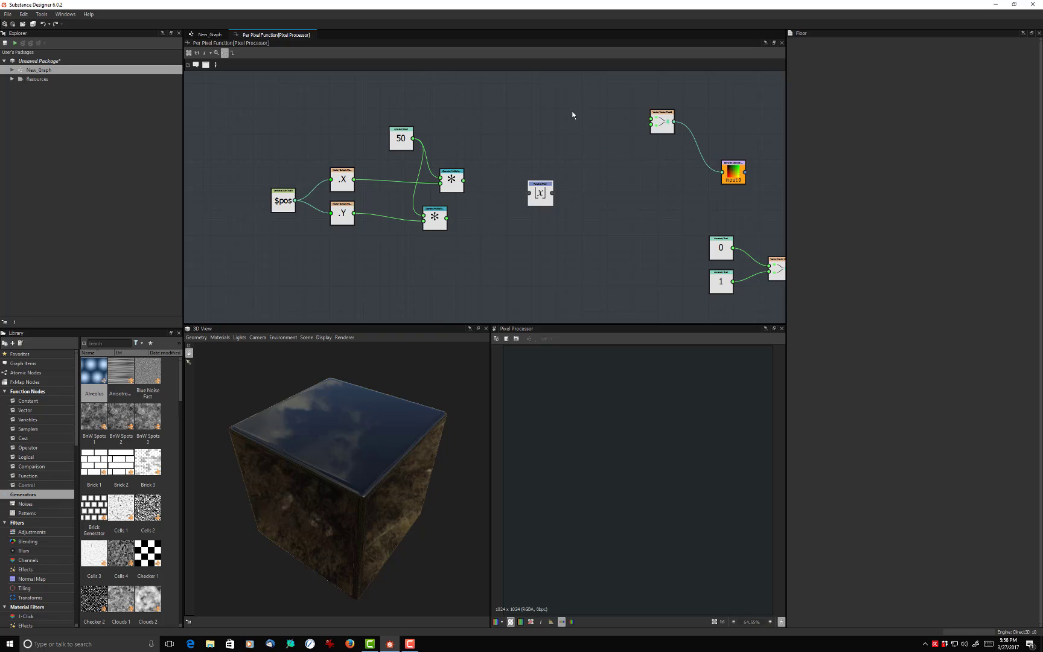
pyautogui.moveTo(463, 180); pyautogui.dragTo(536, 191)
pyautogui.click(541, 195)
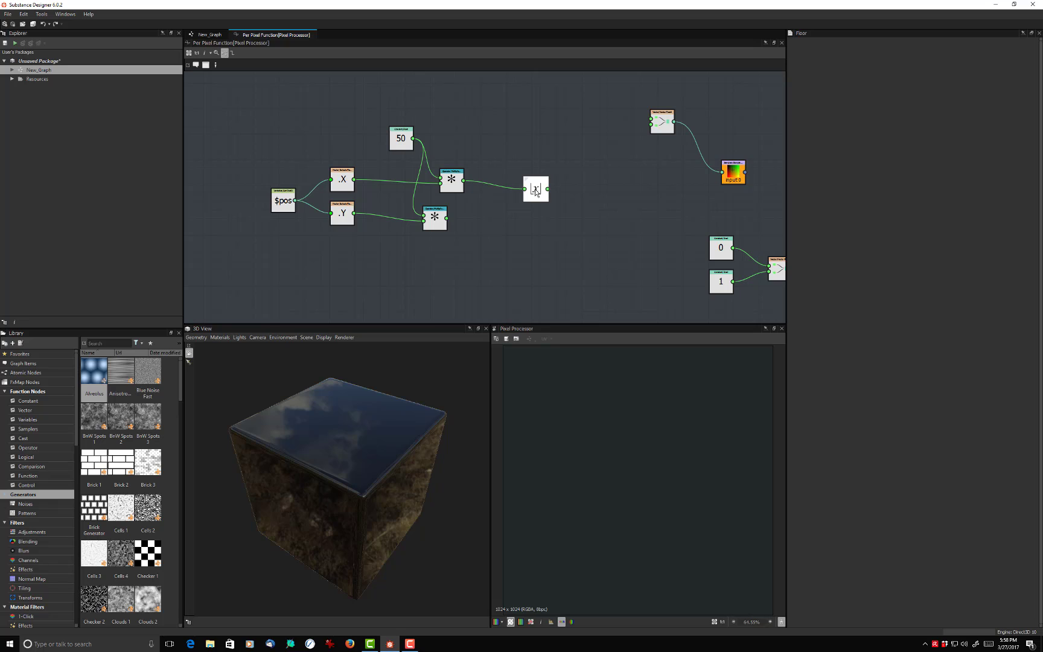
# - Duplicate the Floor node, place the copy below the original and feed it from the Y Multiplication node
pyautogui.click(538, 215)
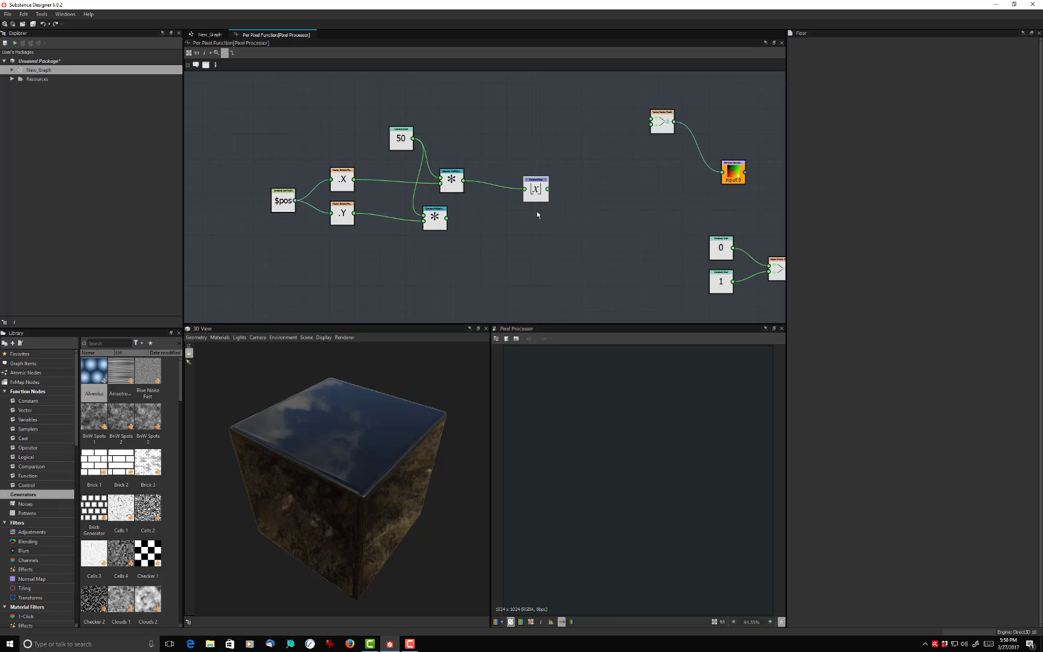
pyautogui.click(536, 189)
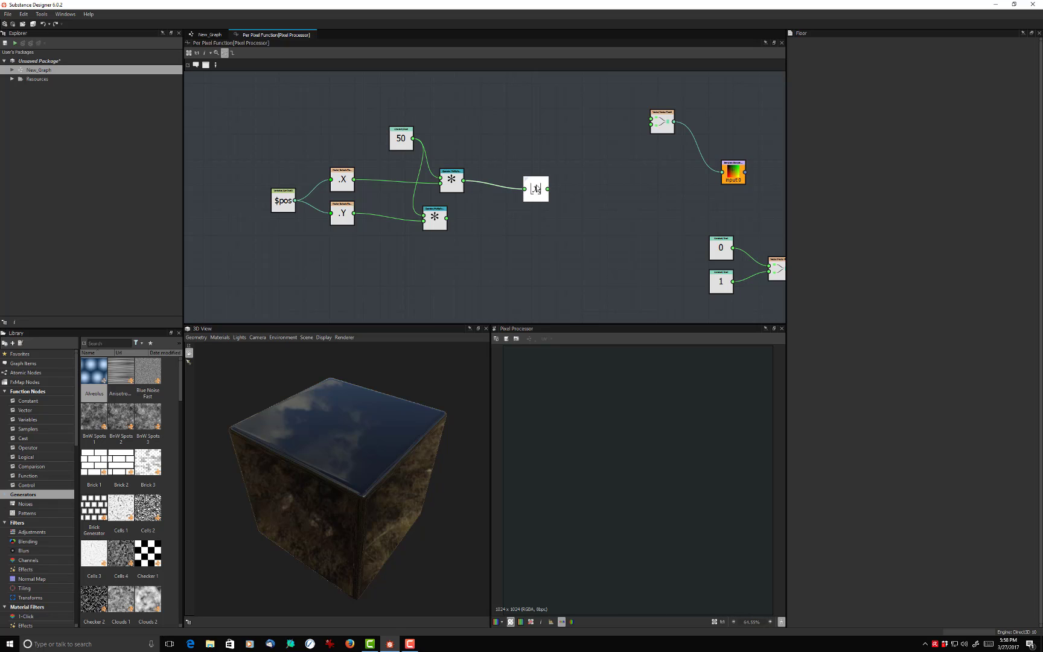
pyautogui.hotkey('ctrl', 'd')
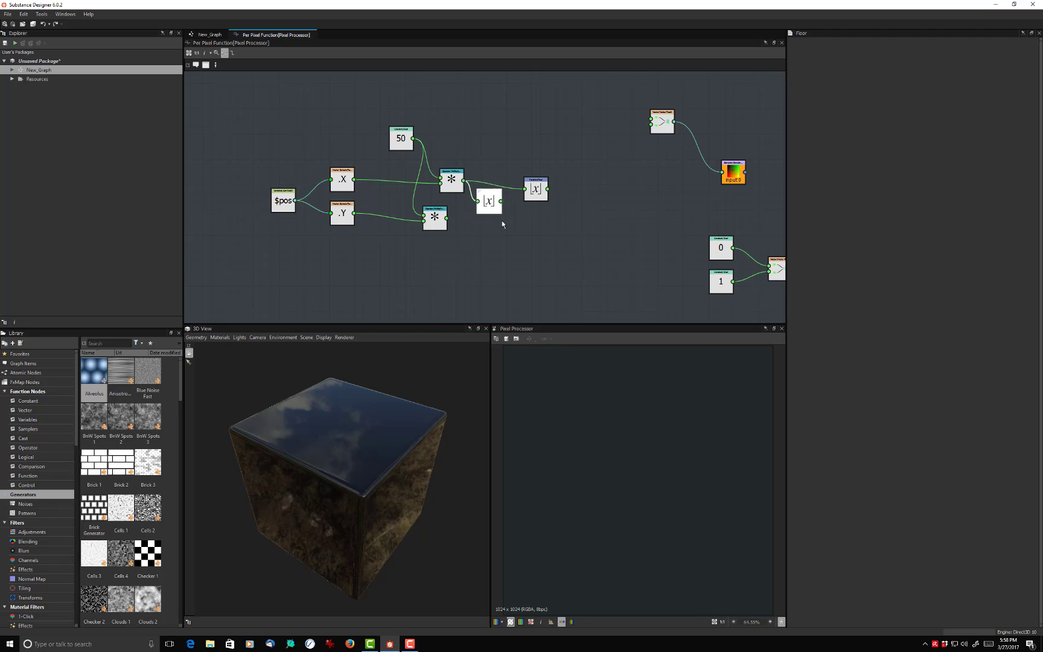
pyautogui.moveTo(487, 198); pyautogui.dragTo(536, 231)
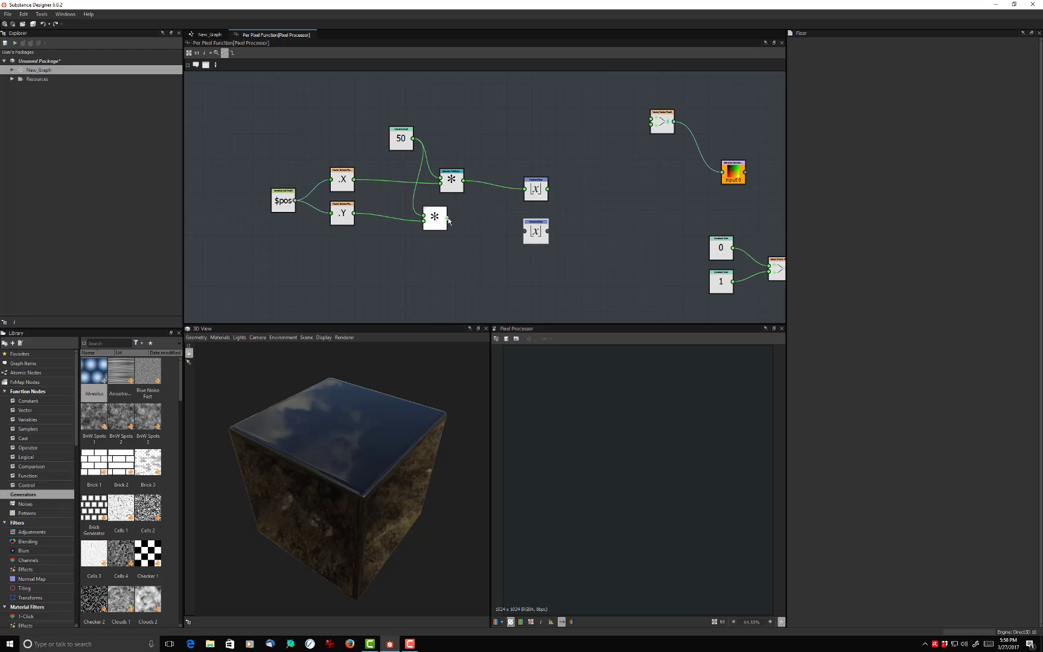
pyautogui.moveTo(447, 218); pyautogui.dragTo(524, 232)
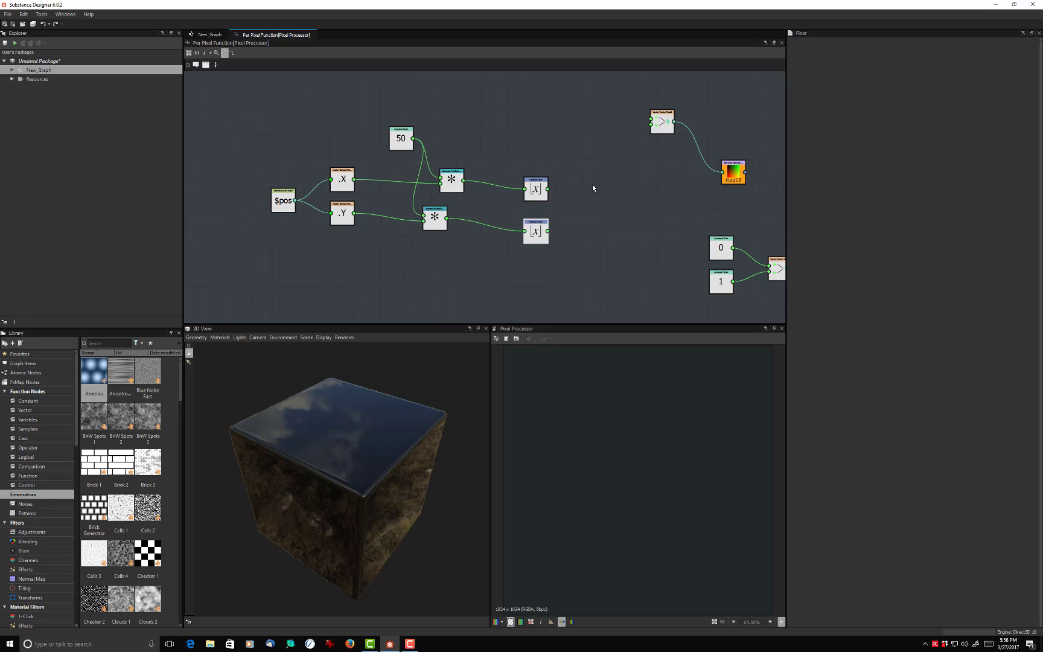
# - Add two Subtraction nodes, one after each Floor node
pyautogui.rightClick(593, 188)
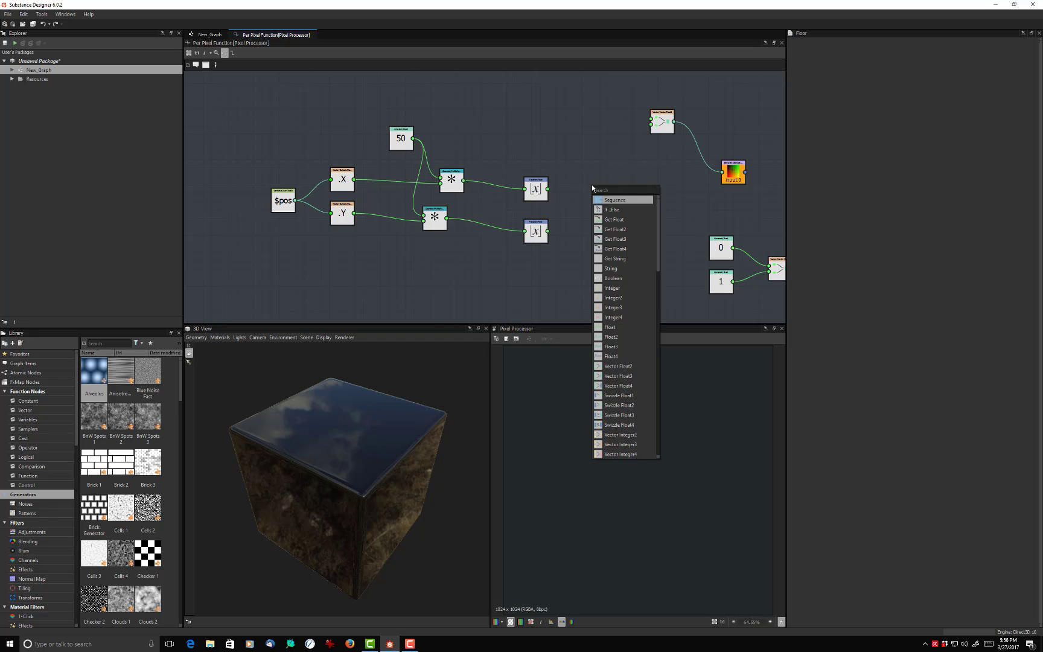
pyautogui.write('s')
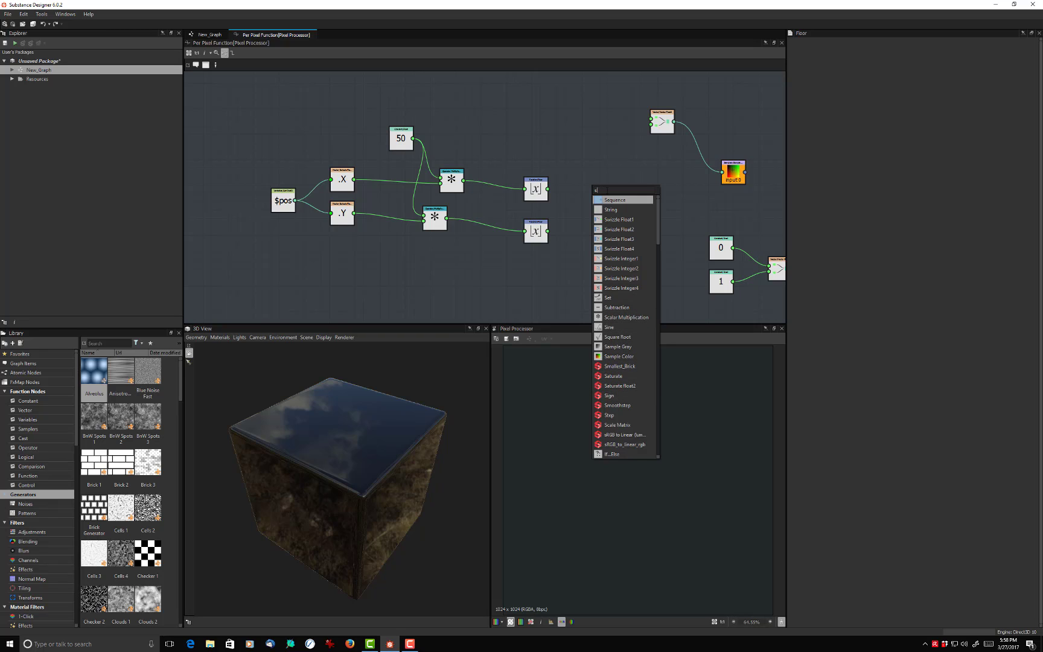
pyautogui.write('ub')
pyautogui.click(610, 200)
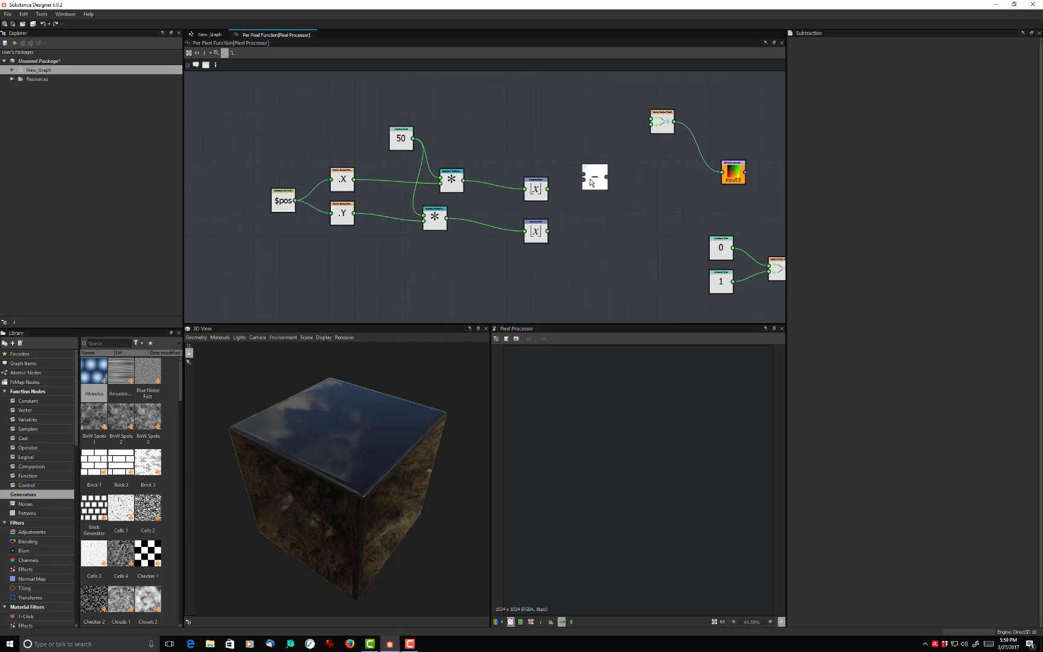
pyautogui.moveTo(591, 179); pyautogui.dragTo(590, 178)
pyautogui.hotkey('ctrl', 'c')
pyautogui.hotkey('ctrl', 'v')
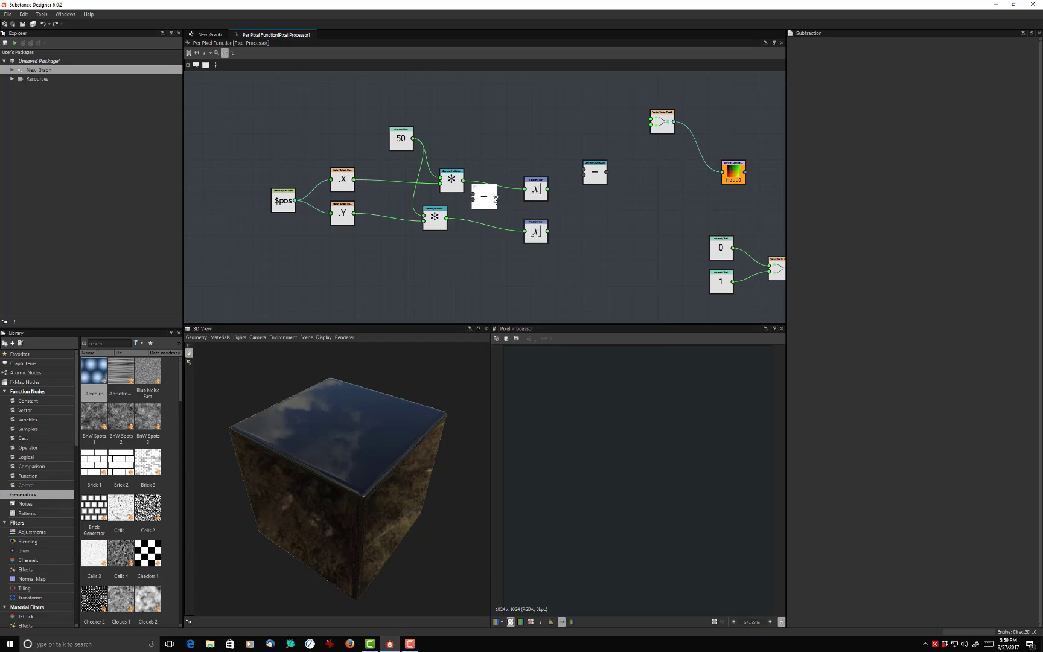
pyautogui.moveTo(489, 197); pyautogui.dragTo(603, 222)
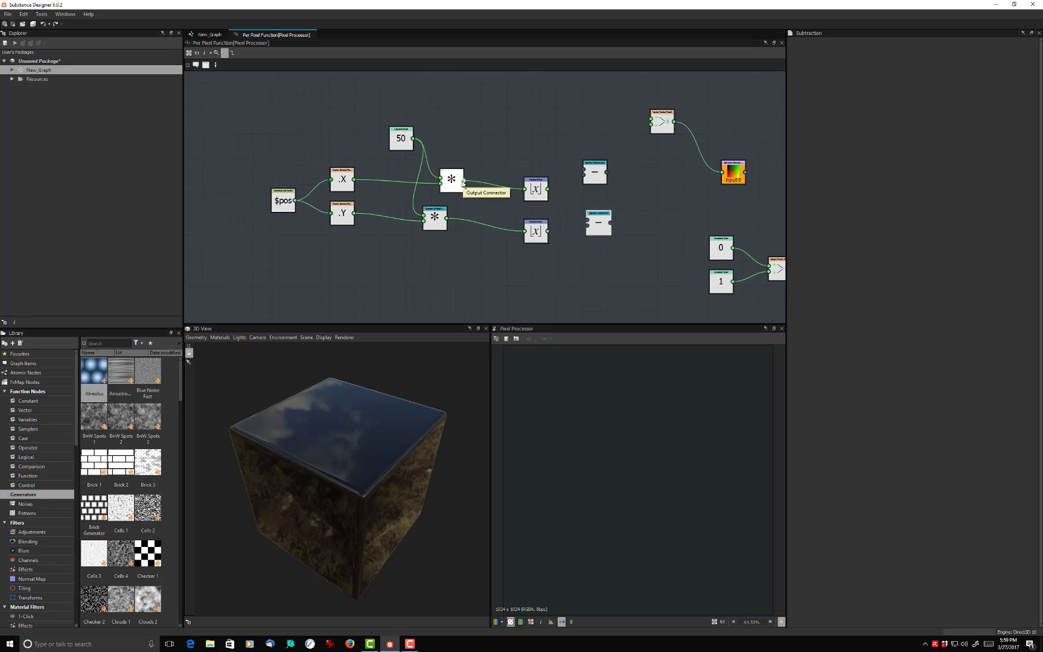
# - Subtract each Floor output from its Multiplication output, and connect the X and Y Subtraction nodes to the Vector Float2's first and second inputs
pyautogui.moveTo(462, 181); pyautogui.dragTo(583, 175)
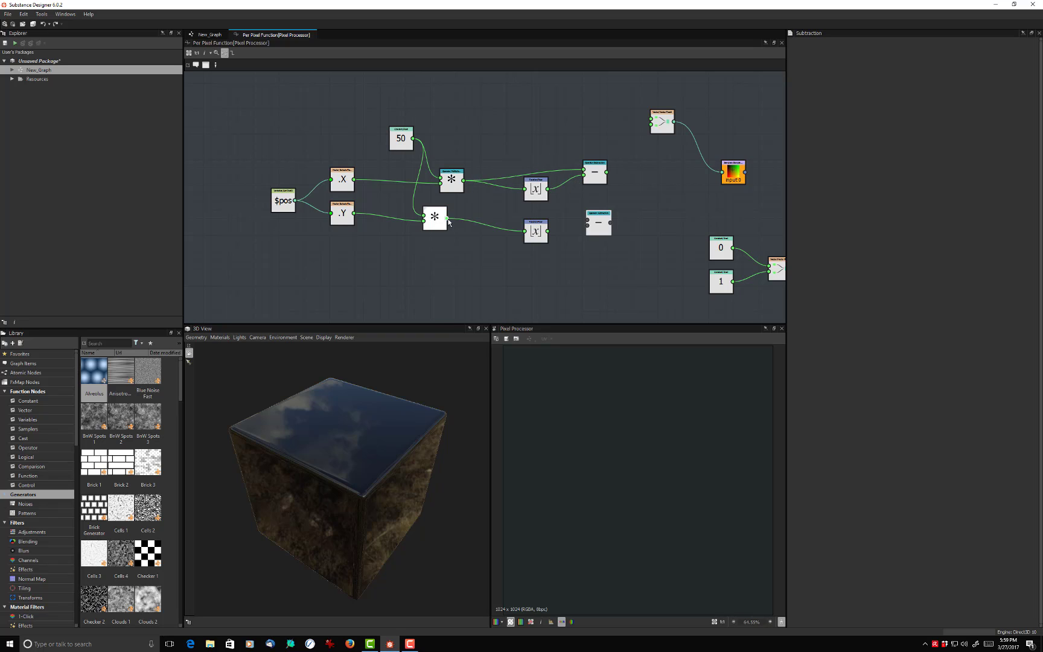
pyautogui.moveTo(447, 221); pyautogui.dragTo(536, 244)
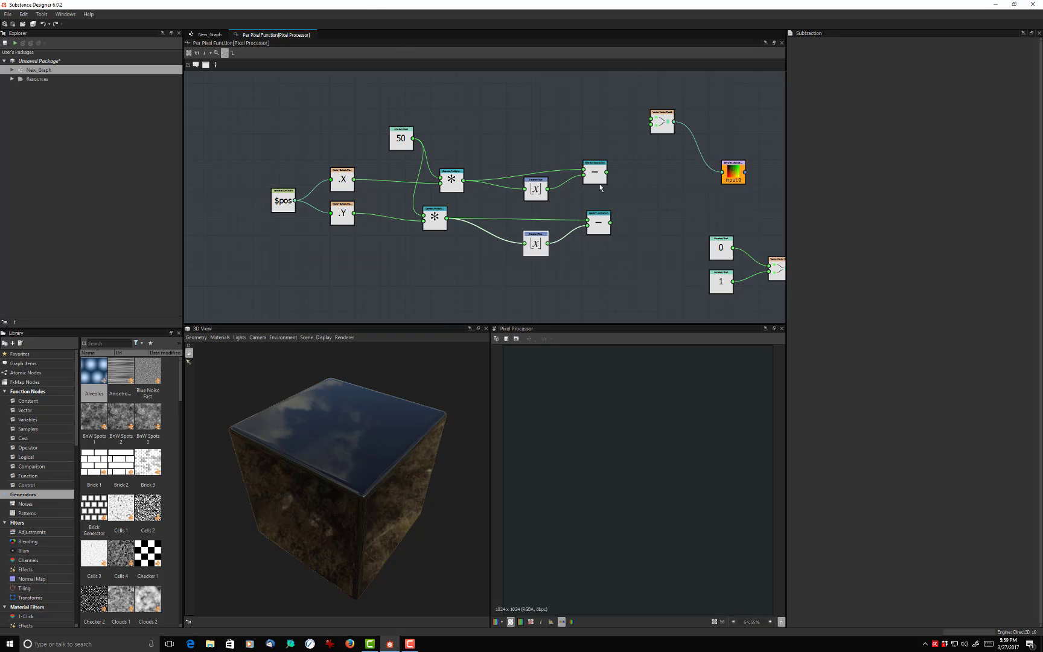
pyautogui.moveTo(596, 171); pyautogui.dragTo(651, 120)
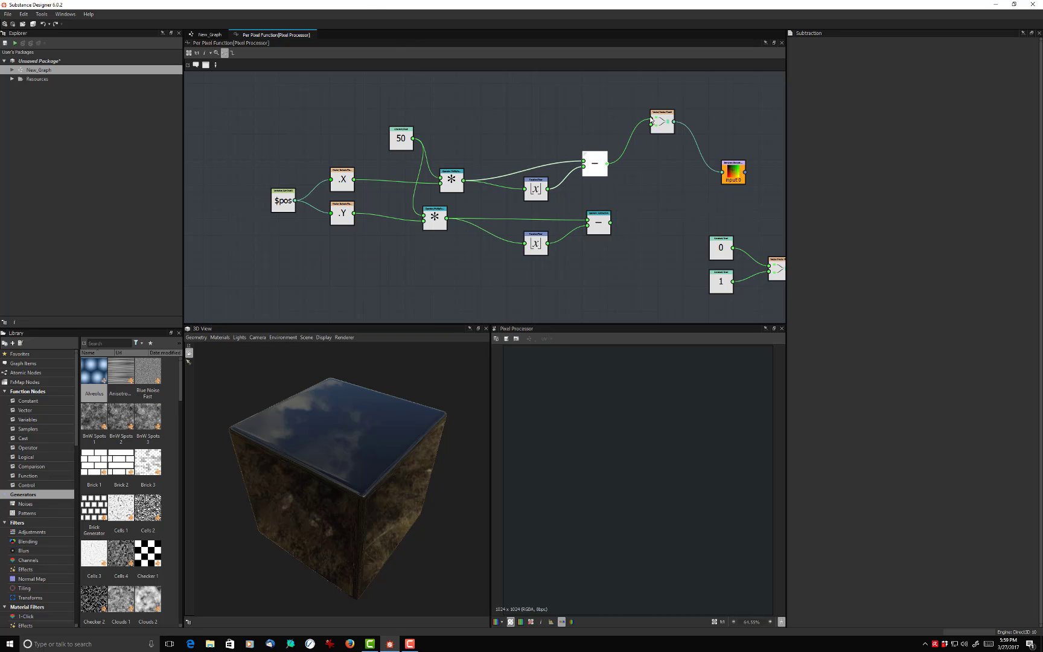
pyautogui.click(611, 222)
pyautogui.moveTo(611, 222); pyautogui.dragTo(651, 126)
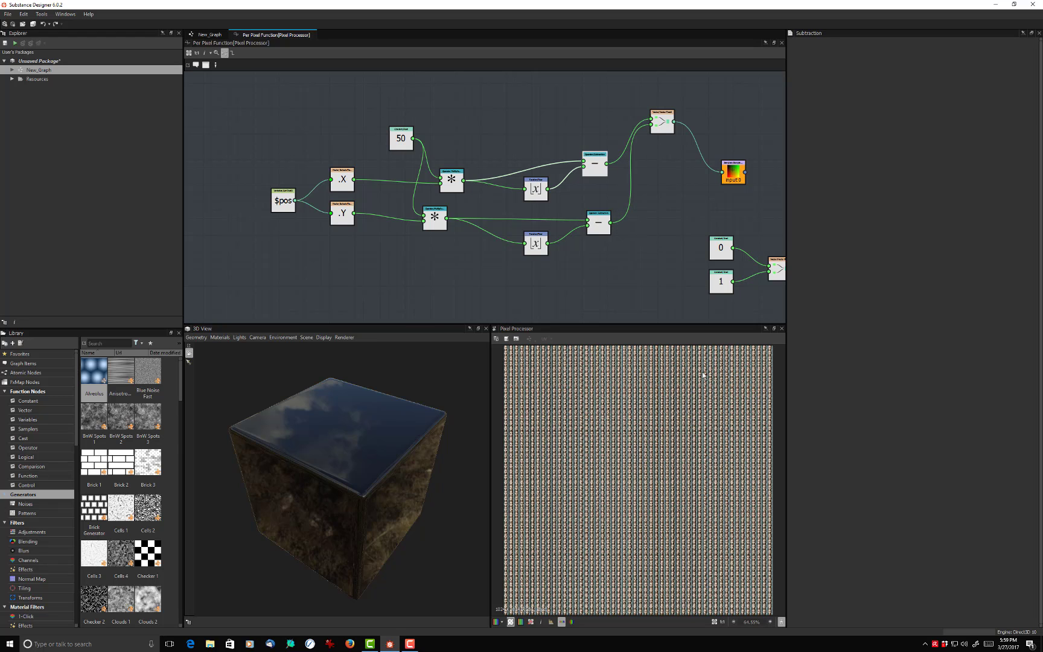
# - Set the Float constant feeding both Multiplication nodes to 3.5
pyautogui.click(398, 138)
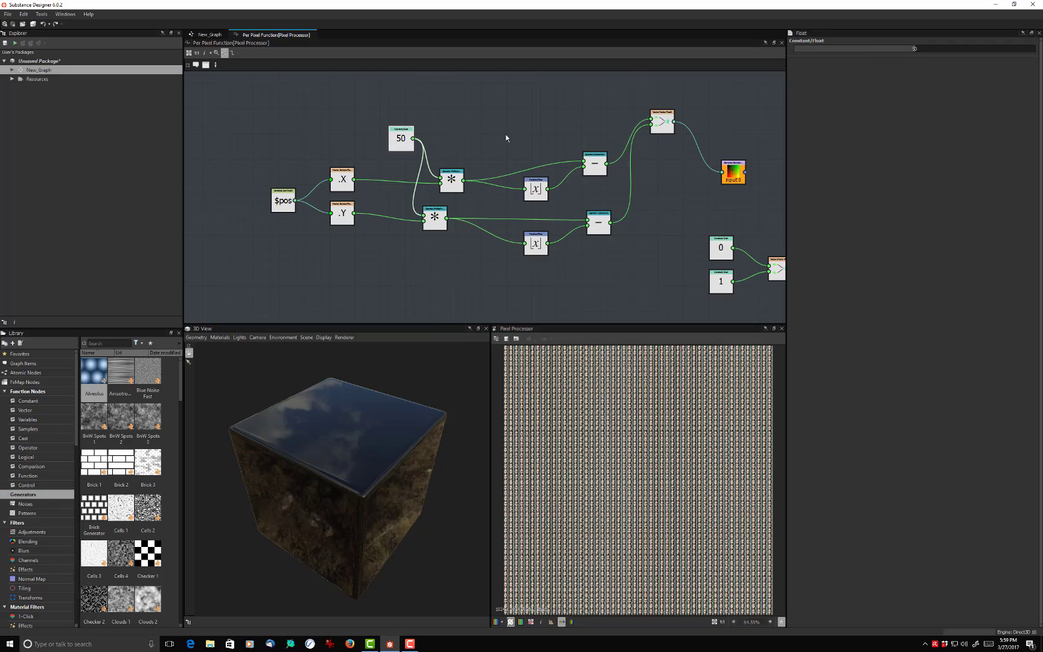
pyautogui.moveTo(915, 50); pyautogui.dragTo(802, 53)
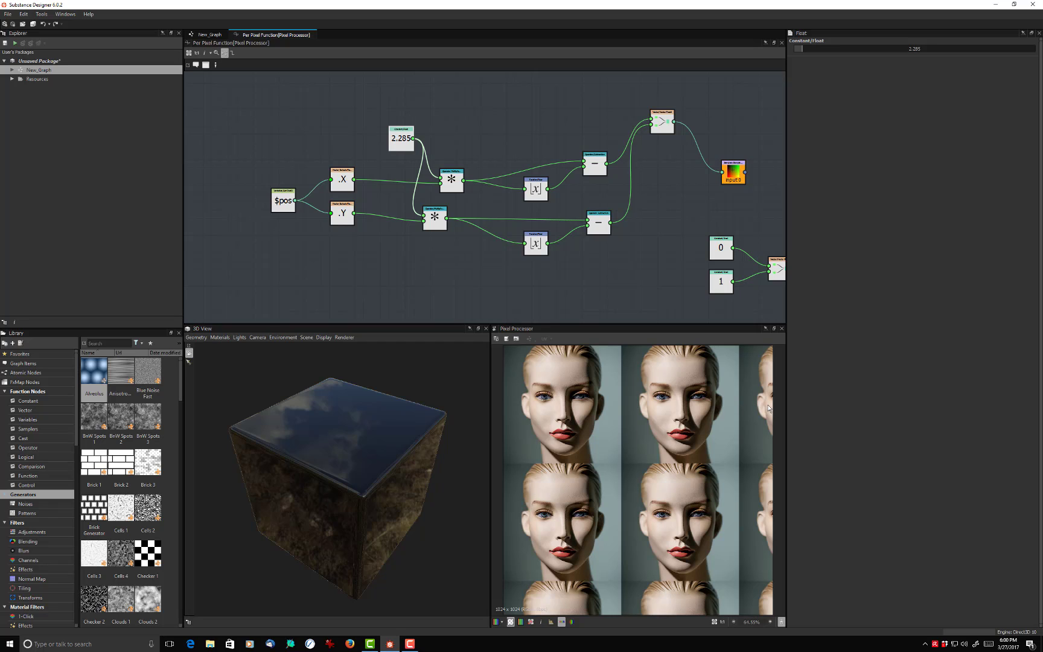
pyautogui.doubleClick(918, 50)
pyautogui.write('3.5')
pyautogui.press('Return')
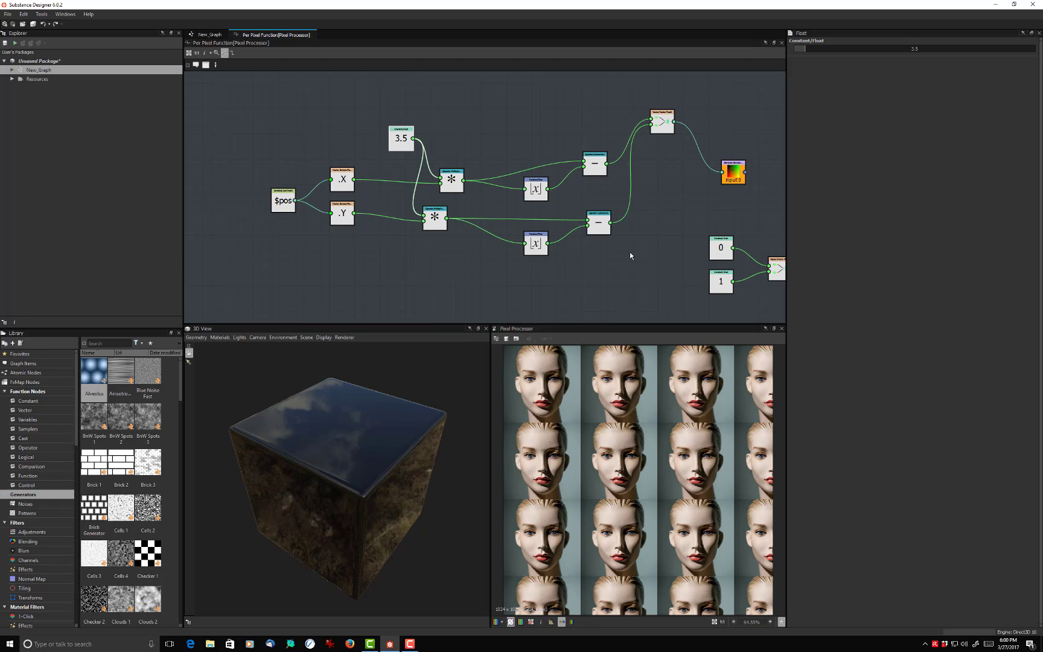
# - Move the 0 and 1 constants and their connected vector nodes further away from the tiling network
pyautogui.scroll(-5, 630, 256)
pyautogui.moveTo(574, 226); pyautogui.dragTo(541, 203, button='middle')
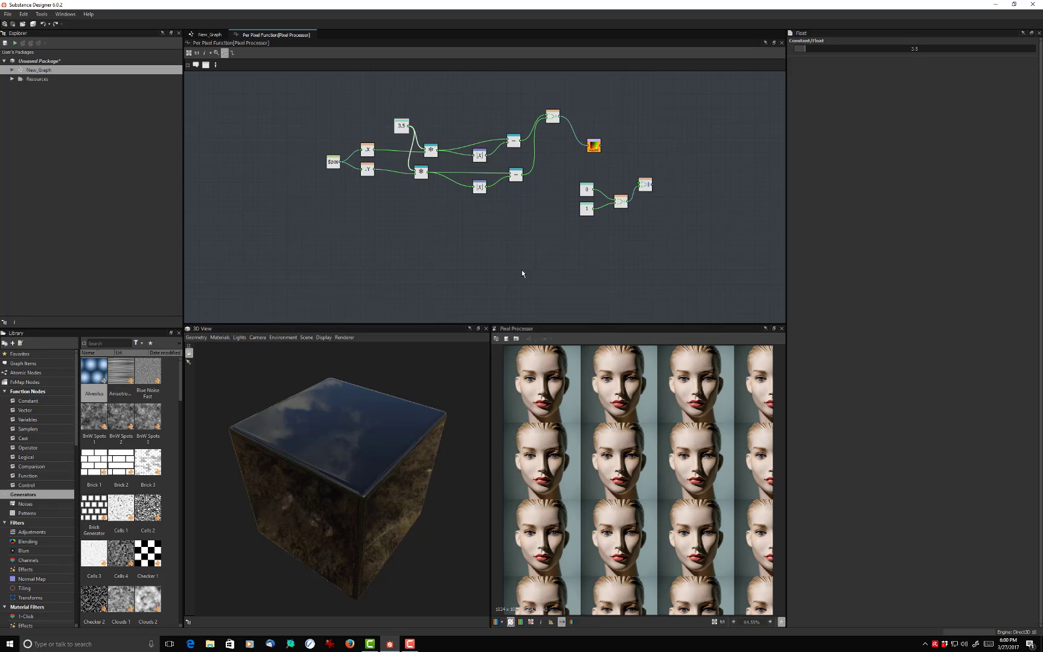
pyautogui.scroll(1, 480, 249)
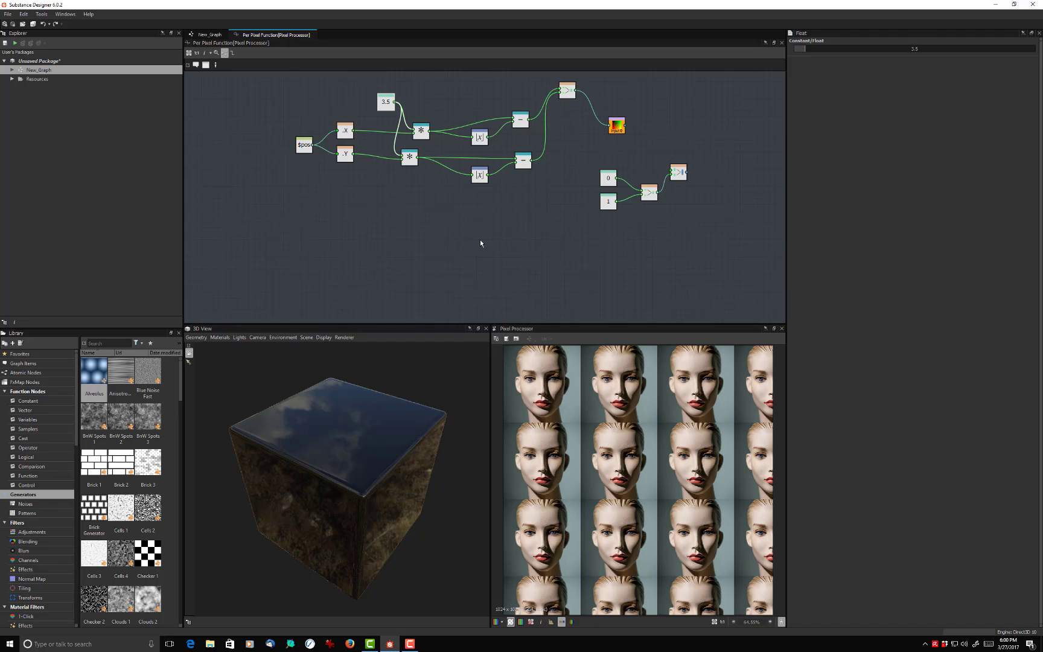
pyautogui.moveTo(480, 242); pyautogui.dragTo(506, 248, button='middle')
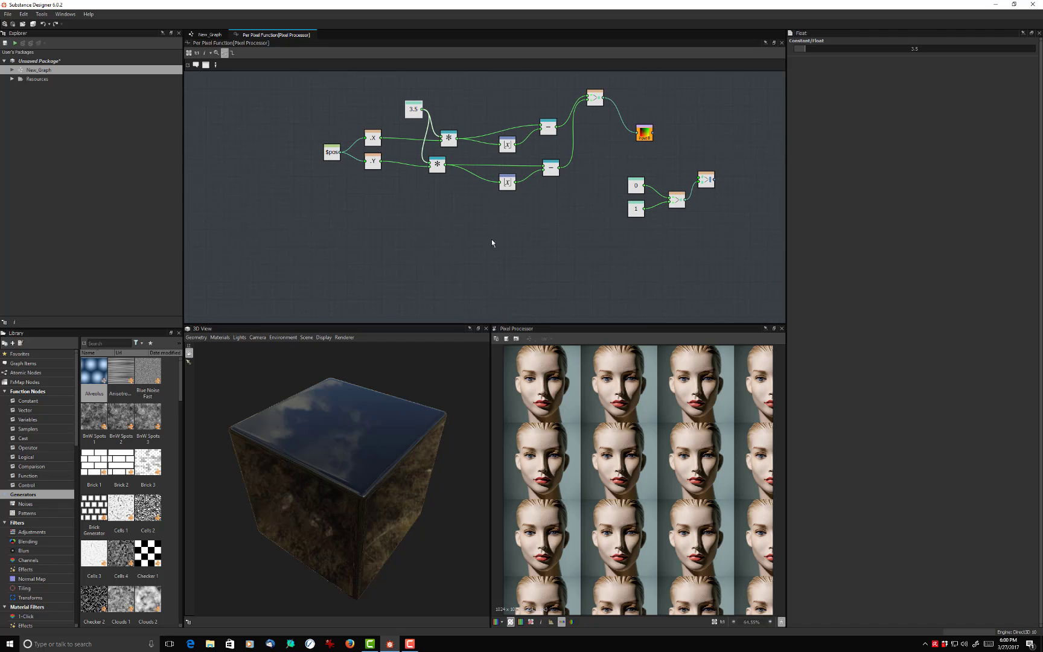
pyautogui.moveTo(597, 259); pyautogui.dragTo(700, 174)
pyautogui.moveTo(638, 185); pyautogui.dragTo(720, 122)
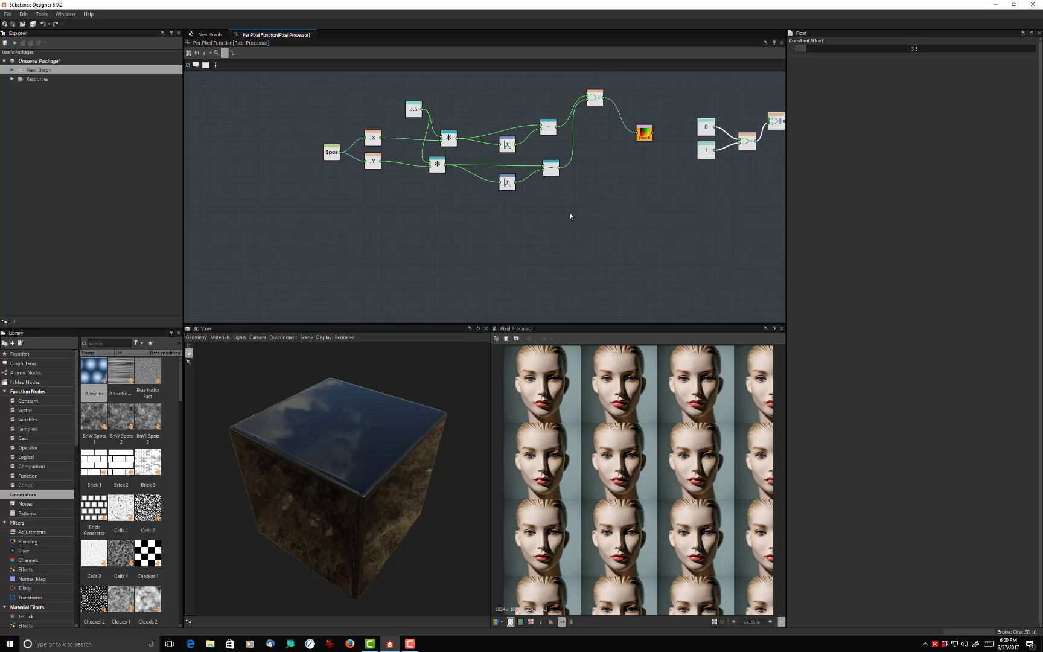
# - Duplicate the whole tiling network, from $pos to Sample Color, and place the copy below the original
pyautogui.moveTo(312, 279); pyautogui.dragTo(669, 83)
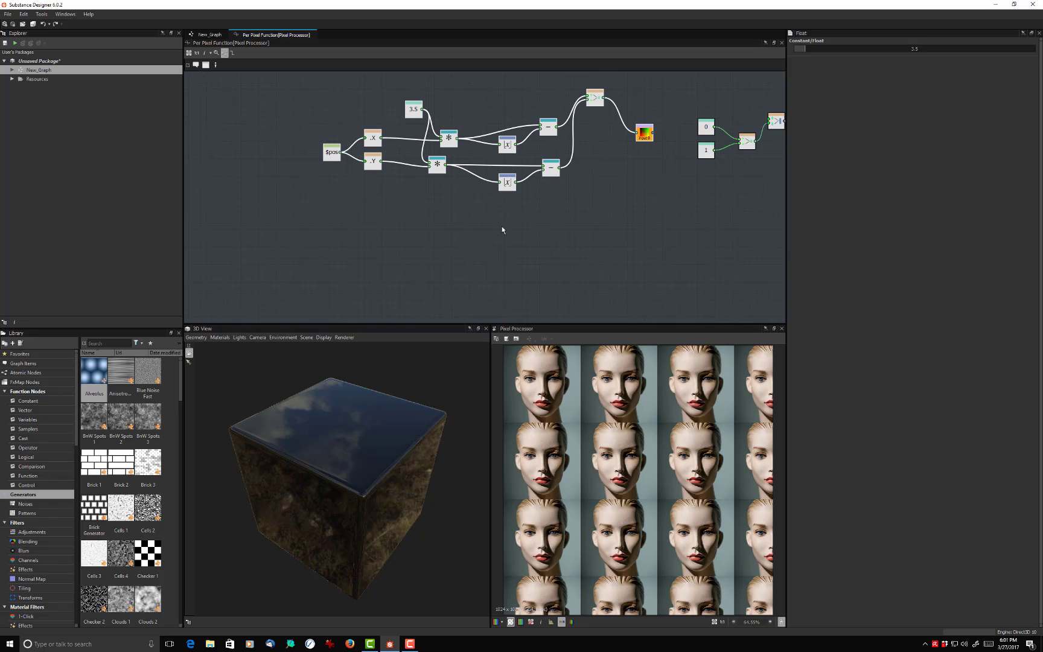
pyautogui.hotkey('ctrl', 'd')
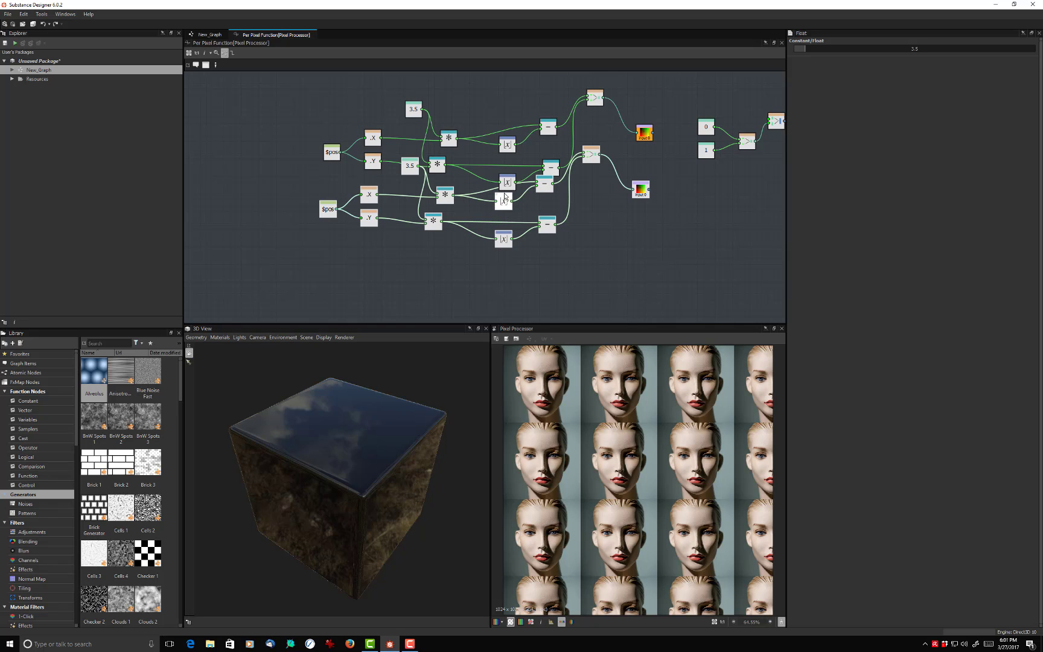
pyautogui.moveTo(501, 208); pyautogui.dragTo(499, 261)
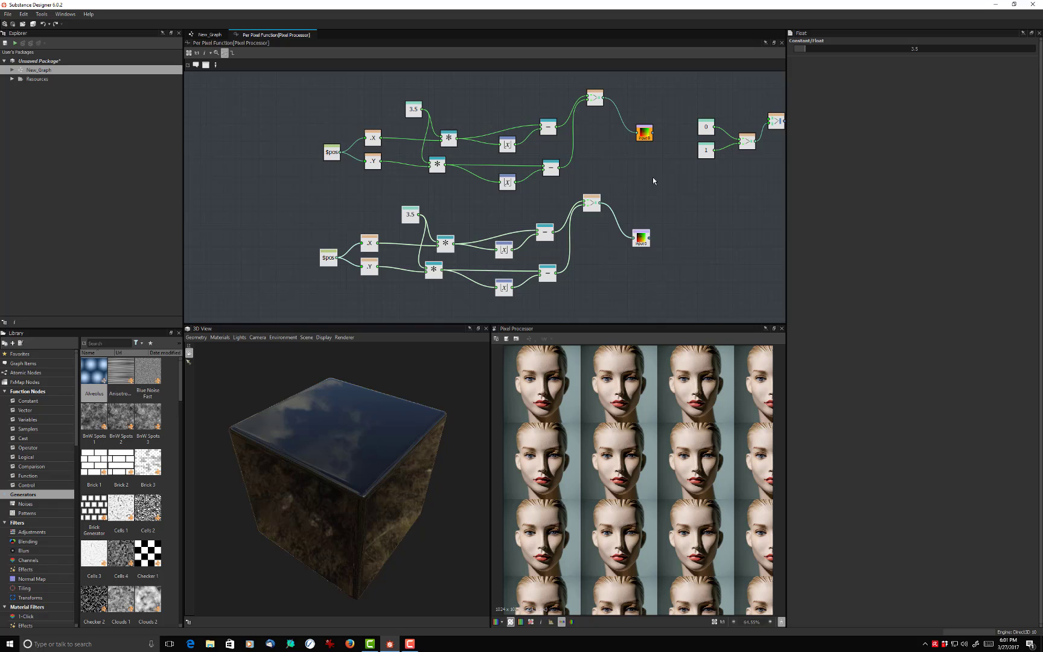
# - Make the copied network's Sample Color node the output node of the function
pyautogui.rightClick(644, 237)
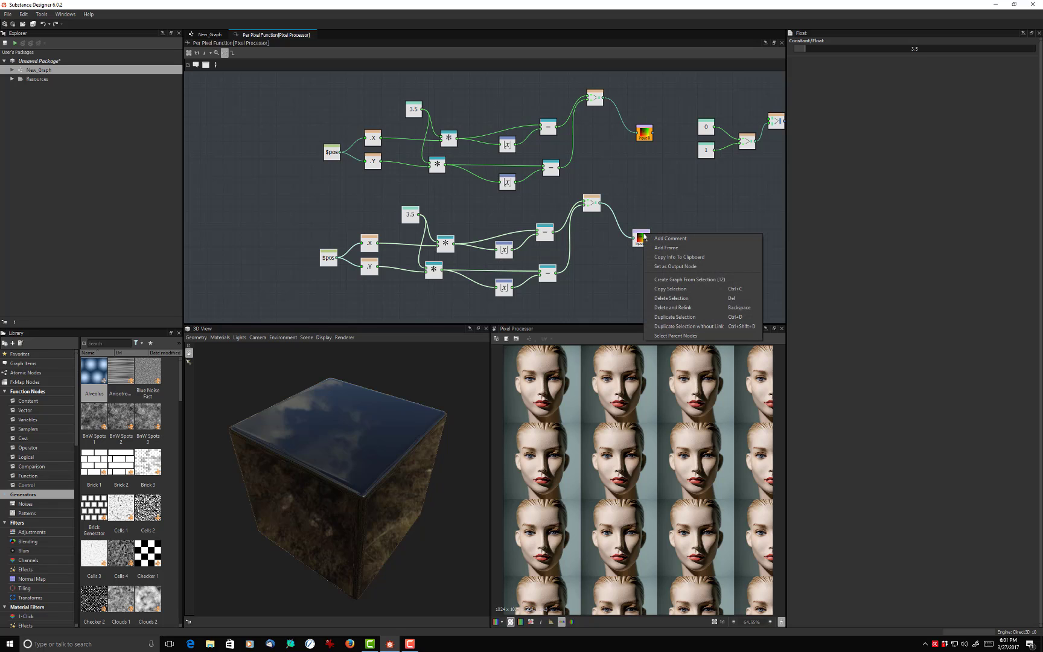
pyautogui.click(664, 266)
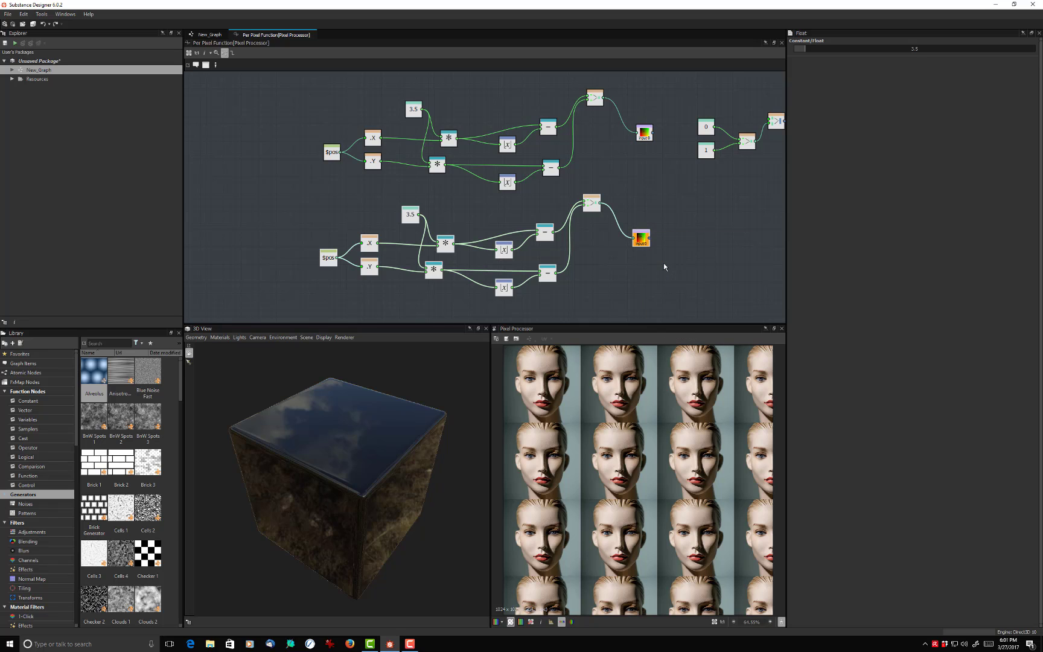
pyautogui.click(637, 195)
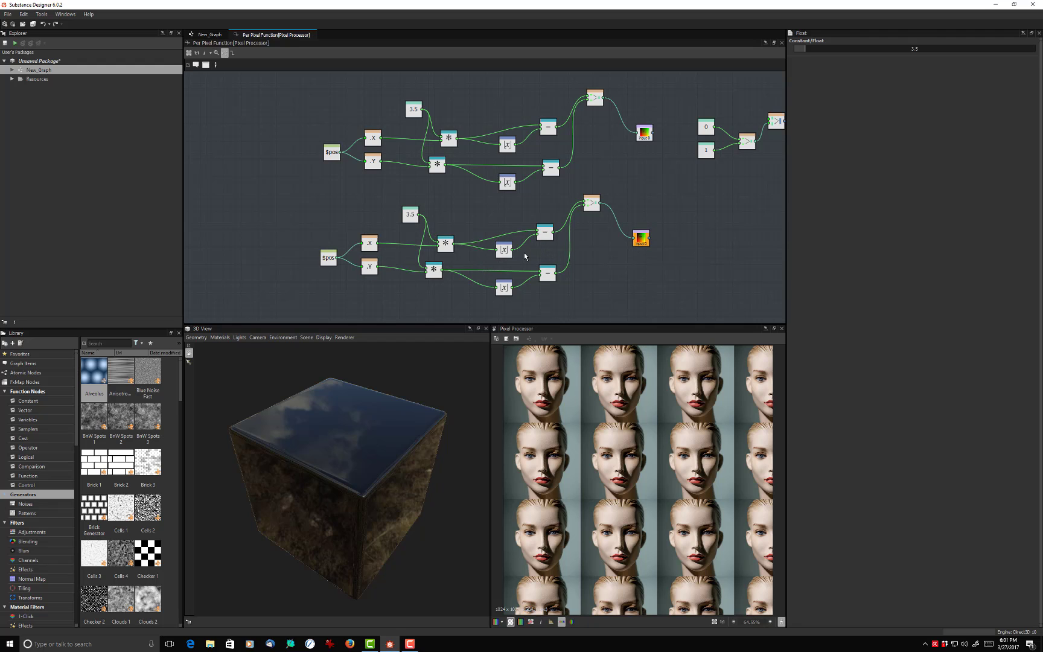
# - Set the copied network's Float constant to 8
pyautogui.moveTo(524, 256); pyautogui.dragTo(532, 194, button='middle')
pyautogui.scroll(4, 529, 192)
pyautogui.scroll(-3, 530, 193)
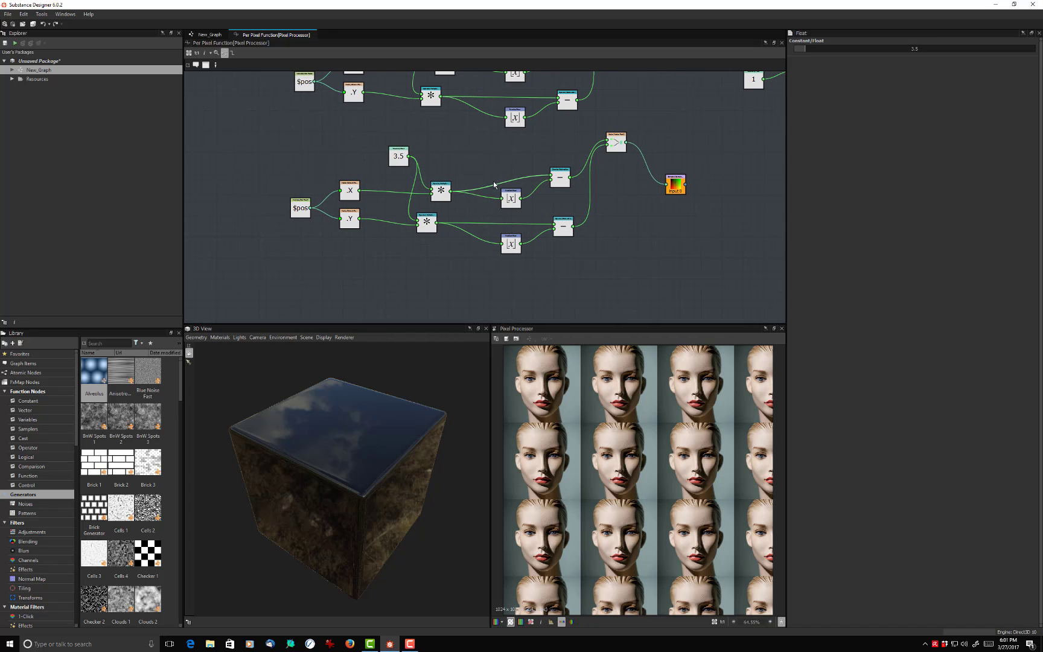
pyautogui.click(398, 155)
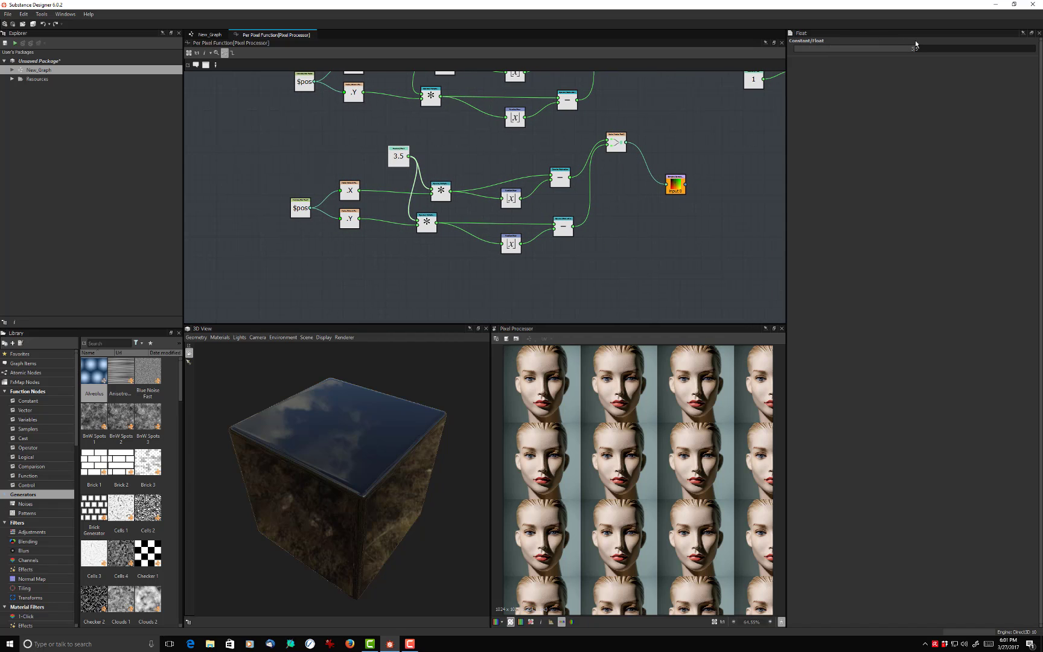
pyautogui.moveTo(917, 48); pyautogui.dragTo(1040, 50)
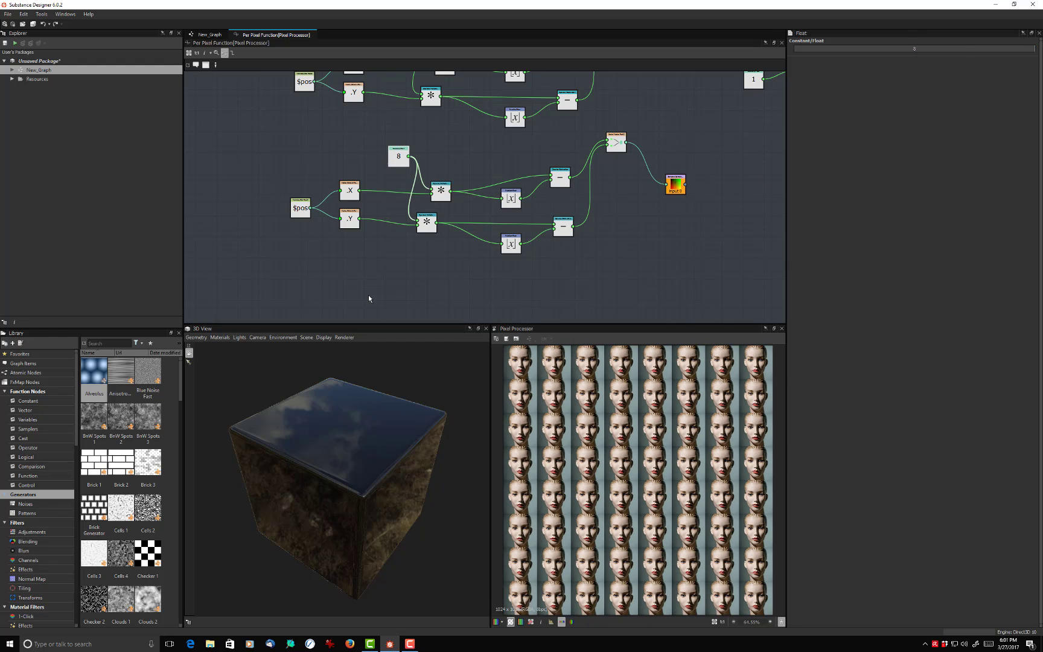
pyautogui.moveTo(353, 286); pyautogui.dragTo(343, 298, button='middle')
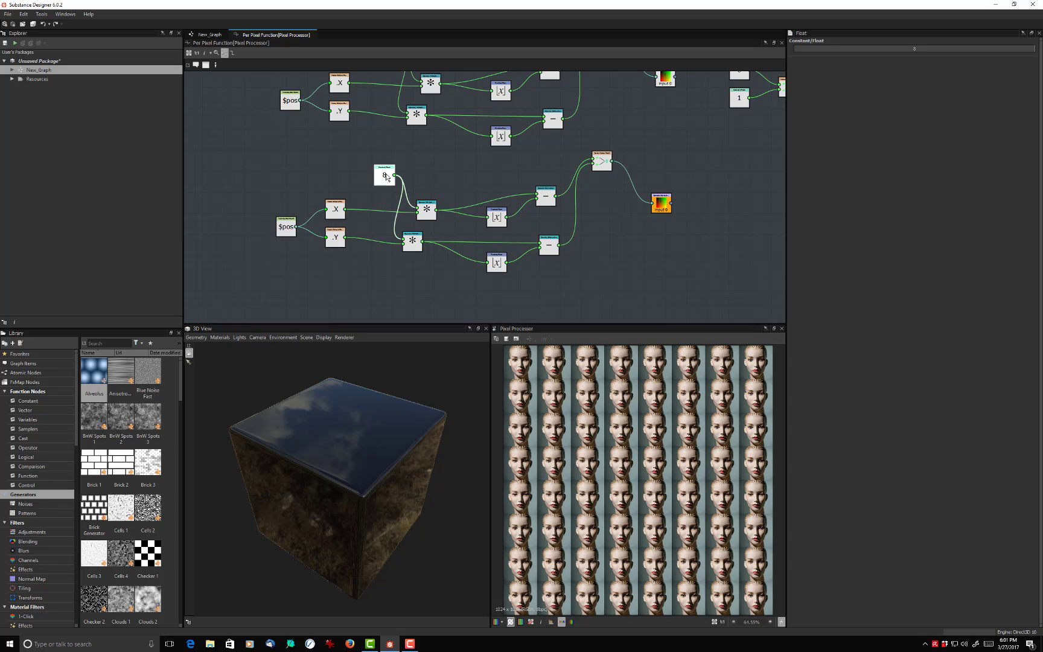
# - Set the Float constant feeding the copied Multiplication nodes to 35
pyautogui.click(914, 49)
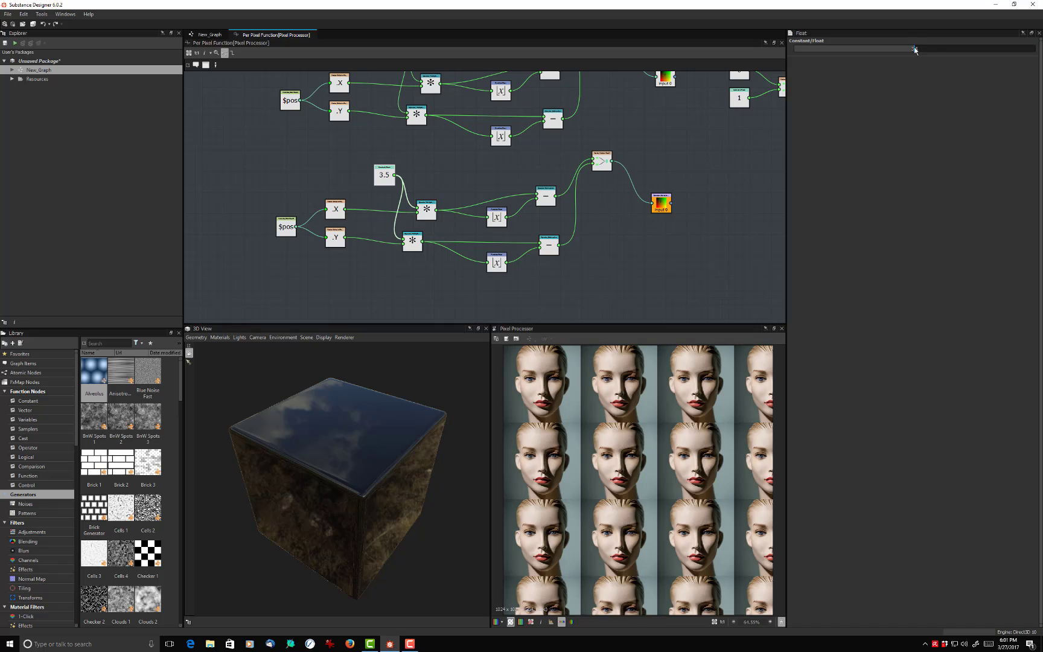
pyautogui.click(924, 50)
pyautogui.click(917, 49)
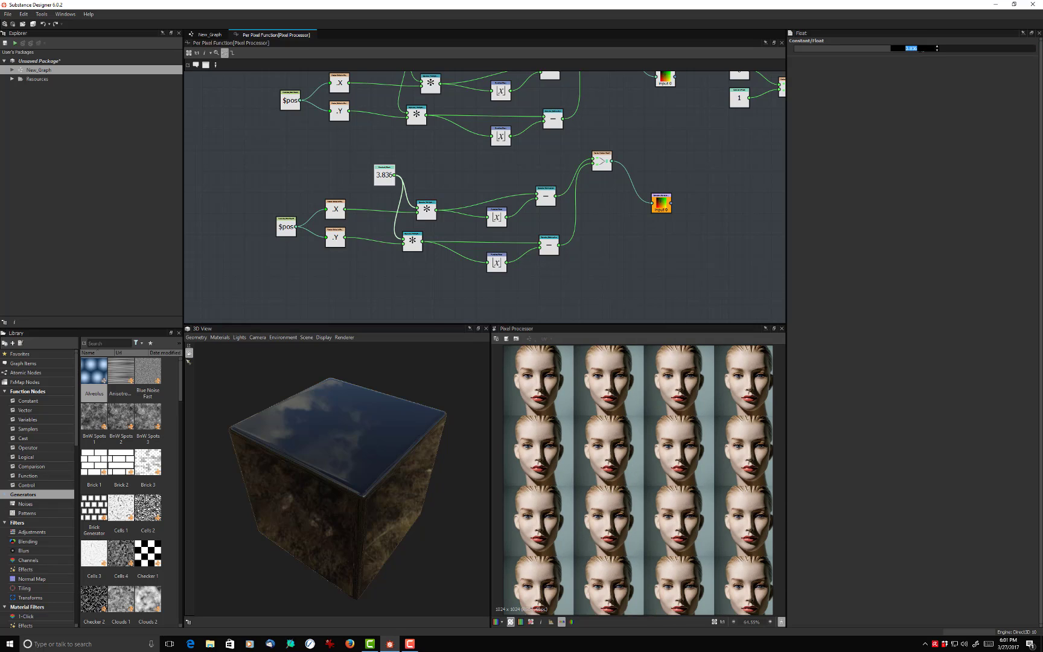
pyautogui.write('35')
pyautogui.press('Return')
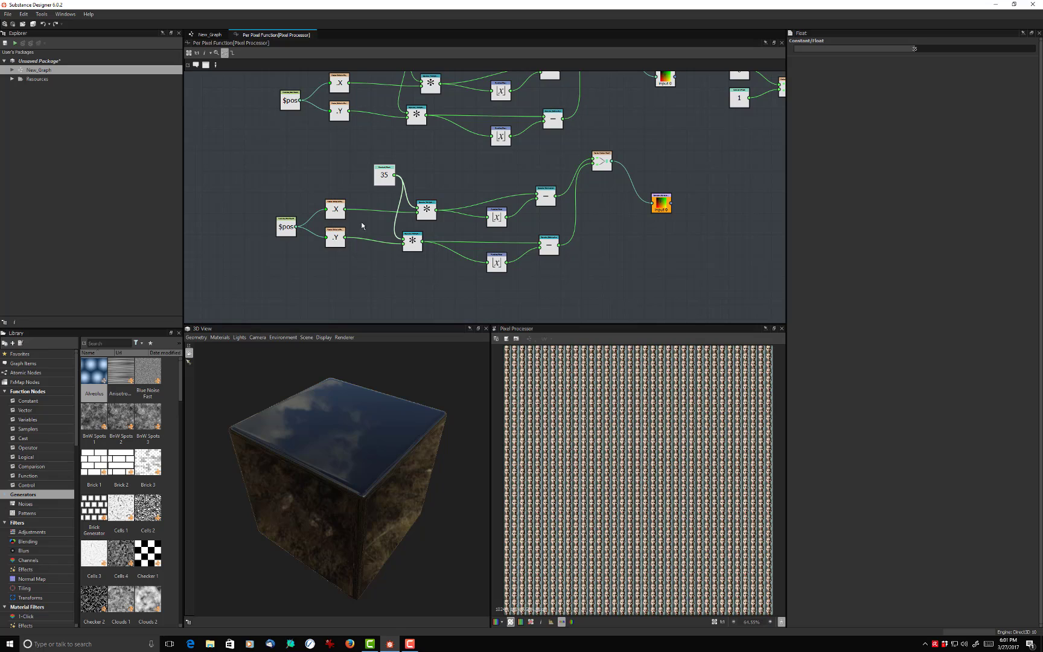
pyautogui.moveTo(375, 184); pyautogui.dragTo(371, 184)
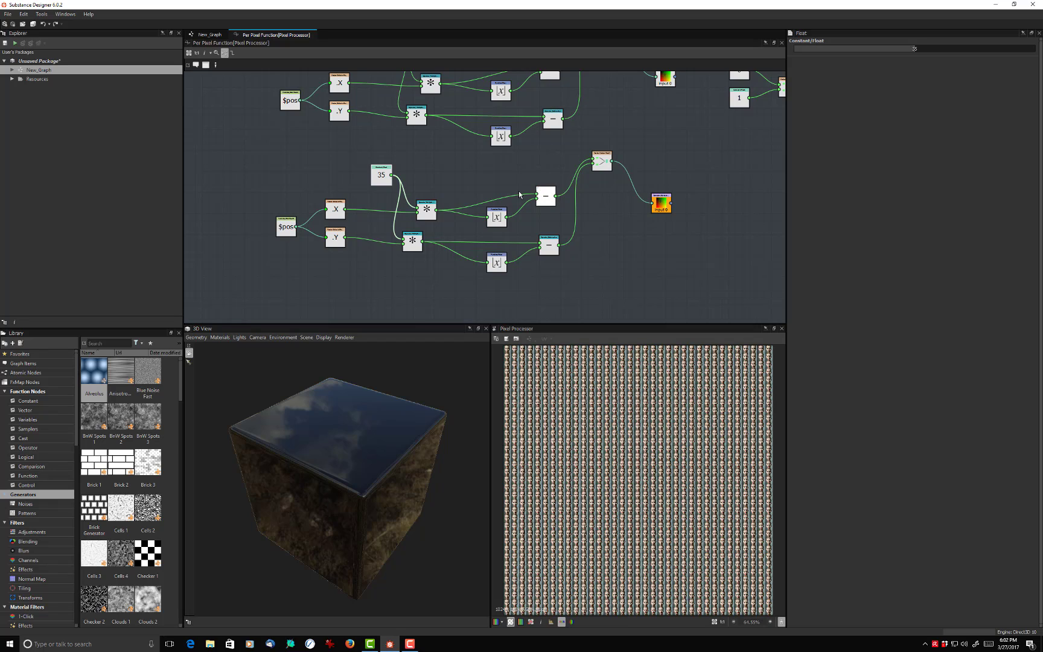
# - Delete both Subtraction nodes from the copied network
pyautogui.click(544, 195)
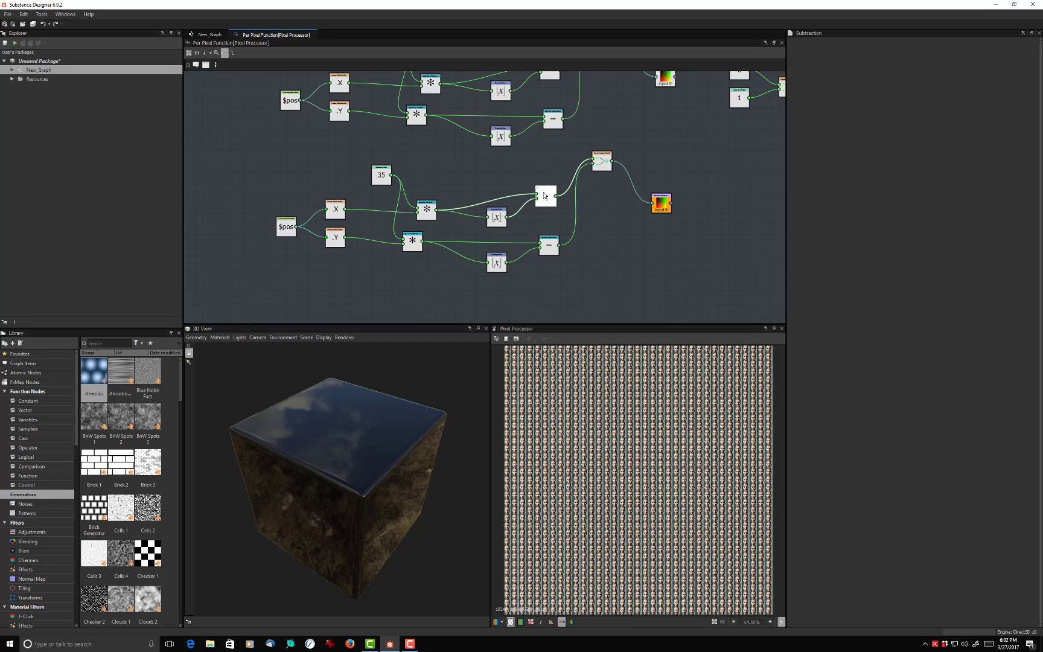
pyautogui.press('Delete')
pyautogui.click(549, 241)
pyautogui.press('Delete')
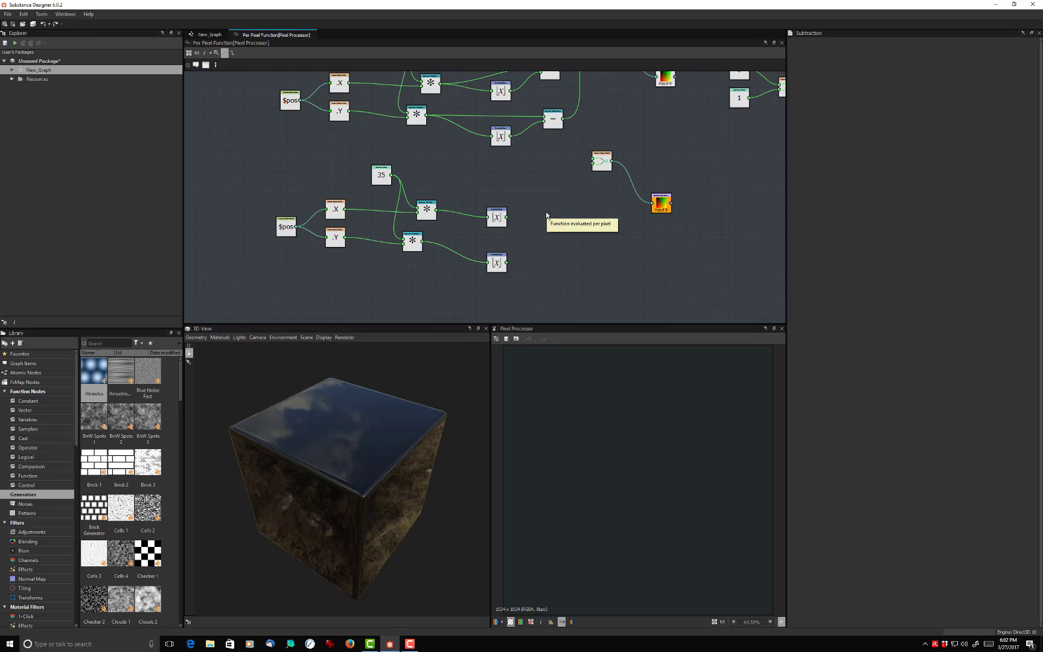
# - Add a Division node near the X Floor node of the copied network
pyautogui.scroll(1, 546, 215)
pyautogui.press('space')
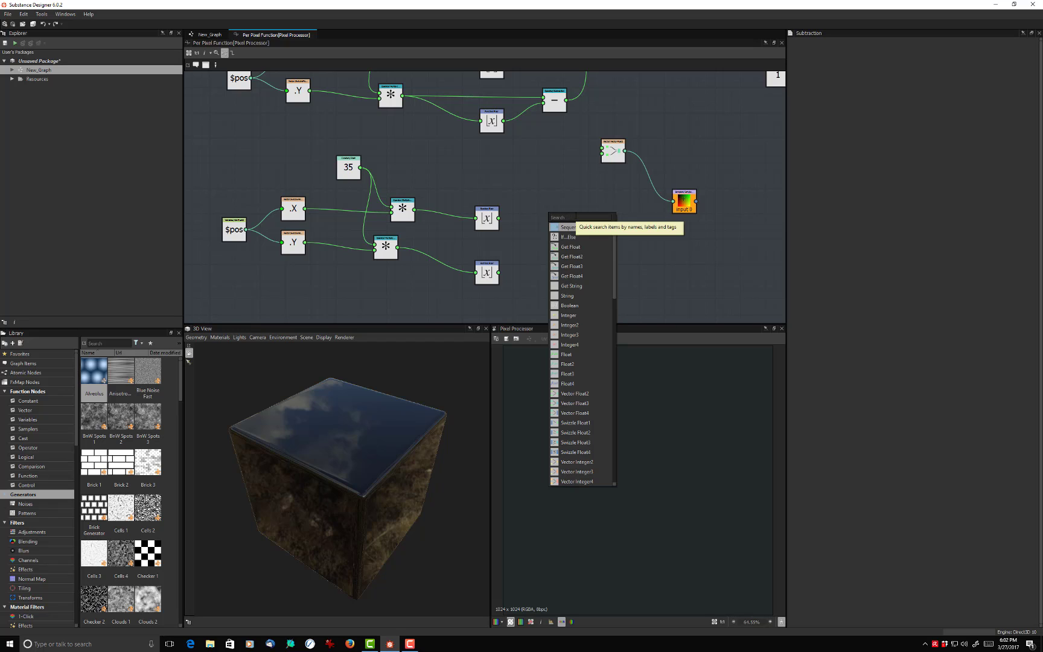
pyautogui.write('di')
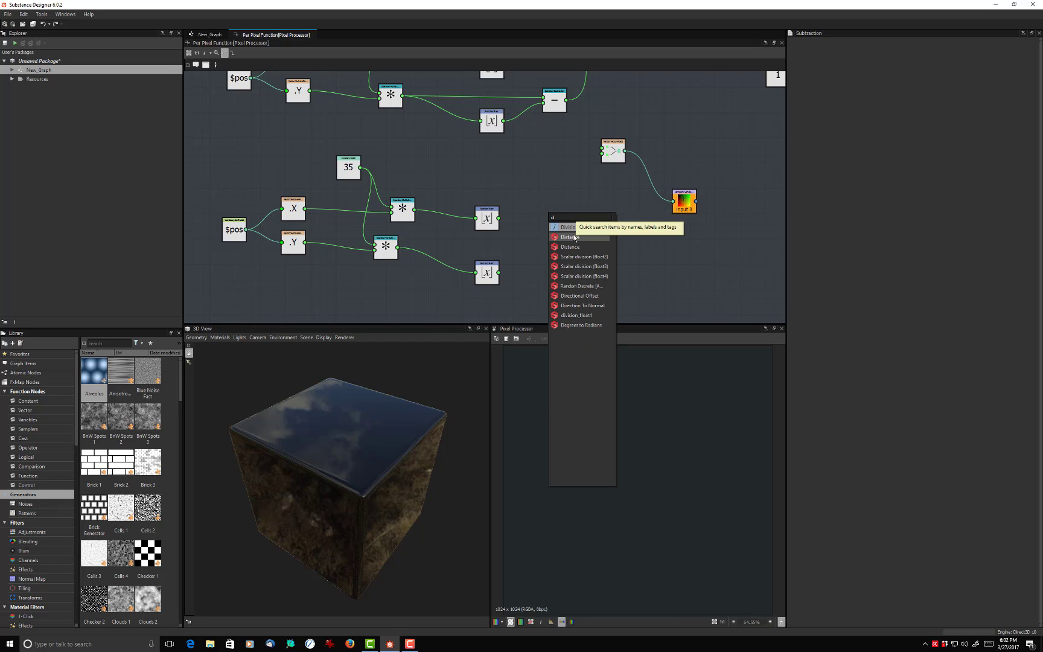
pyautogui.click(567, 227)
pyautogui.moveTo(551, 219); pyautogui.dragTo(556, 201)
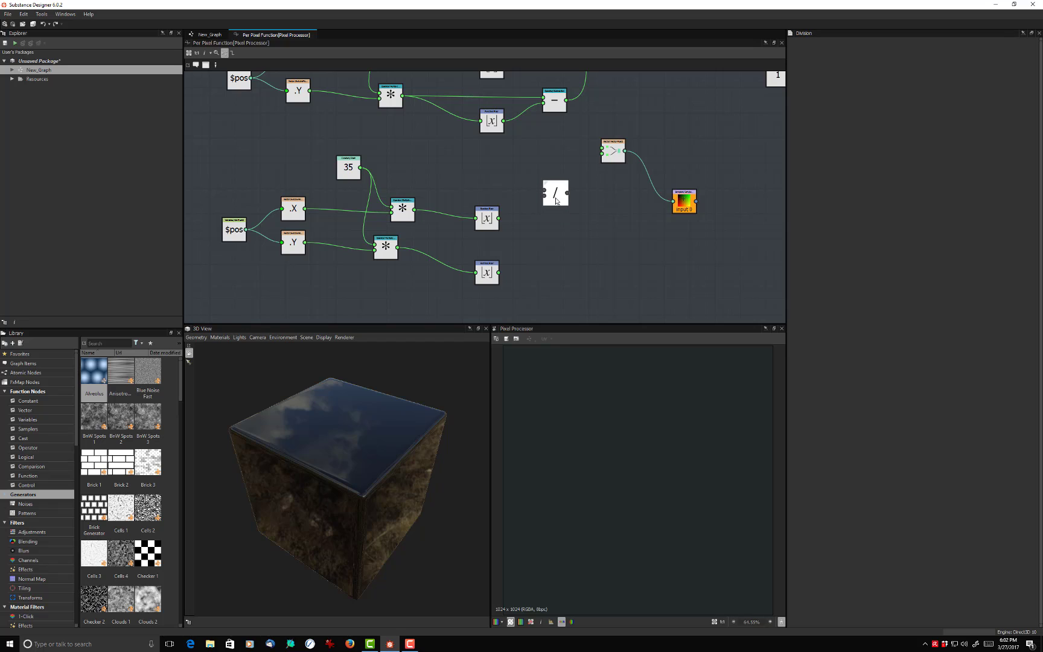
# - Duplicate the Division node and line up one Division after each of the X and Y Floor nodes
pyautogui.hotkey('ctrl', 'd')
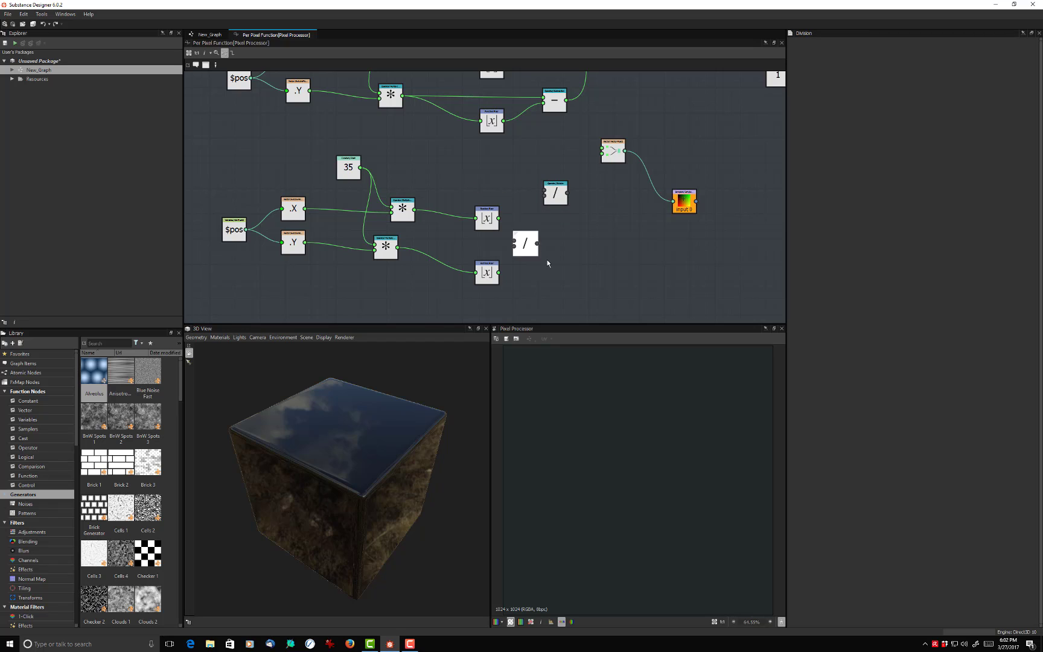
pyautogui.click(559, 272)
pyautogui.moveTo(555, 193); pyautogui.dragTo(559, 219)
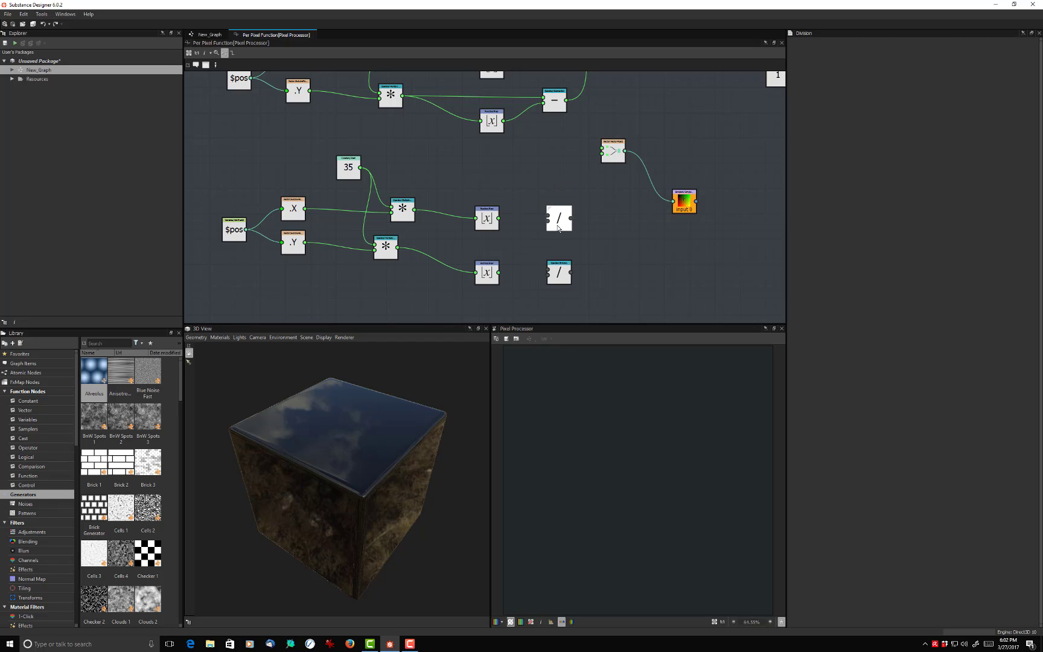
pyautogui.click(405, 186)
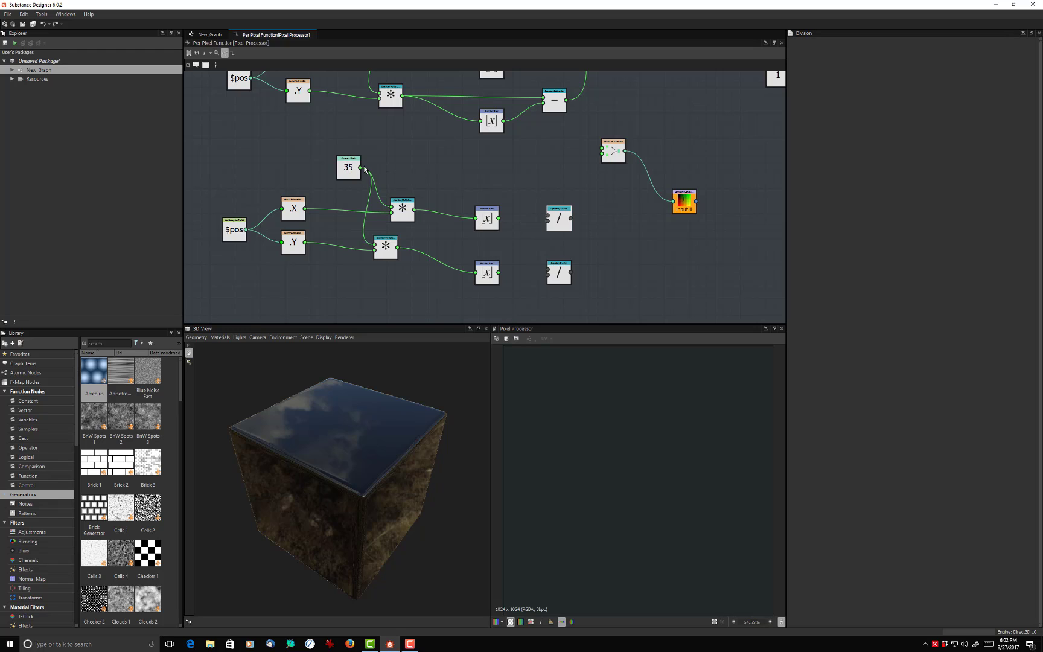
# - Divide both Floor outputs by the Float constant, and connect the X and Y Division nodes to the Vector Float2's first and second inputs
pyautogui.moveTo(500, 219); pyautogui.dragTo(550, 218)
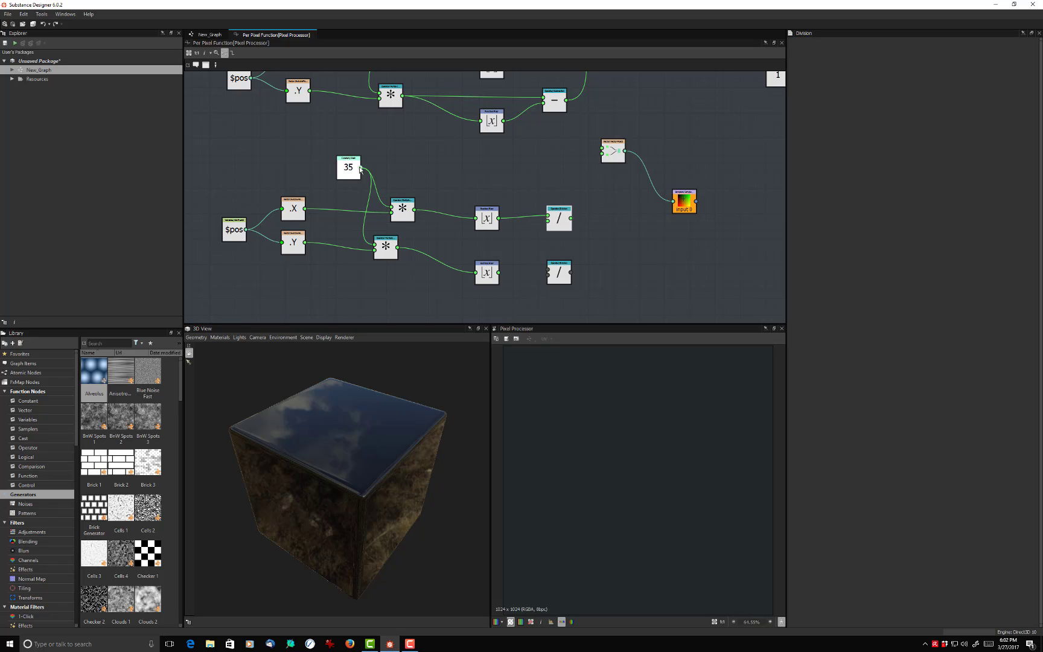
pyautogui.moveTo(361, 167); pyautogui.dragTo(548, 221)
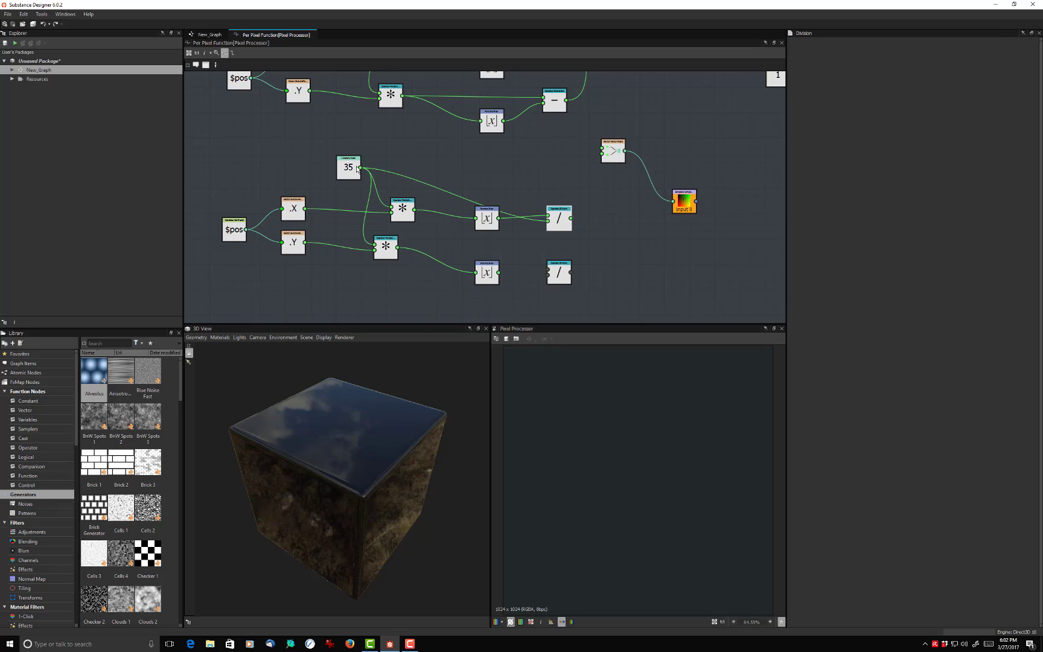
pyautogui.moveTo(360, 167); pyautogui.dragTo(548, 276)
pyautogui.moveTo(569, 220); pyautogui.dragTo(603, 149)
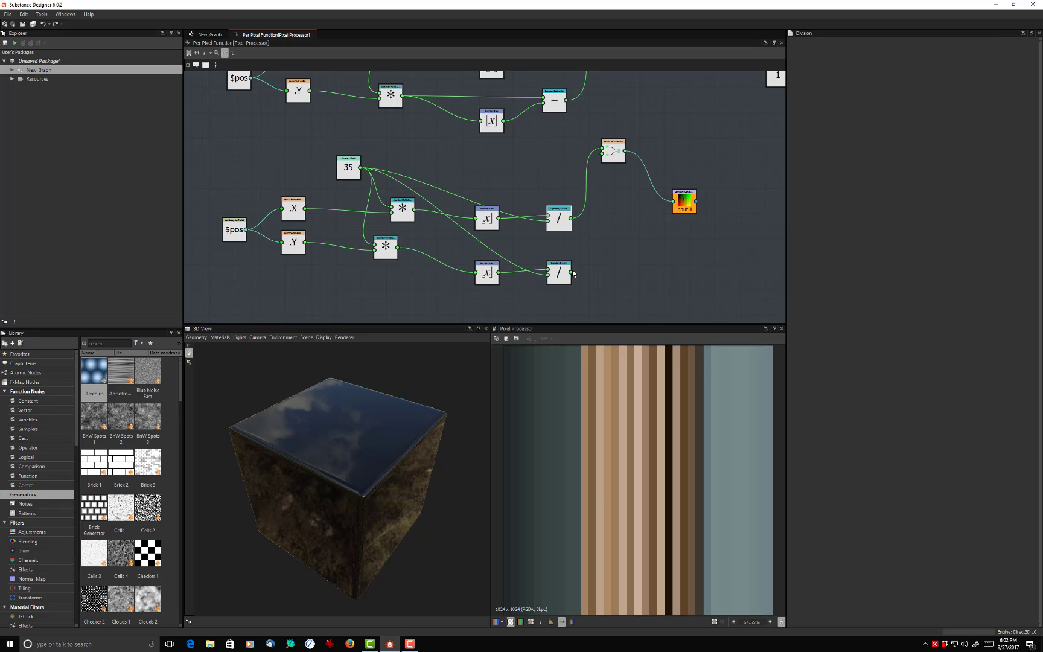
pyautogui.moveTo(573, 274); pyautogui.dragTo(602, 155)
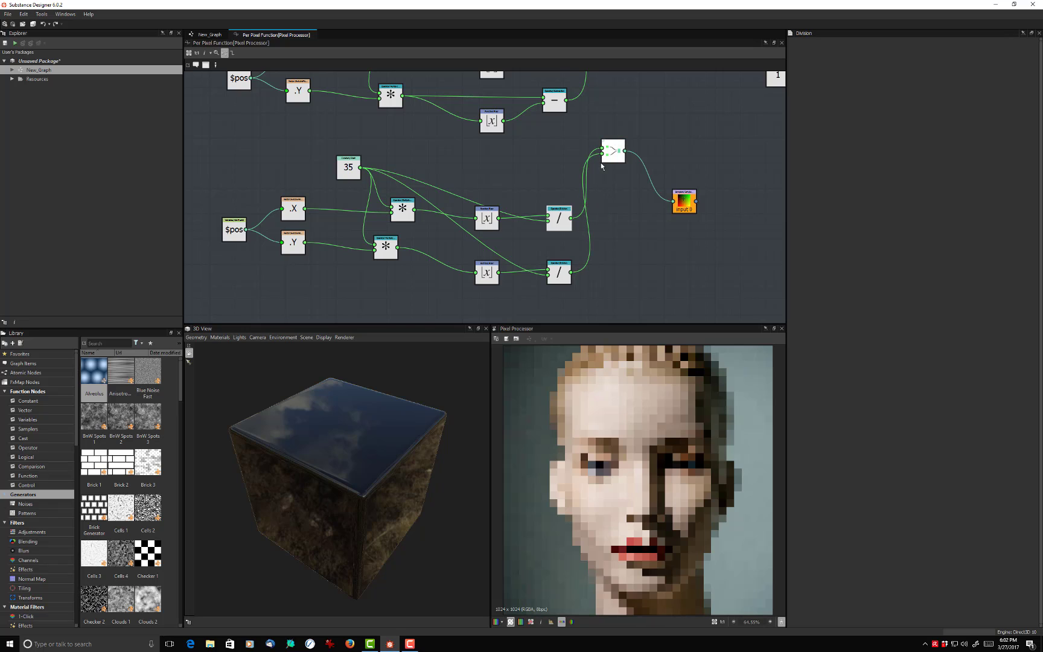
# - Vary the Float constant that controls the pixelation through 29.753, 46.349 and 31.339, and lower it further
pyautogui.click(349, 167)
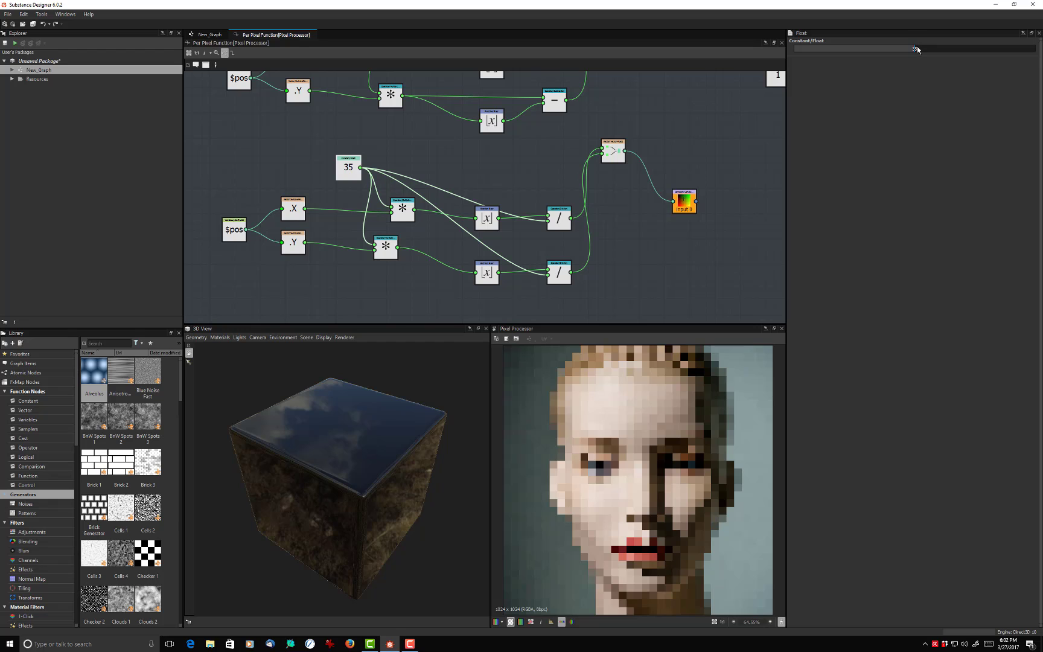
pyautogui.moveTo(917, 50); pyautogui.dragTo(898, 64)
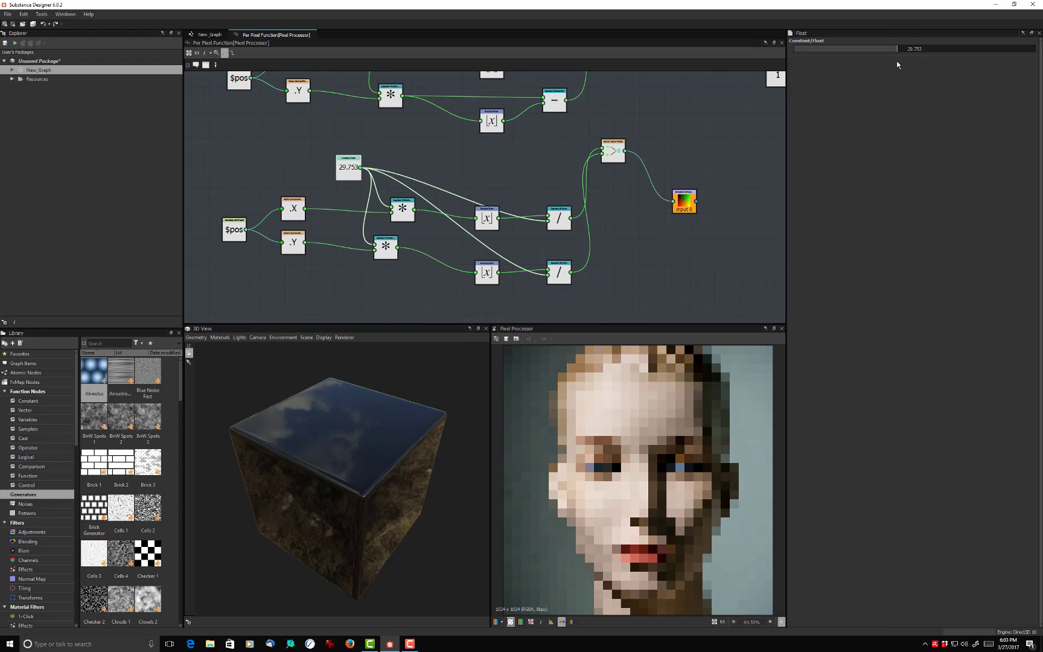
pyautogui.moveTo(899, 61); pyautogui.dragTo(953, 61)
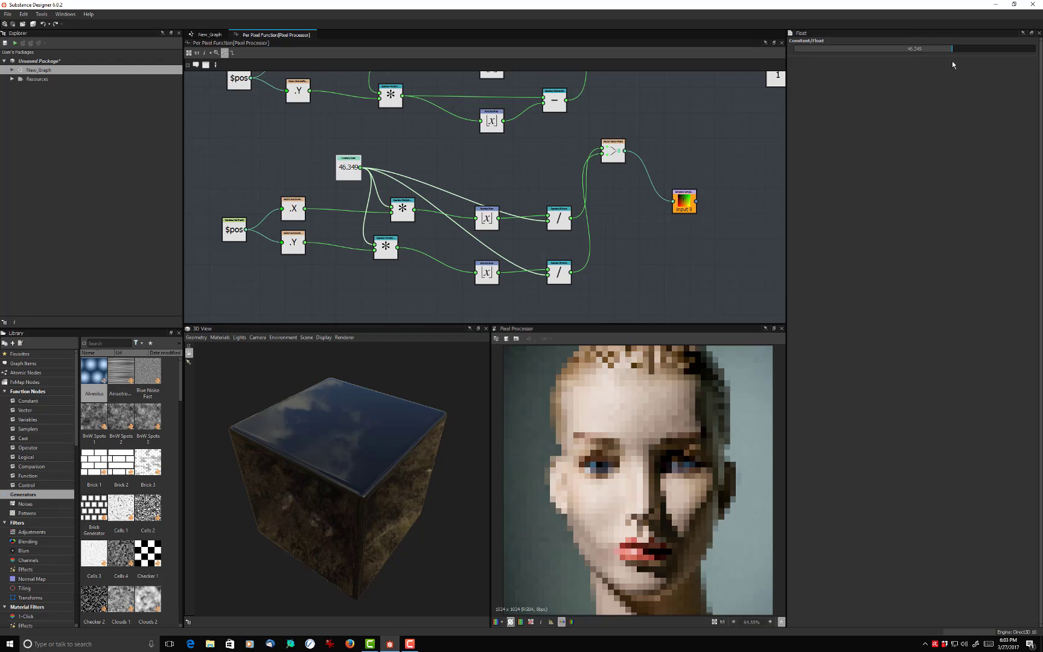
pyautogui.moveTo(951, 61); pyautogui.dragTo(902, 80)
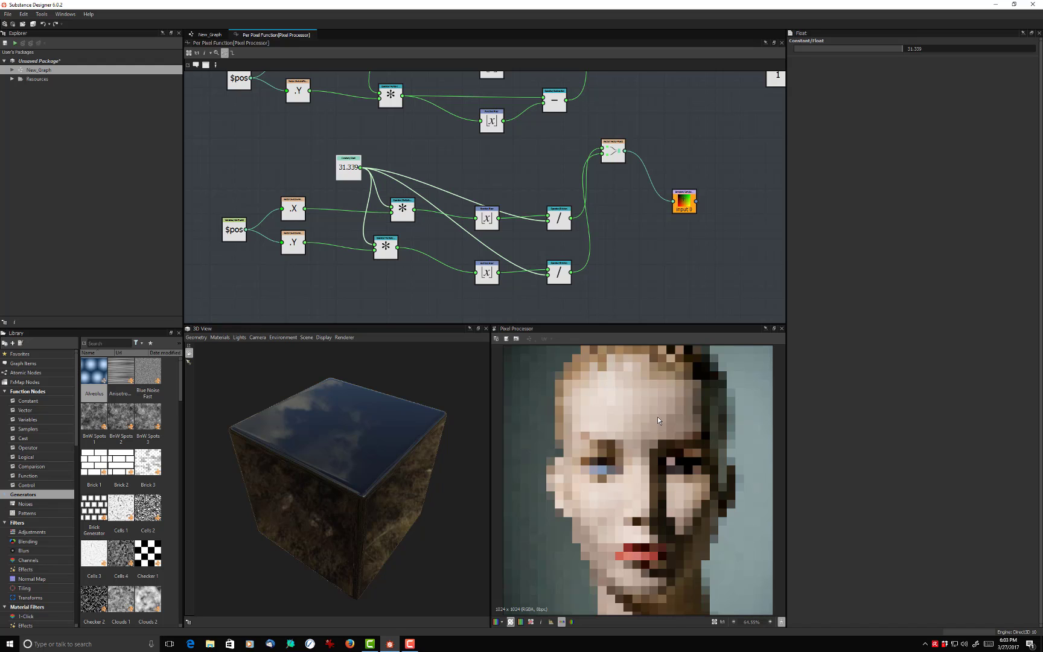
pyautogui.moveTo(904, 49); pyautogui.dragTo(797, 59)
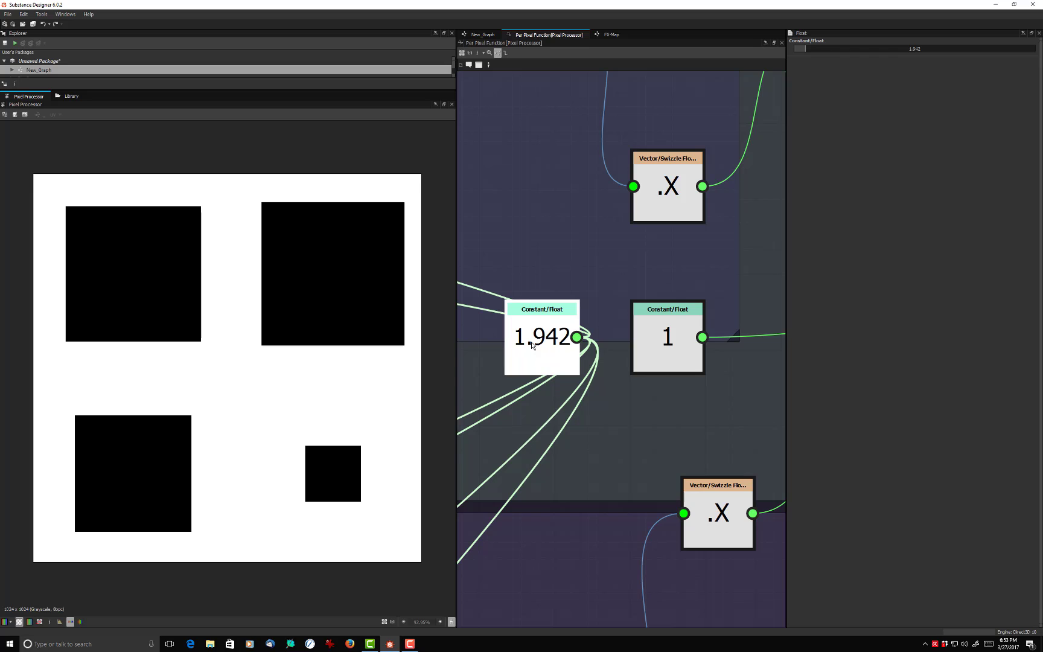
# - Vary the Float constant that controls the halftone grid through 60.58 and 122.16 and back down, also varying the second Float constant
pyautogui.moveTo(808, 51); pyautogui.dragTo(1033, 58)
pyautogui.click(643, 344)
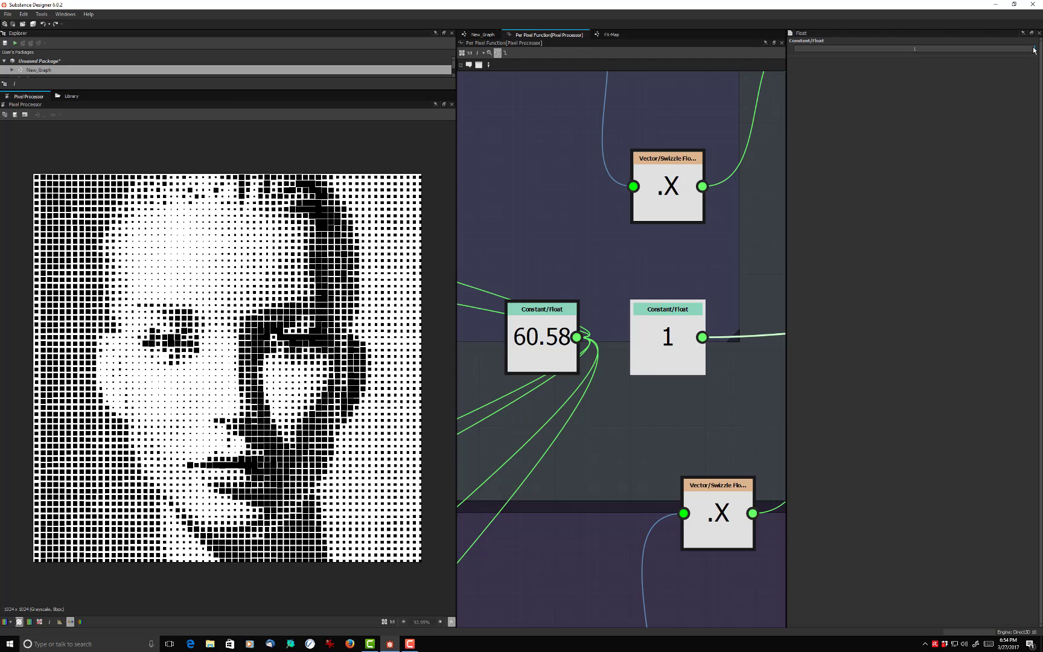
pyautogui.moveTo(1033, 50); pyautogui.dragTo(1002, 51)
pyautogui.click(543, 326)
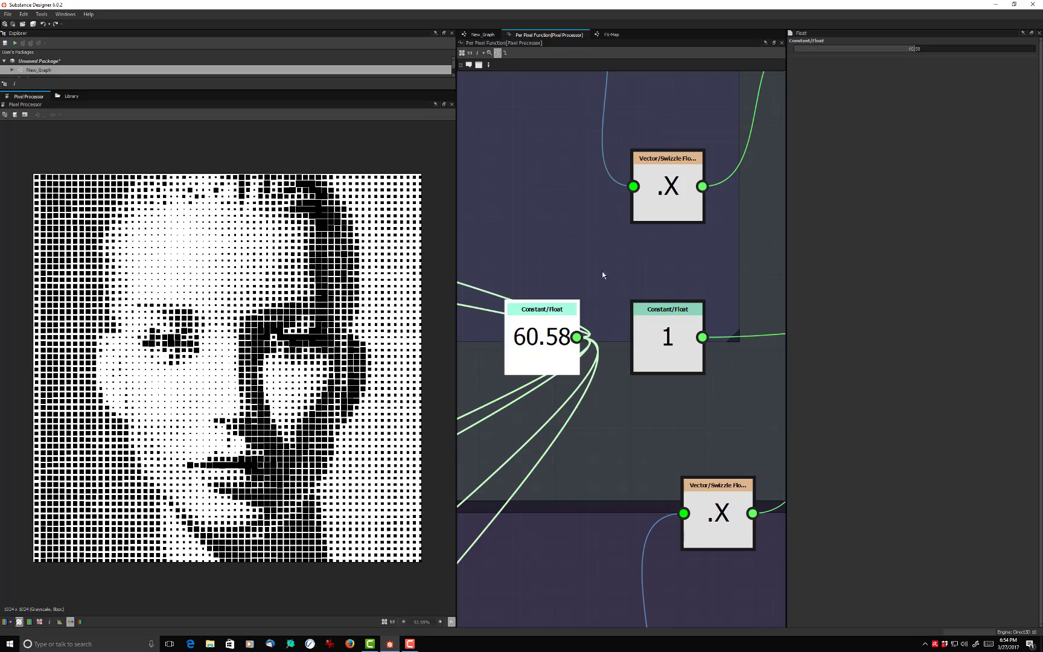
pyautogui.moveTo(913, 48); pyautogui.dragTo(1039, 50)
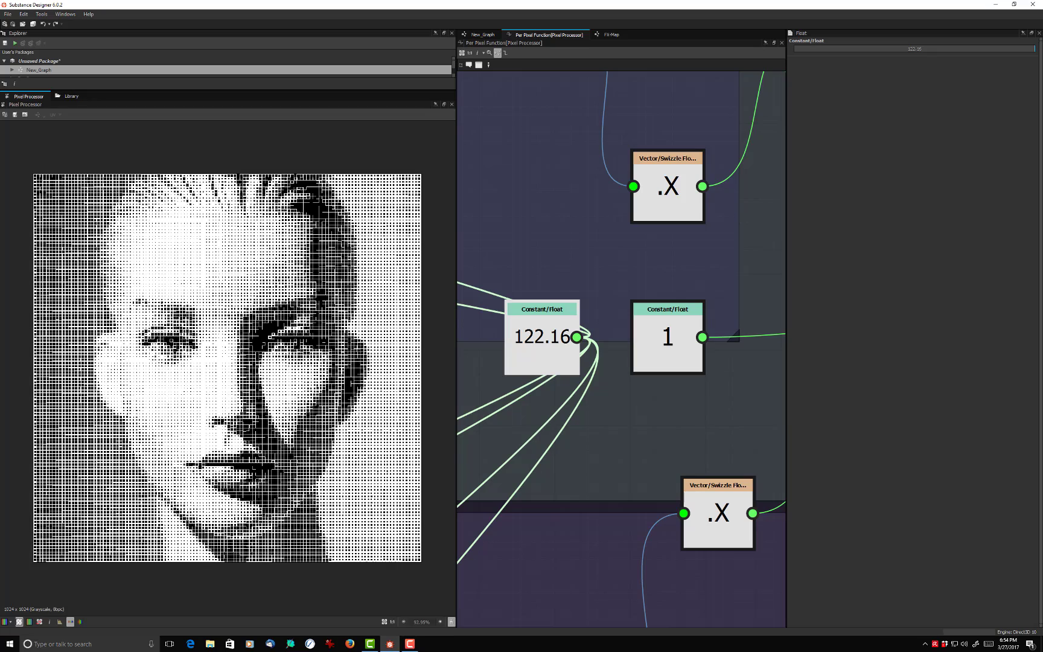
pyautogui.moveTo(1035, 57)
pyautogui.mouseDown()
pyautogui.moveTo(893, 64)
pyautogui.moveTo(1039, 70)
pyautogui.moveTo(991, 51)
pyautogui.moveTo(915, 48)
pyautogui.moveTo(1040, 56)
pyautogui.mouseUp()
pyautogui.click(655, 319)
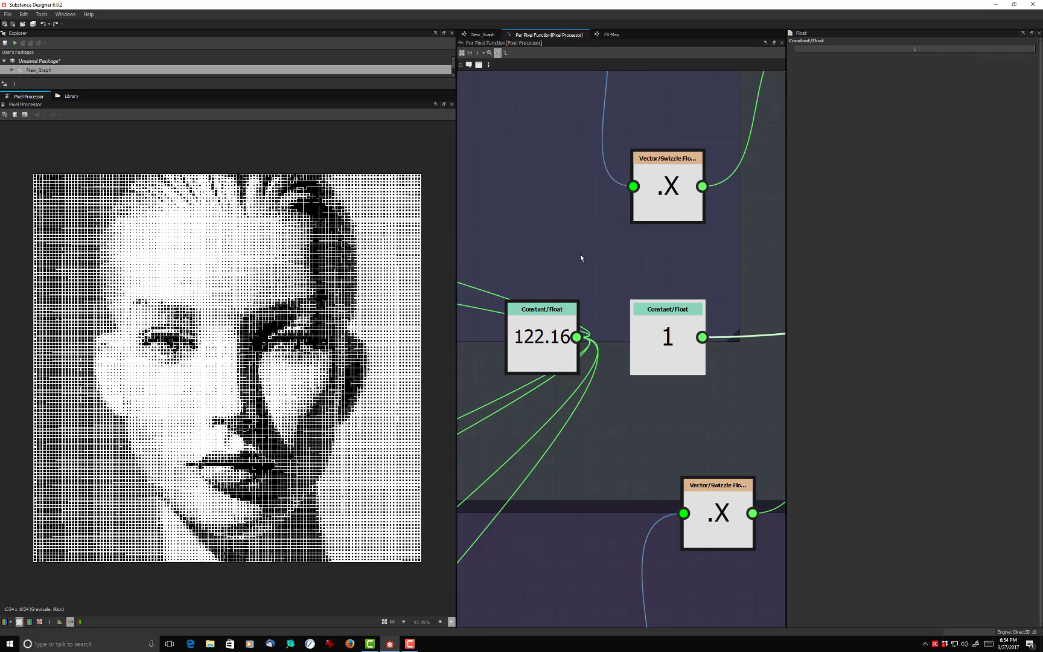
pyautogui.click(541, 353)
pyautogui.moveTo(908, 51); pyautogui.dragTo(810, 54)
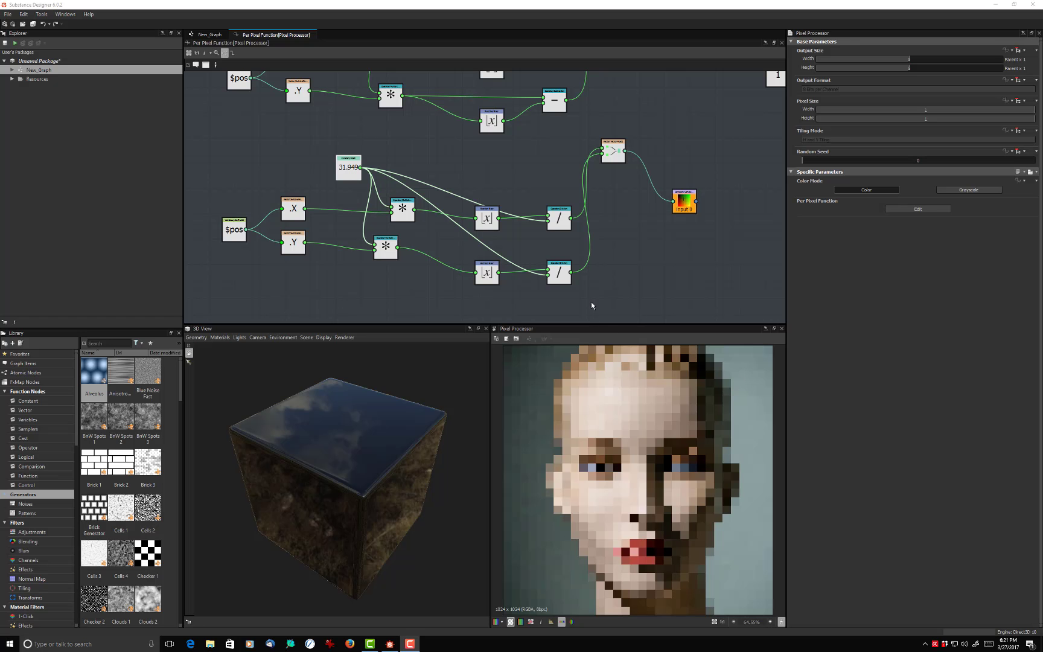
# - Space the two networks apart, moving the division network down and the subtraction network up
pyautogui.scroll(-4, 598, 288)
pyautogui.scroll(2, 614, 280)
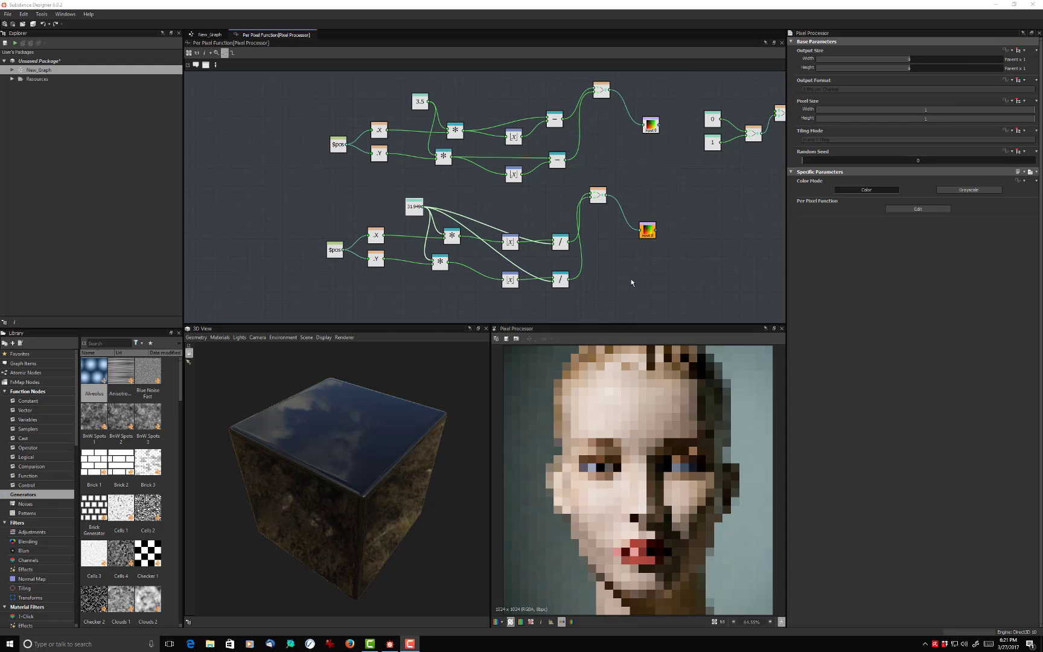
pyautogui.moveTo(630, 278); pyautogui.dragTo(590, 249, button='middle')
pyautogui.scroll(-3, 603, 271)
pyautogui.moveTo(376, 294); pyautogui.dragTo(670, 197)
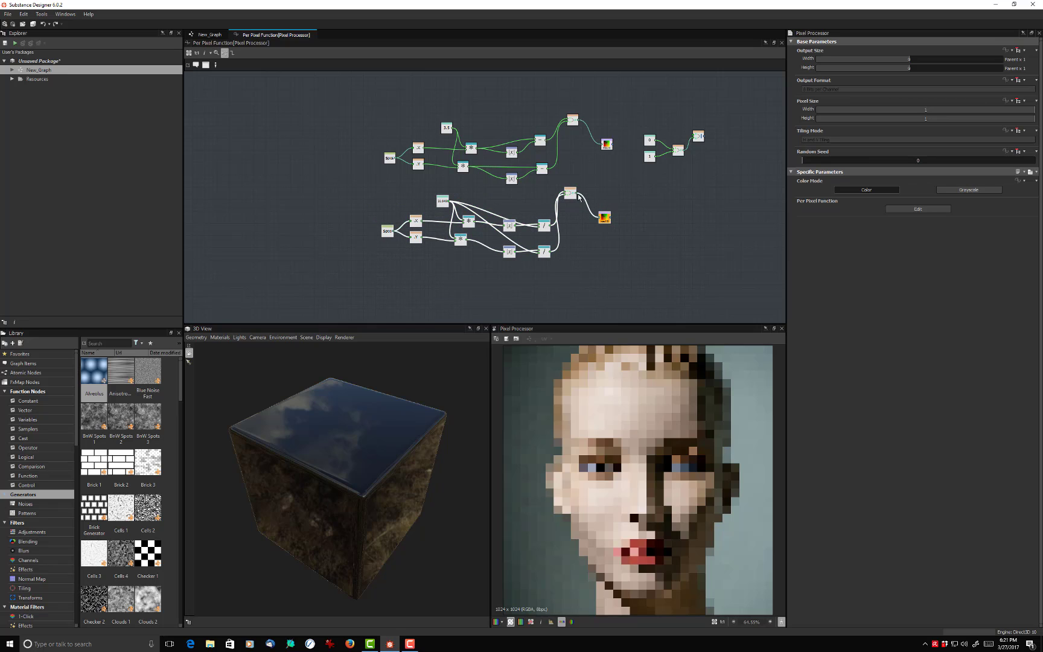
pyautogui.moveTo(573, 194); pyautogui.dragTo(579, 229)
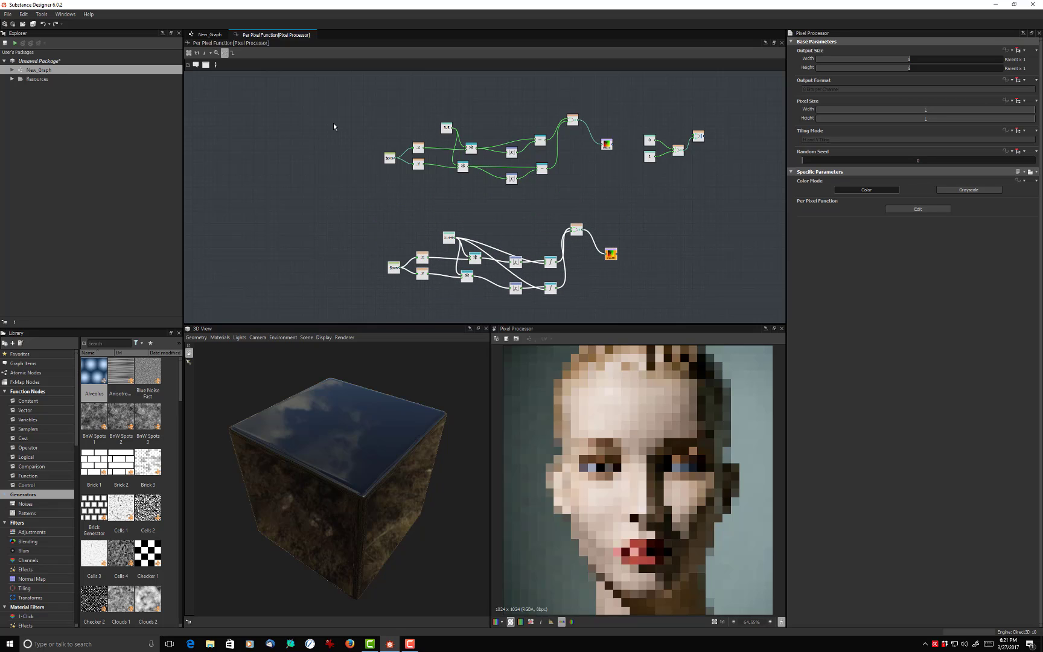
pyautogui.moveTo(353, 96); pyautogui.dragTo(608, 182)
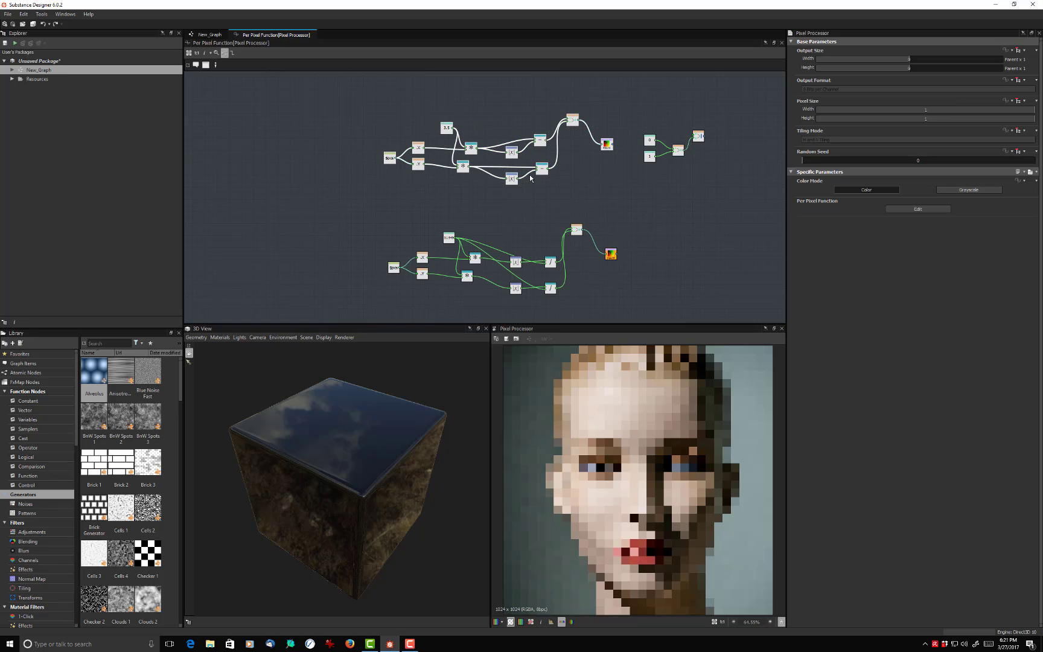
pyautogui.moveTo(512, 179); pyautogui.dragTo(512, 167)
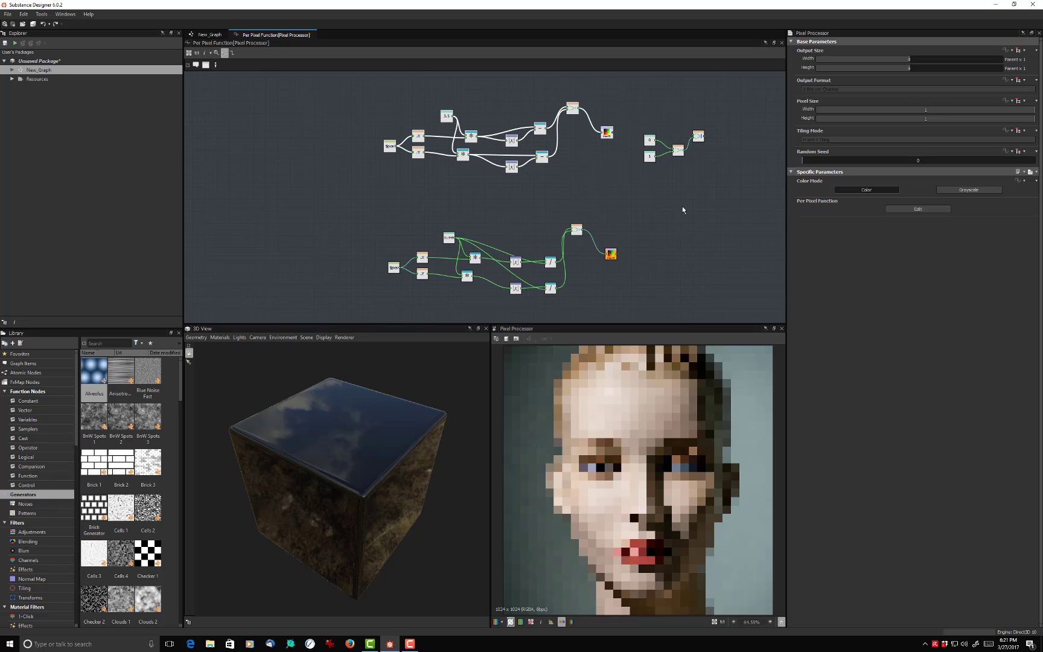
# - Move the spare 0 and 1 constants and the nodes they feed farther away from the two networks
pyautogui.moveTo(643, 204); pyautogui.dragTo(719, 131)
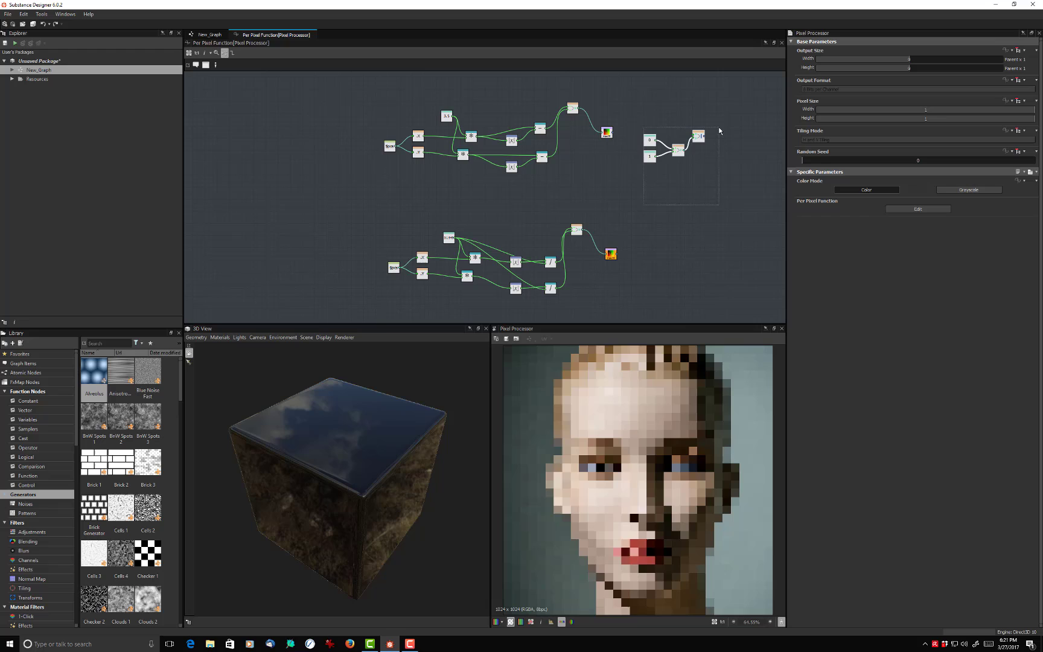
pyautogui.moveTo(653, 150); pyautogui.dragTo(710, 165)
pyautogui.click(659, 157)
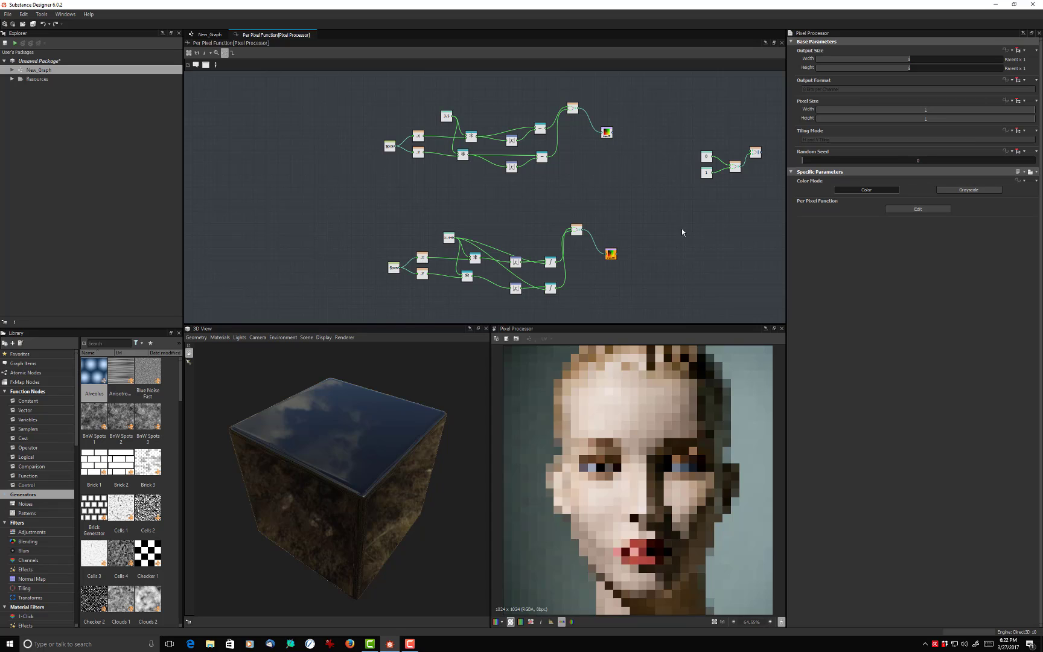
pyautogui.rightClick(539, 233)
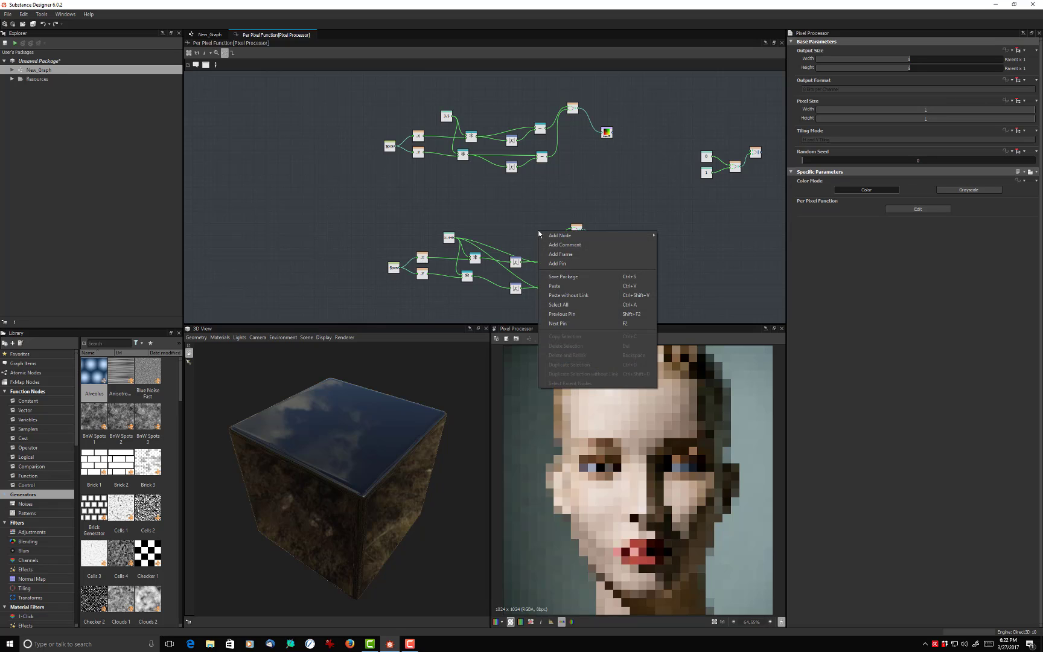
pyautogui.click(560, 254)
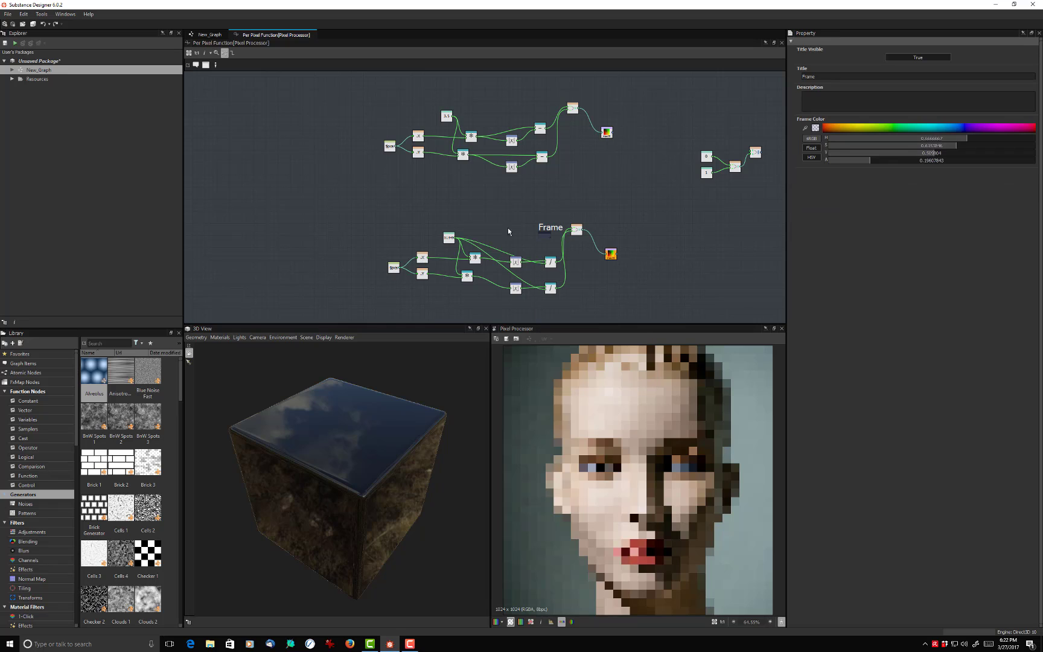
pyautogui.press('Delete')
# - Add a frame enclosing the division network and title it Mosaic
pyautogui.scroll(1, 508, 231)
pyautogui.moveTo(508, 232); pyautogui.dragTo(459, 182, button='middle')
pyautogui.rightClick(316, 157)
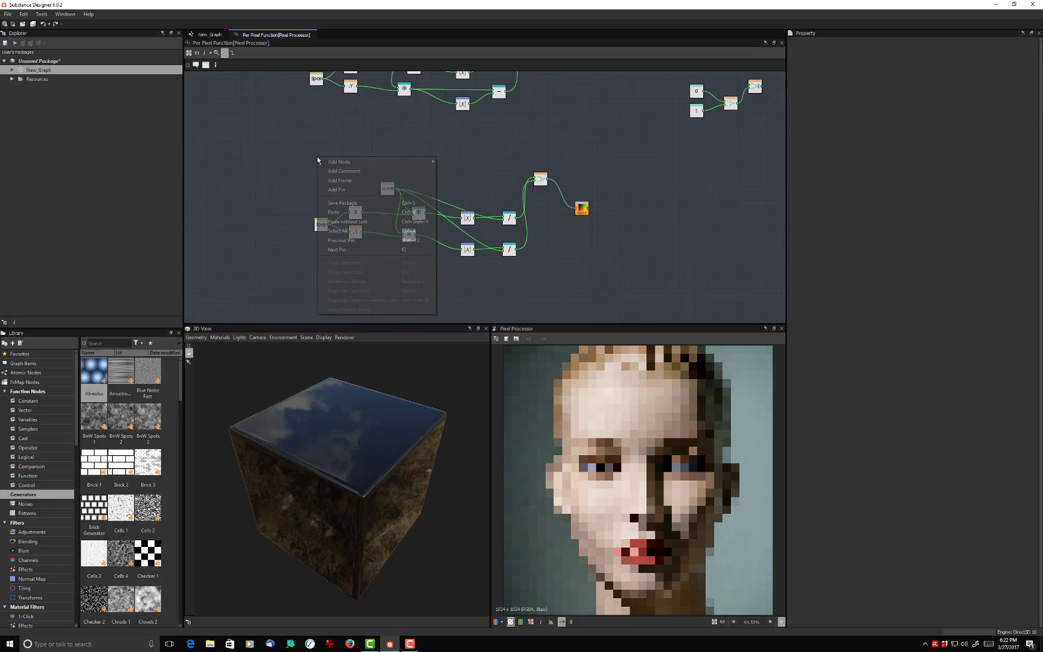
pyautogui.click(347, 181)
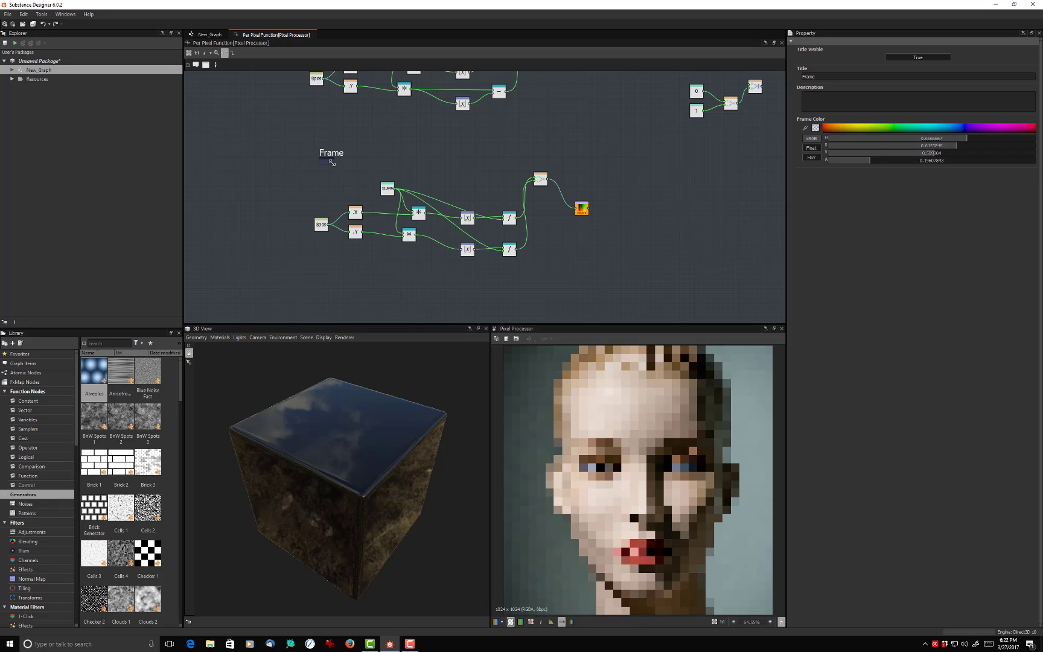
pyautogui.moveTo(332, 161); pyautogui.dragTo(620, 303)
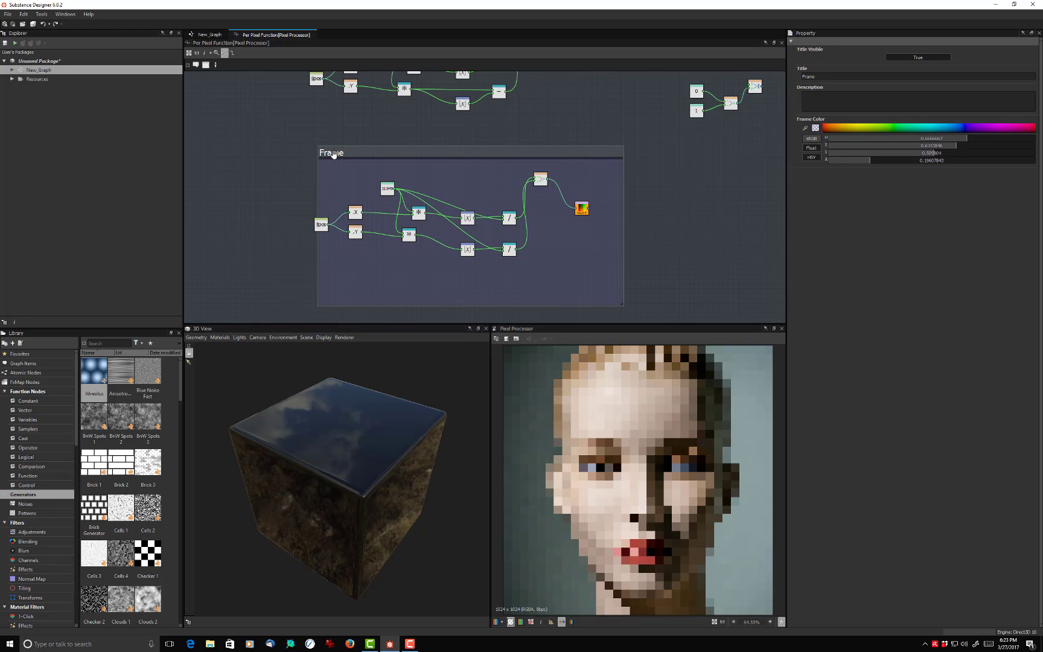
pyautogui.doubleClick(820, 77)
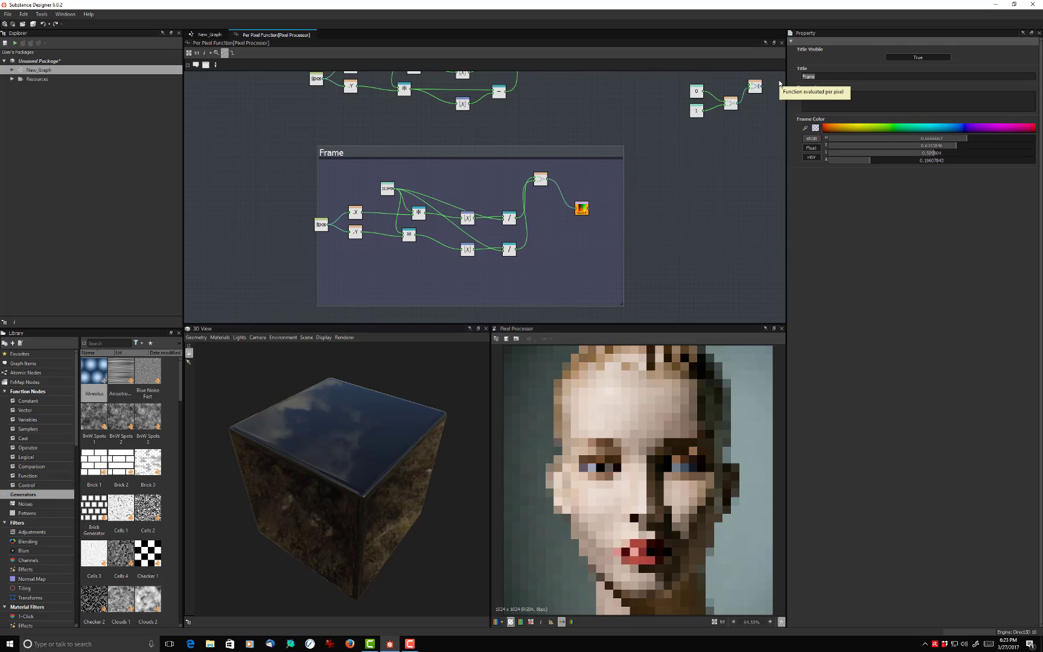
pyautogui.write('Mosaic')
pyautogui.press('Return')
# - Add a second frame and size it to enclose the subtraction network
pyautogui.moveTo(525, 155); pyautogui.dragTo(578, 237, button='middle')
pyautogui.rightClick(378, 109)
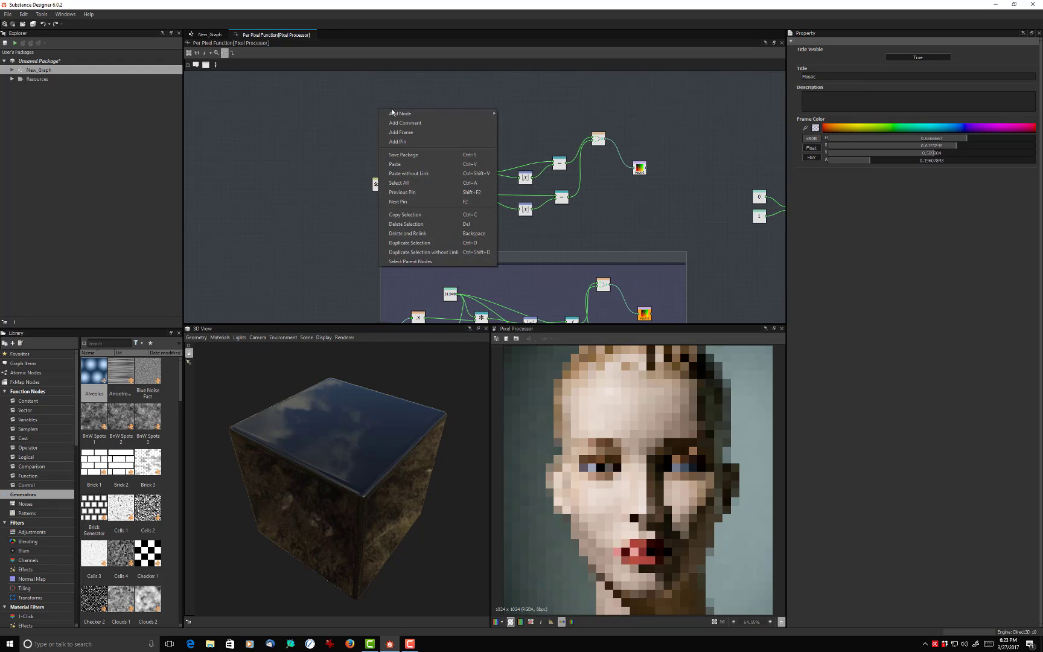
pyautogui.click(408, 133)
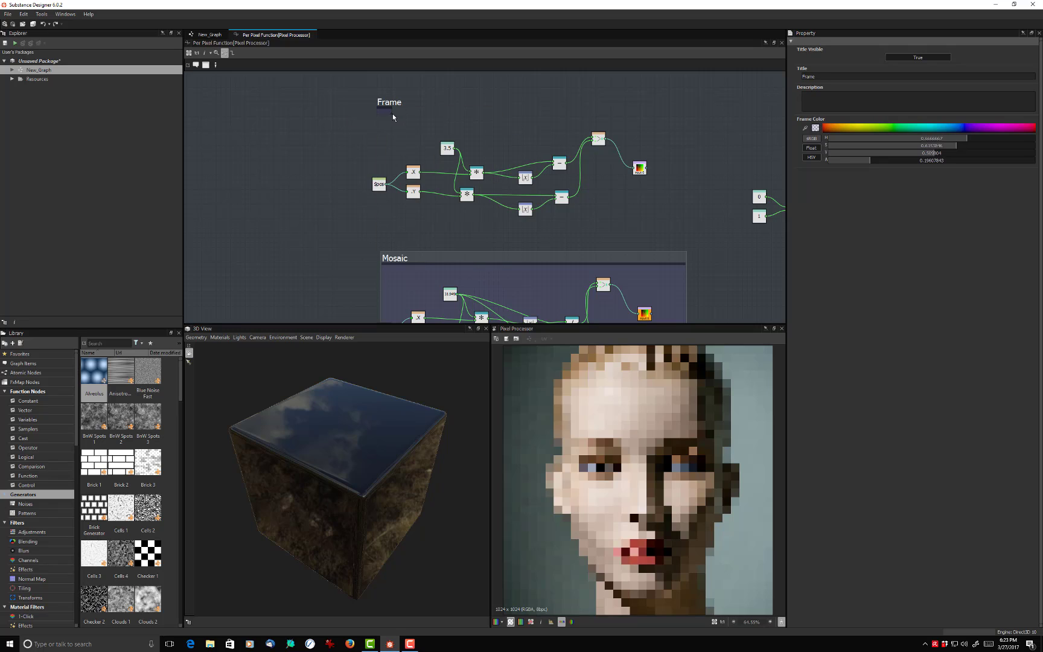
pyautogui.moveTo(392, 115); pyautogui.dragTo(675, 231)
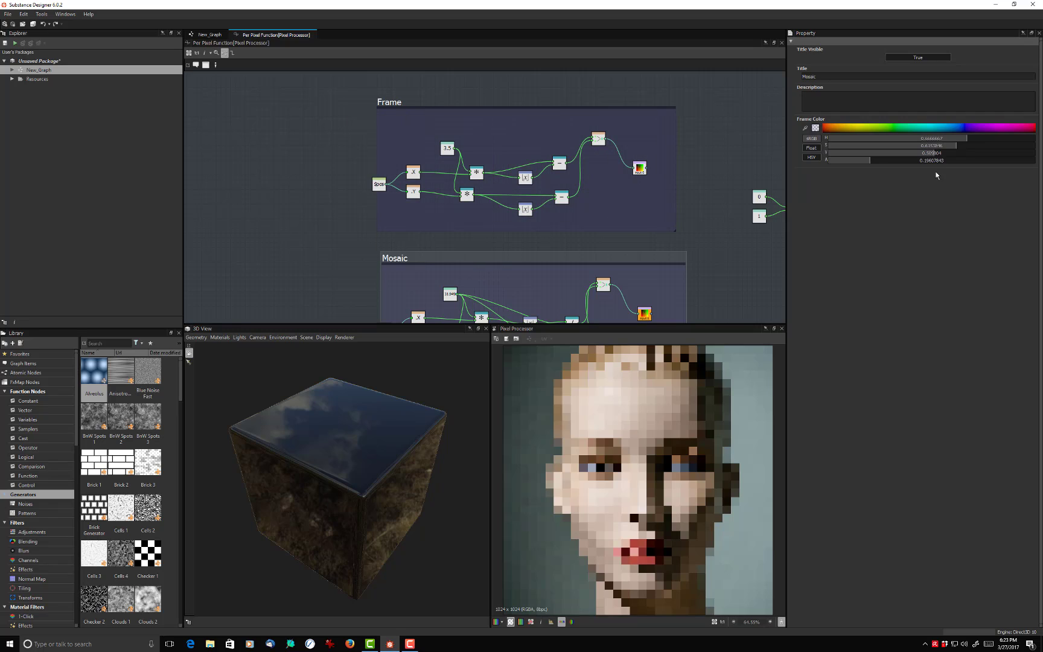
# - Recolor the Mosaic frame purple and title the frame around the subtraction network Tiling
pyautogui.click(979, 129)
pyautogui.click(983, 128)
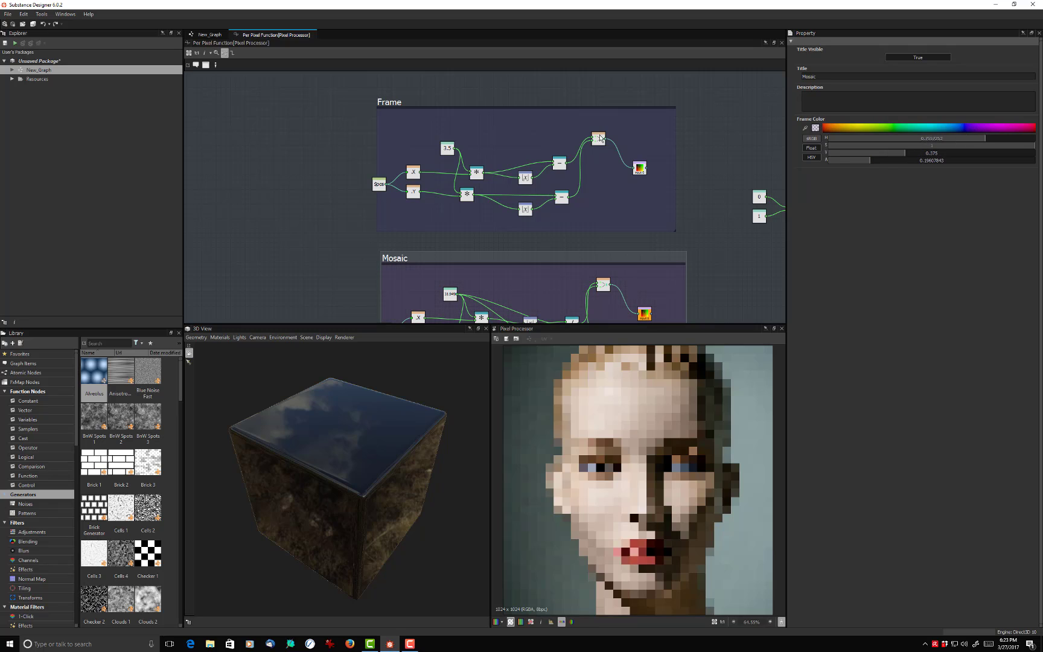
pyautogui.click(384, 103)
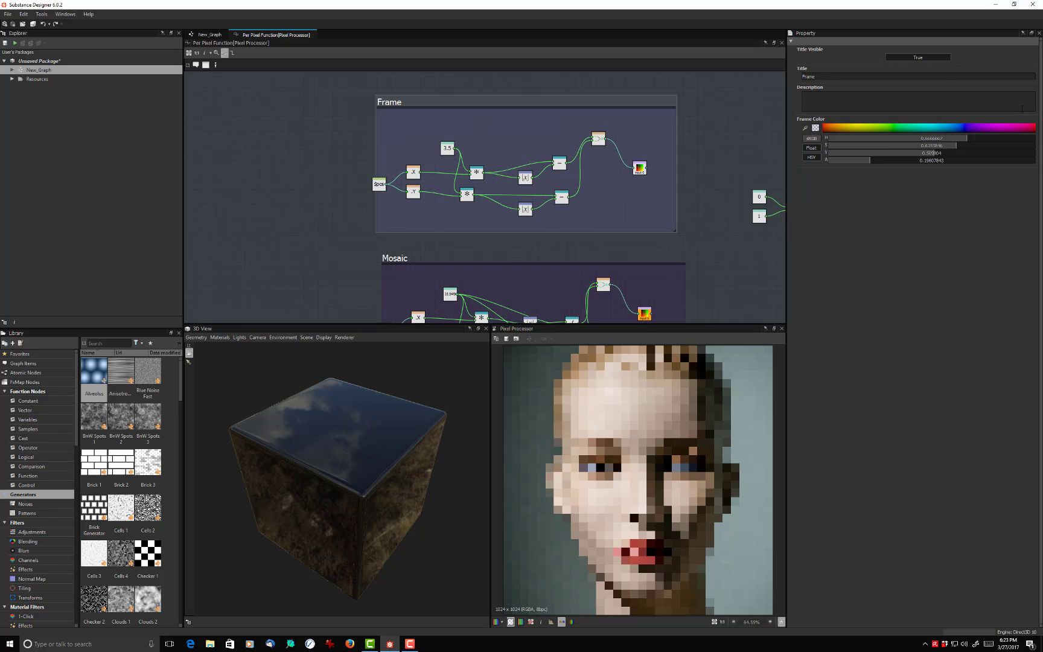
pyautogui.doubleClick(823, 76)
pyautogui.write('Tiling')
pyautogui.press('Return')
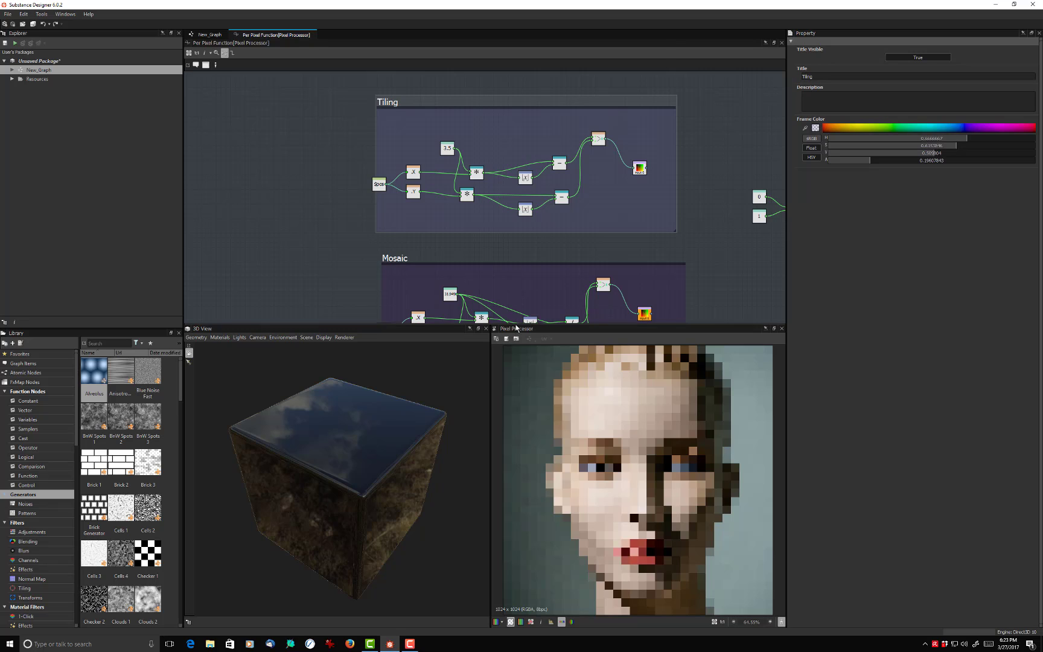
# - Close the 3D View and dock the Pixel Processor 2D view with the Library, enlarging it until the whole image fits
pyautogui.moveTo(515, 326); pyautogui.dragTo(486, 390)
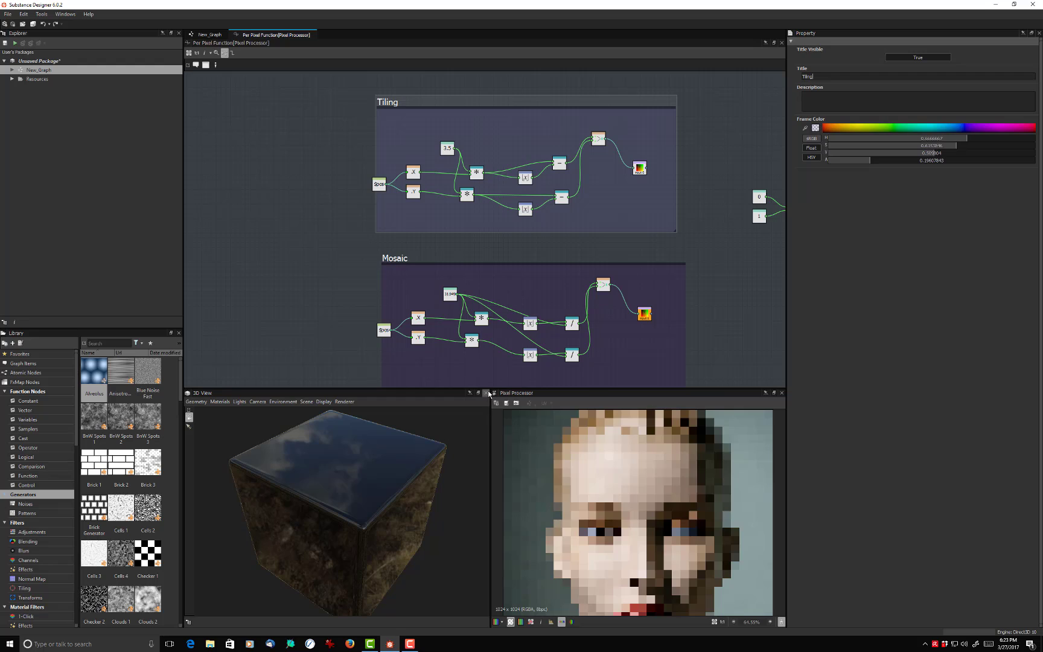
pyautogui.click(485, 393)
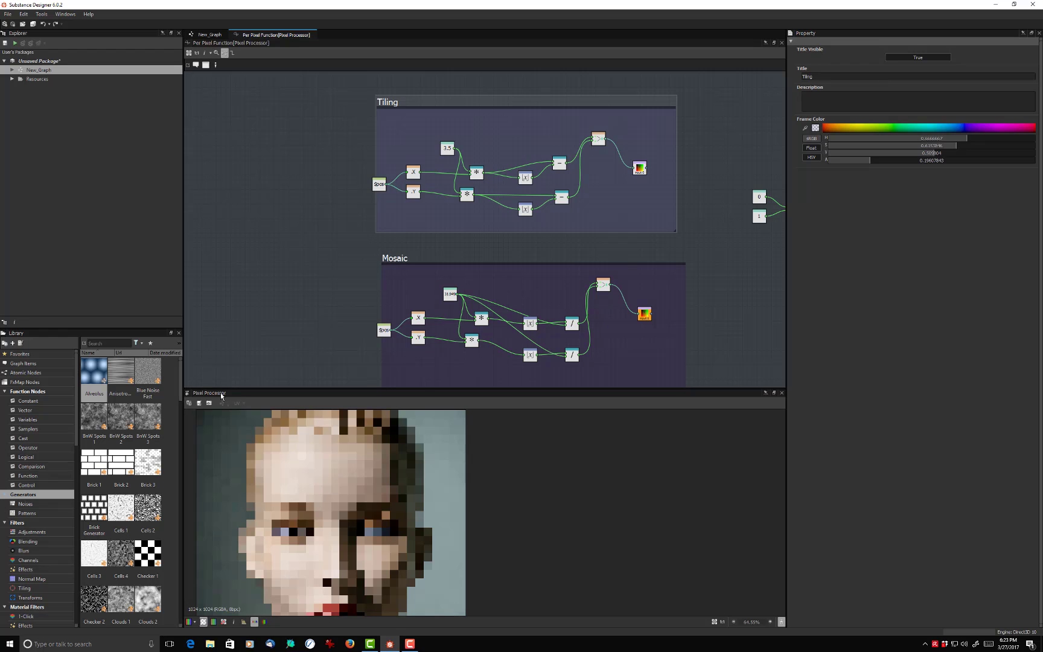
pyautogui.moveTo(205, 393); pyautogui.dragTo(43, 424)
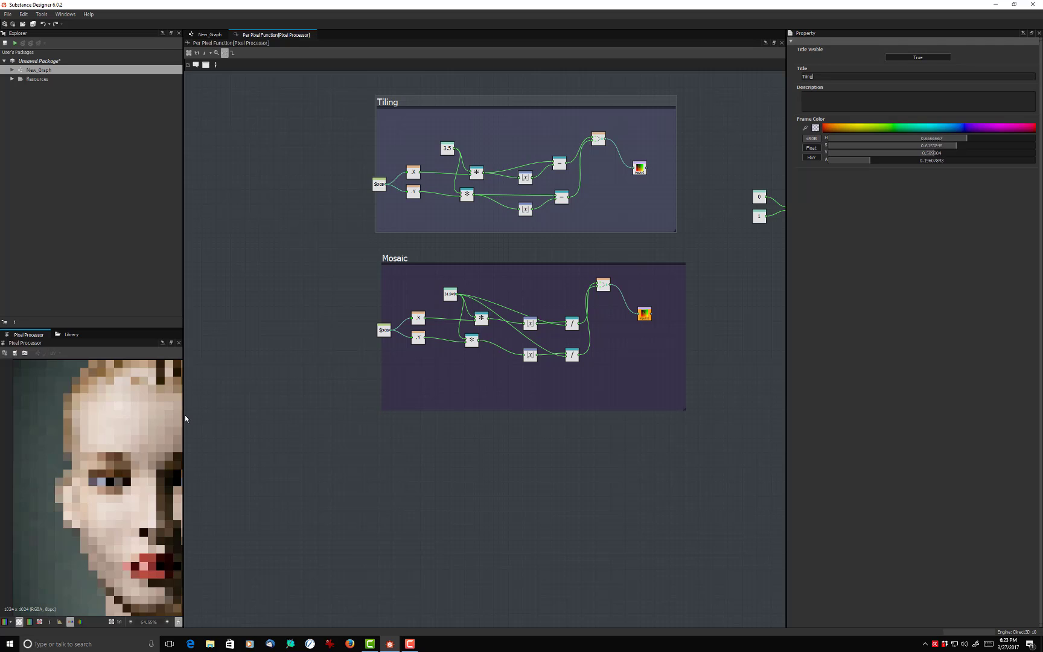
pyautogui.moveTo(183, 417); pyautogui.dragTo(318, 414)
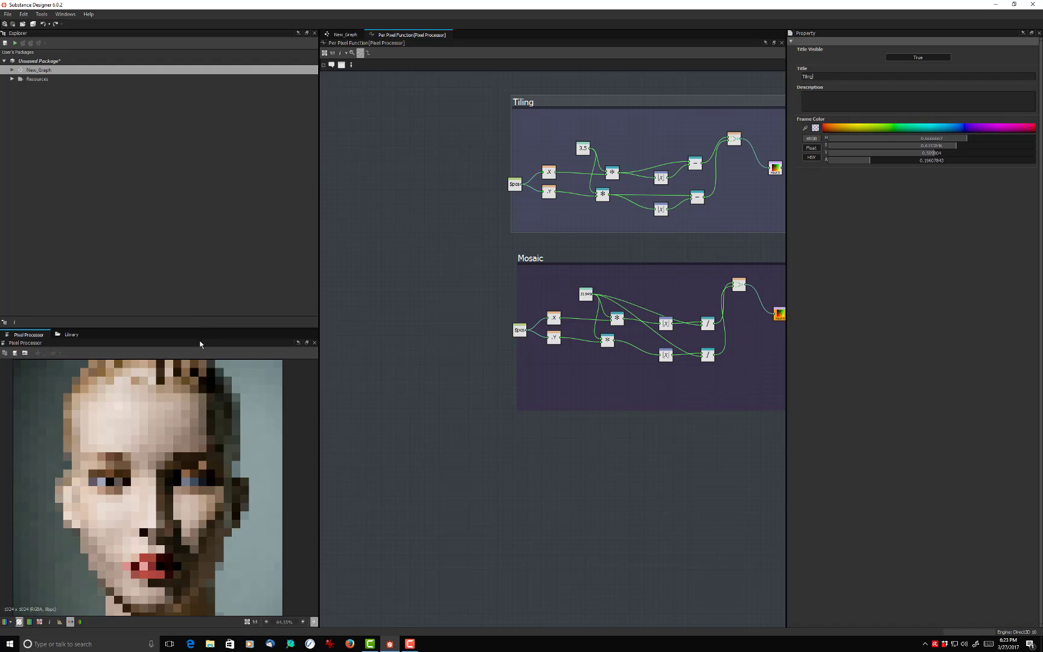
pyautogui.moveTo(198, 328); pyautogui.dragTo(198, 261)
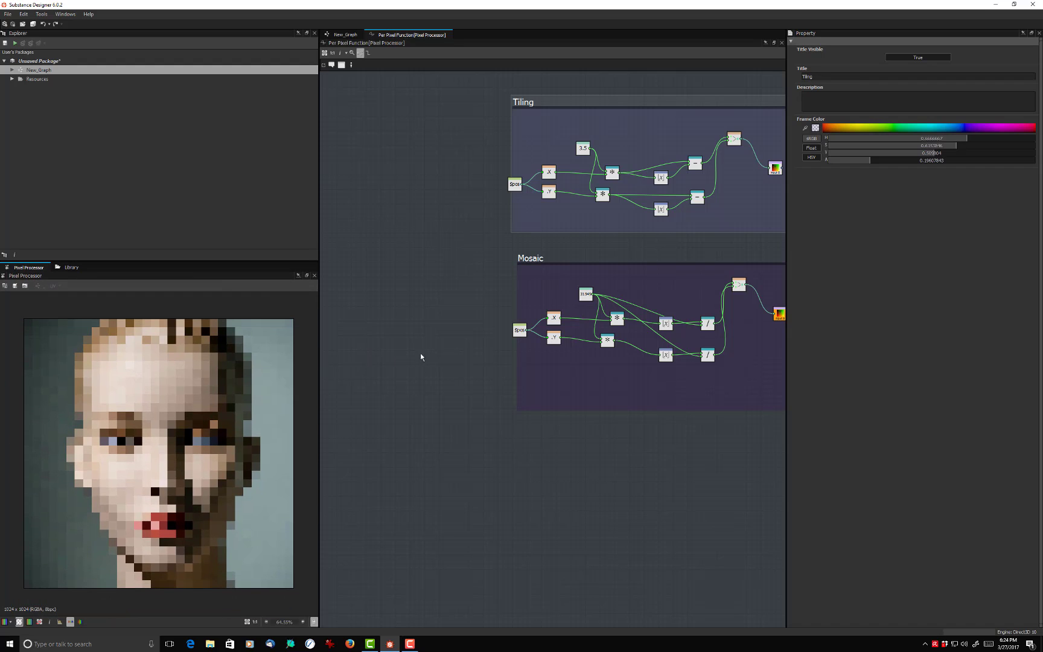
# - Set the Pixel Processor's color mode to Grayscale in New_Graph and reopen its per pixel function for editing
pyautogui.moveTo(437, 341); pyautogui.dragTo(347, 414, button='middle')
pyautogui.scroll(-3, 398, 374)
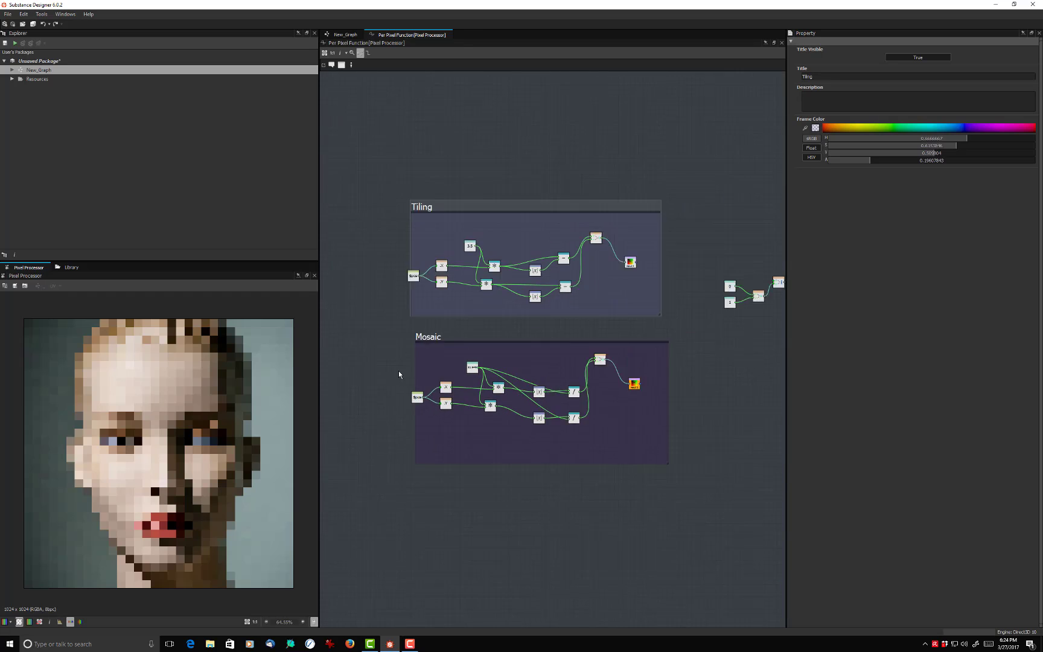
pyautogui.moveTo(503, 415); pyautogui.dragTo(475, 391, button='middle')
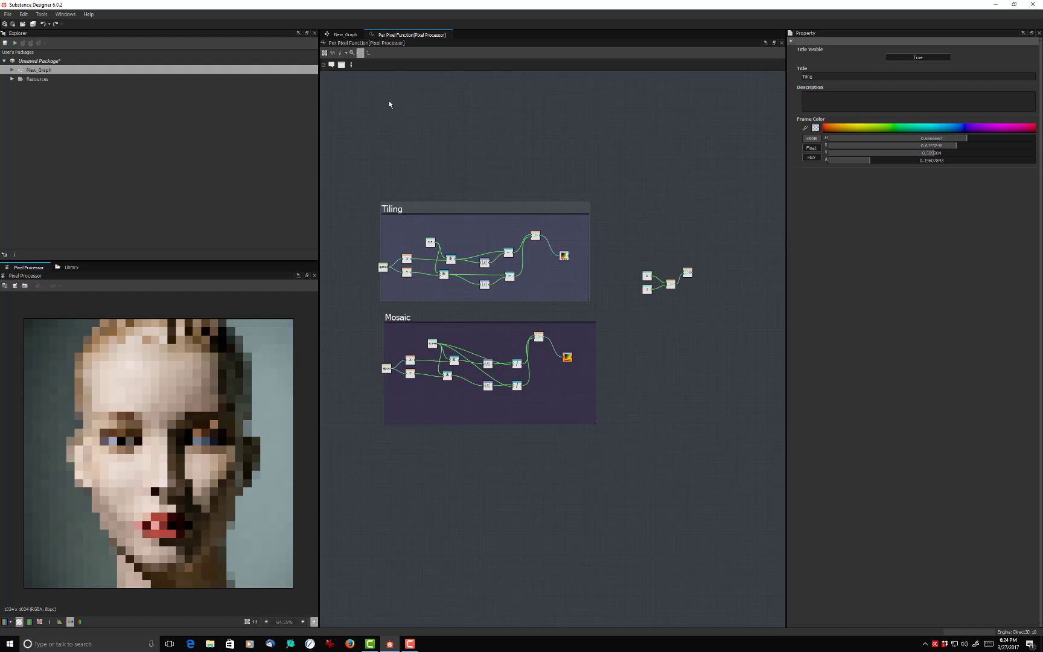
pyautogui.click(373, 84)
pyautogui.click(348, 35)
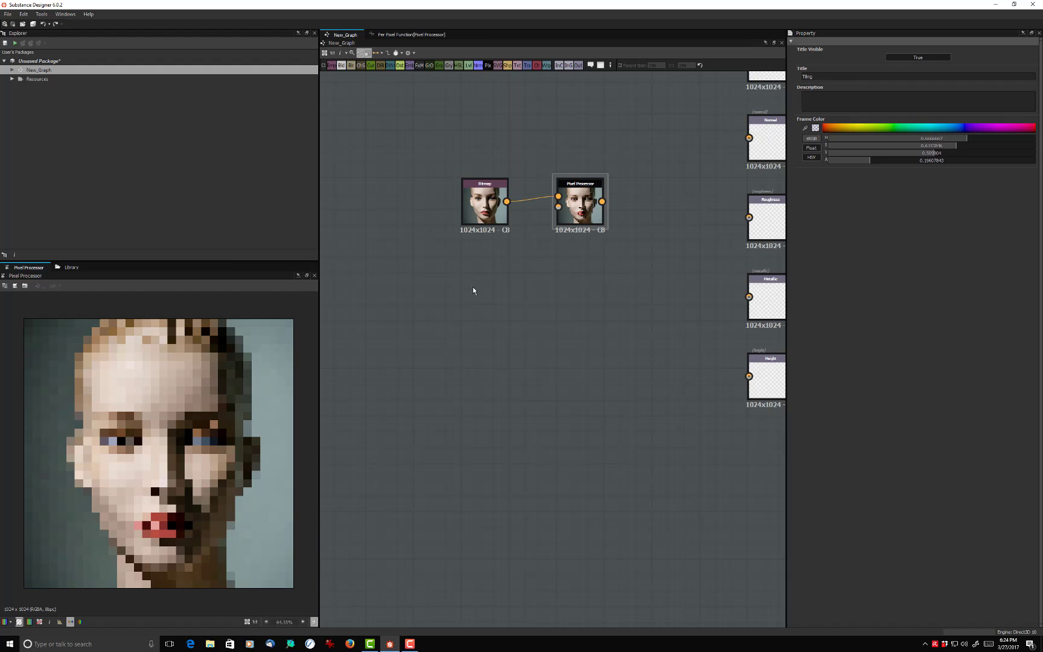
pyautogui.click(578, 204)
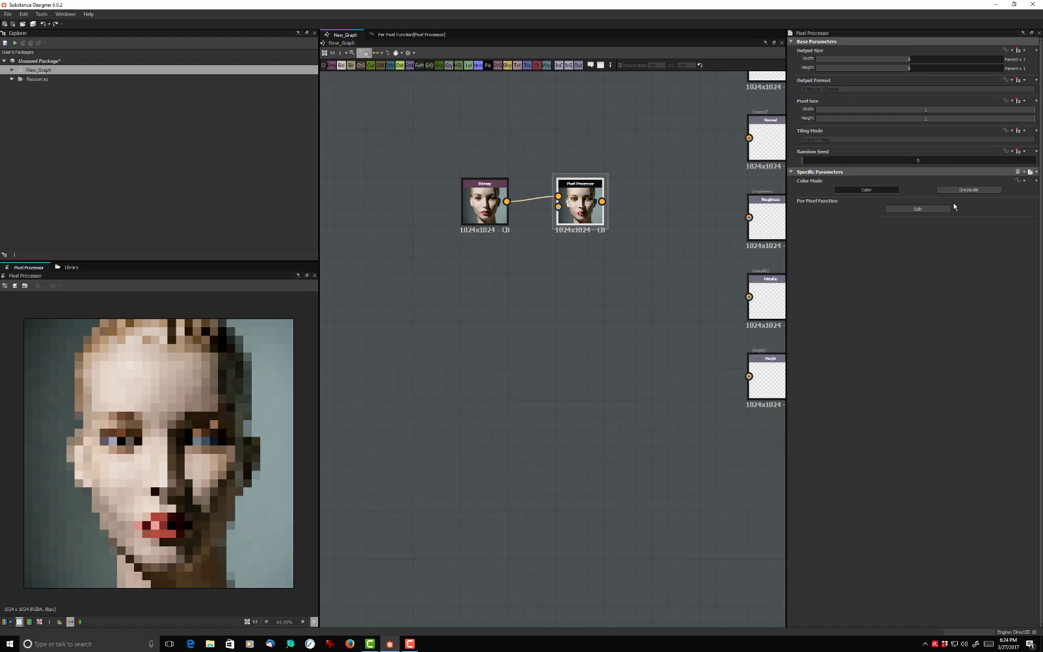
pyautogui.click(980, 190)
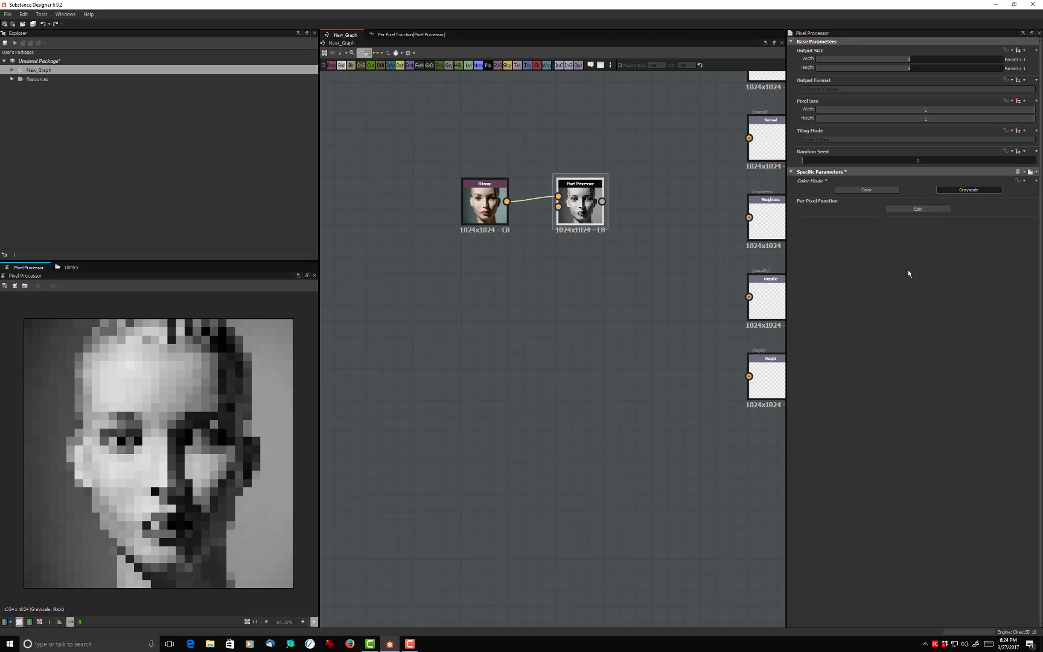
pyautogui.click(927, 210)
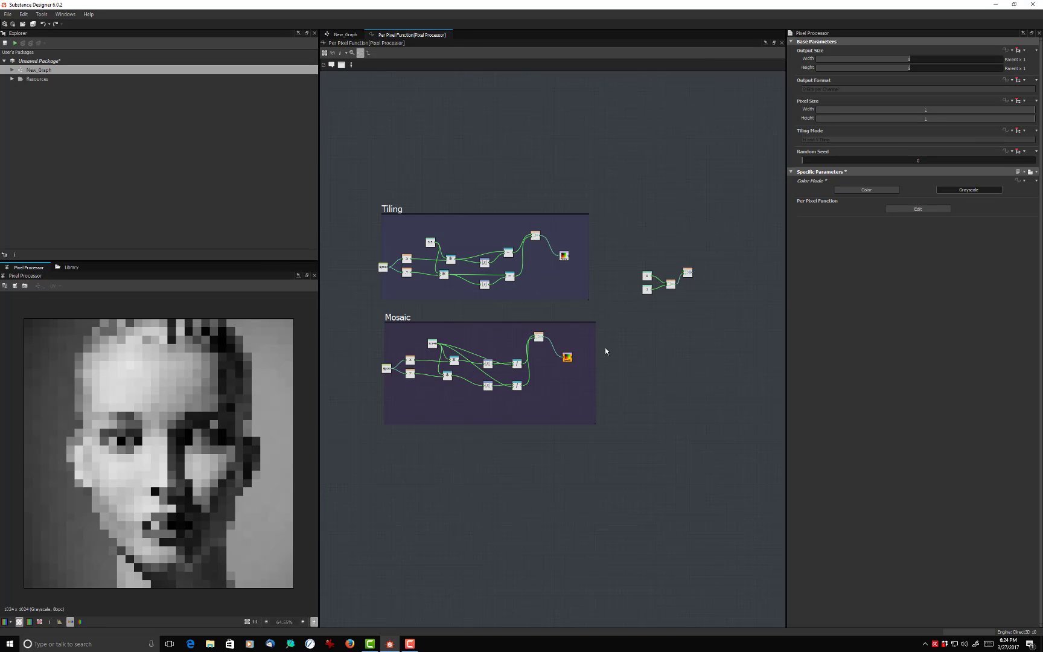
# - Add an FX-Map node below the Bitmap node in New_Graph and set its color mode to Grayscale
pyautogui.moveTo(606, 354); pyautogui.dragTo(631, 342, button='middle')
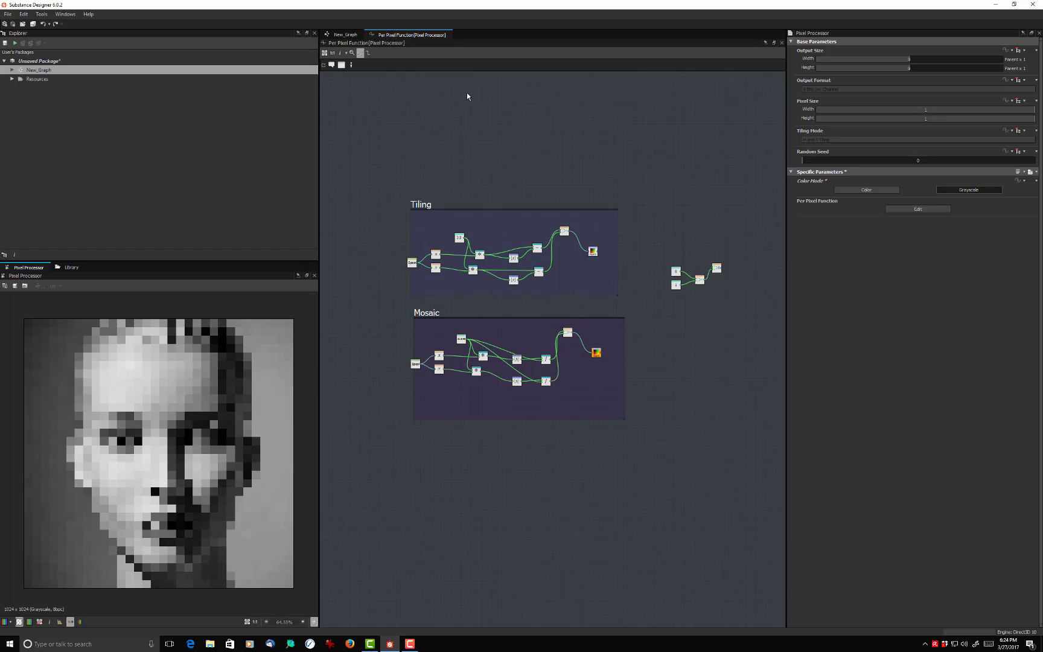
pyautogui.click(347, 35)
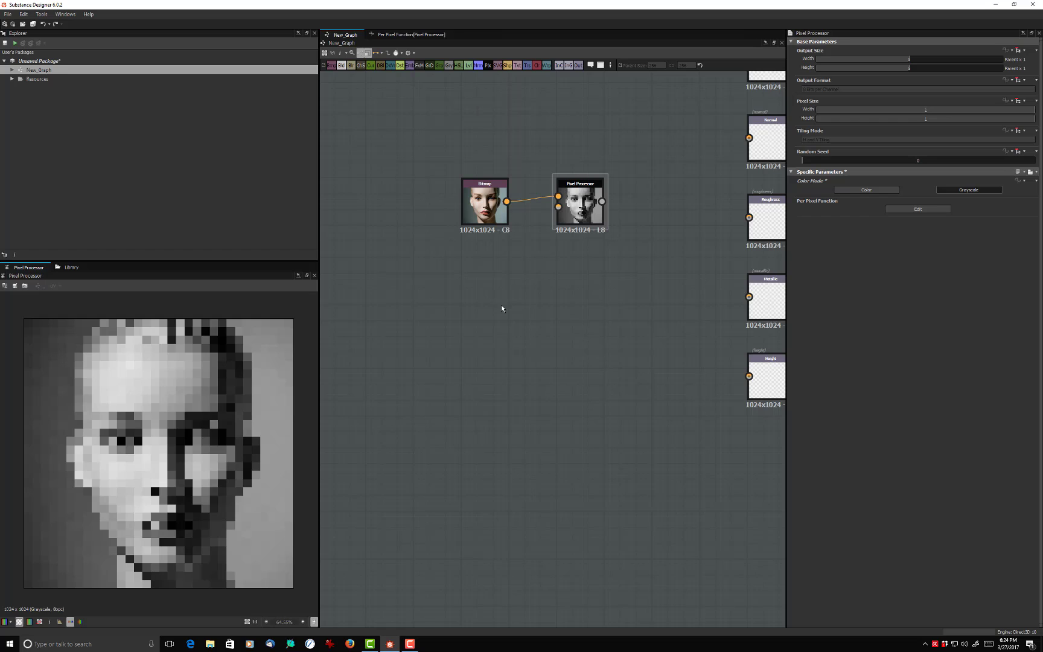
pyautogui.press('space')
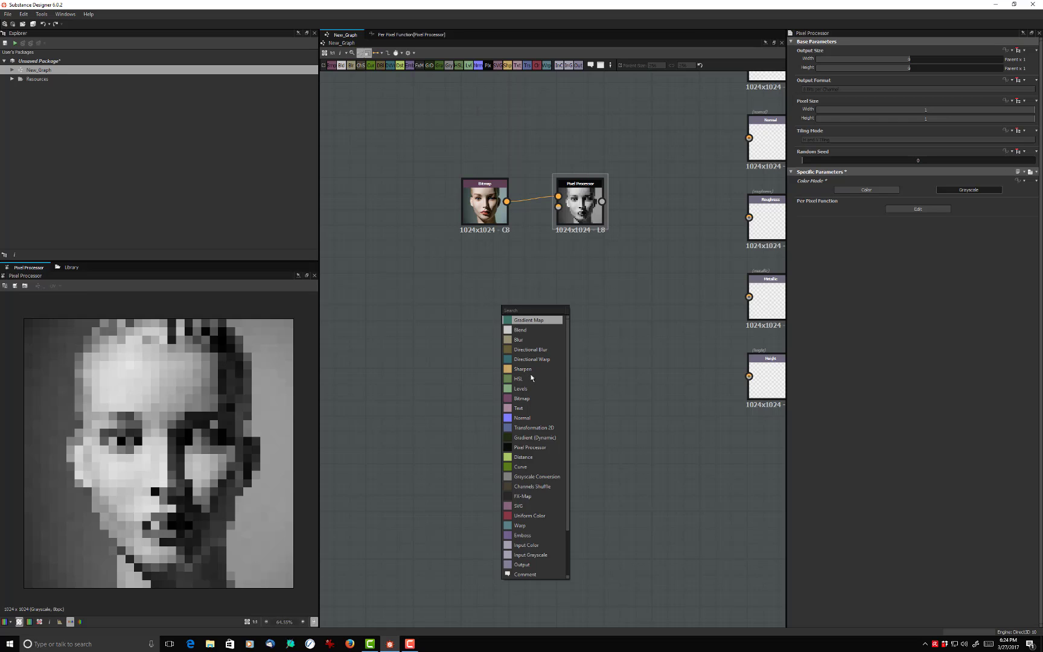
pyautogui.click(524, 496)
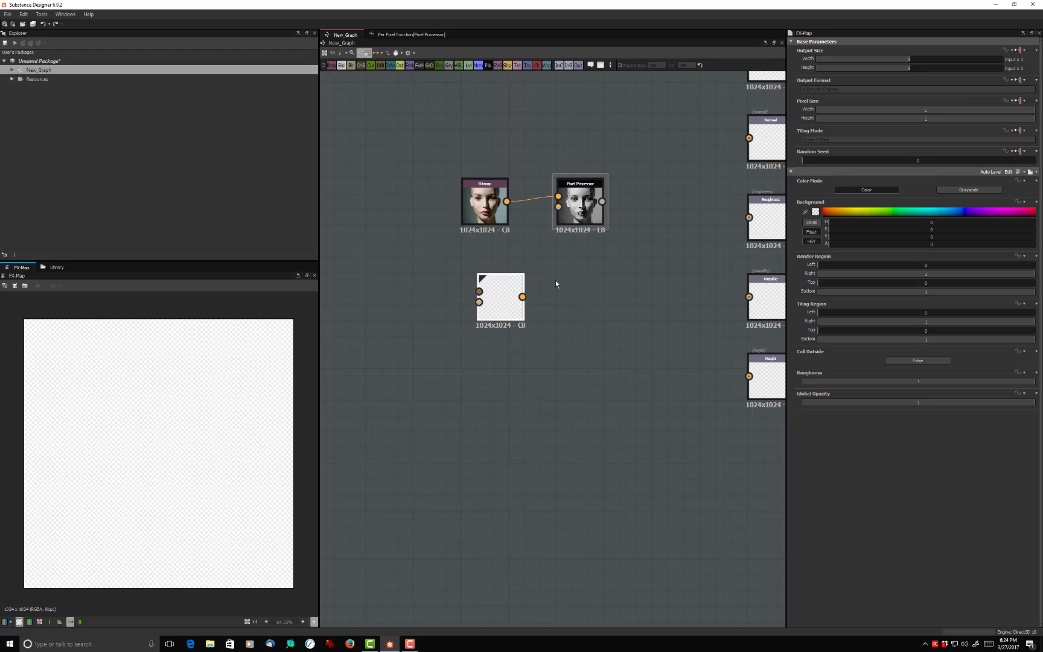
pyautogui.click(961, 188)
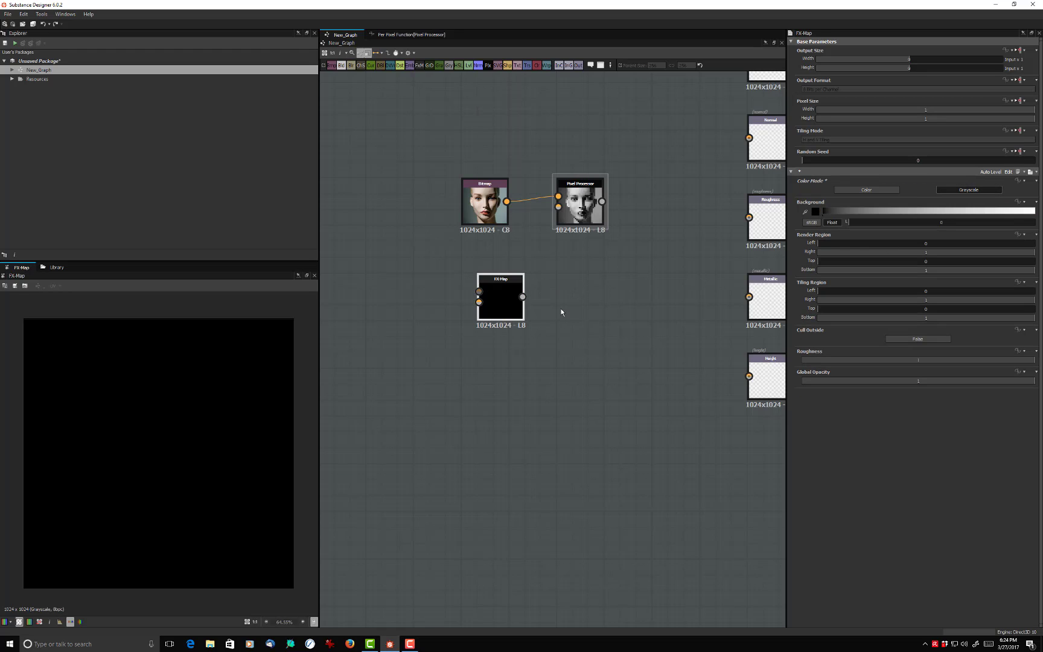
# - Open the FX-Map's internal graph for editing and bring up the pattern choices of its Quadrant node
pyautogui.doubleClick(495, 308)
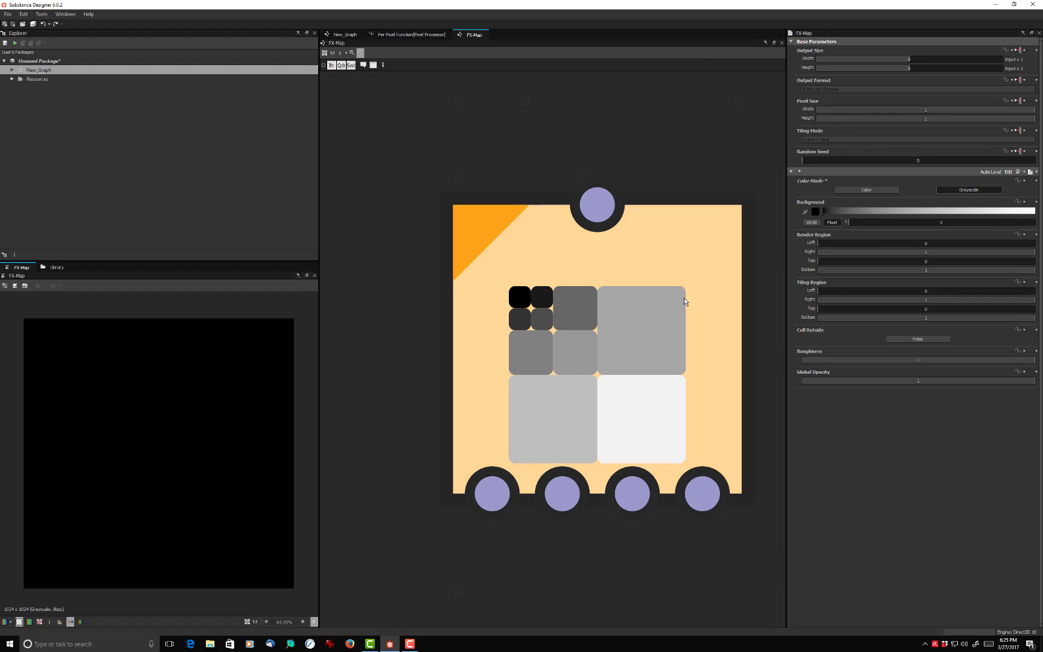
pyautogui.click(683, 298)
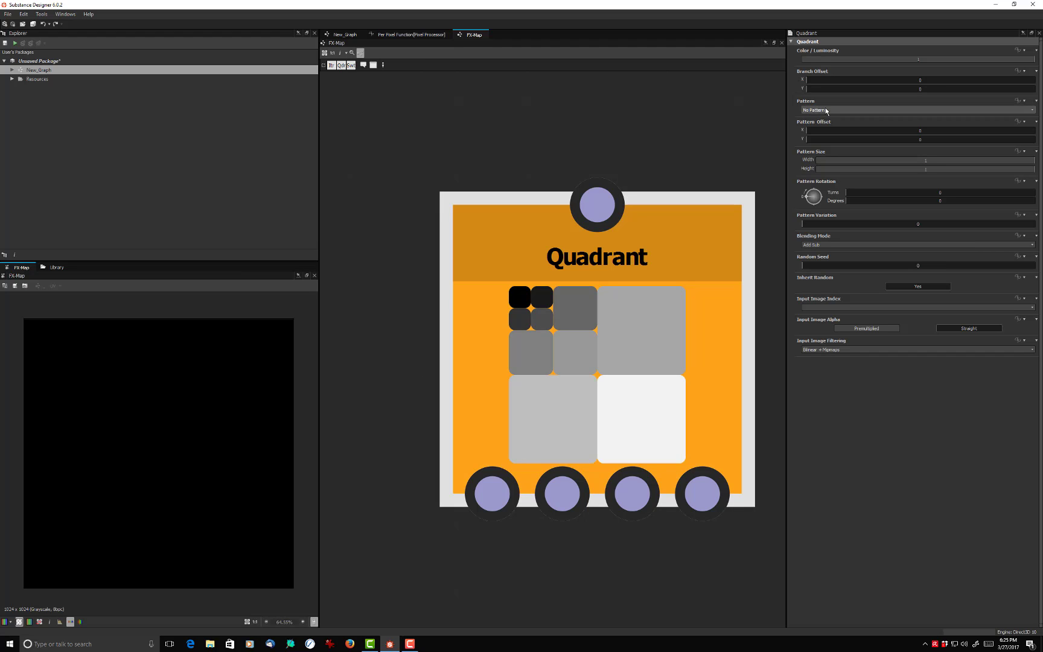
pyautogui.click(826, 110)
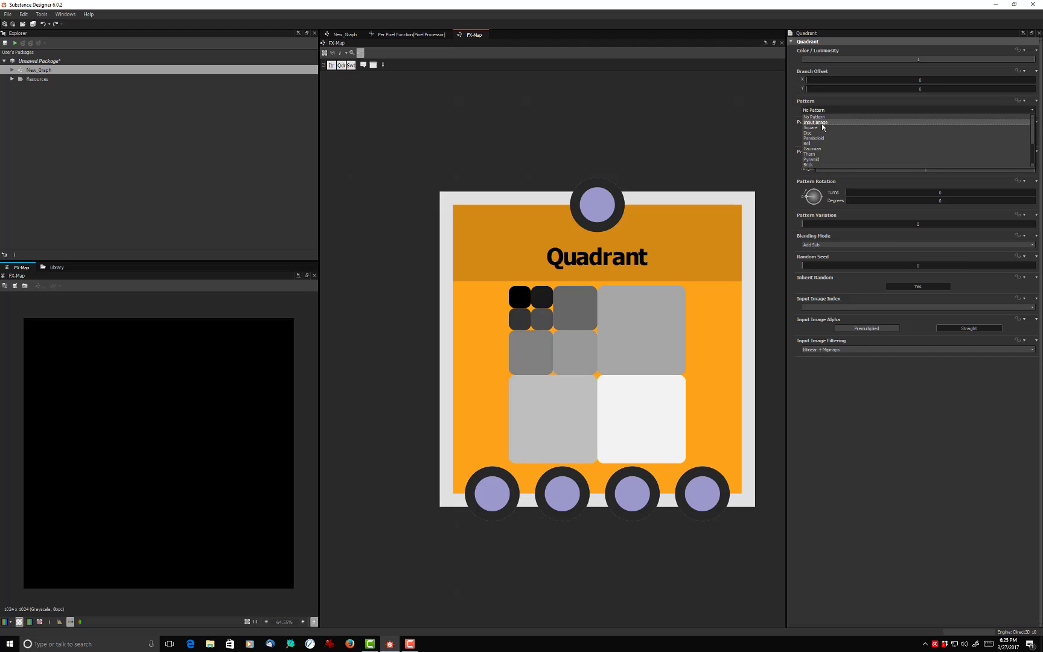
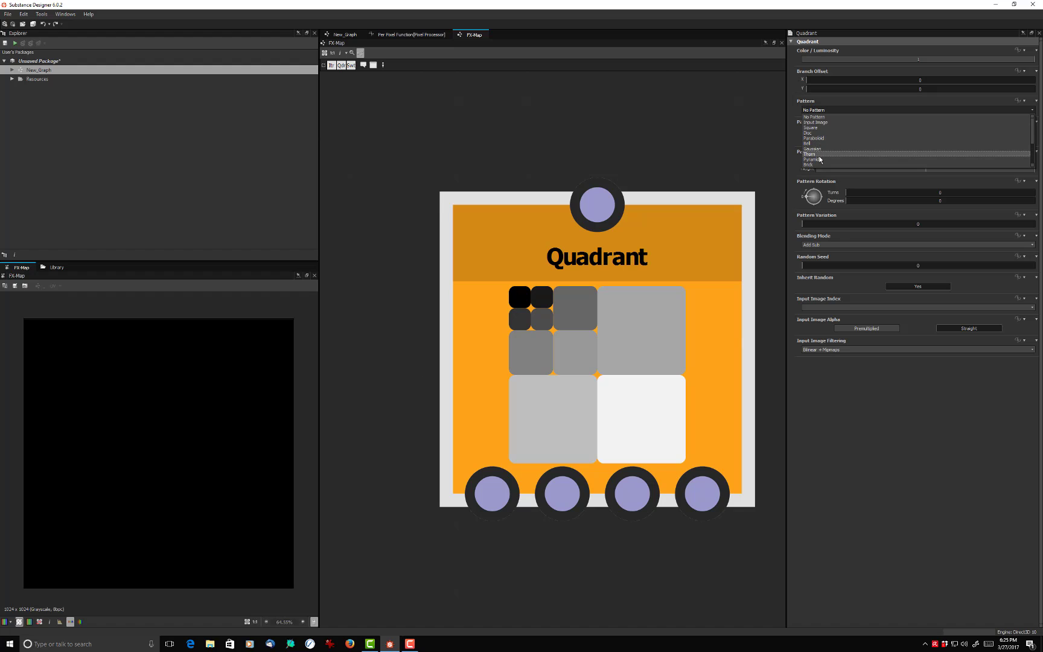
# - Set the Quadrant node's pattern to Pyramid and return to New_Graph
pyautogui.click(819, 160)
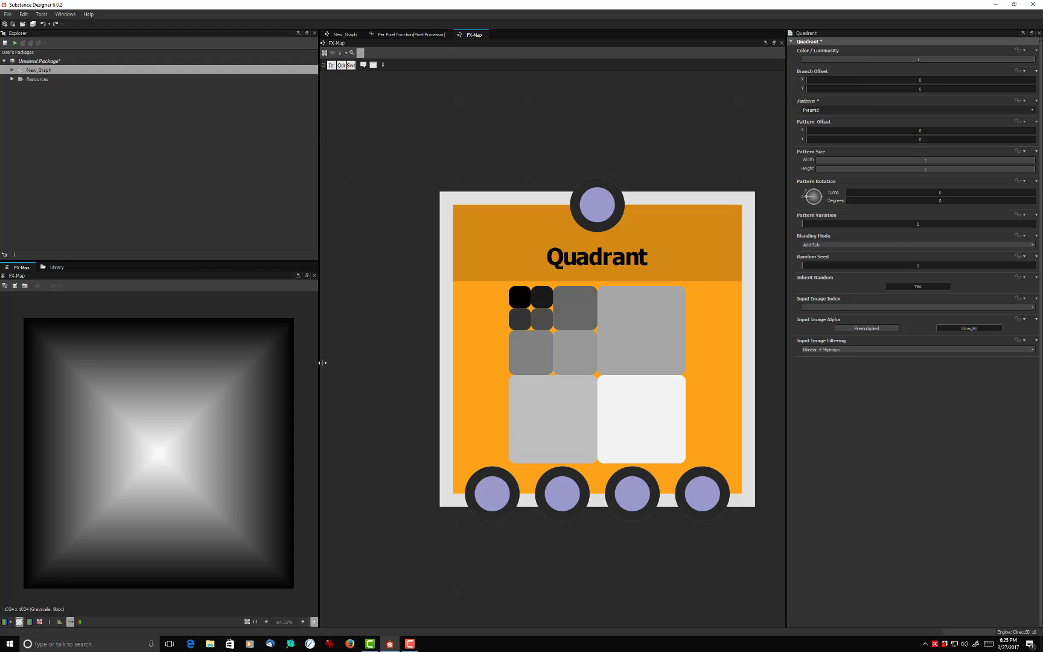
pyautogui.scroll(-3, 444, 255)
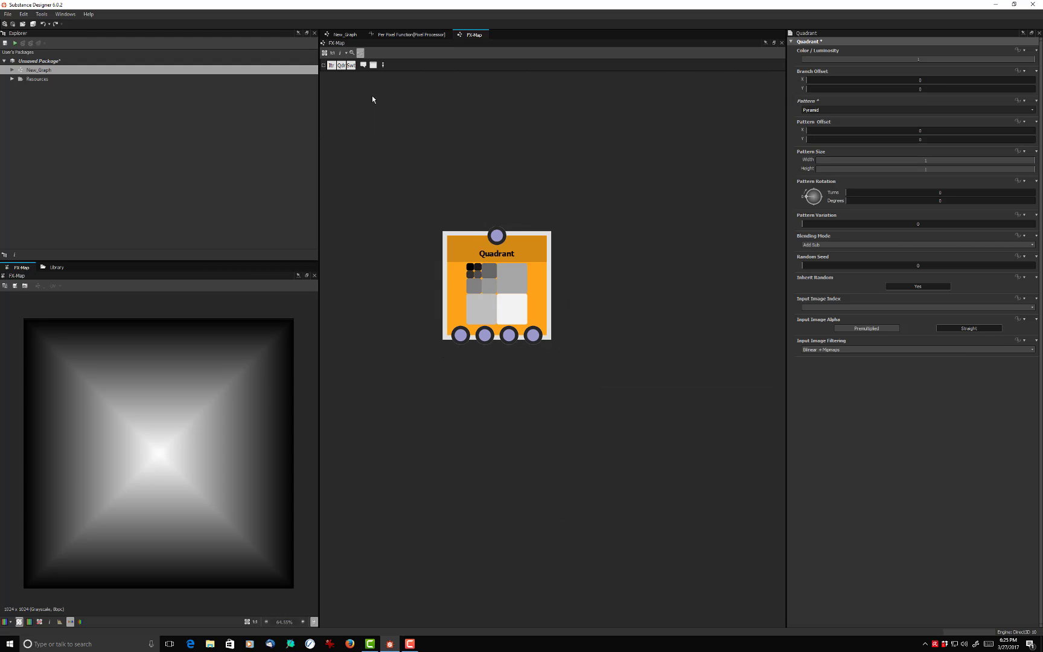
pyautogui.click(345, 35)
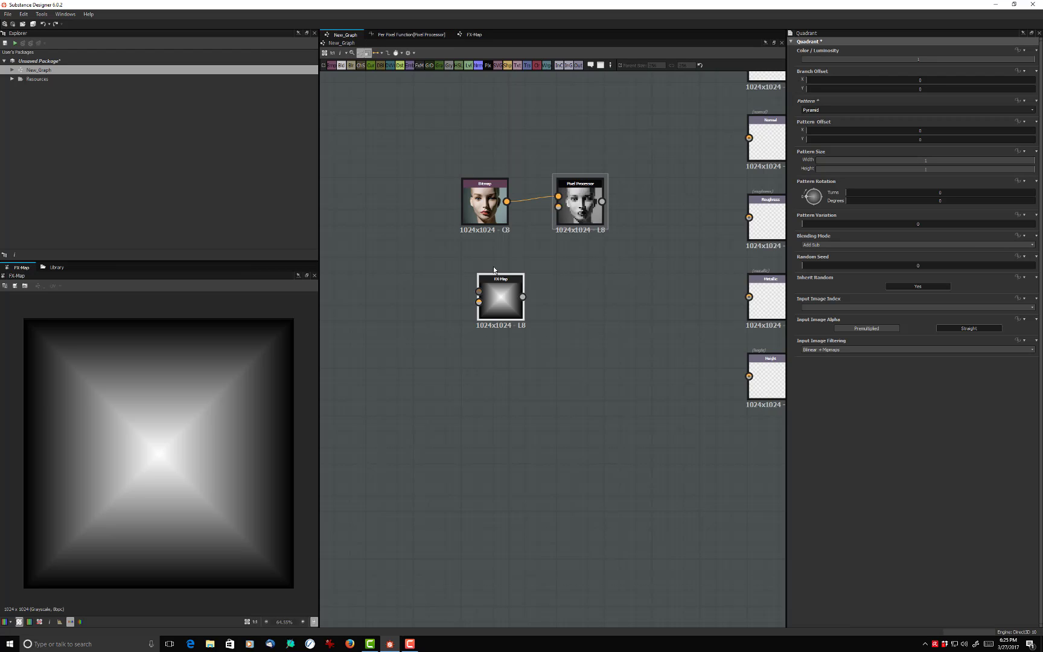
# - Connect the FX-Map output to the Pixel Processor's second input, spacing the Bitmap and FX-Map nodes out in front of it
pyautogui.moveTo(499, 304); pyautogui.dragTo(435, 281)
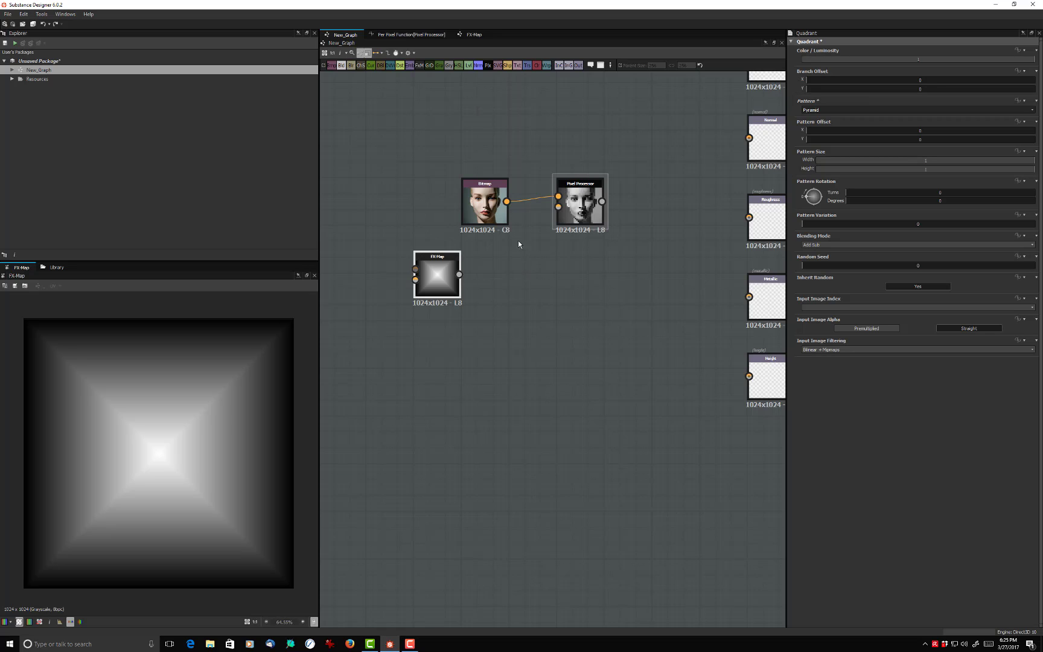
pyautogui.moveTo(492, 208); pyautogui.dragTo(492, 192)
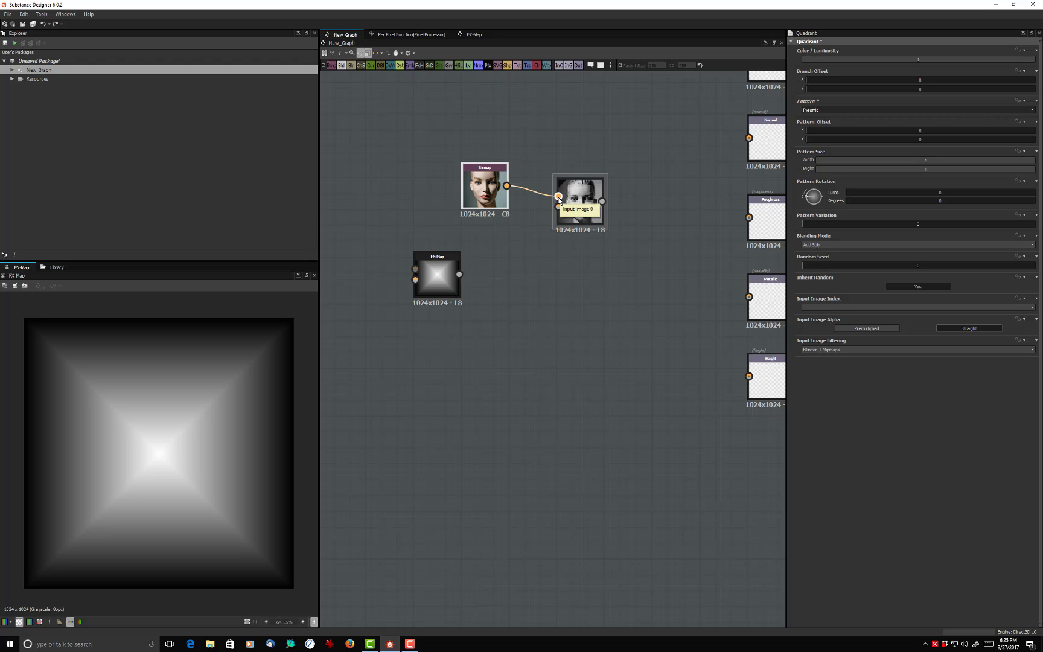
pyautogui.moveTo(487, 195); pyautogui.dragTo(472, 179)
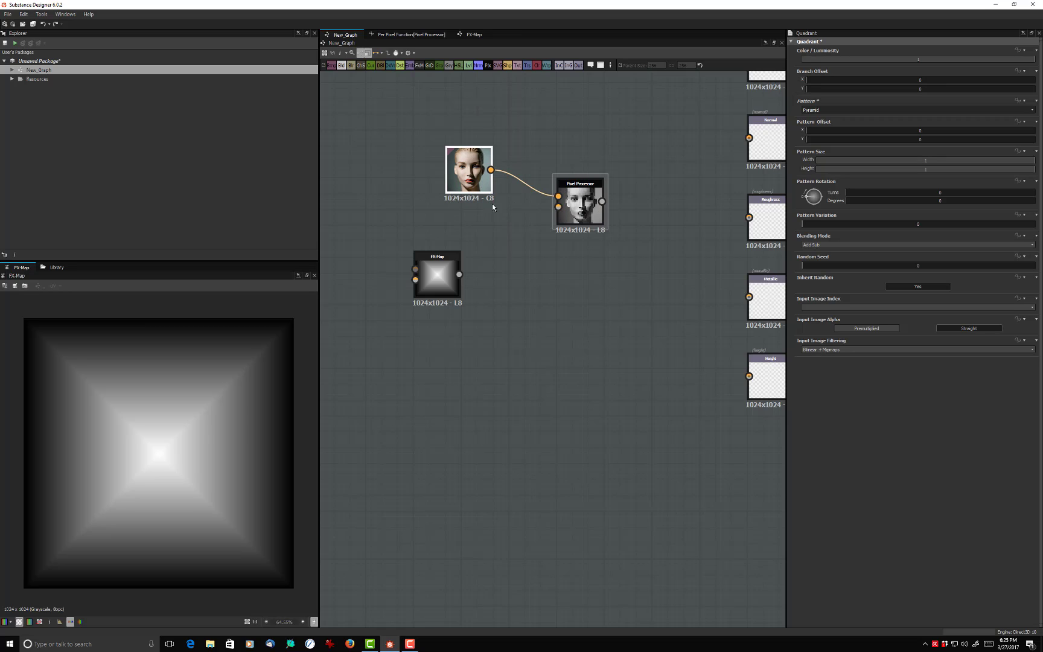
pyautogui.moveTo(459, 275); pyautogui.dragTo(558, 201)
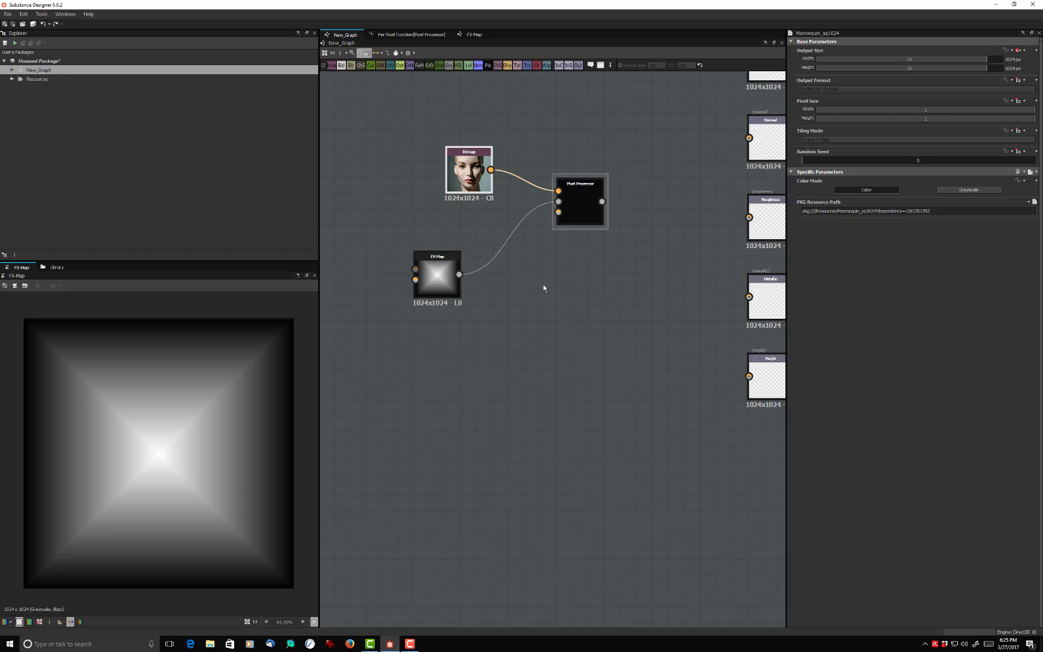
pyautogui.moveTo(469, 175); pyautogui.dragTo(422, 166)
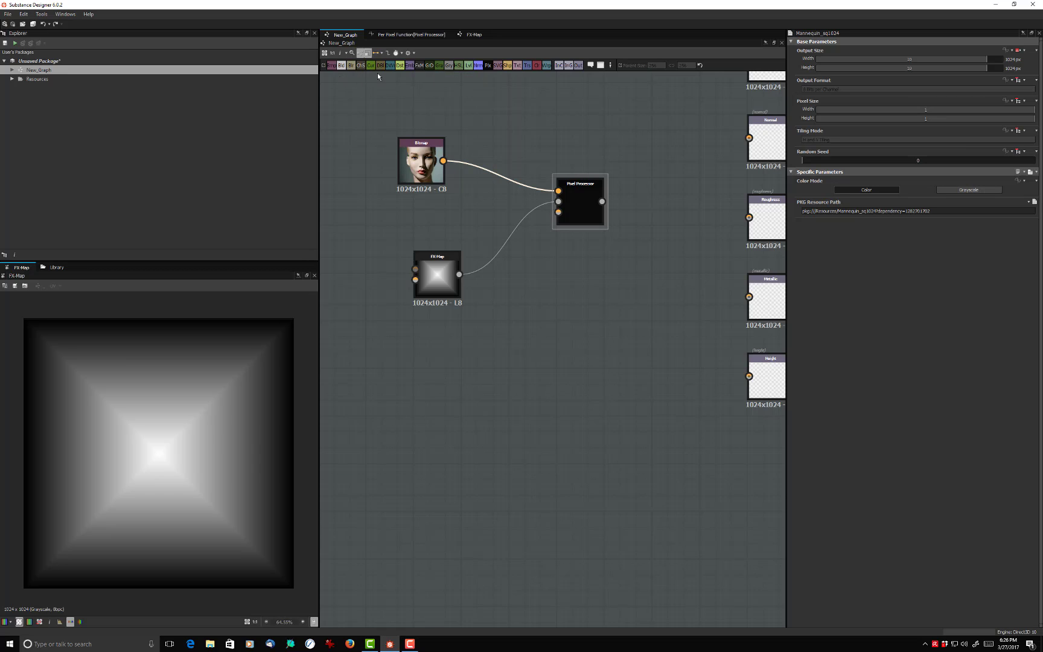
# - Insert a Grayscale Conversion node between the Bitmap and the Pixel Processor's first input, lined up between the two
pyautogui.press('space')
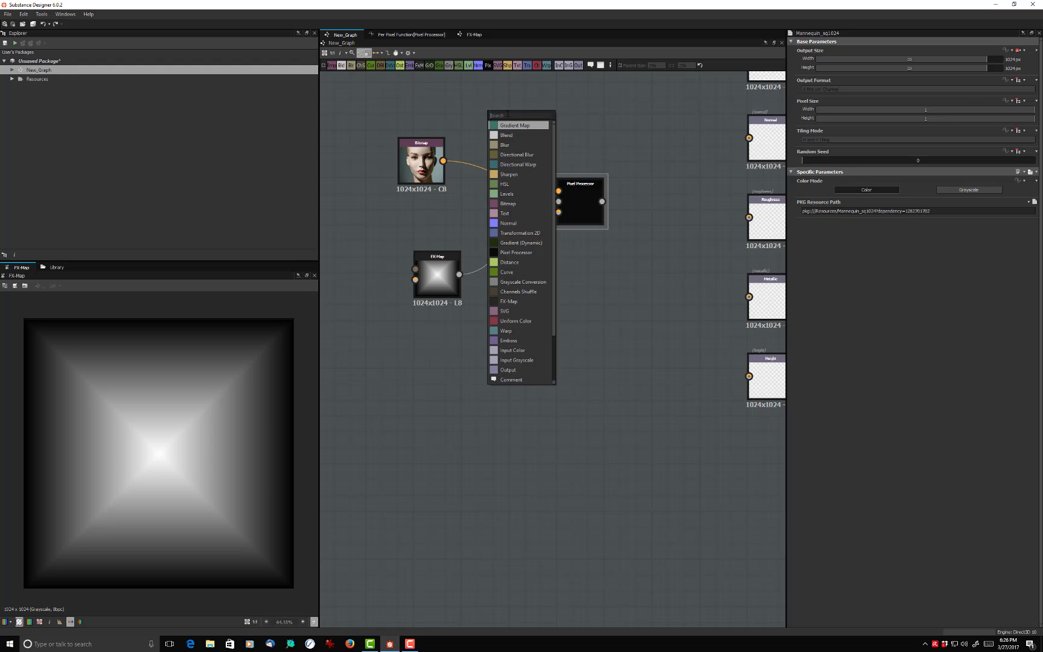
pyautogui.write('gl')
pyautogui.write('a')
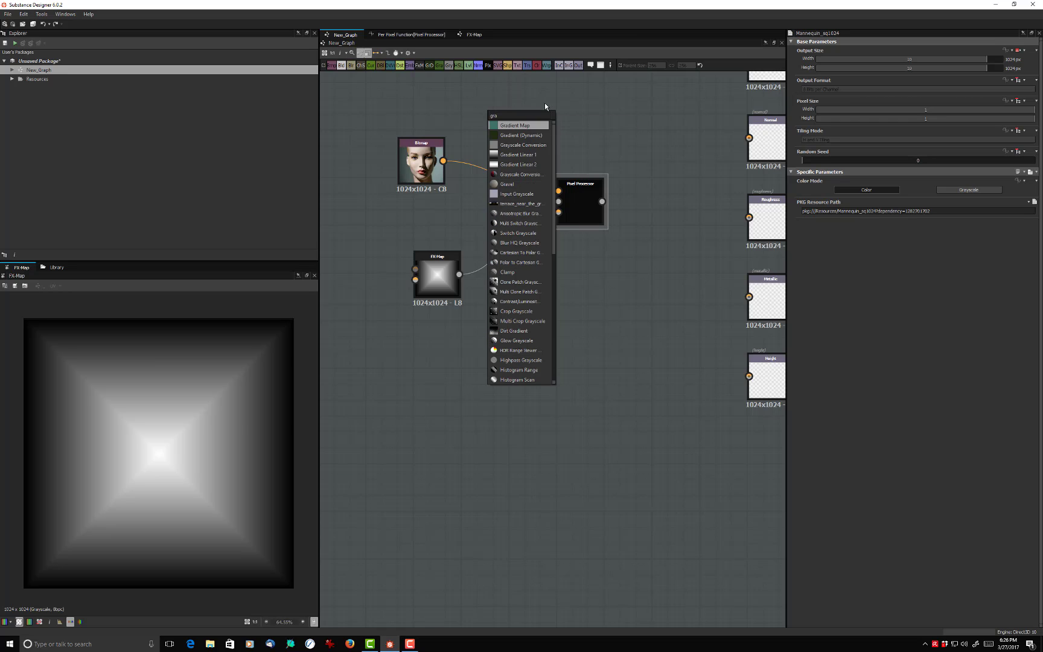
pyautogui.click(512, 146)
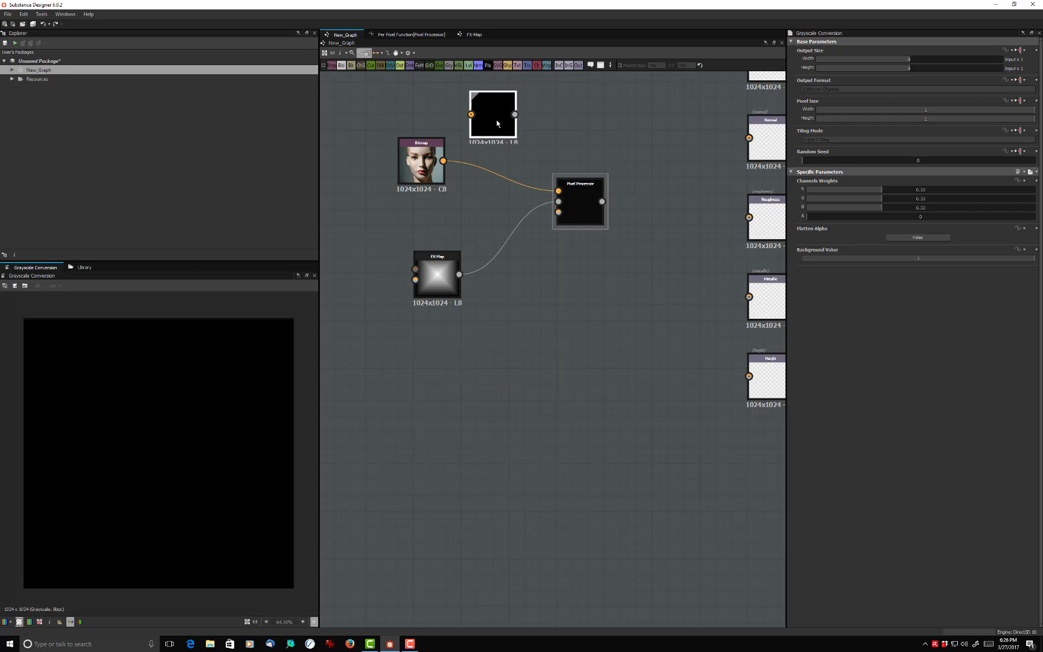
pyautogui.moveTo(496, 120); pyautogui.dragTo(512, 135)
pyautogui.moveTo(443, 160); pyautogui.dragTo(558, 191)
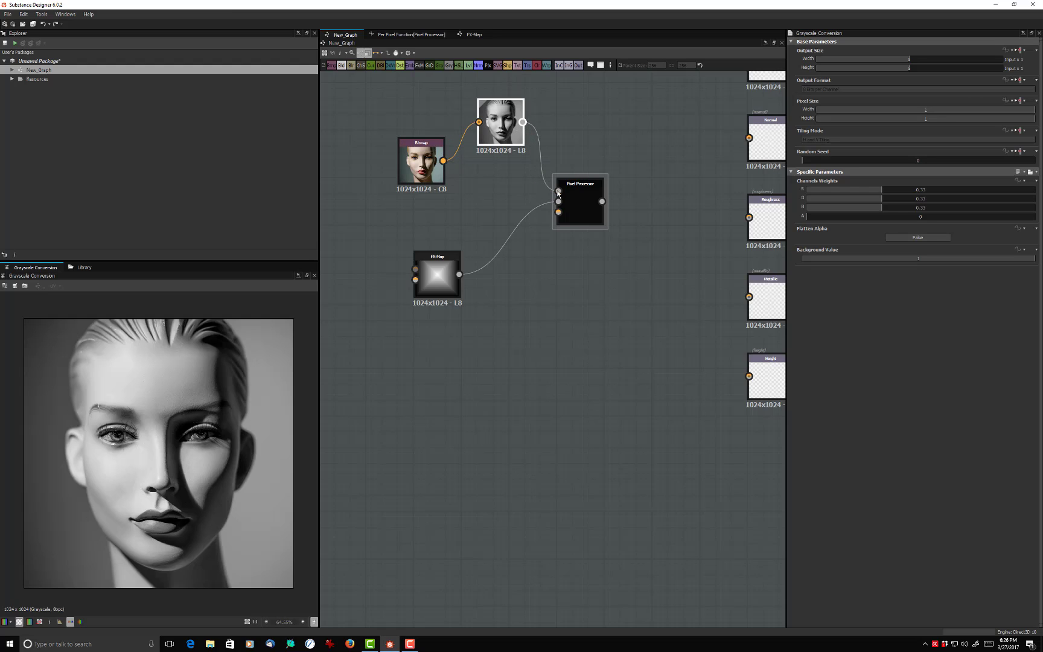
pyautogui.moveTo(495, 139); pyautogui.dragTo(520, 160)
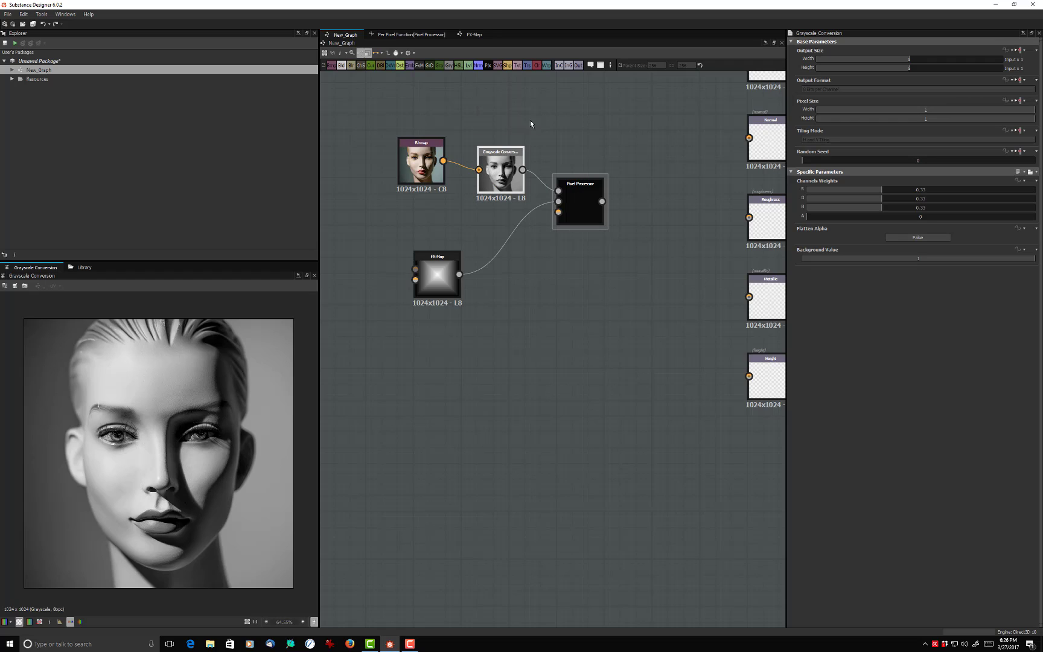
# - Reopen the Pixel Processor's per pixel function and make the Tiling group's Sample Color node the output node
pyautogui.doubleClick(581, 197)
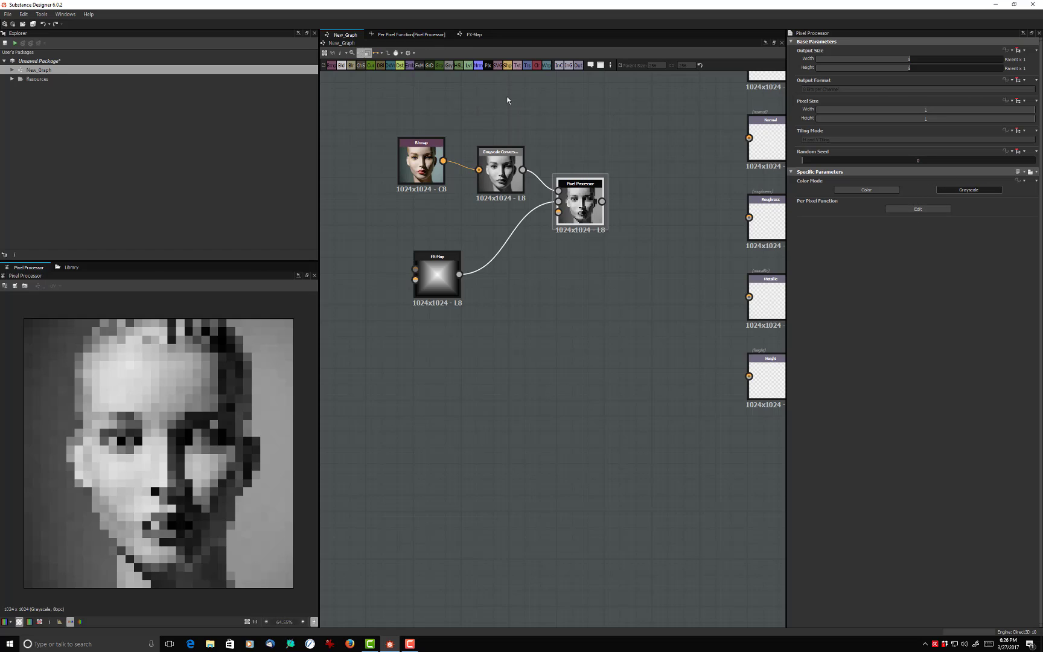
pyautogui.click(914, 209)
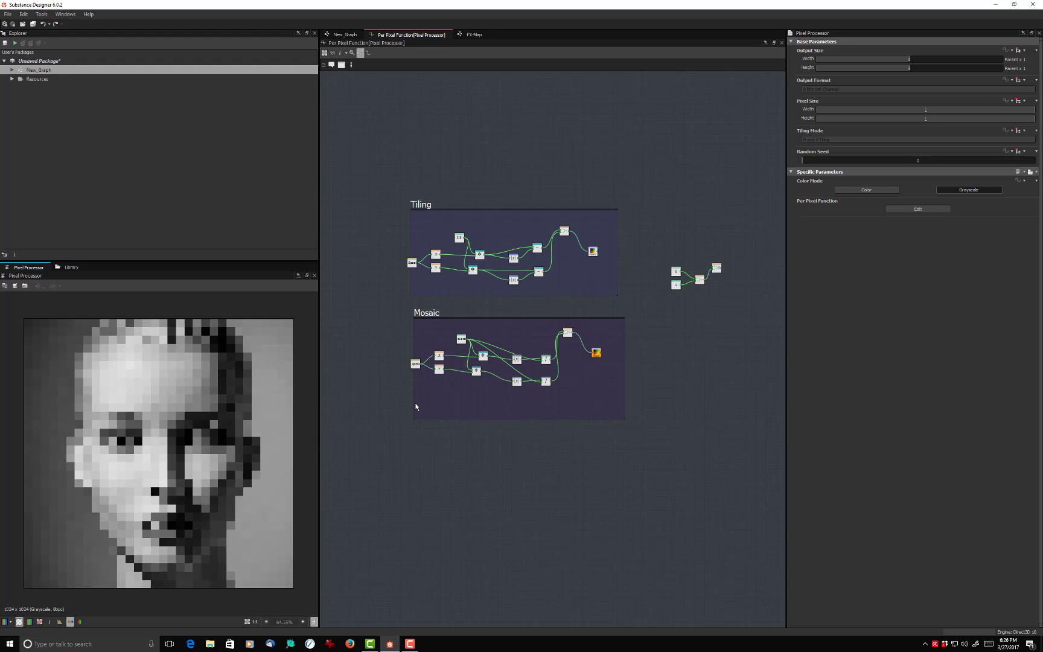
pyautogui.scroll(3, 415, 407)
pyautogui.moveTo(613, 460); pyautogui.dragTo(596, 551, button='middle')
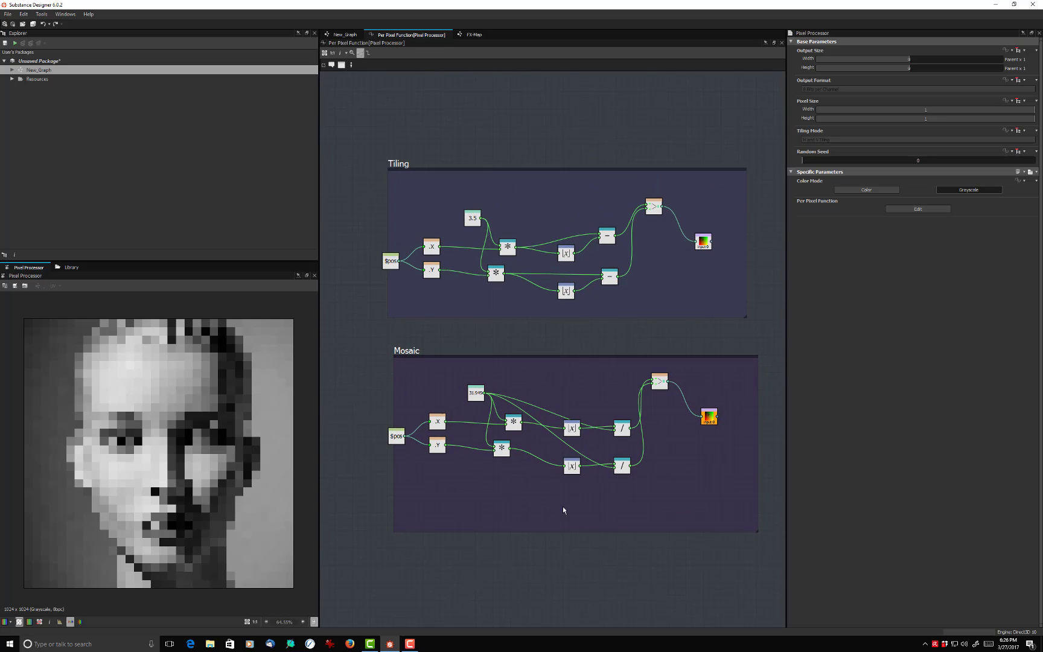
pyautogui.rightClick(705, 245)
pyautogui.click(729, 275)
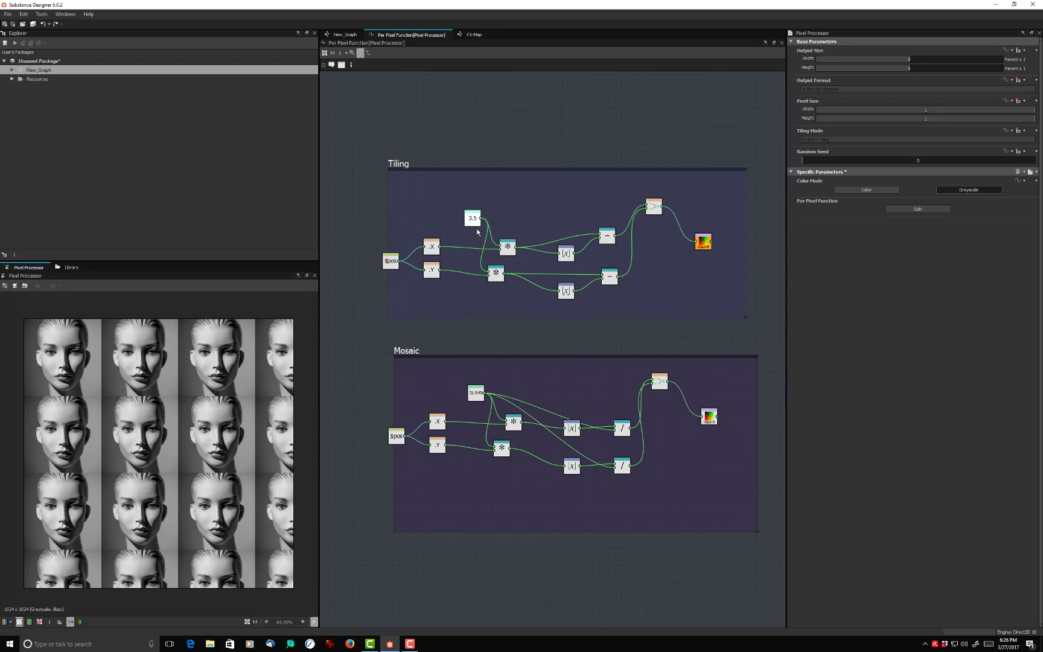
# - Set the Mosaic group's float constant to 30
pyautogui.click(476, 395)
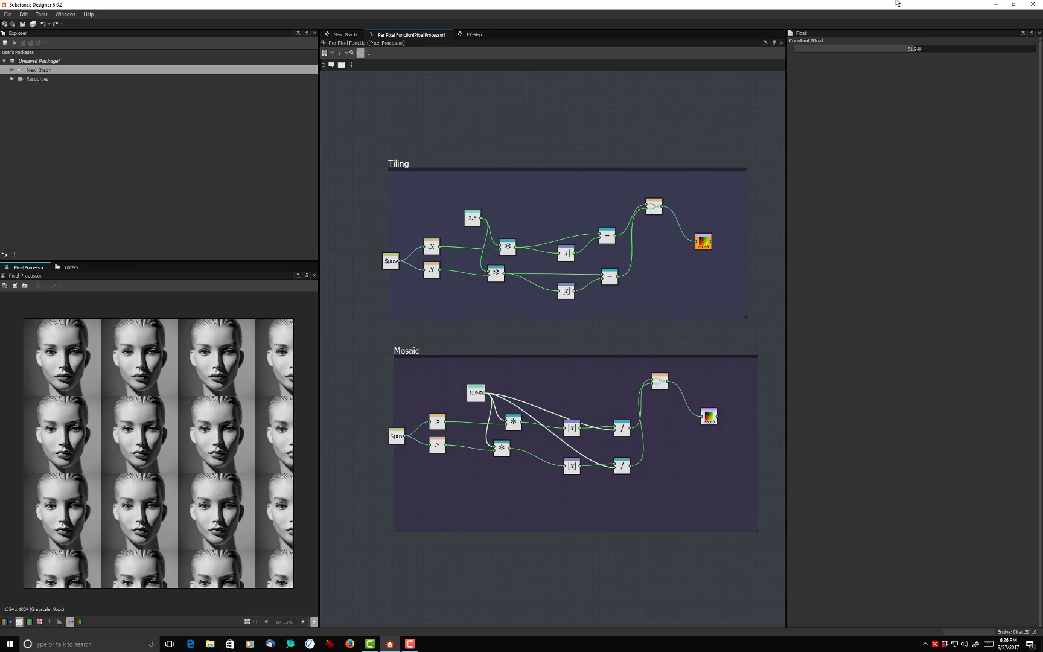
pyautogui.click(931, 49)
pyautogui.doubleClick(932, 49)
pyautogui.write('30')
pyautogui.press('Return')
# - Set the Tiling group's float constant to 30
pyautogui.click(471, 220)
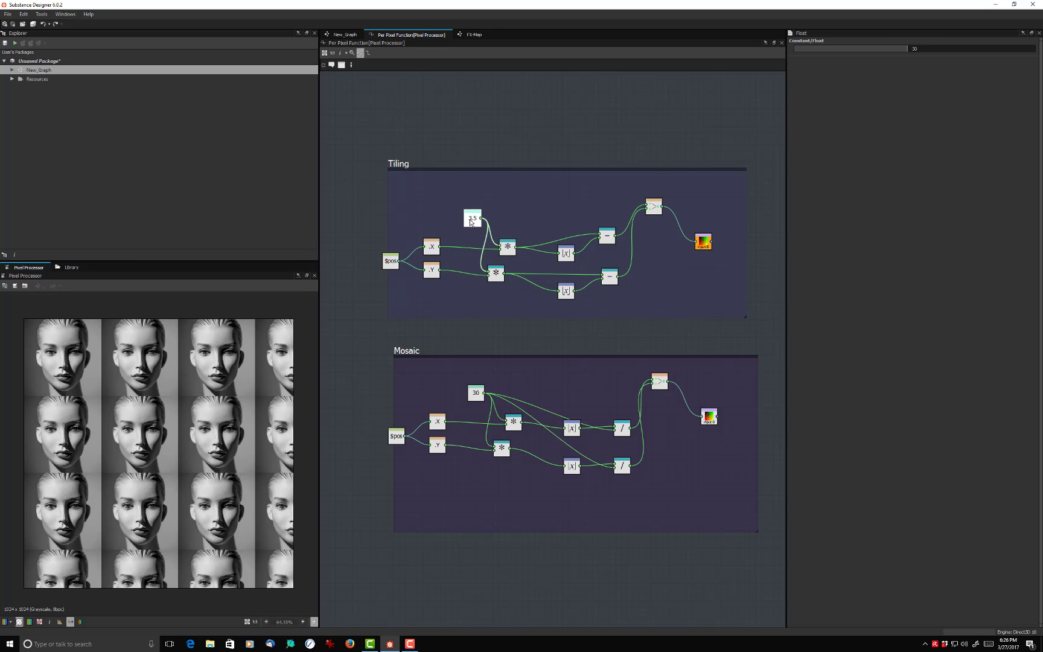
pyautogui.click(920, 48)
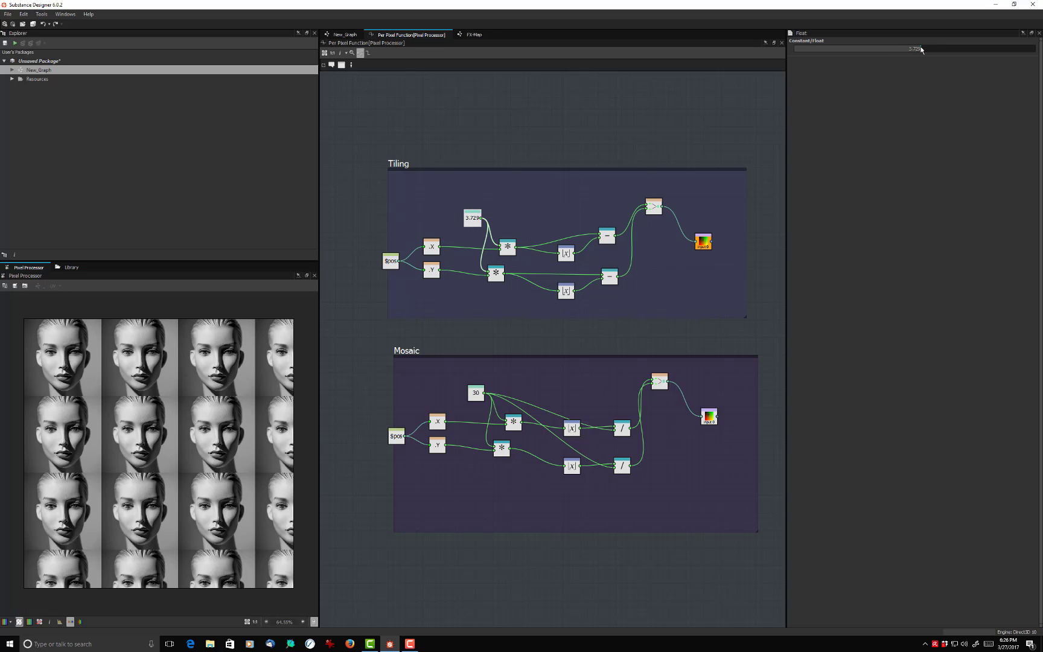
pyautogui.doubleClick(920, 48)
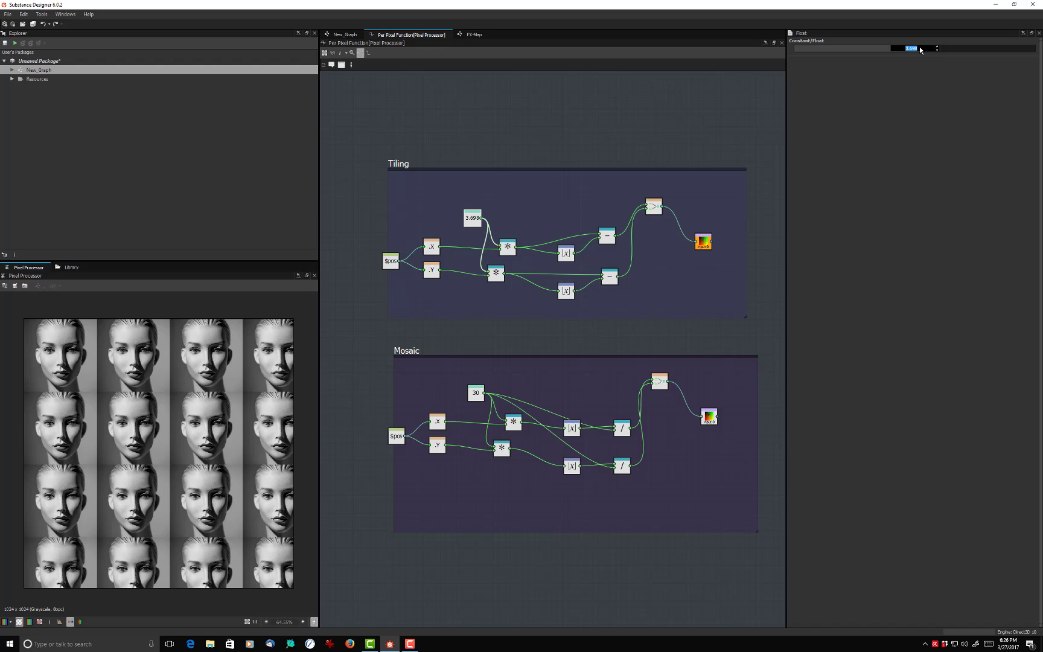
pyautogui.write('30')
pyautogui.press('Return')
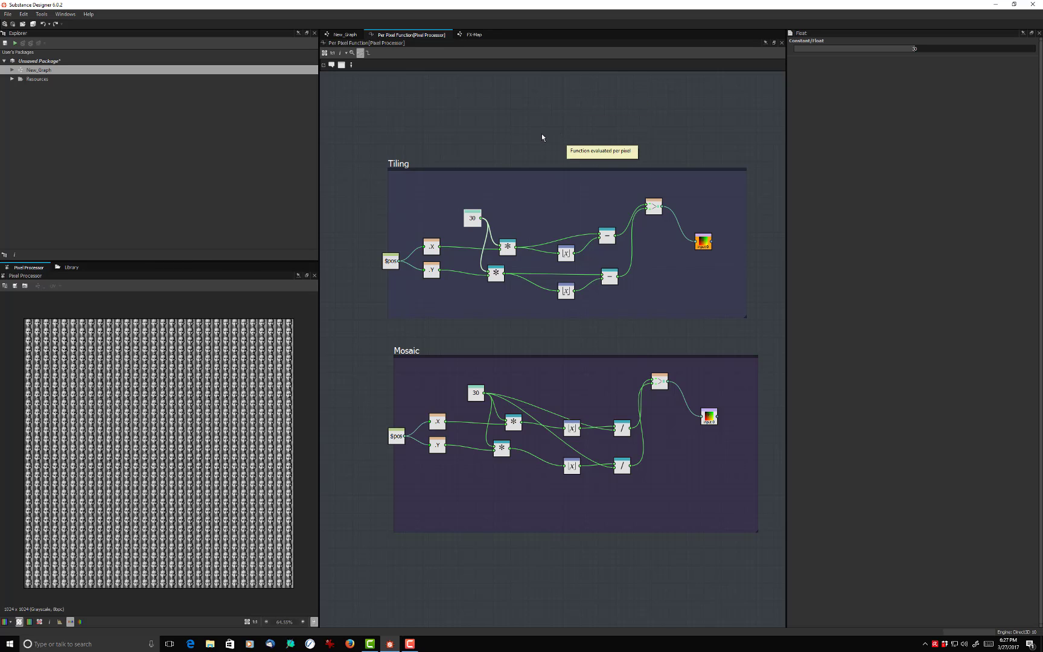
# - Make the Tiling group's Sample Color node sample Input Image 1 with Bilinear filtering
pyautogui.moveTo(543, 97)
pyautogui.mouseDown(button='middle')
pyautogui.moveTo(571, 101)
pyautogui.moveTo(549, 102)
pyautogui.mouseUp(button='middle')
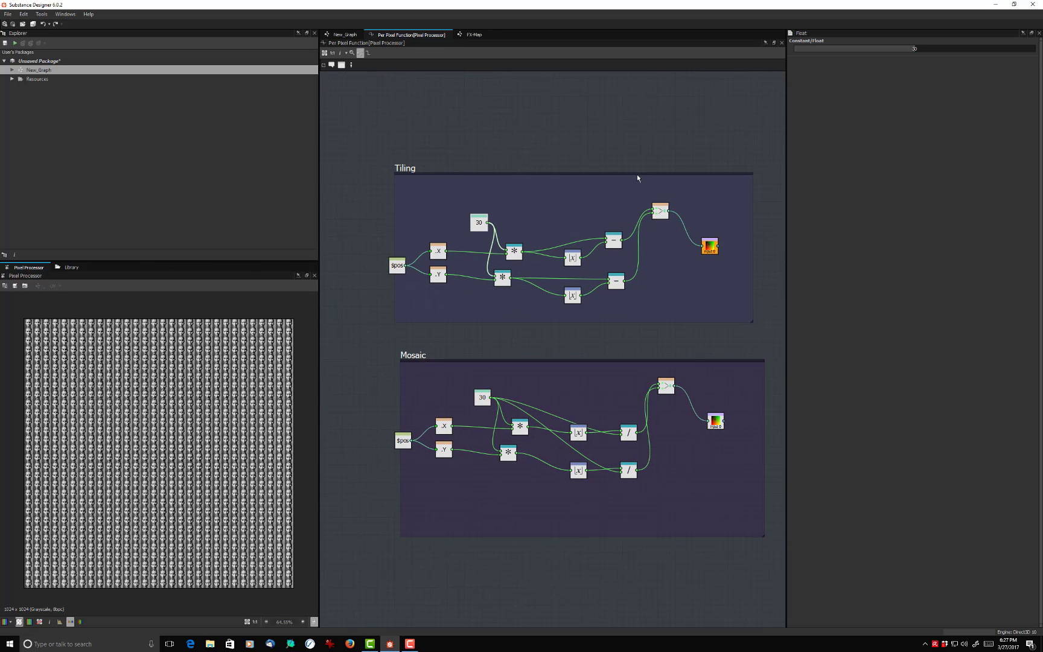
pyautogui.scroll(1, 560, 142)
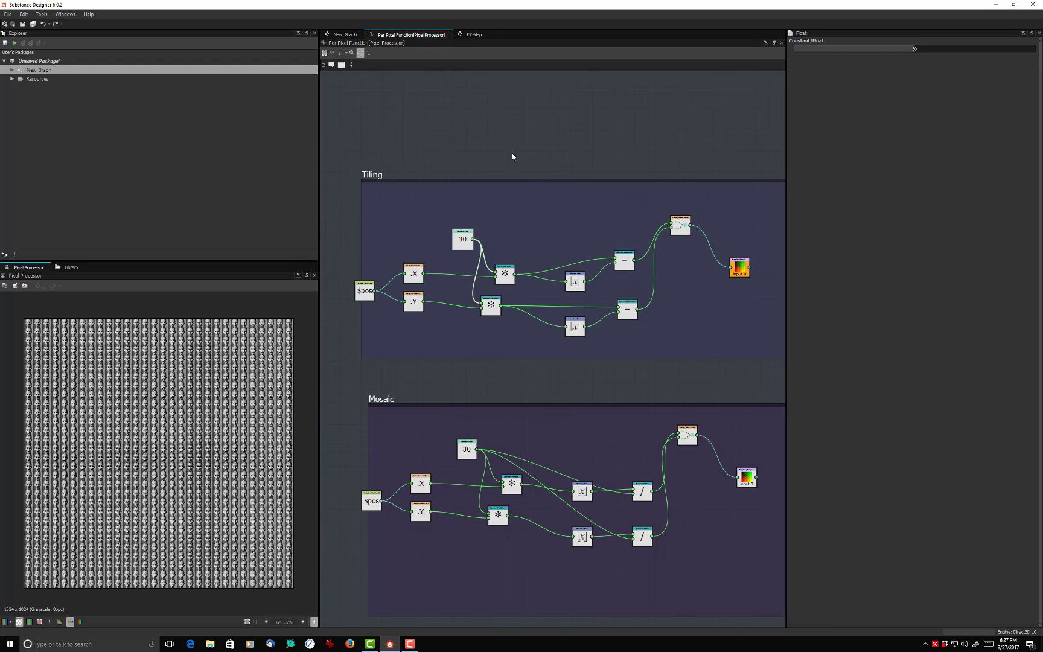
pyautogui.moveTo(535, 140); pyautogui.dragTo(519, 116, button='middle')
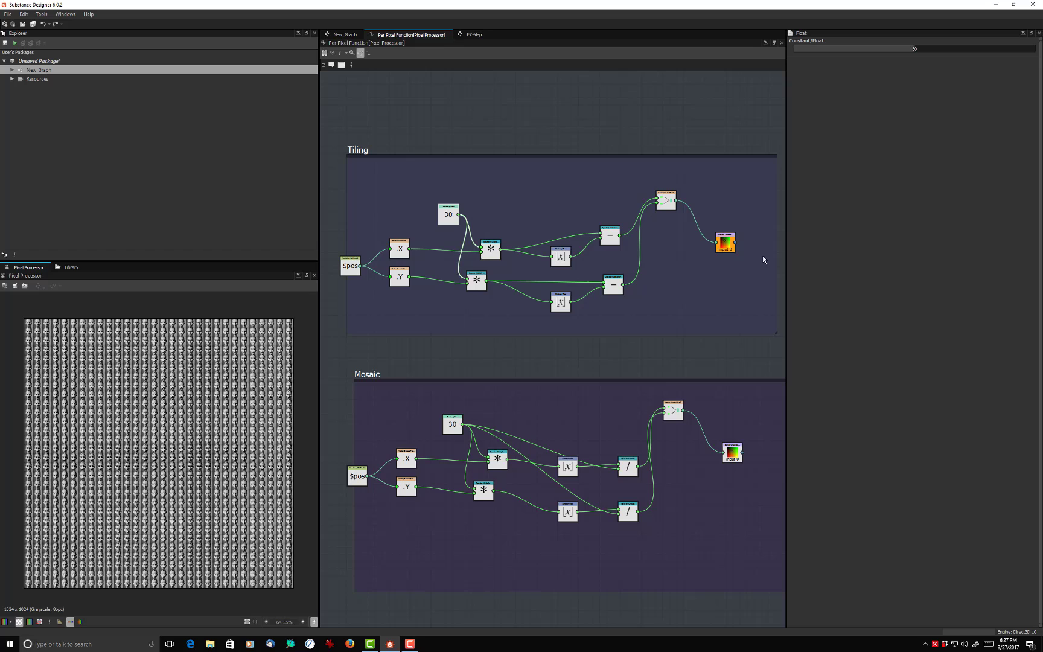
pyautogui.click(725, 246)
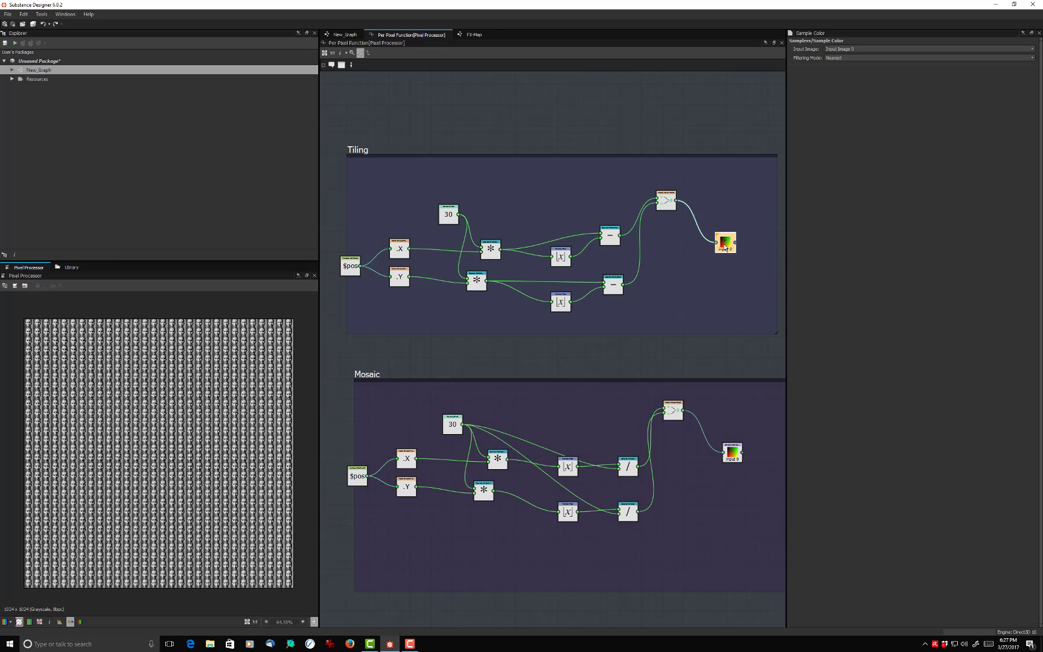
pyautogui.moveTo(736, 249); pyautogui.dragTo(664, 231, button='middle')
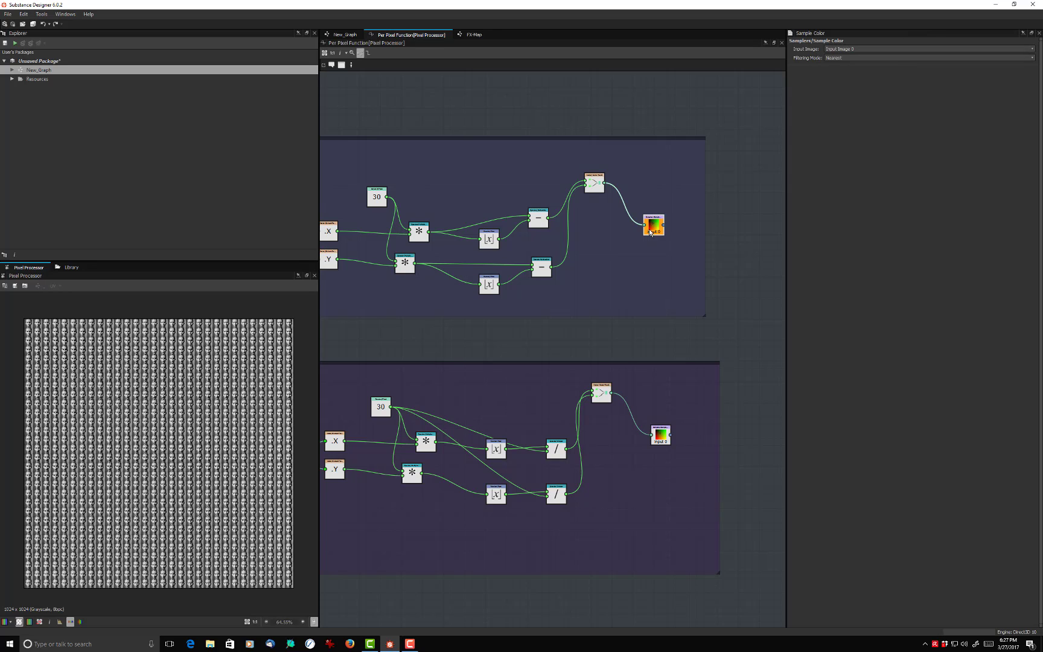
pyautogui.scroll(5, 655, 227)
pyautogui.scroll(-6, 656, 227)
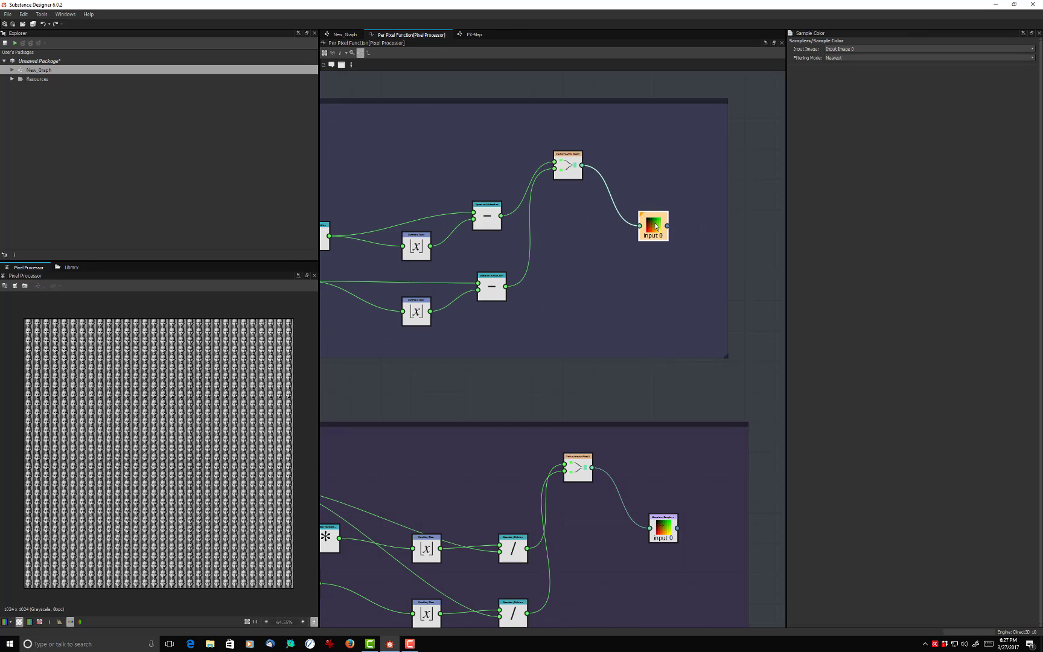
pyautogui.click(855, 50)
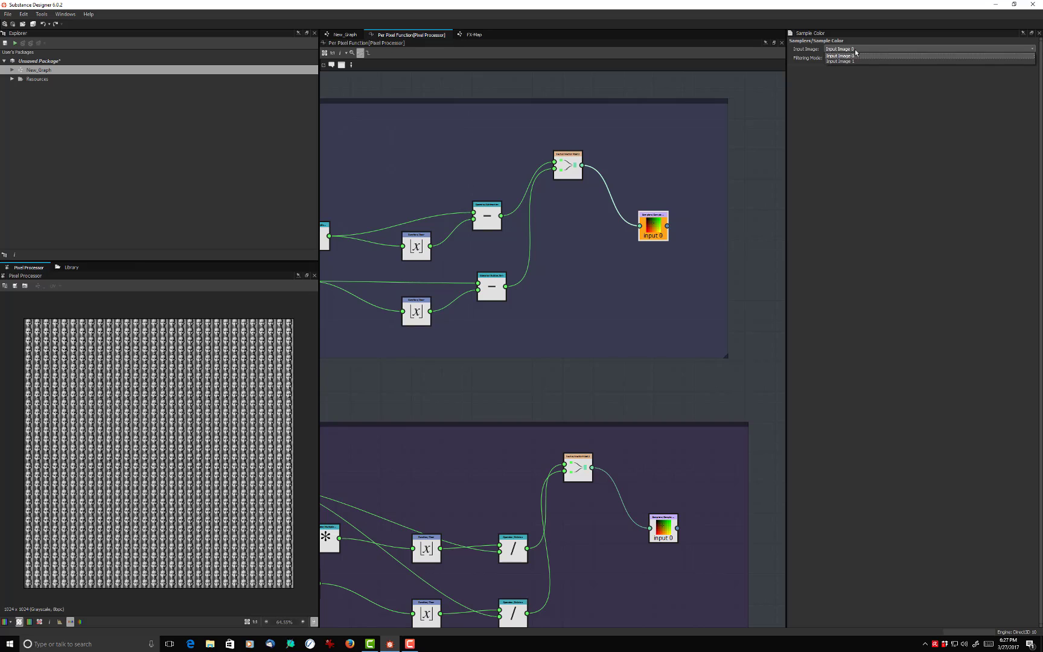
pyautogui.click(850, 61)
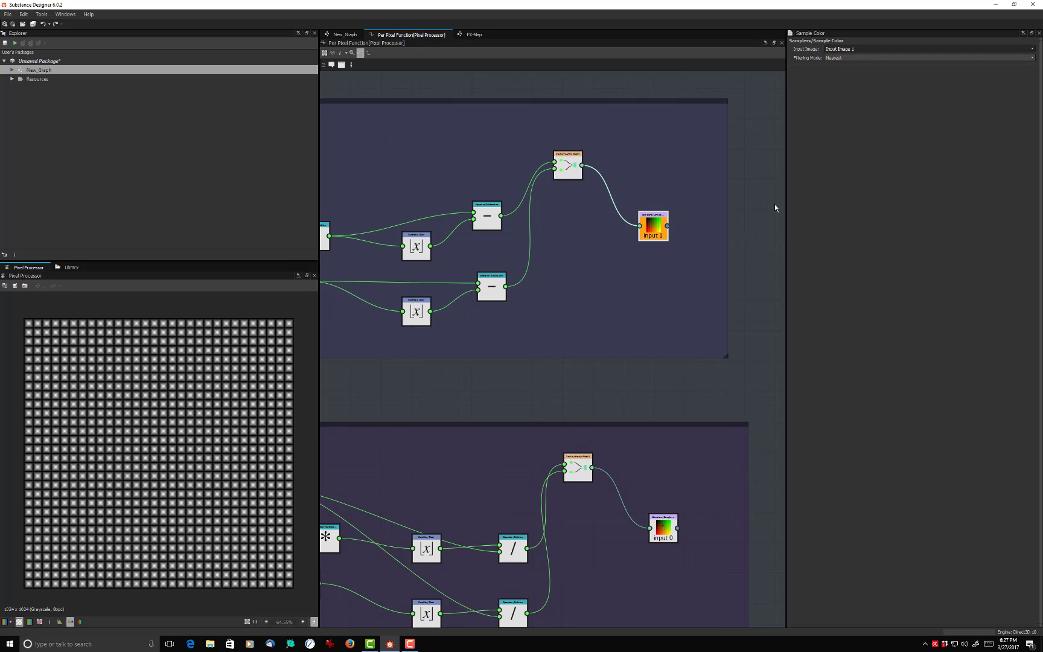
pyautogui.click(866, 58)
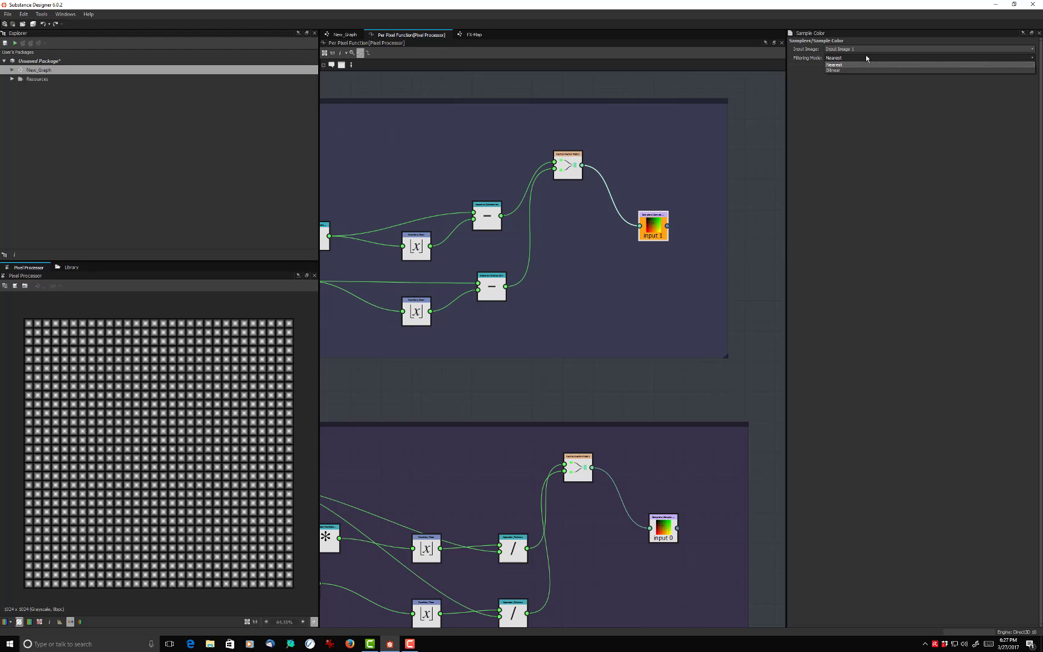
pyautogui.click(845, 70)
# - Set the filtering mode of the Mosaic group's Sample Color node to Bilinear
pyautogui.moveTo(540, 317); pyautogui.dragTo(685, 175, button='middle')
pyautogui.moveTo(425, 309); pyautogui.dragTo(411, 252, button='middle')
pyautogui.moveTo(618, 250); pyautogui.dragTo(358, 307, button='middle')
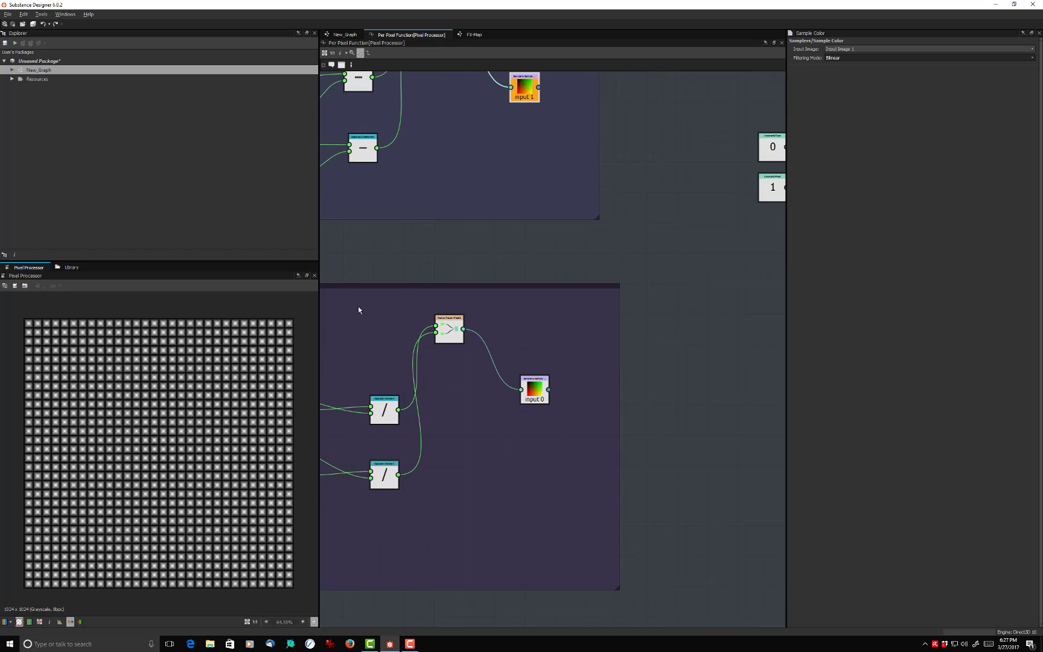
pyautogui.click(535, 392)
pyautogui.click(842, 58)
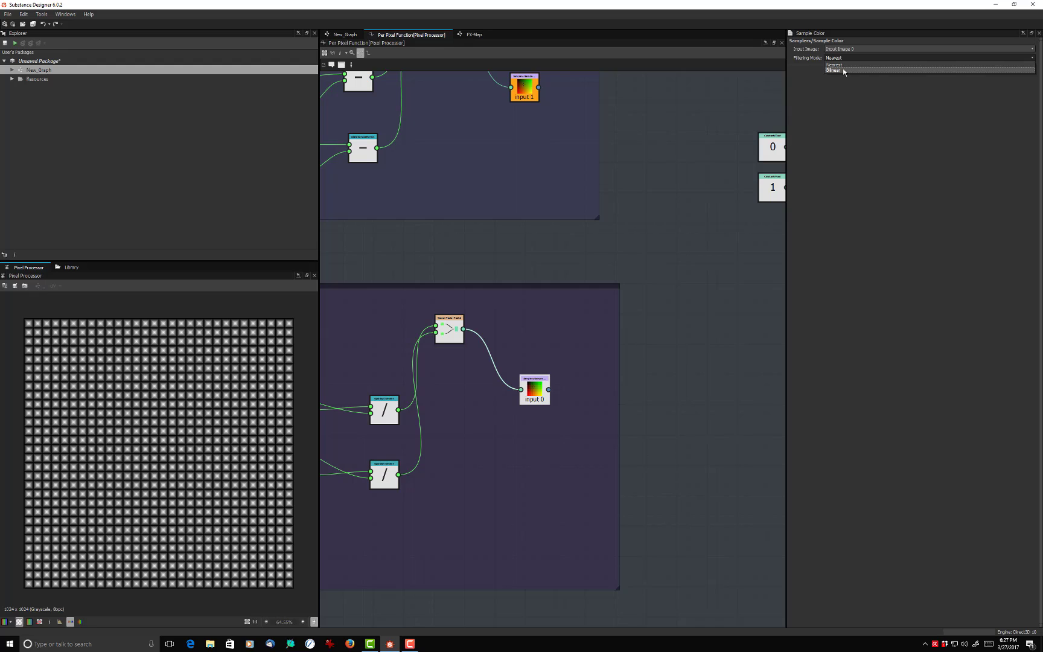
pyautogui.click(843, 70)
pyautogui.click(851, 58)
pyautogui.click(851, 59)
pyautogui.moveTo(523, 300); pyautogui.dragTo(614, 277, button='middle')
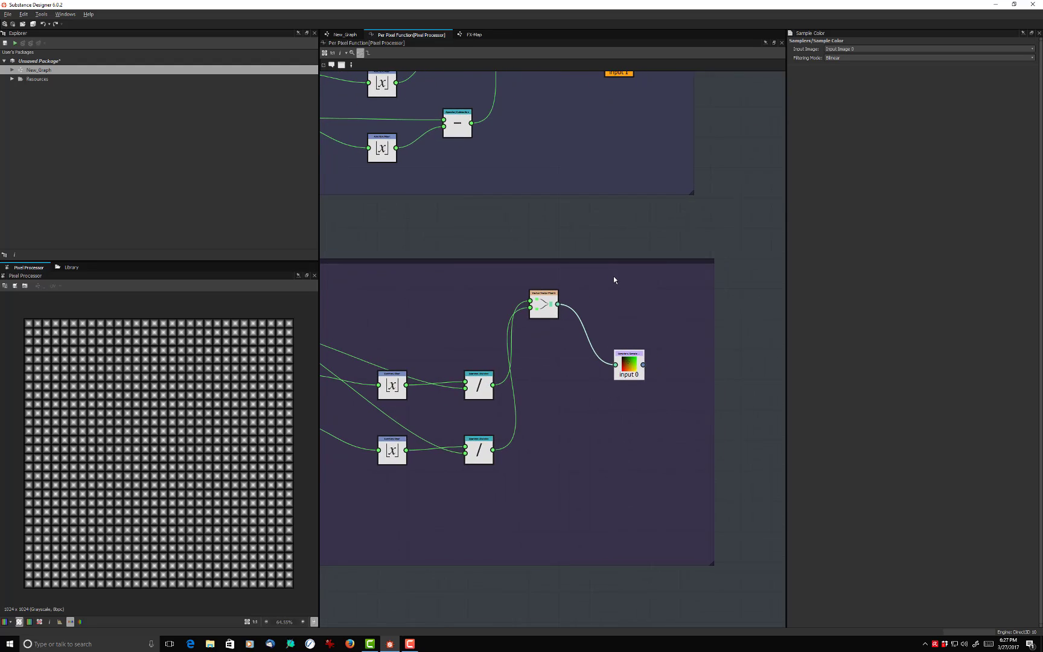
pyautogui.scroll(-2, 613, 276)
pyautogui.moveTo(420, 268); pyautogui.dragTo(513, 303, button='middle')
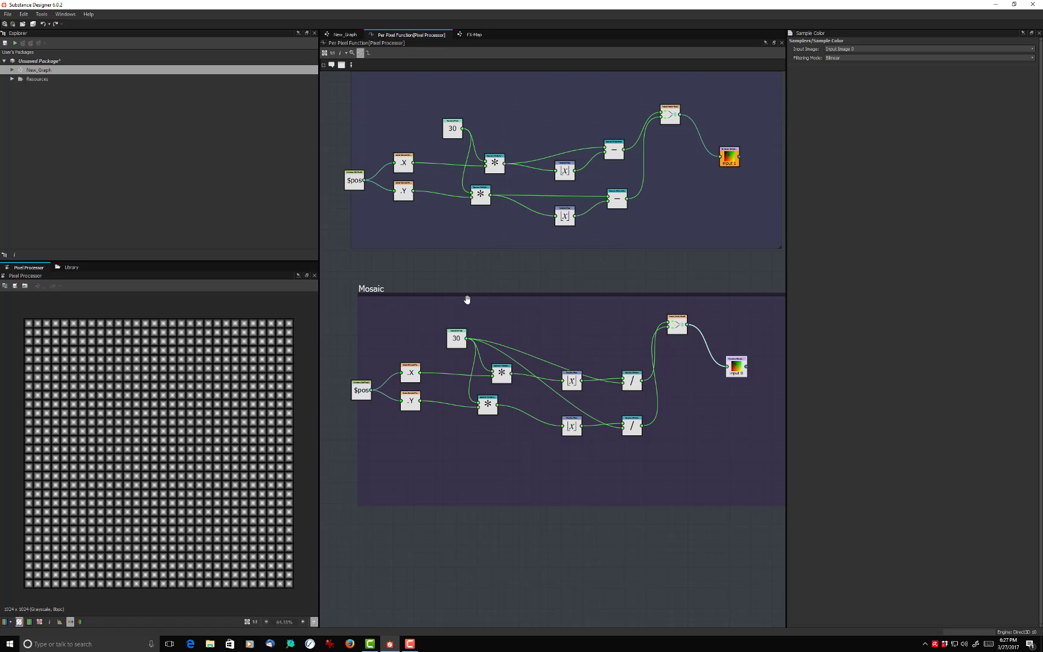
# - Move the existing 0 and 1 constants and their Vector Float2 node down to free space beside the two groups
pyautogui.moveTo(480, 320); pyautogui.dragTo(422, 333, button='middle')
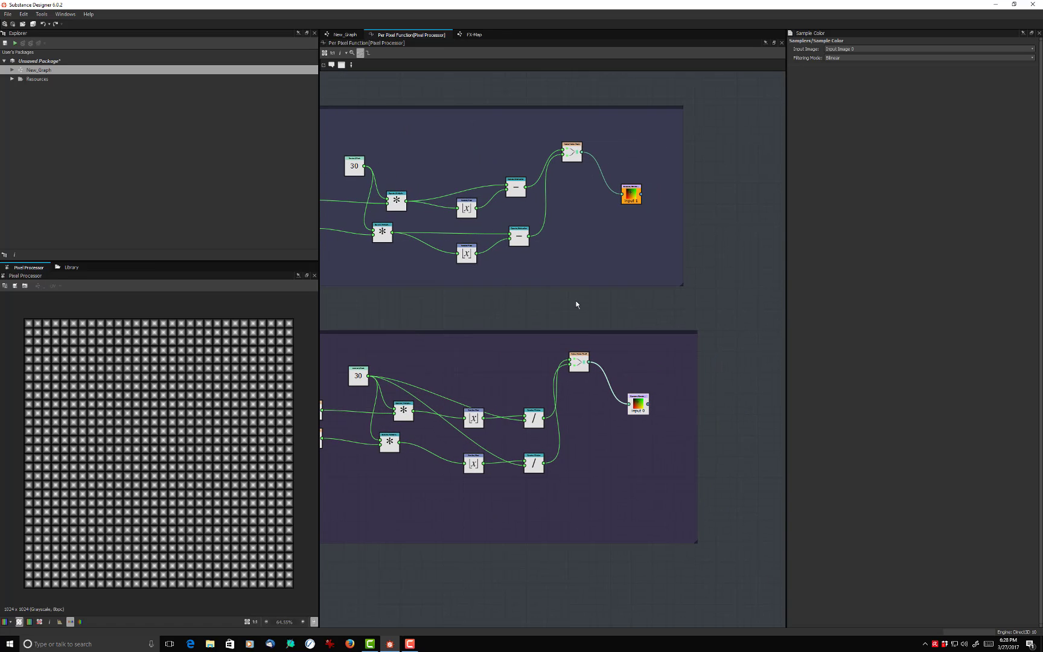
pyautogui.moveTo(578, 302); pyautogui.dragTo(518, 324, button='middle')
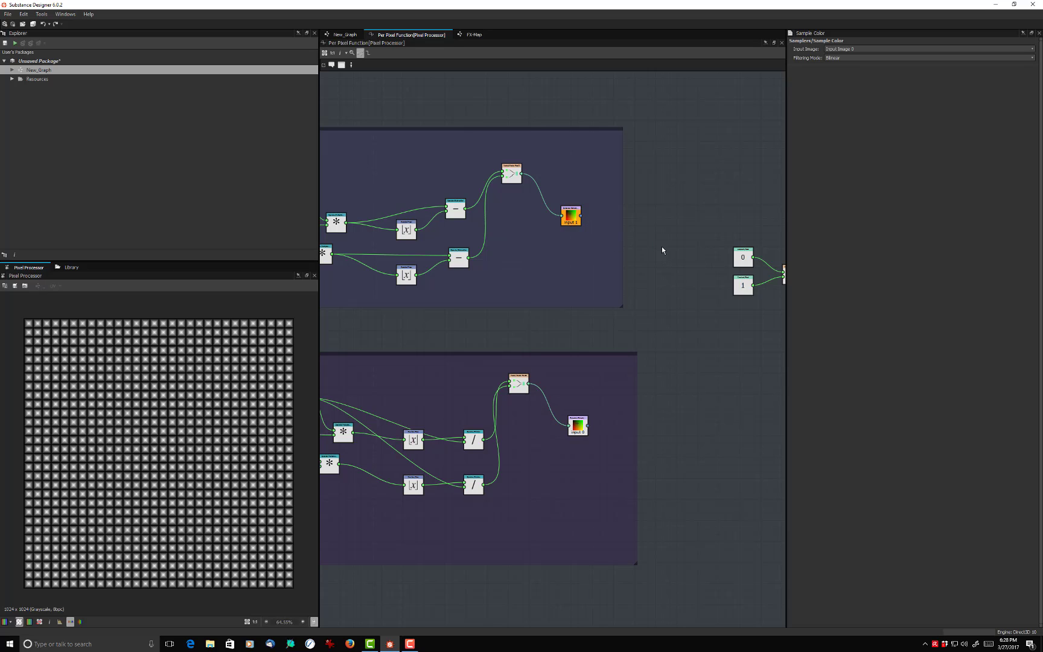
pyautogui.scroll(-2, 654, 258)
pyautogui.moveTo(669, 303); pyautogui.dragTo(563, 289, button='middle')
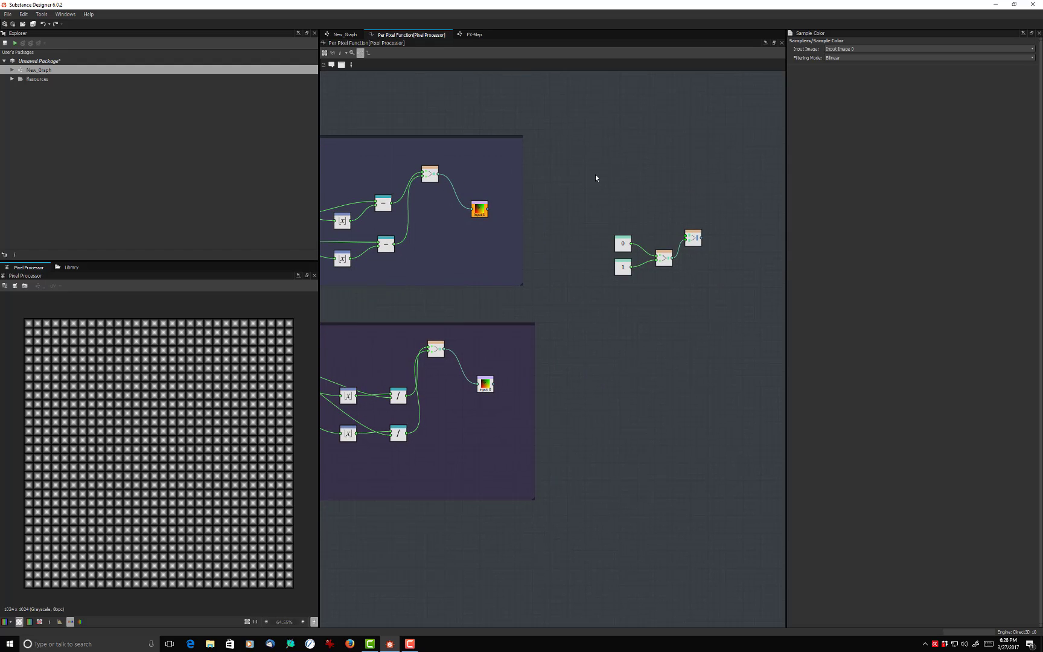
pyautogui.moveTo(593, 202); pyautogui.dragTo(663, 304)
pyautogui.moveTo(664, 264); pyautogui.dragTo(663, 307)
# - Add a Float constant beside the Tiling group, duplicate it, and place the copy directly below the first
pyautogui.click(605, 186)
pyautogui.press('space')
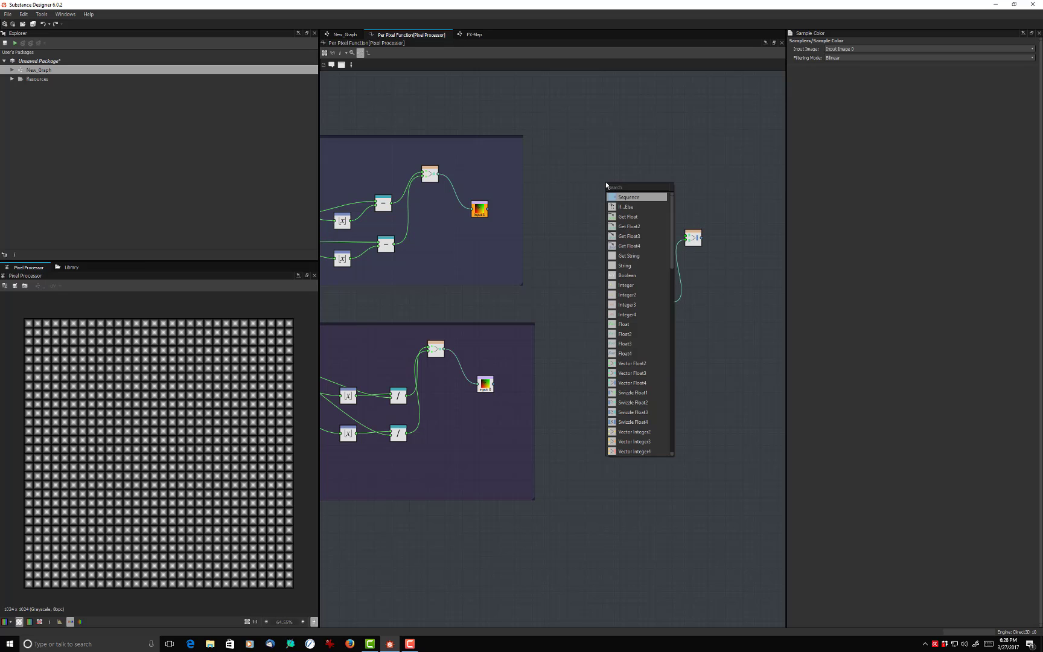
pyautogui.click(625, 196)
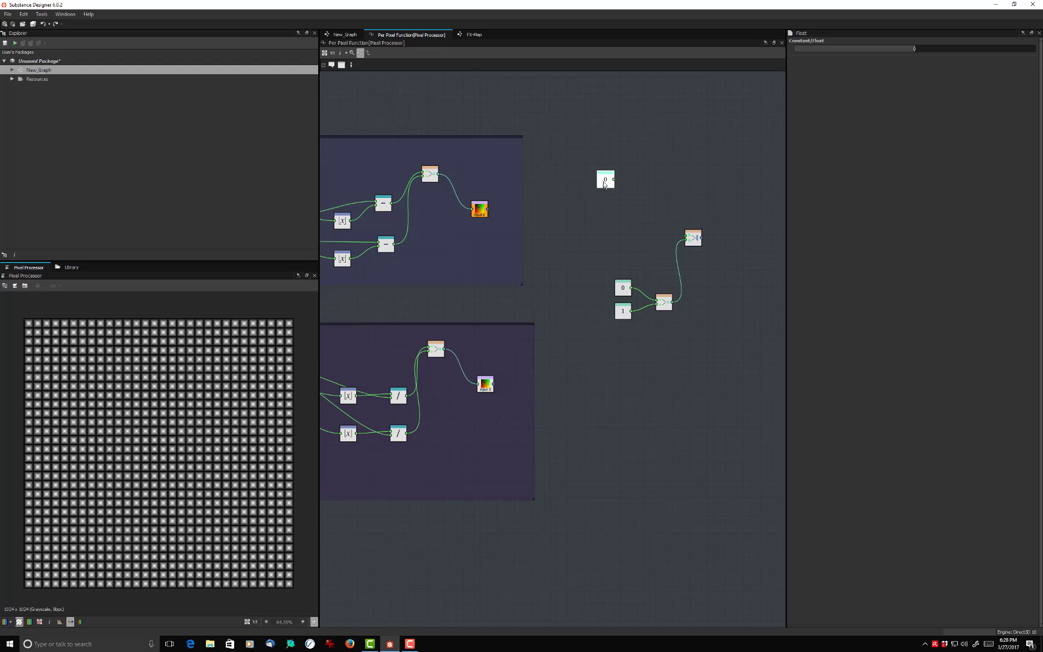
pyautogui.hotkey('ctrl', 'd')
pyautogui.scroll(-2, 541, 225)
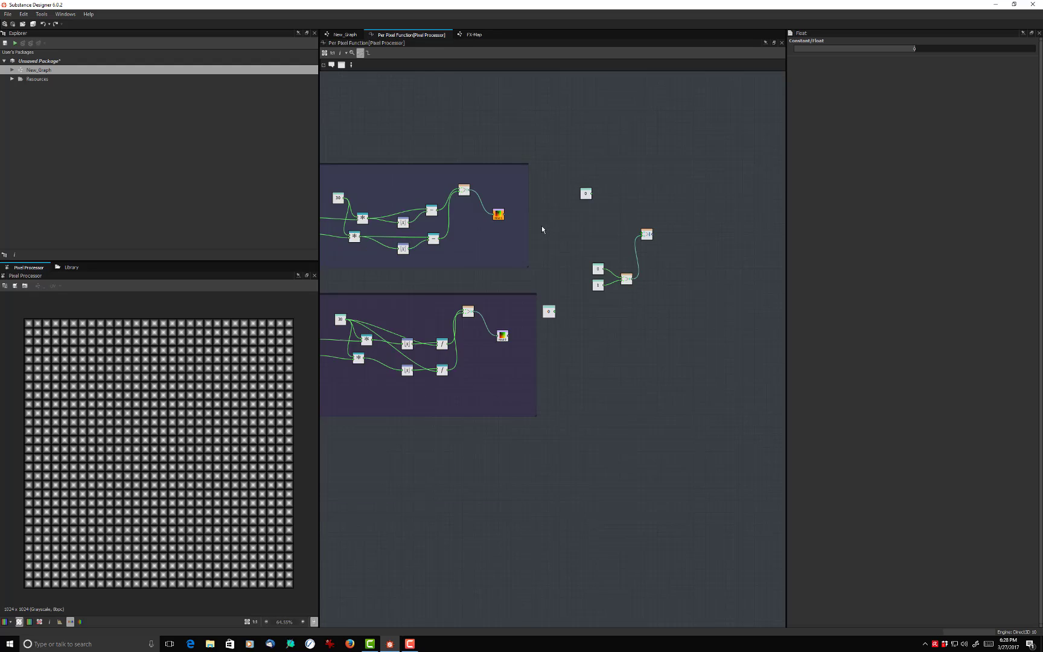
pyautogui.scroll(-2, 542, 227)
pyautogui.scroll(2, 542, 226)
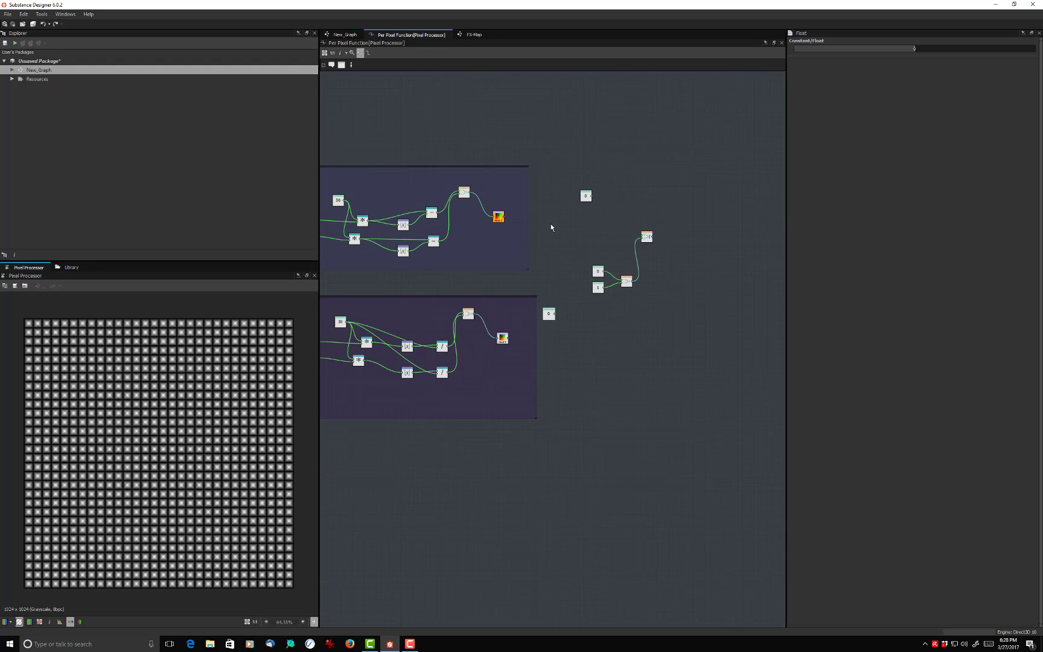
pyautogui.scroll(-2, 551, 228)
pyautogui.scroll(3, 551, 228)
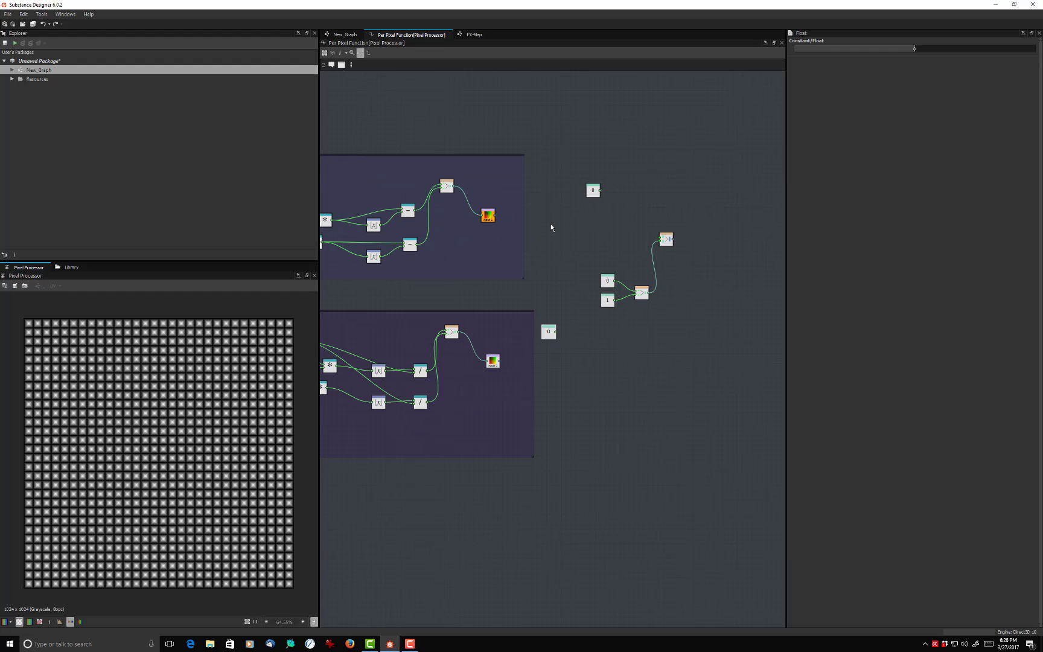
pyautogui.moveTo(545, 334); pyautogui.dragTo(590, 212)
# - Set the lower new Float constant to 1 and move the new pair of constants closer to the Tiling group
pyautogui.scroll(3, 592, 216)
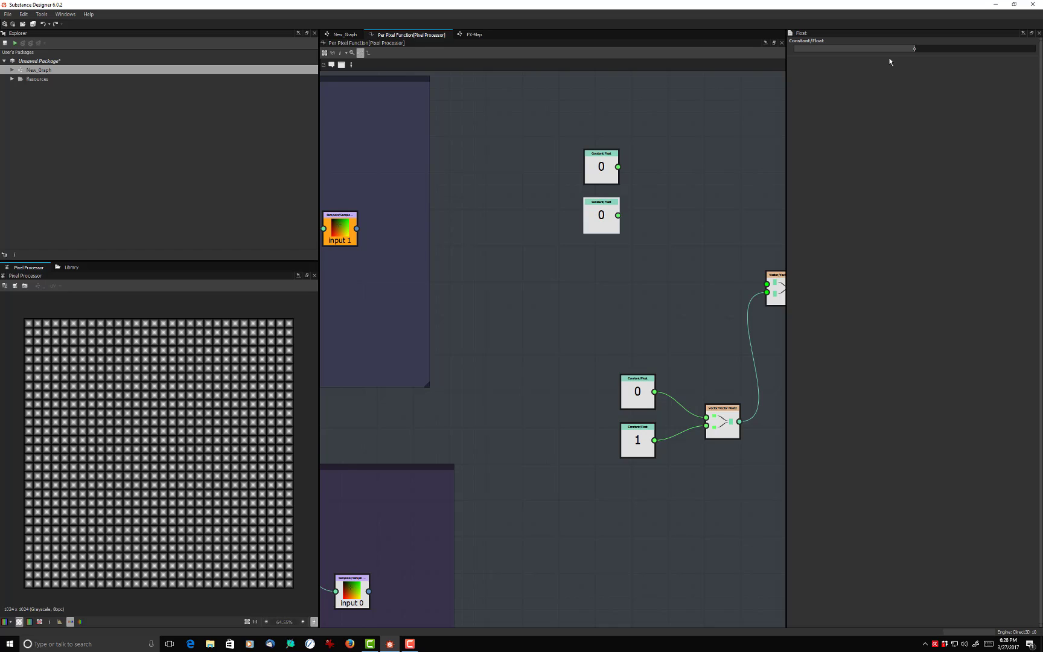
pyautogui.moveTo(914, 46); pyautogui.dragTo(1034, 48)
pyautogui.scroll(-2, 679, 198)
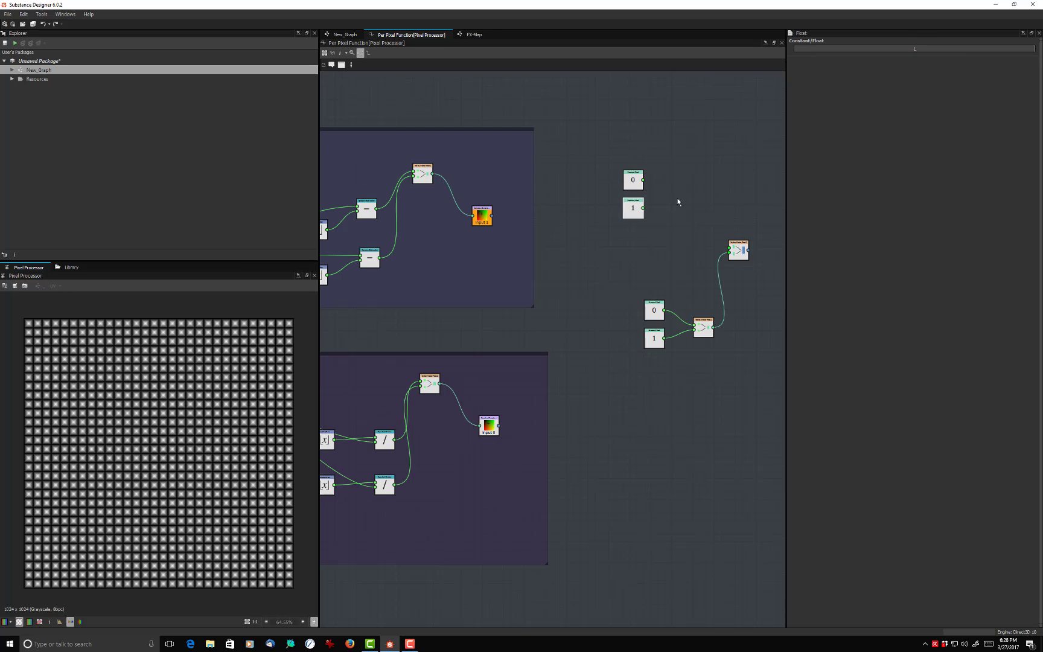
pyautogui.moveTo(633, 179); pyautogui.dragTo(592, 221)
pyautogui.scroll(-1, 607, 181)
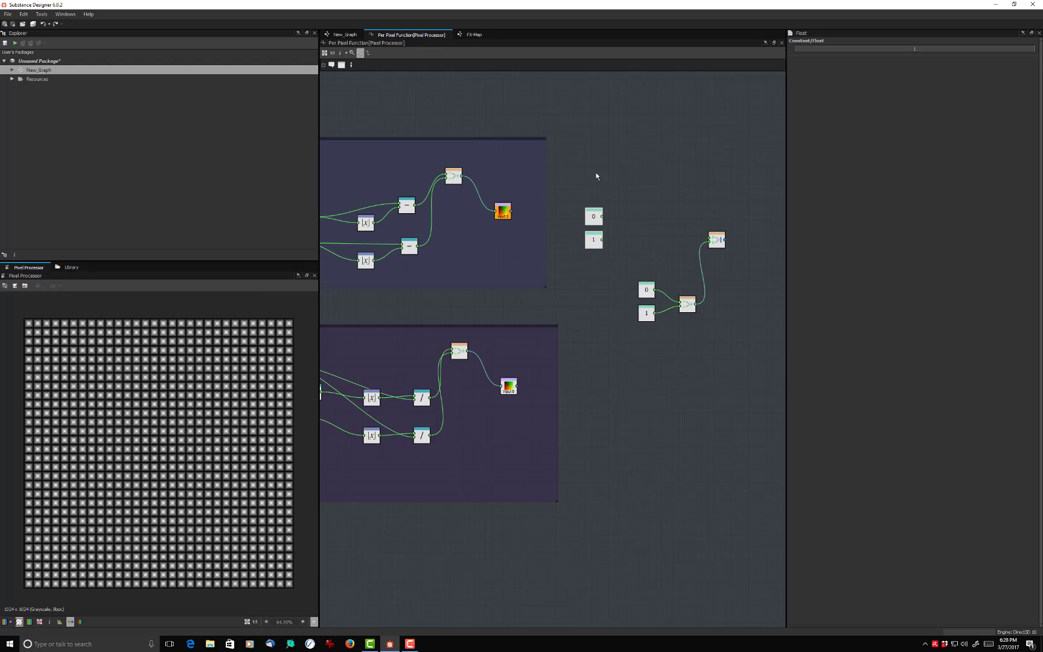
# - Add an If...Else node and place it above the new 0 and 1 constants
pyautogui.moveTo(596, 152); pyautogui.dragTo(673, 152, button='middle')
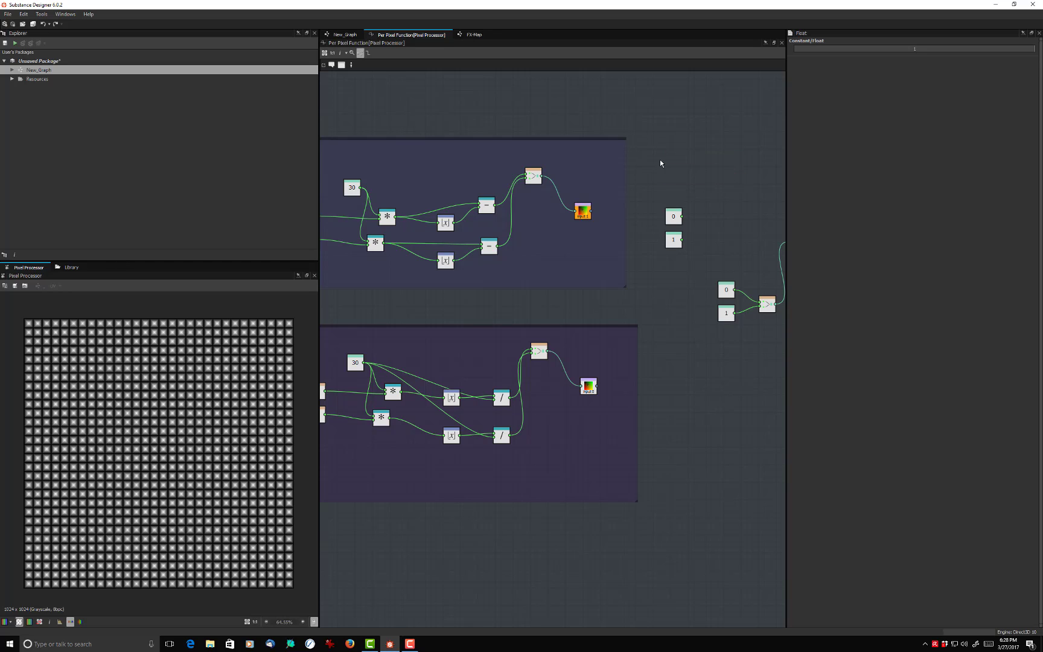
pyautogui.press('space')
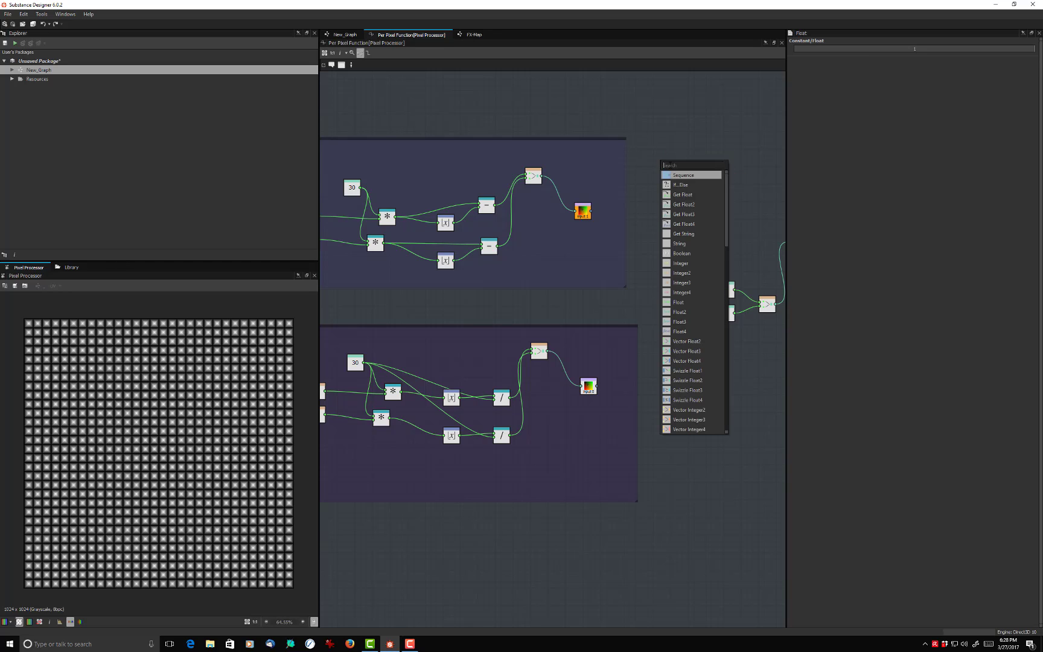
pyautogui.press('Down')
pyautogui.press('Return')
pyautogui.moveTo(660, 170)
pyautogui.mouseDown()
pyautogui.moveTo(661, 191)
pyautogui.moveTo(679, 175)
pyautogui.mouseUp()
pyautogui.click(677, 168)
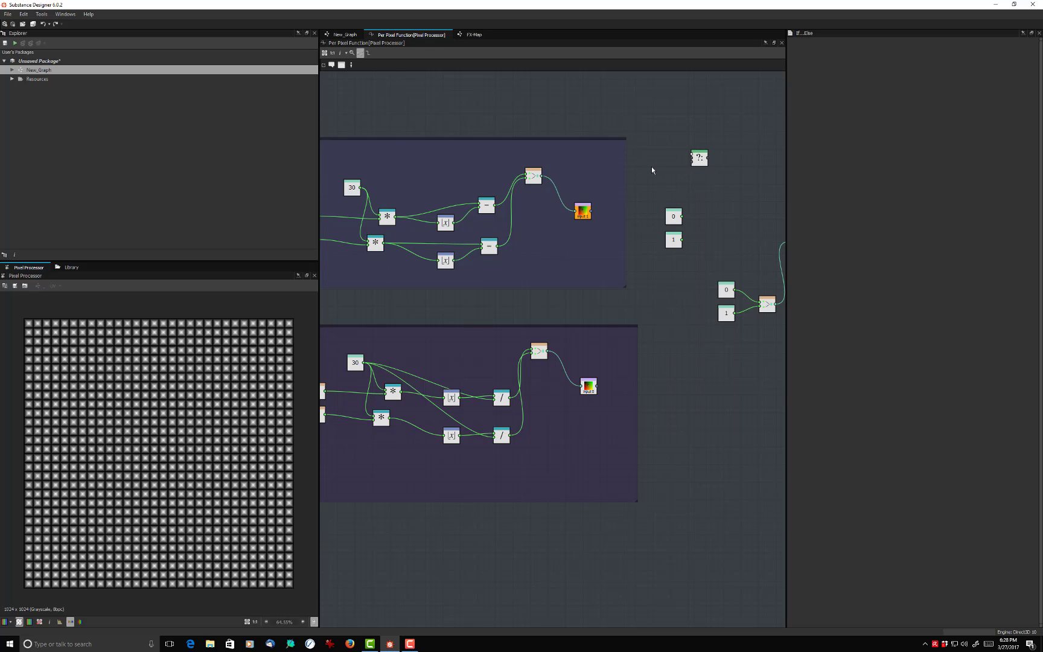
# - Add a Greater comparison node and place it next to the Tiling group's Sample Color node
pyautogui.press('space')
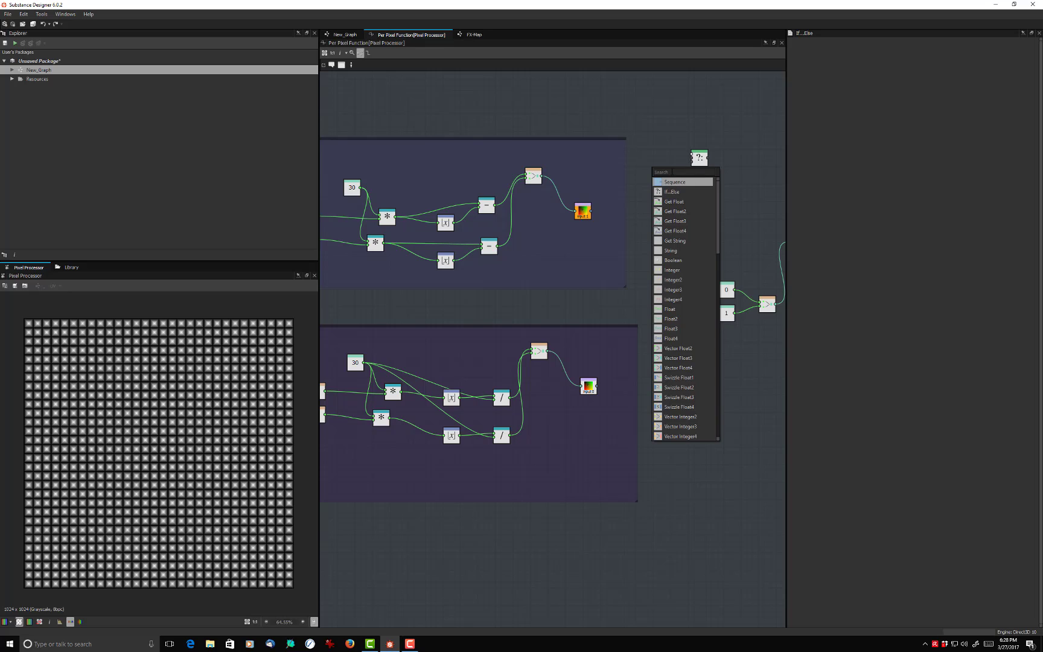
pyautogui.write('gr')
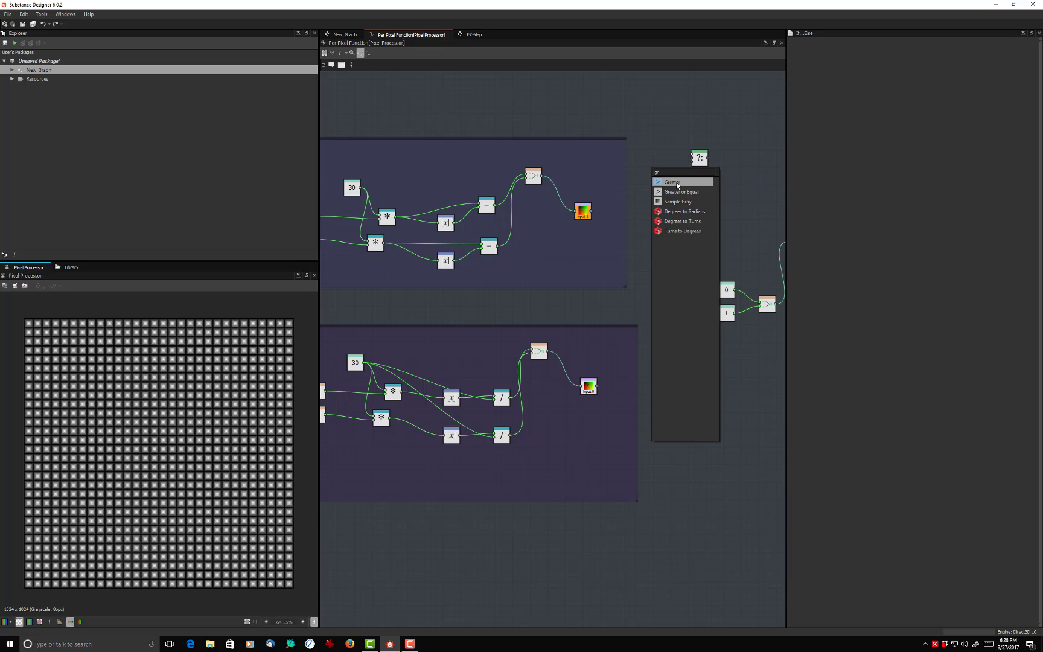
pyautogui.click(676, 182)
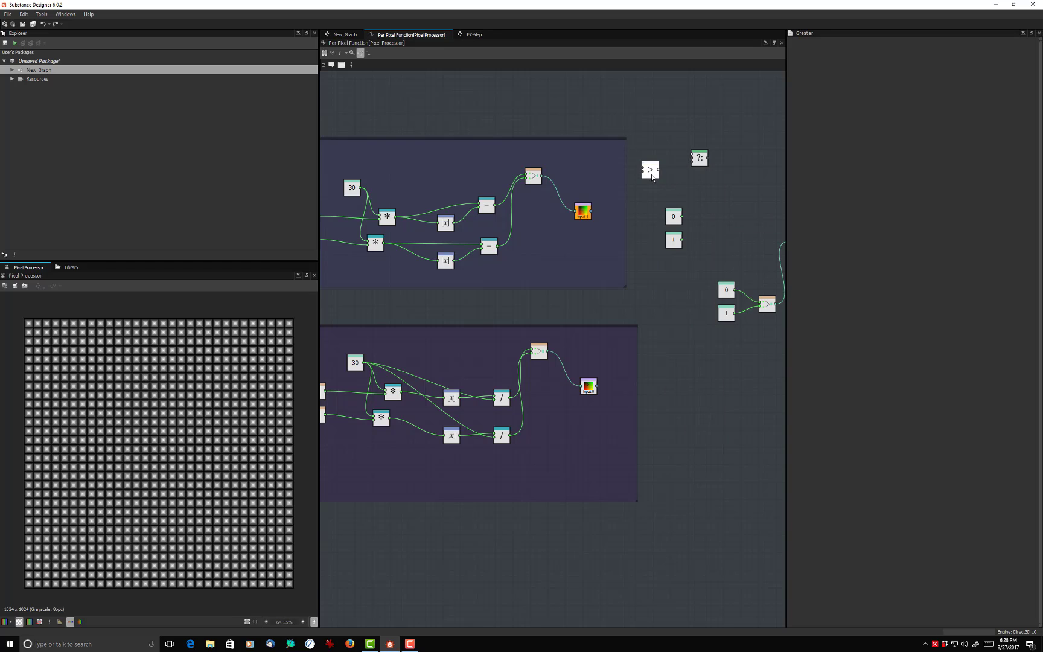
pyautogui.moveTo(651, 177); pyautogui.dragTo(585, 215)
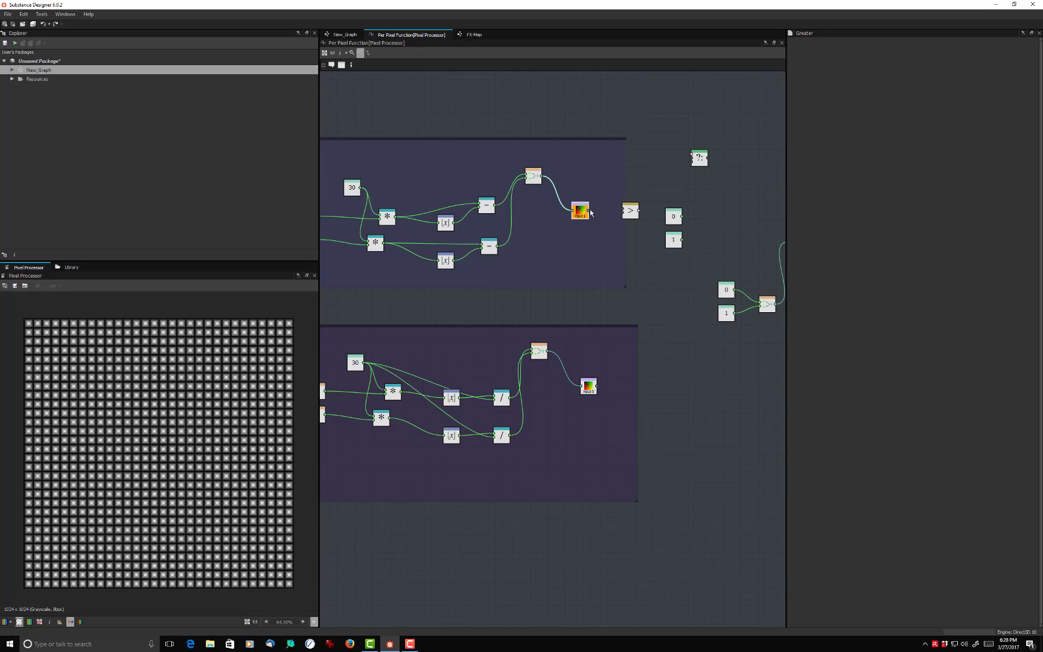
# - Try to connect the Tiling group's Sample Color output directly to the Greater node's first input
pyautogui.click(591, 213)
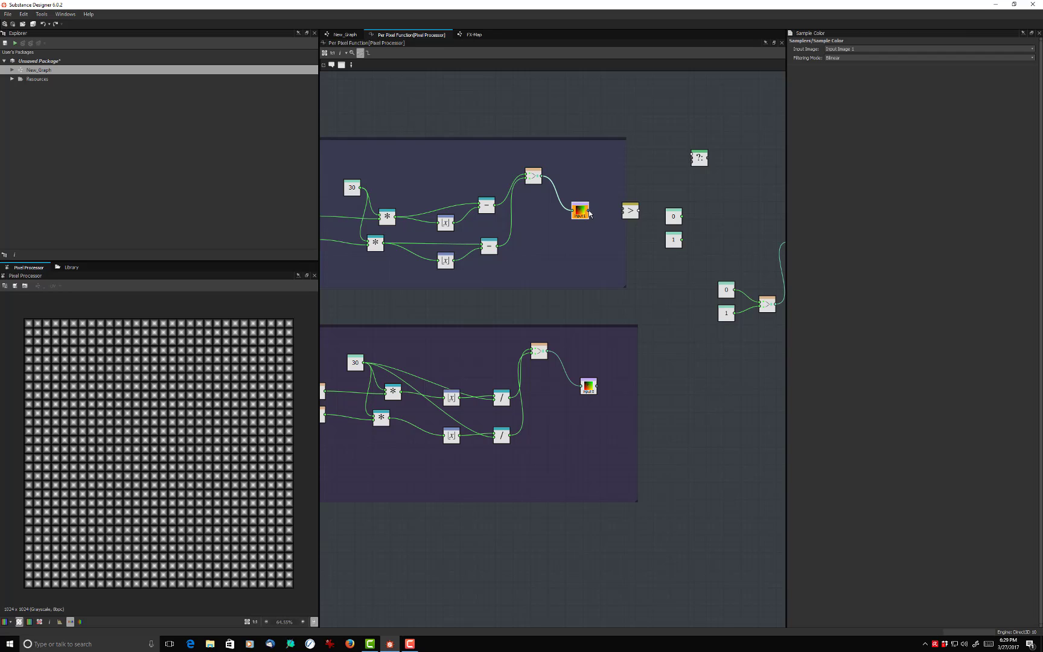
pyautogui.moveTo(590, 213); pyautogui.dragTo(624, 211)
pyautogui.scroll(4, 612, 205)
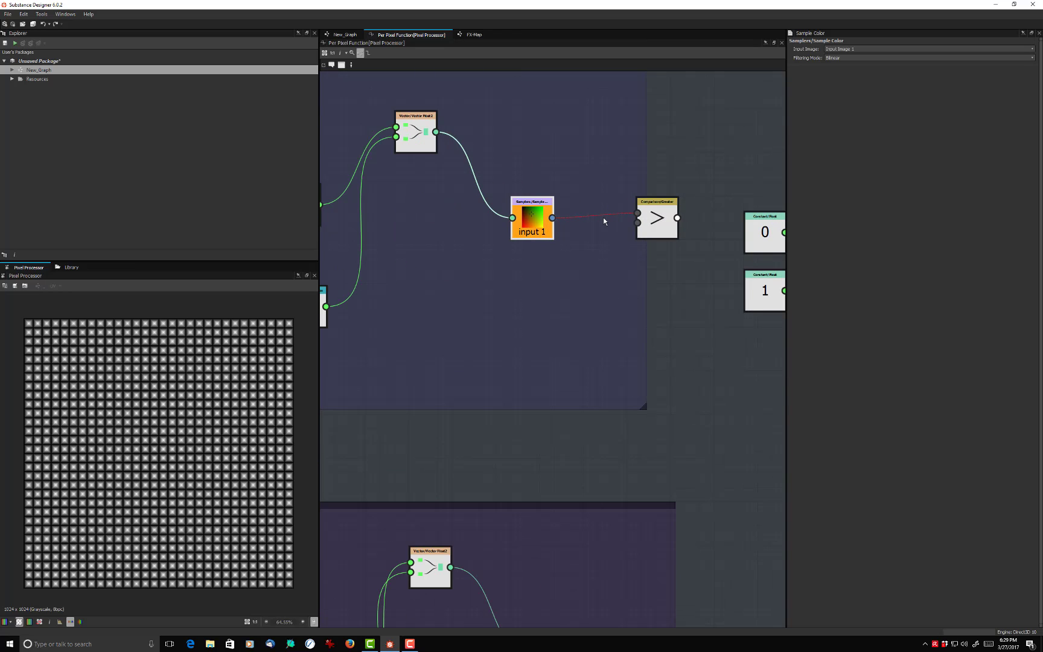
pyautogui.scroll(-2, 603, 220)
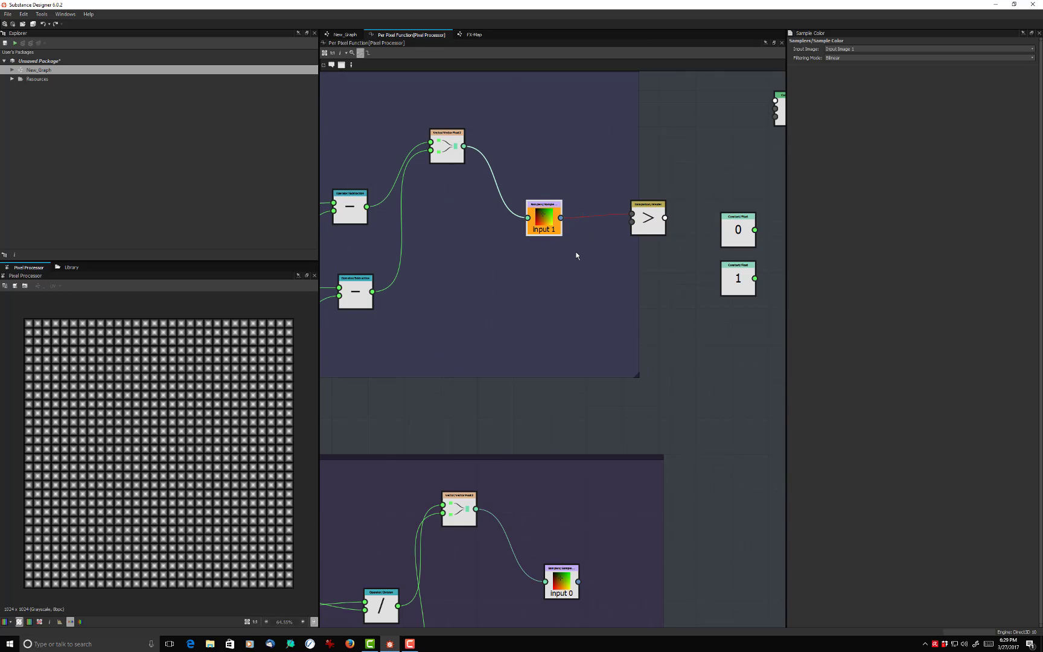
pyautogui.scroll(-1, 578, 254)
pyautogui.scroll(2, 582, 249)
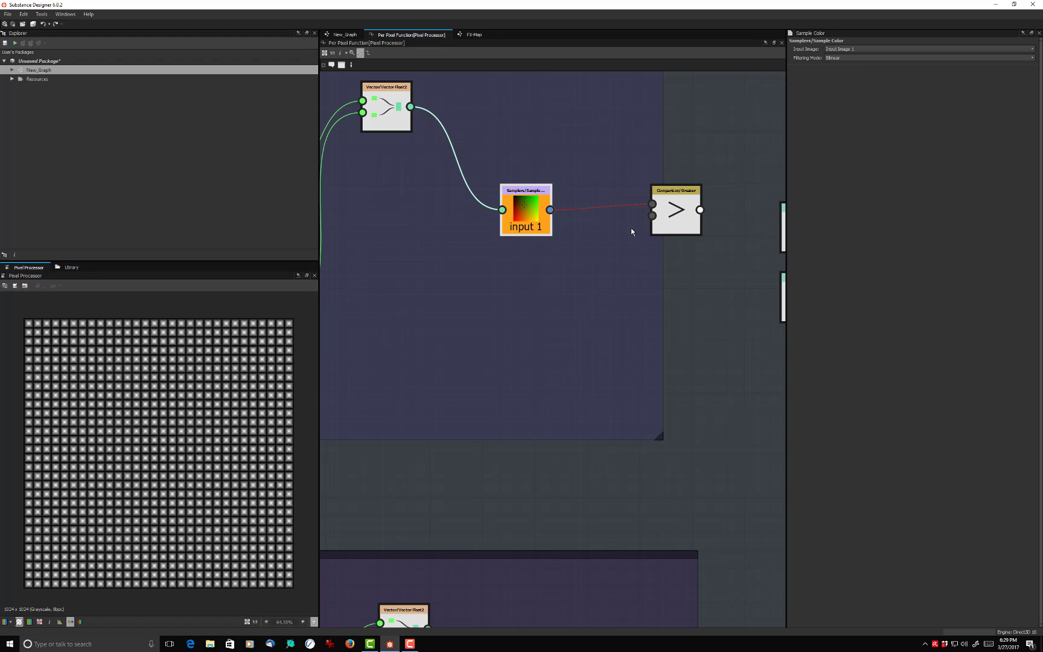
pyautogui.scroll(3, 635, 236)
pyautogui.scroll(-5, 637, 237)
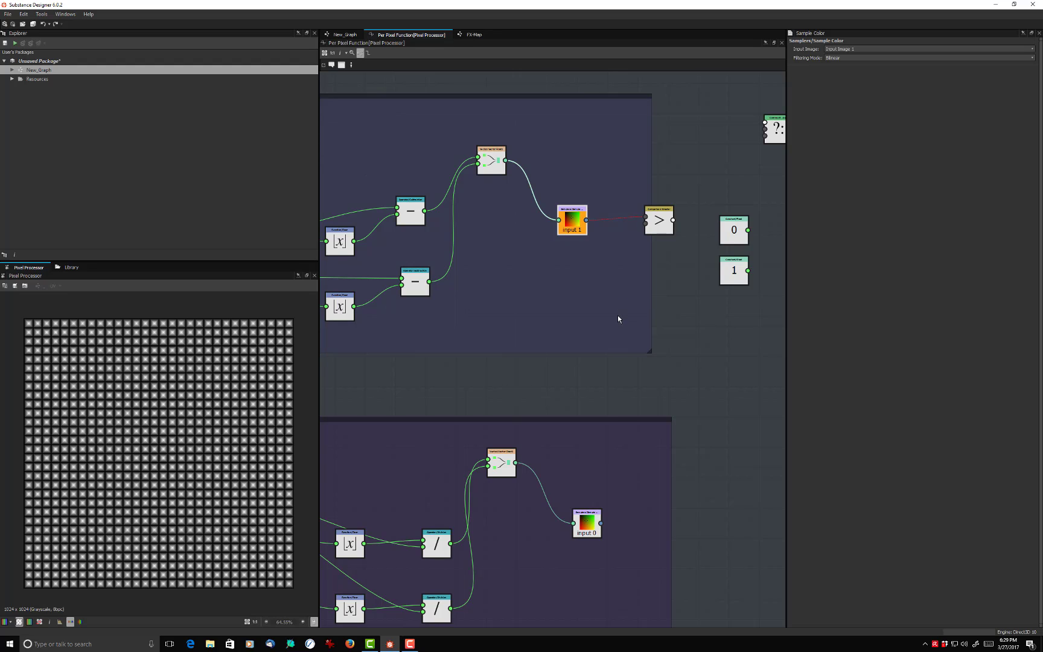
pyautogui.moveTo(617, 318); pyautogui.dragTo(593, 268, button='middle')
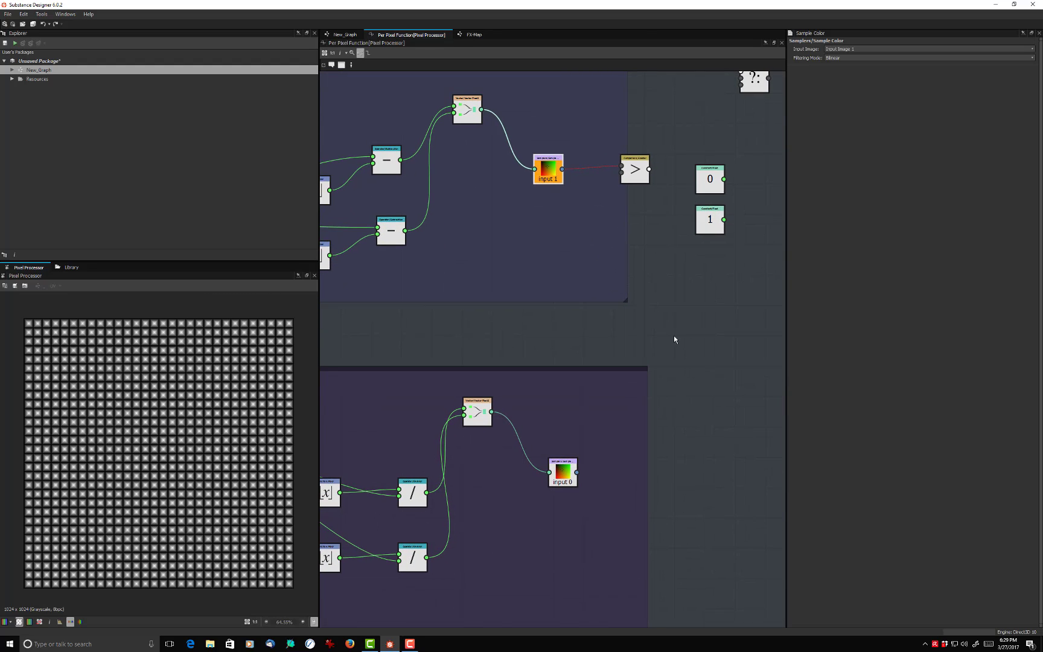
pyautogui.press('space')
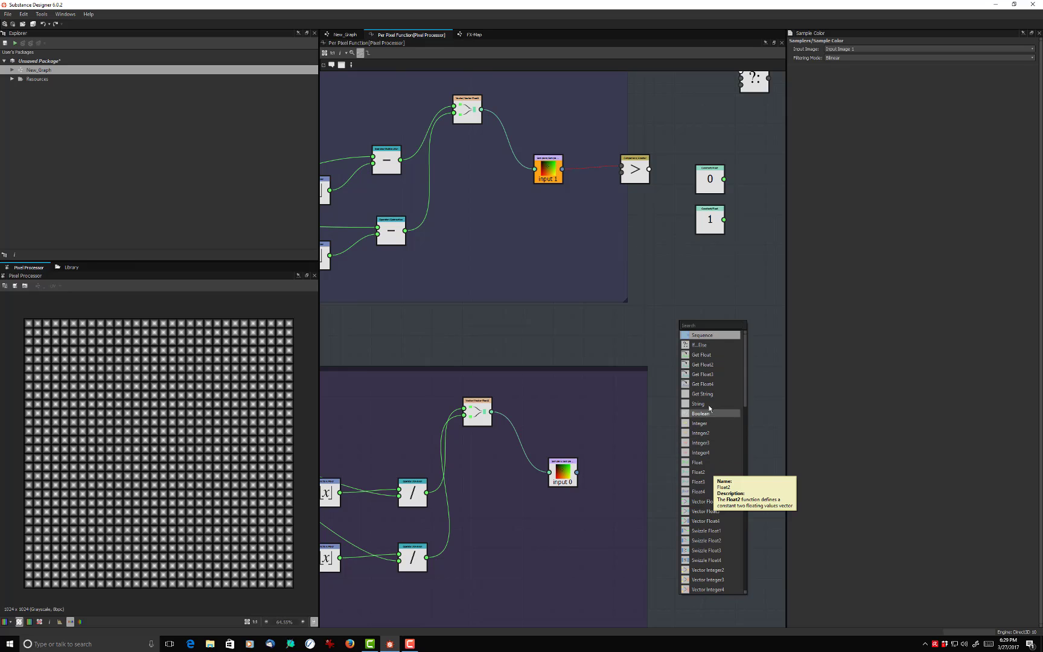
pyautogui.click(709, 385)
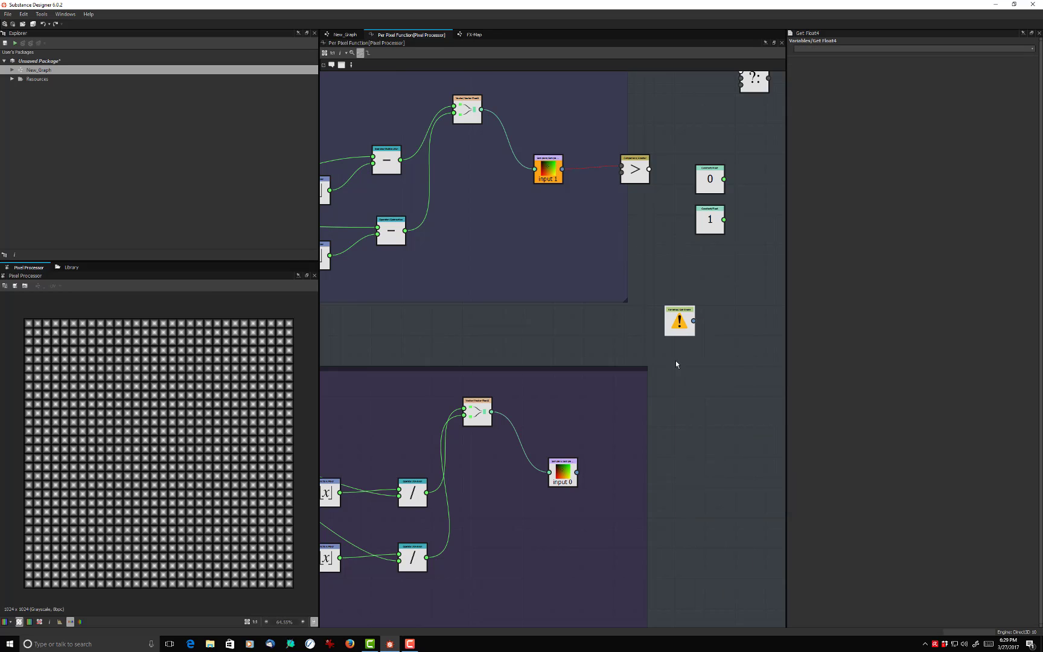
pyautogui.moveTo(687, 328); pyautogui.dragTo(670, 296)
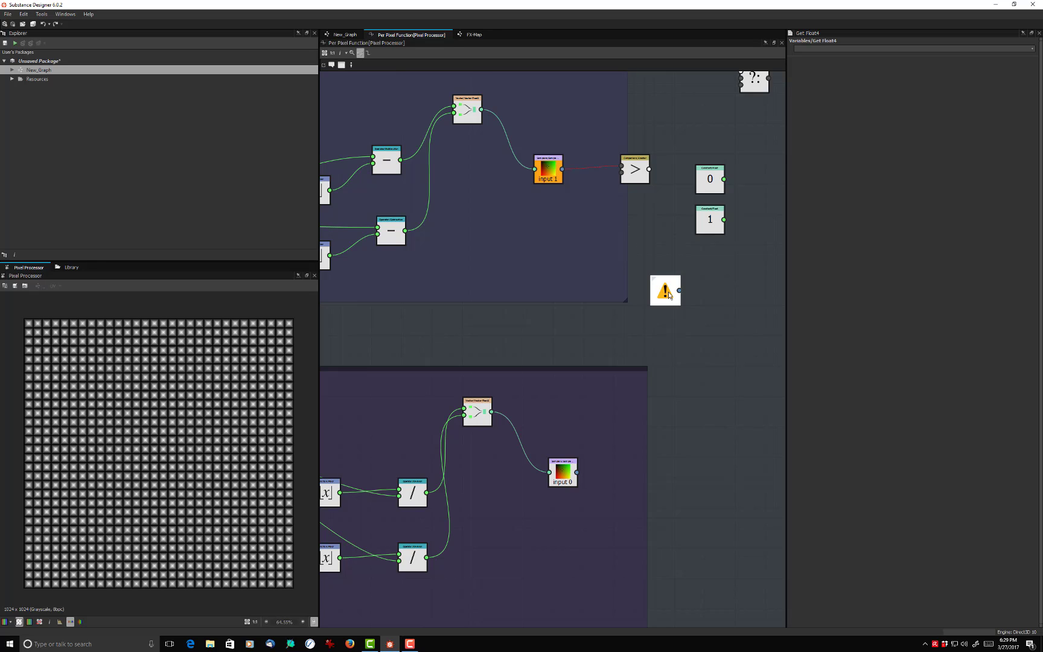
pyautogui.press('Delete')
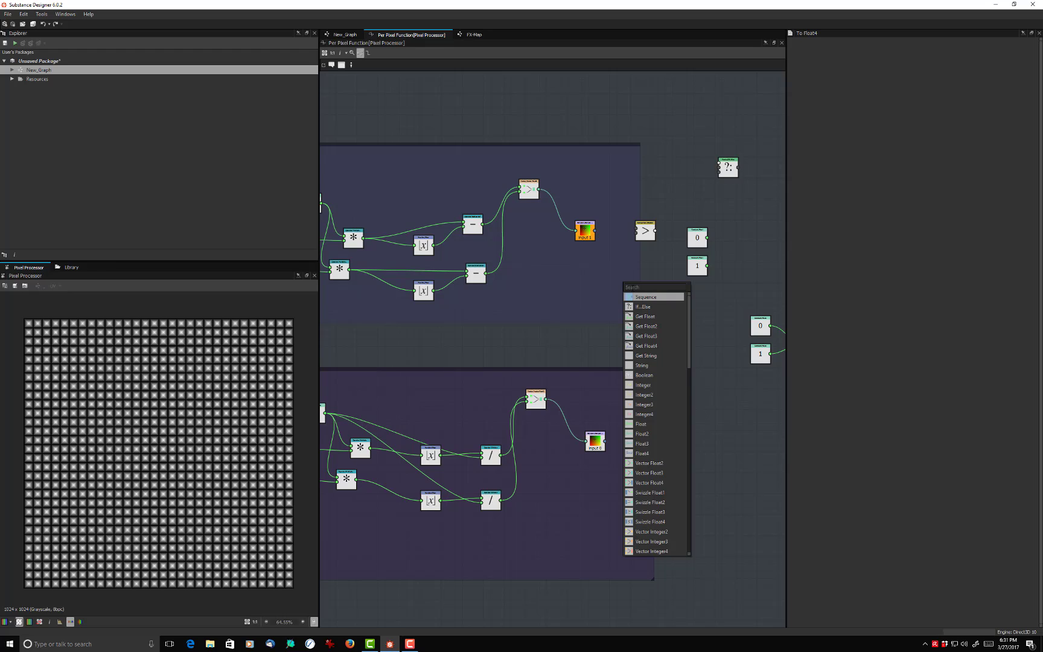
# - Add a Swizzle Float1 node and route the Tiling group's Sample Color through it into the Greater node's first input
pyautogui.write('sw')
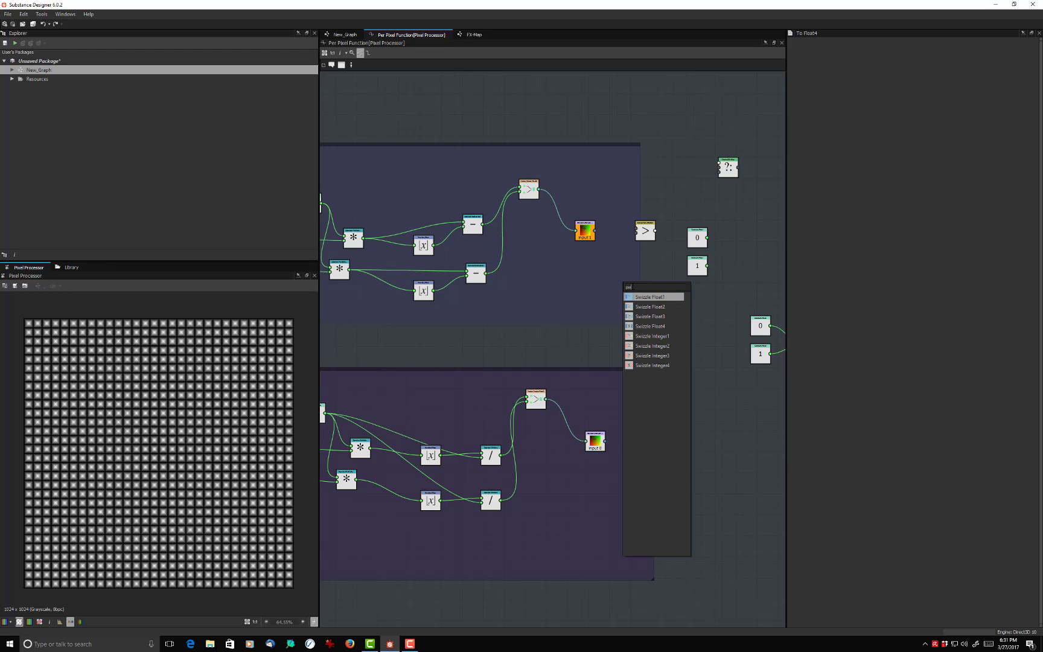
pyautogui.click(645, 298)
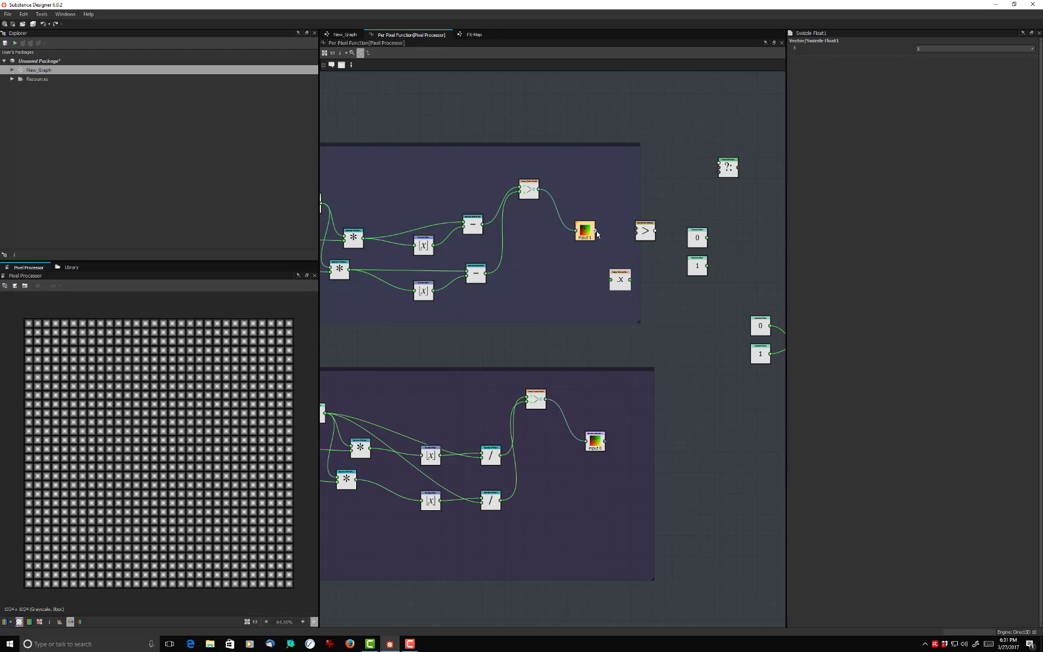
pyautogui.moveTo(595, 230); pyautogui.dragTo(670, 246)
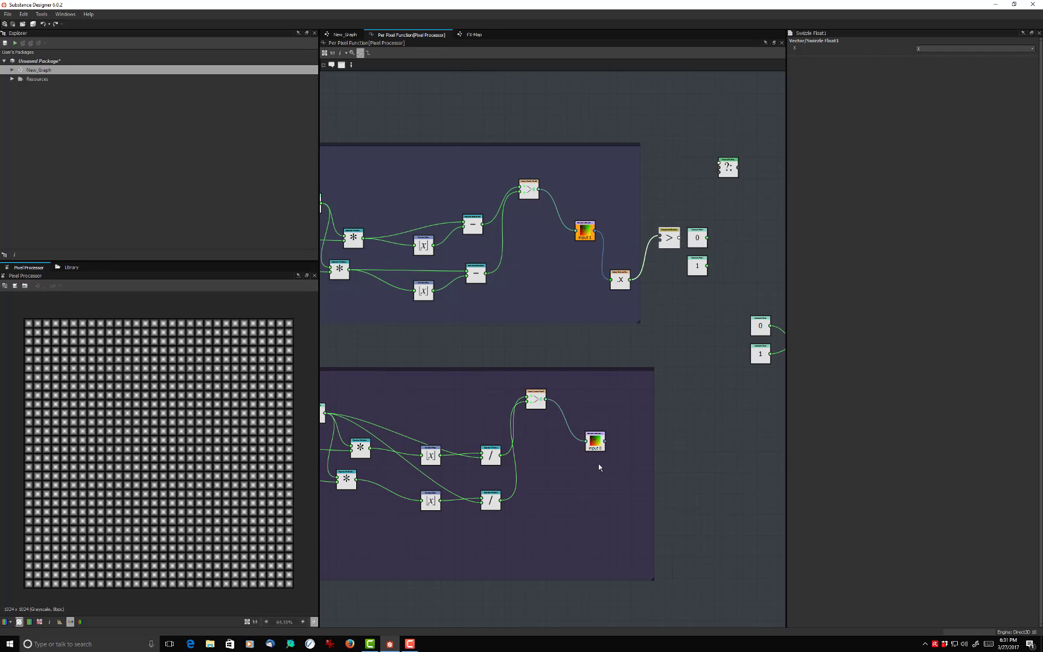
# - Add a second Swizzle Float1 node and route the Mosaic group's Sample Color through it into the Greater node's second input
pyautogui.rightClick(623, 382)
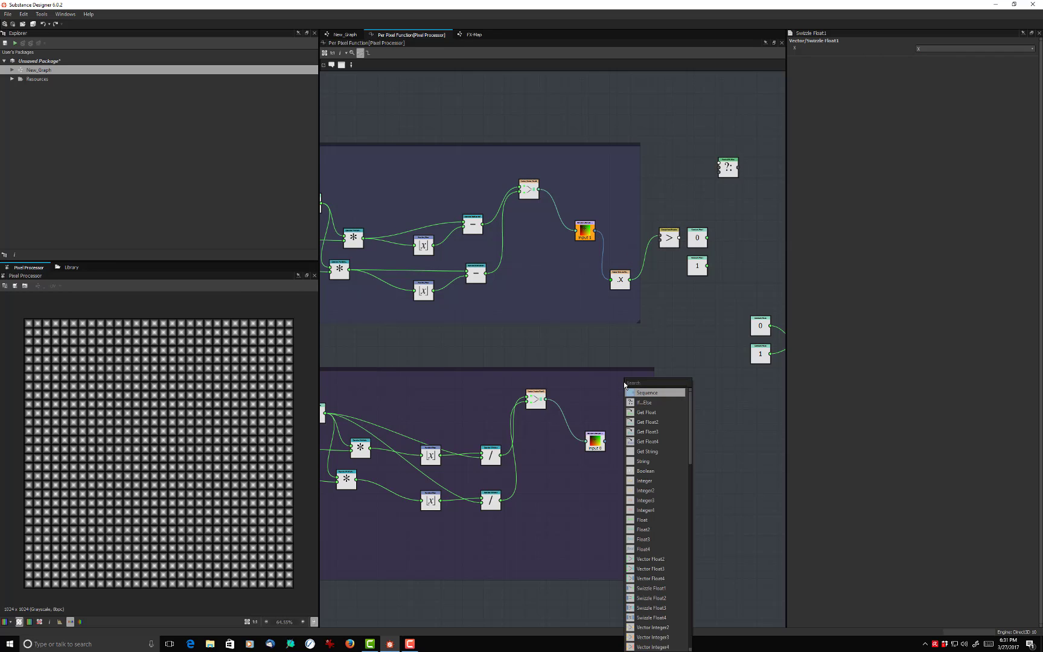
pyautogui.write('sw')
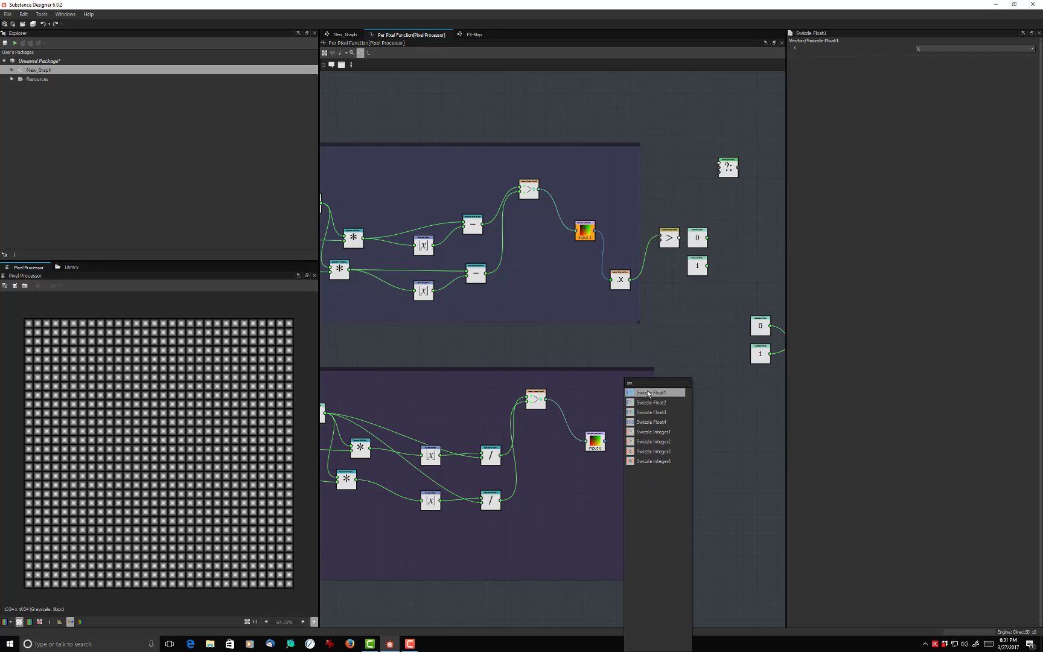
pyautogui.click(644, 393)
pyautogui.moveTo(627, 386); pyautogui.dragTo(627, 355)
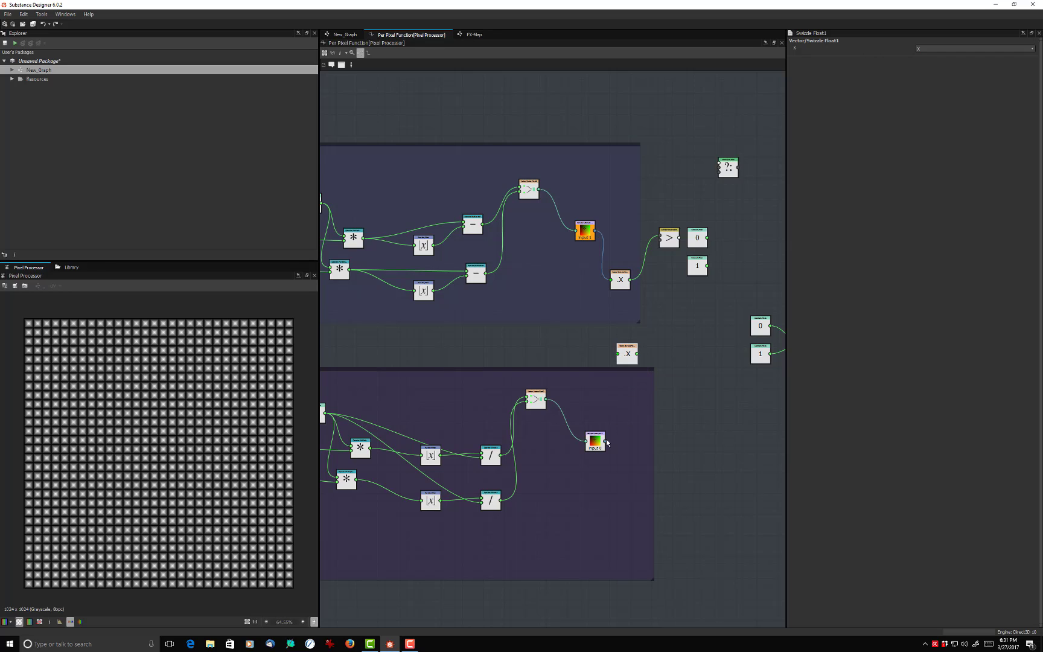
pyautogui.moveTo(605, 441); pyautogui.dragTo(662, 241)
# - Connect the Greater output and the 0 and 1 Float nodes to the If...Else inputs, and set If...Else as the output node
pyautogui.moveTo(680, 238); pyautogui.dragTo(718, 164)
pyautogui.moveTo(708, 238); pyautogui.dragTo(719, 171)
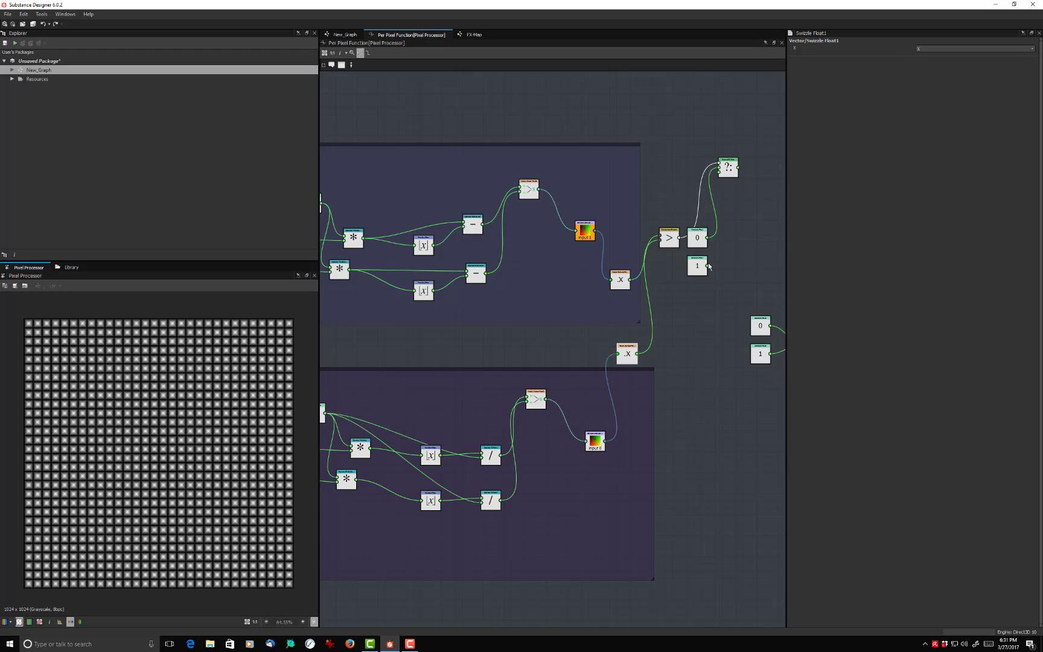
pyautogui.moveTo(708, 267); pyautogui.dragTo(719, 174)
pyautogui.rightClick(733, 169)
pyautogui.click(761, 199)
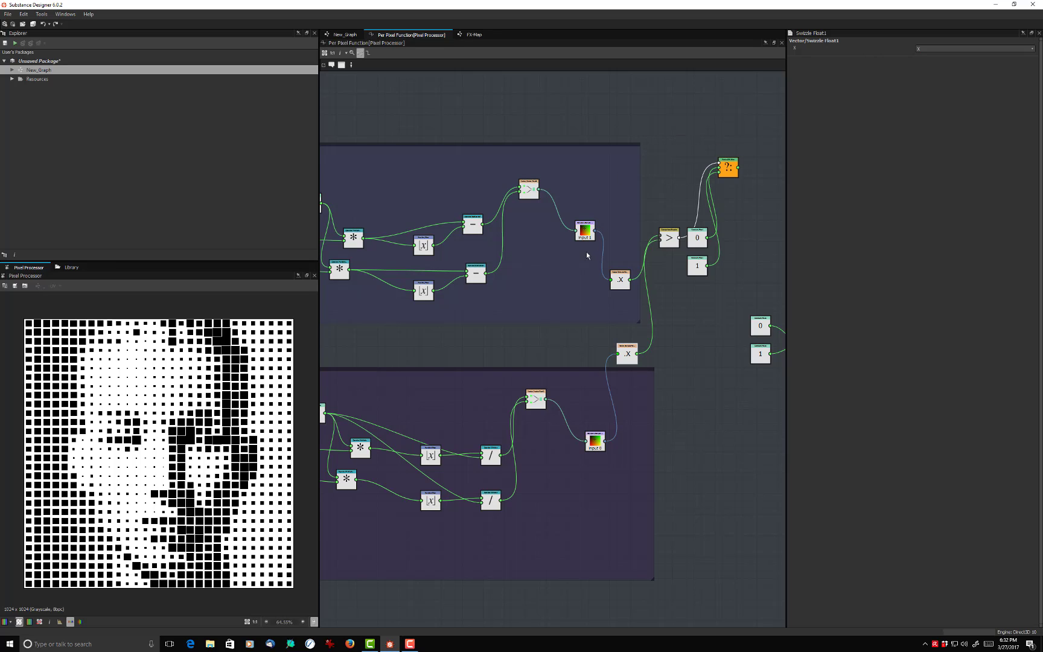
# - Add a Float constant node near the Mosaic group's Swizzle Float1 node, and shift that Swizzle node level with it
pyautogui.scroll(-5, 572, 266)
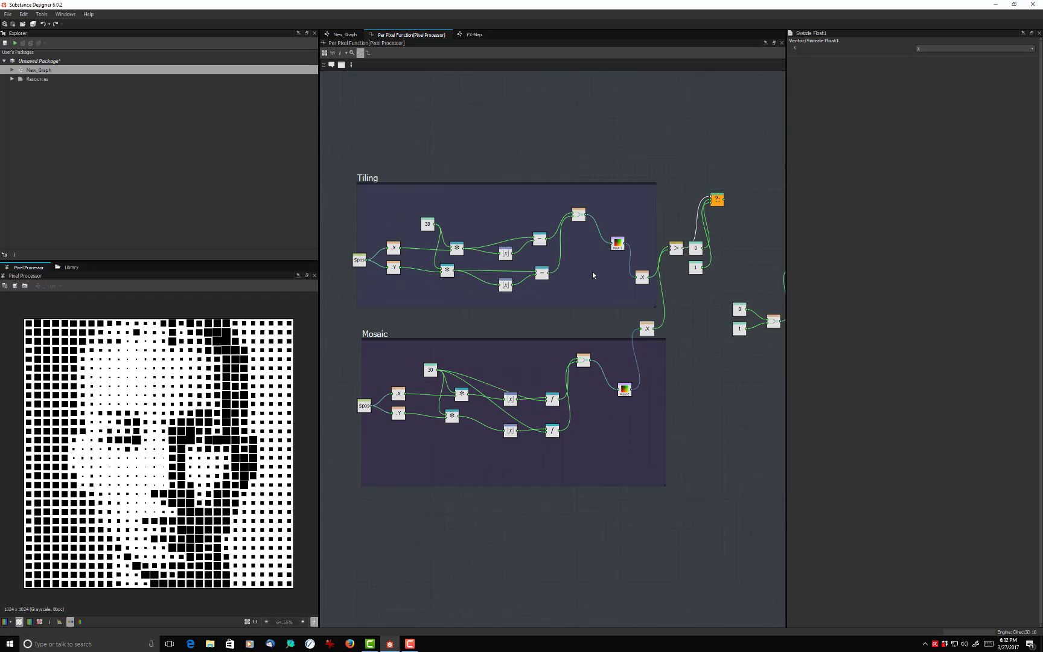
pyautogui.scroll(2, 592, 271)
pyautogui.moveTo(592, 272); pyautogui.dragTo(584, 247, button='middle')
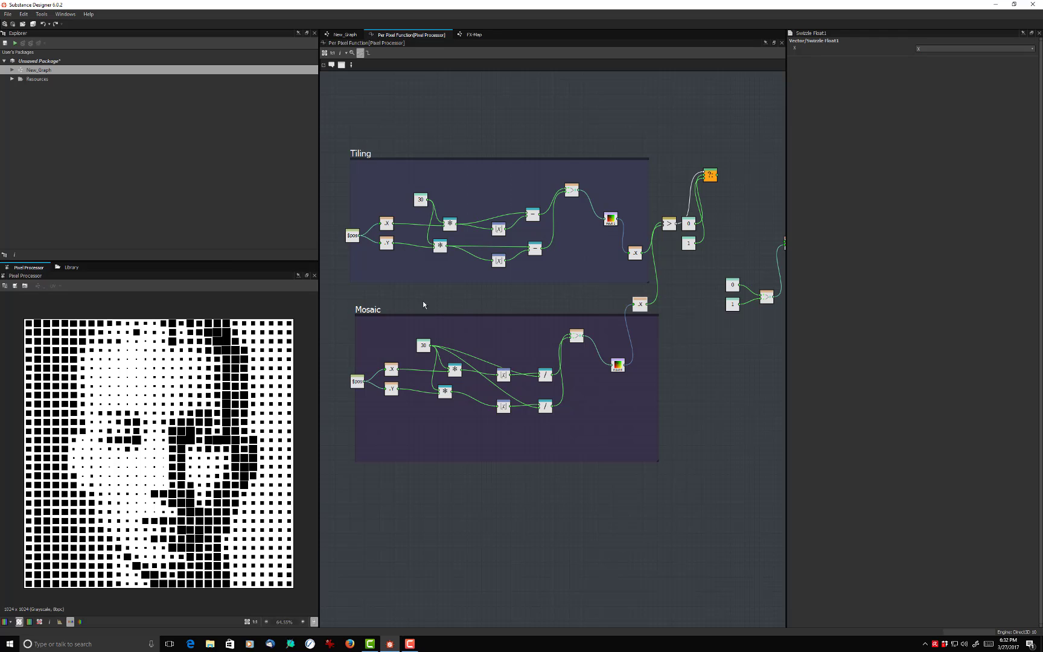
pyautogui.scroll(4, 600, 459)
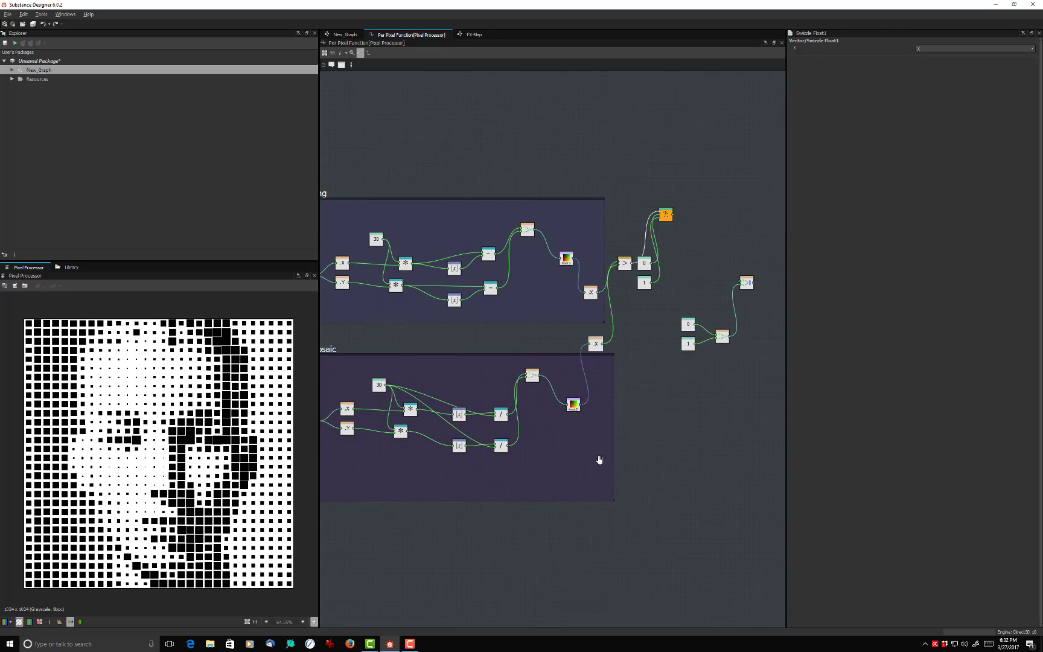
pyautogui.moveTo(599, 384); pyautogui.dragTo(562, 486, button='middle')
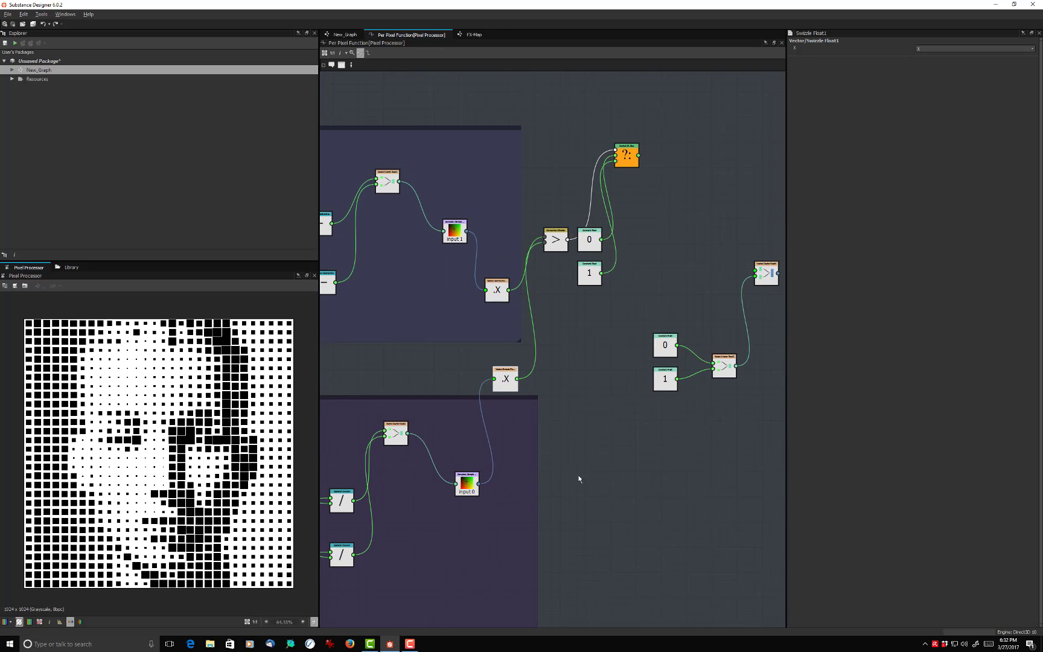
pyautogui.click(591, 468)
pyautogui.rightClick(614, 456)
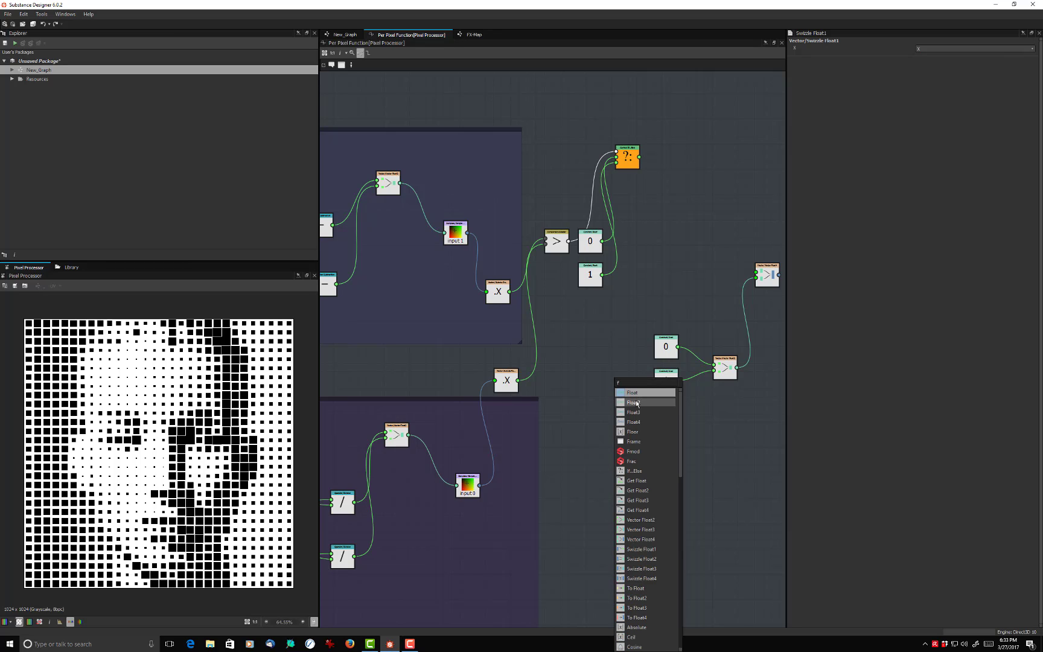
pyautogui.press('Escape')
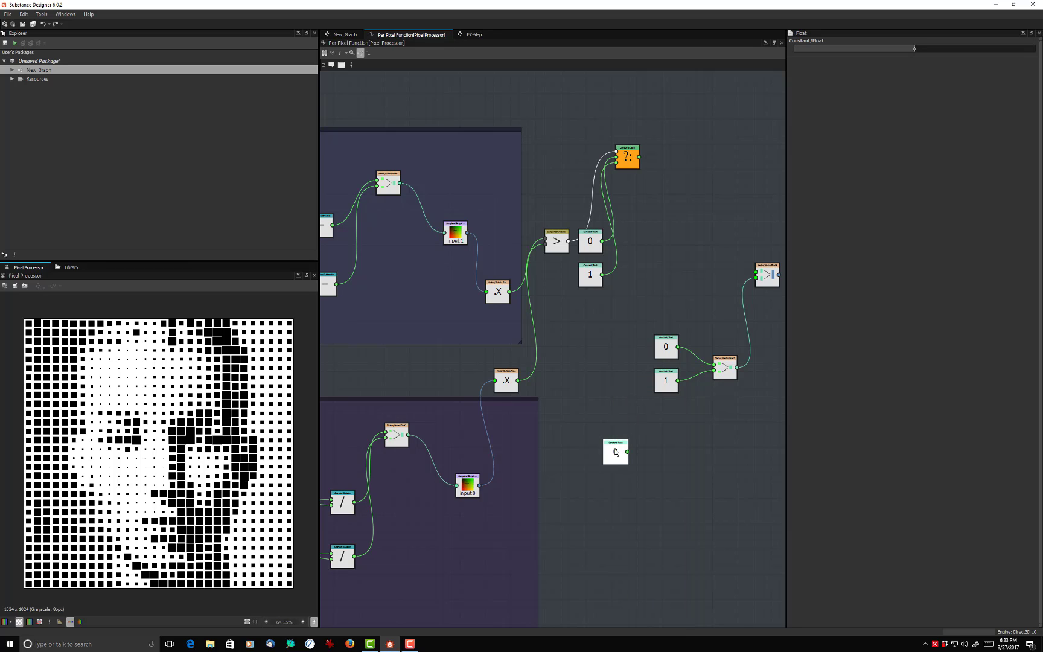
pyautogui.moveTo(618, 453); pyautogui.dragTo(576, 402)
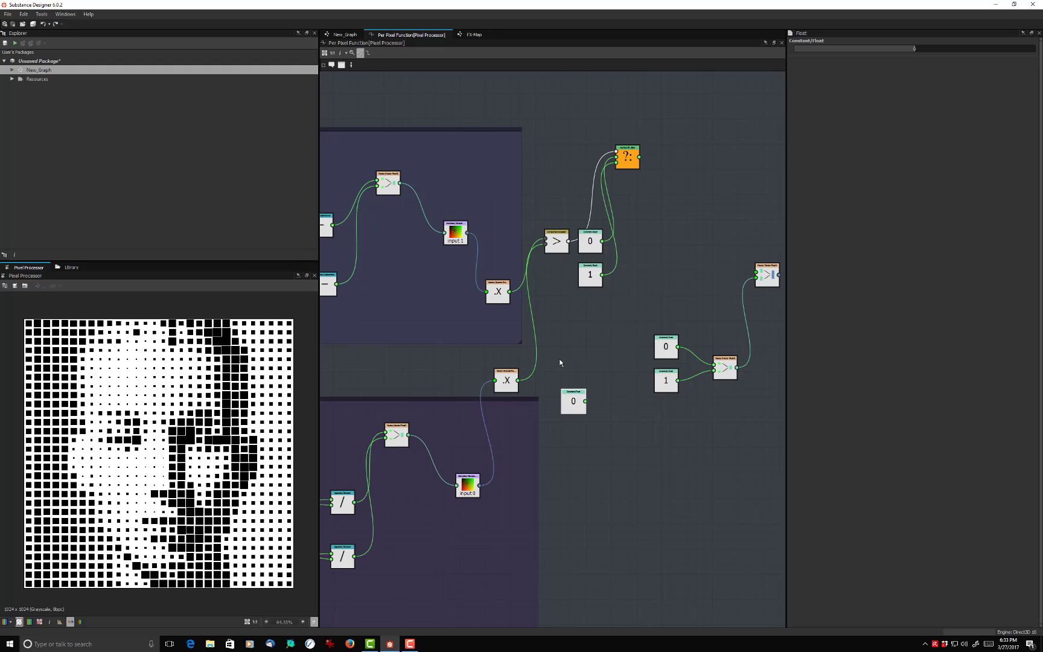
pyautogui.moveTo(509, 382)
pyautogui.mouseDown()
pyautogui.moveTo(537, 402)
pyautogui.moveTo(518, 402)
pyautogui.mouseUp()
# - Add a Multiplication node just above the new Float node
pyautogui.moveTo(585, 401); pyautogui.dragTo(581, 344)
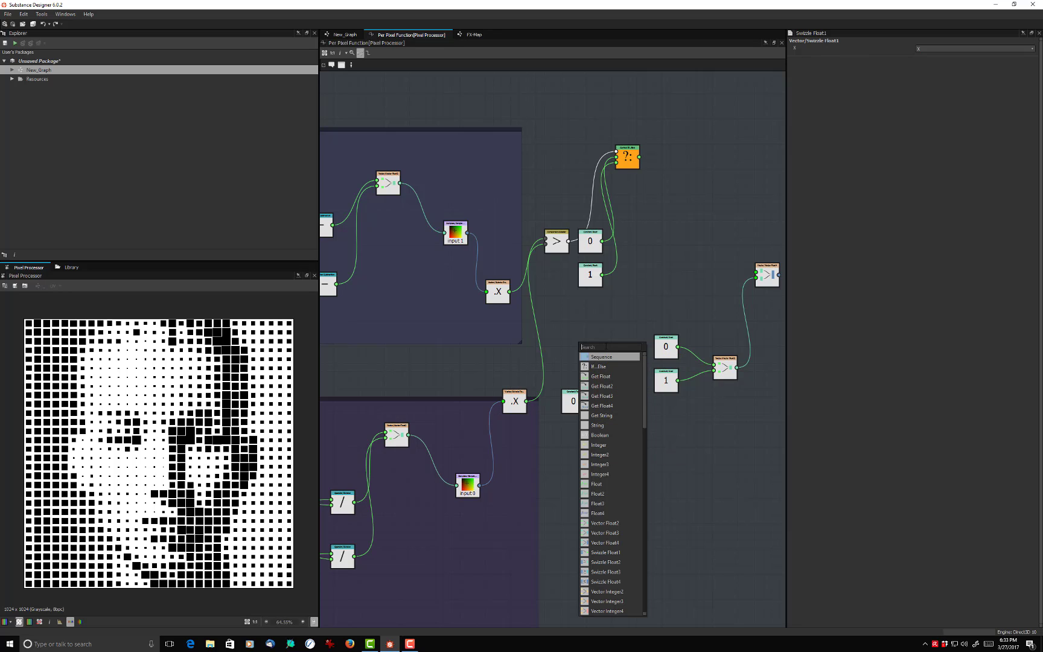
pyautogui.write('le')
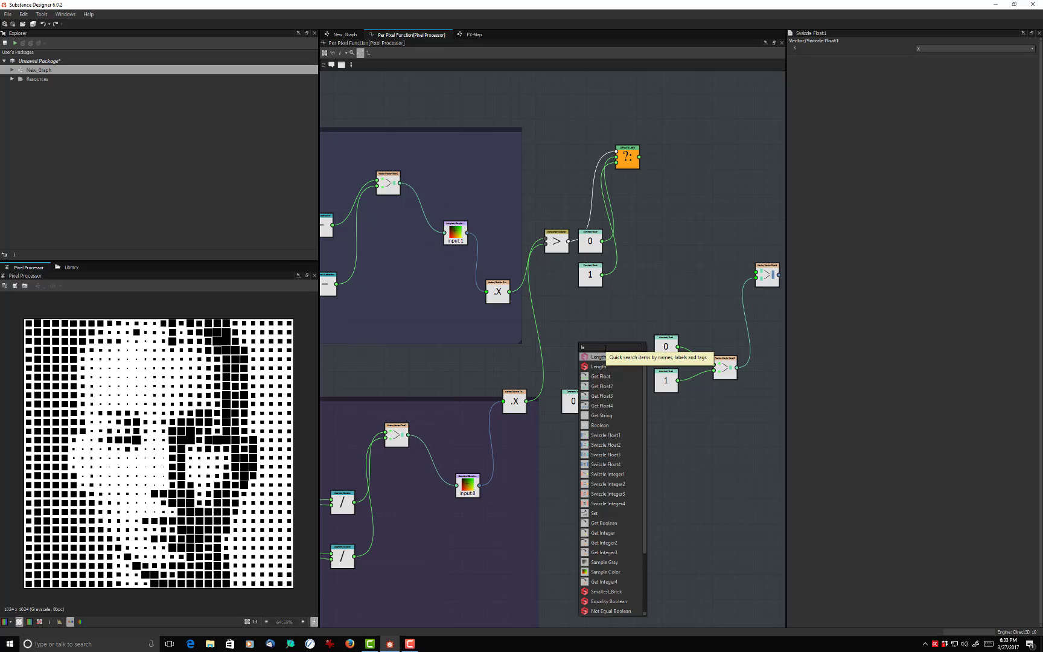
pyautogui.write('v')
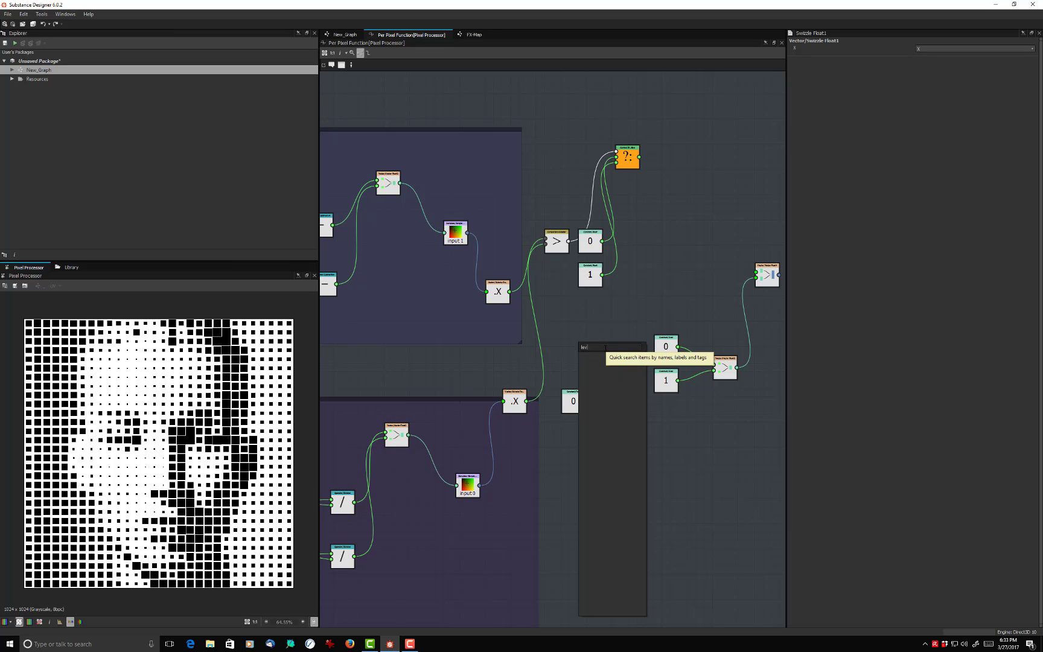
pyautogui.moveTo(596, 348); pyautogui.dragTo(563, 343)
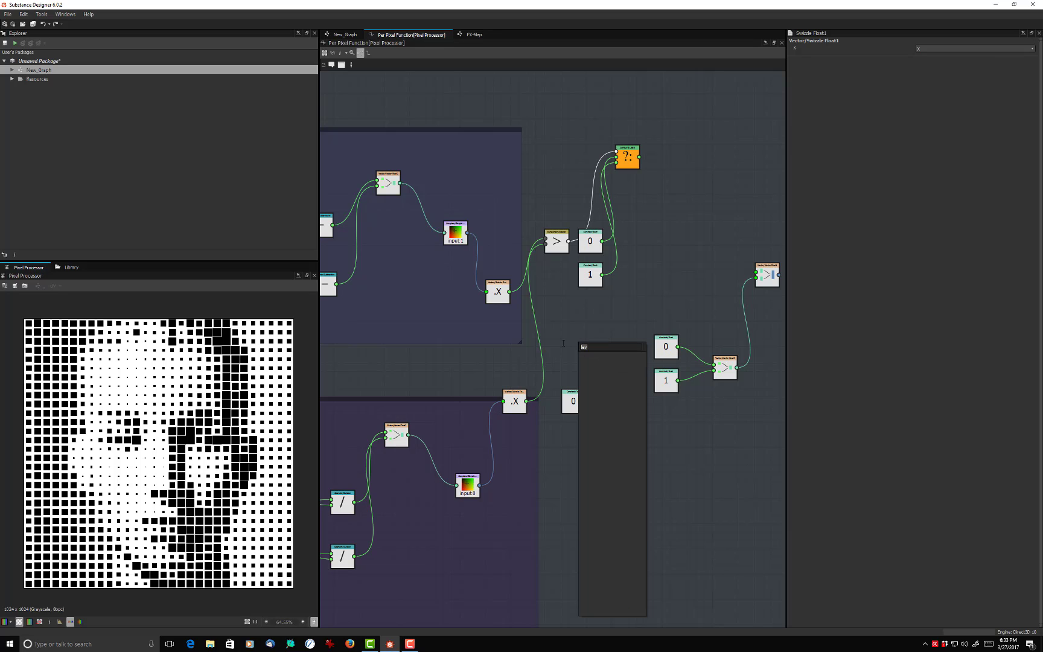
pyautogui.write('mu')
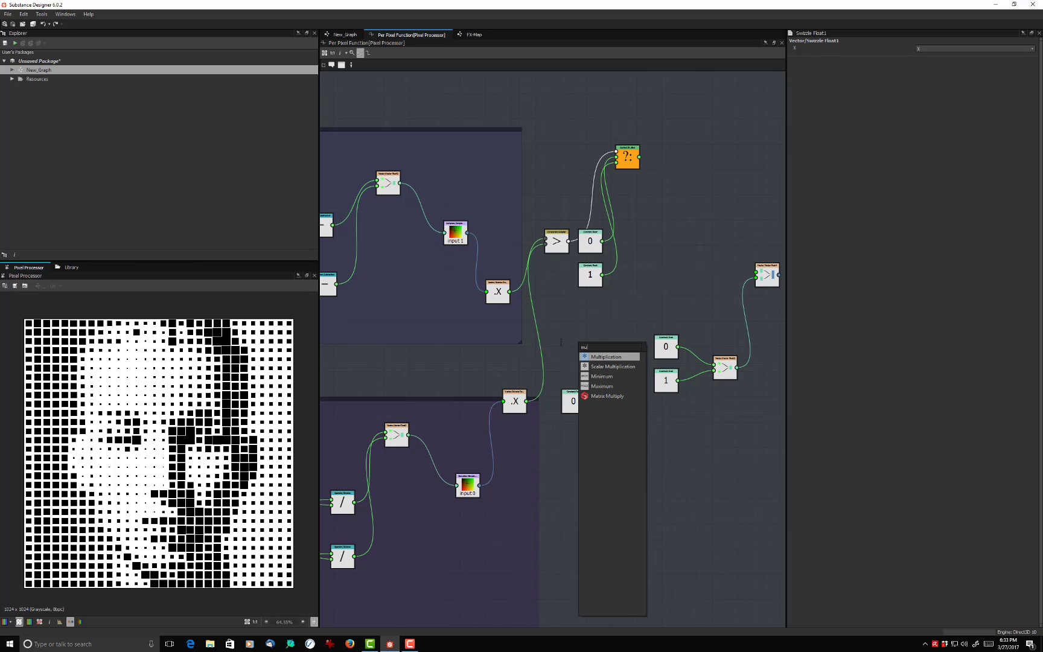
pyautogui.click(607, 356)
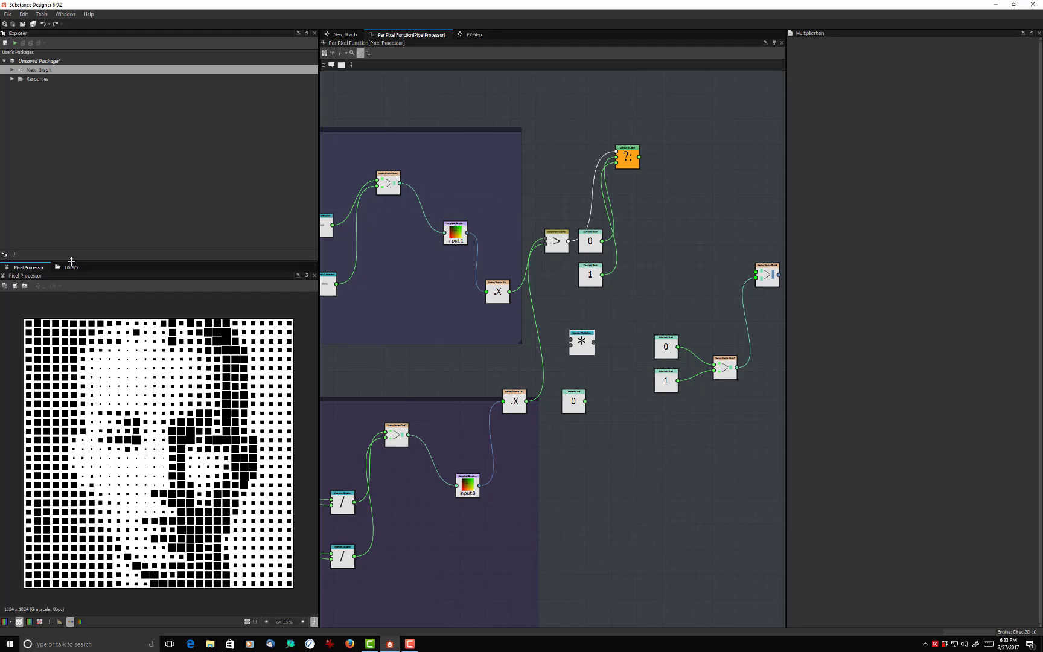
# - Examine the nodes available in the library's Function Nodes category, and return to the Pixel Processor preview
pyautogui.click(71, 266)
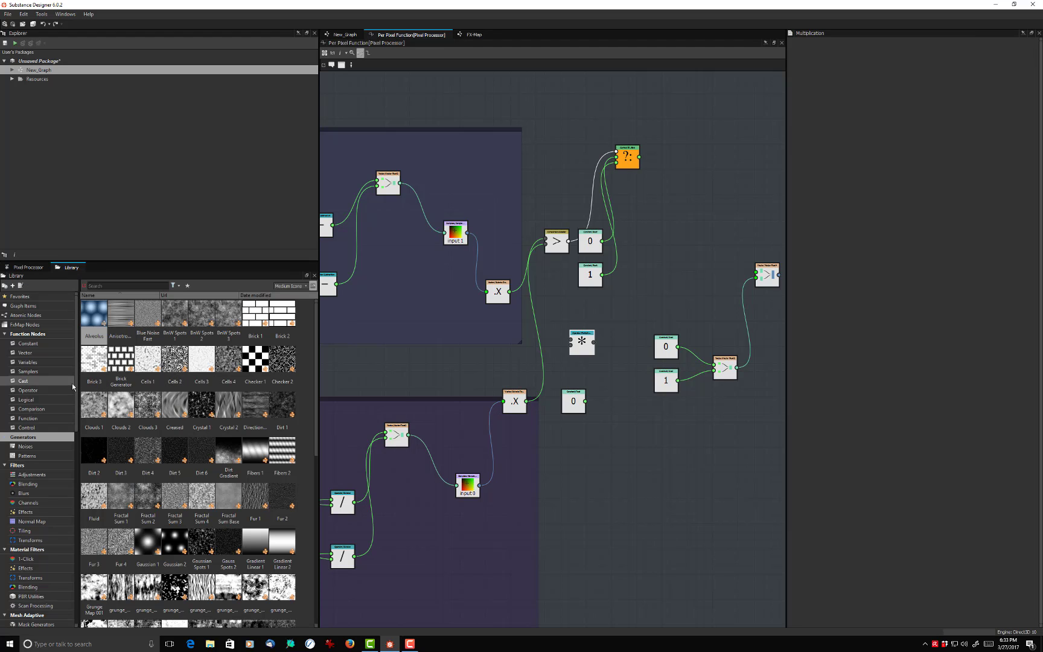
pyautogui.scroll(-6, 73, 388)
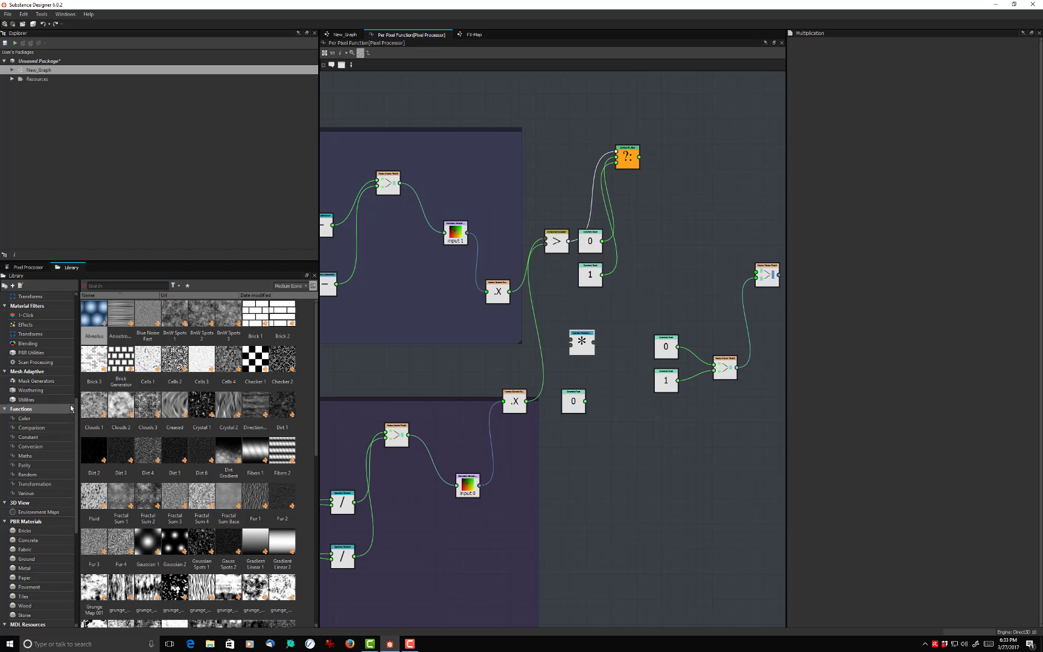
pyautogui.scroll(-6, 67, 405)
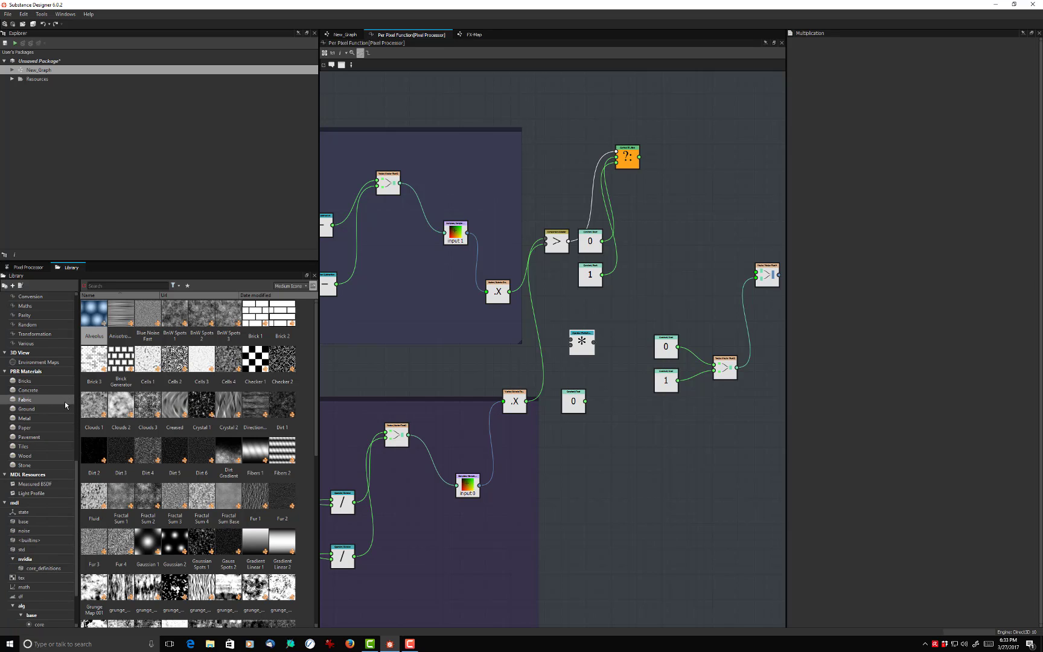
pyautogui.scroll(7, 67, 405)
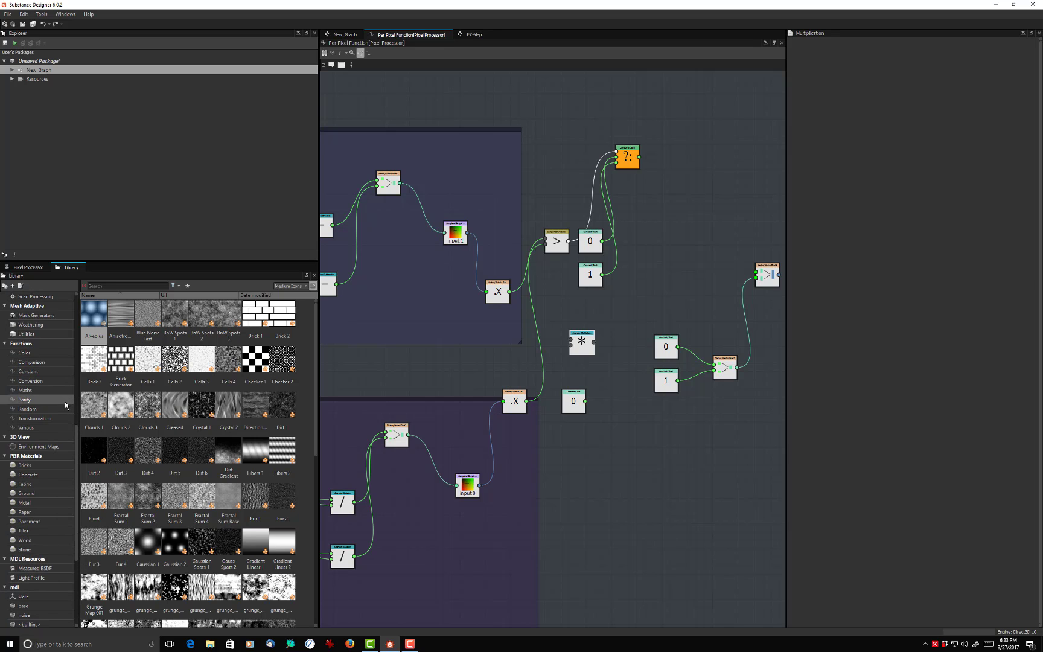
pyautogui.scroll(8, 64, 402)
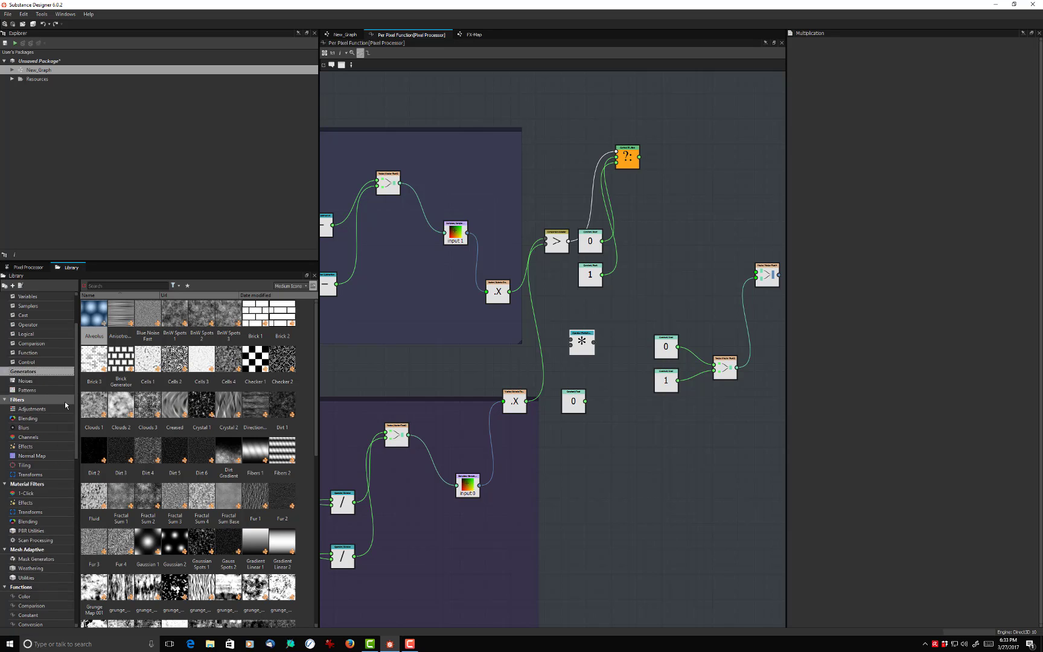
pyautogui.click(27, 334)
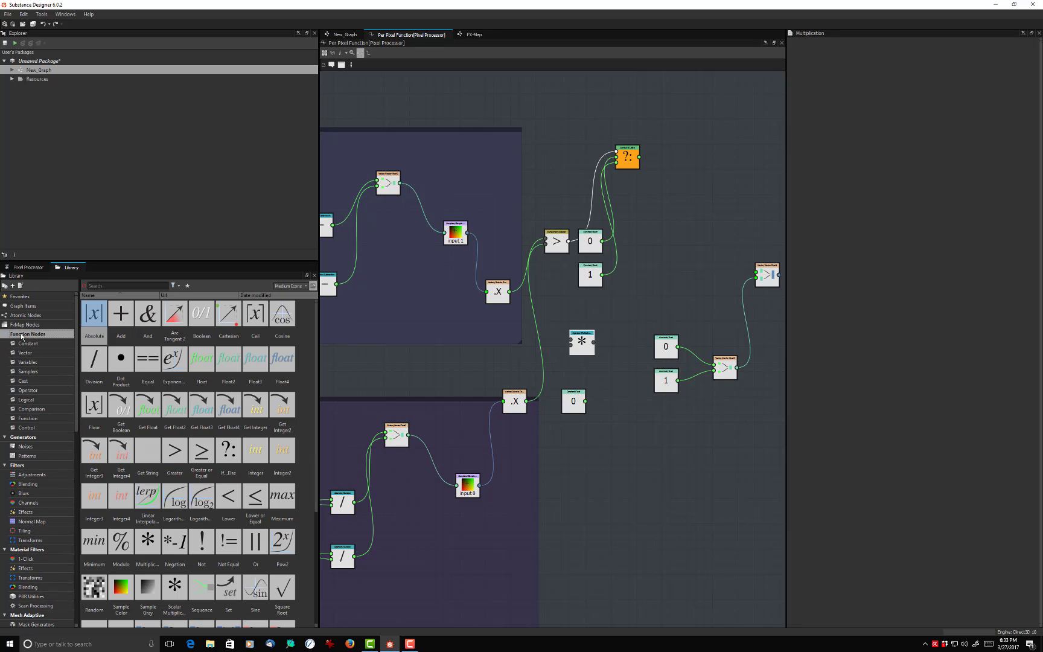
pyautogui.scroll(-3, 160, 387)
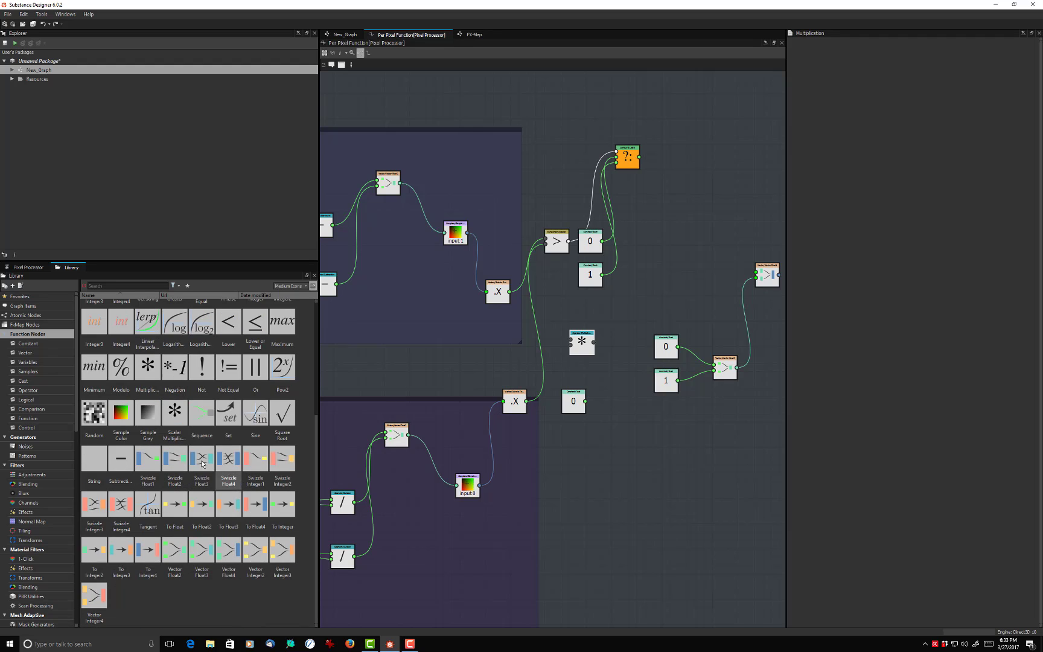
pyautogui.scroll(3, 211, 431)
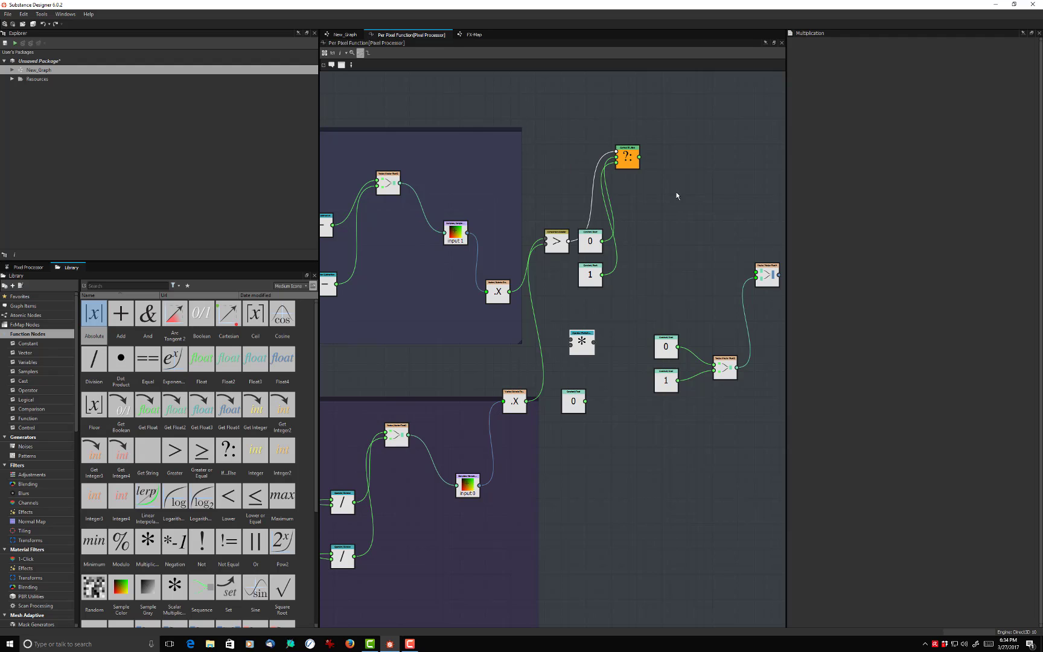
pyautogui.click(29, 266)
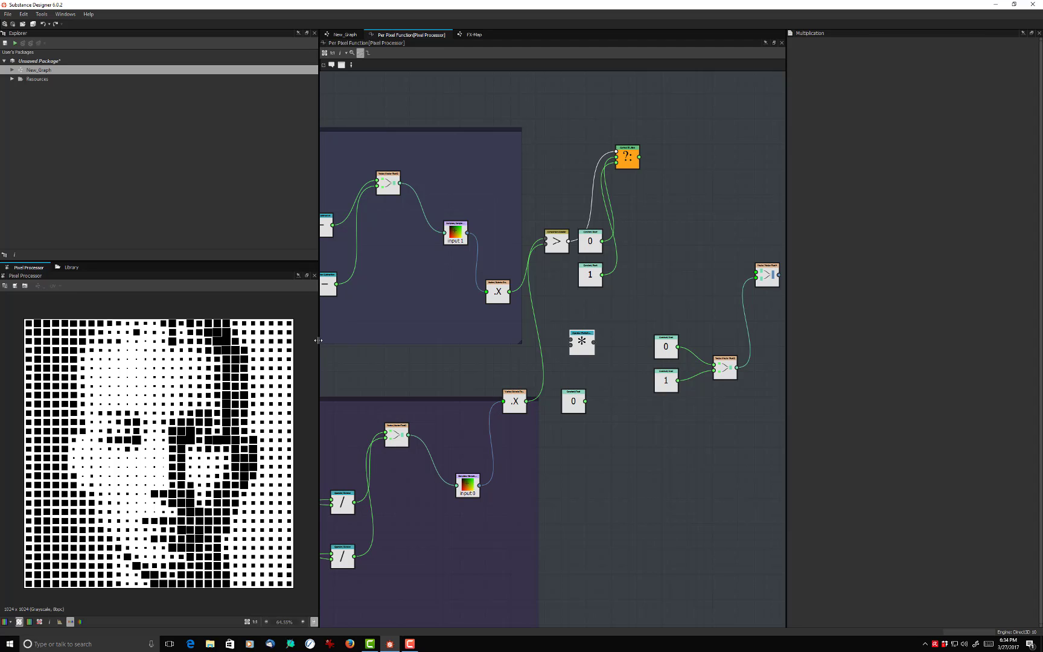
# - Enlarge the Pixel Processor preview pane in width and height and magnify the halftone image
pyautogui.moveTo(319, 343); pyautogui.dragTo(457, 356)
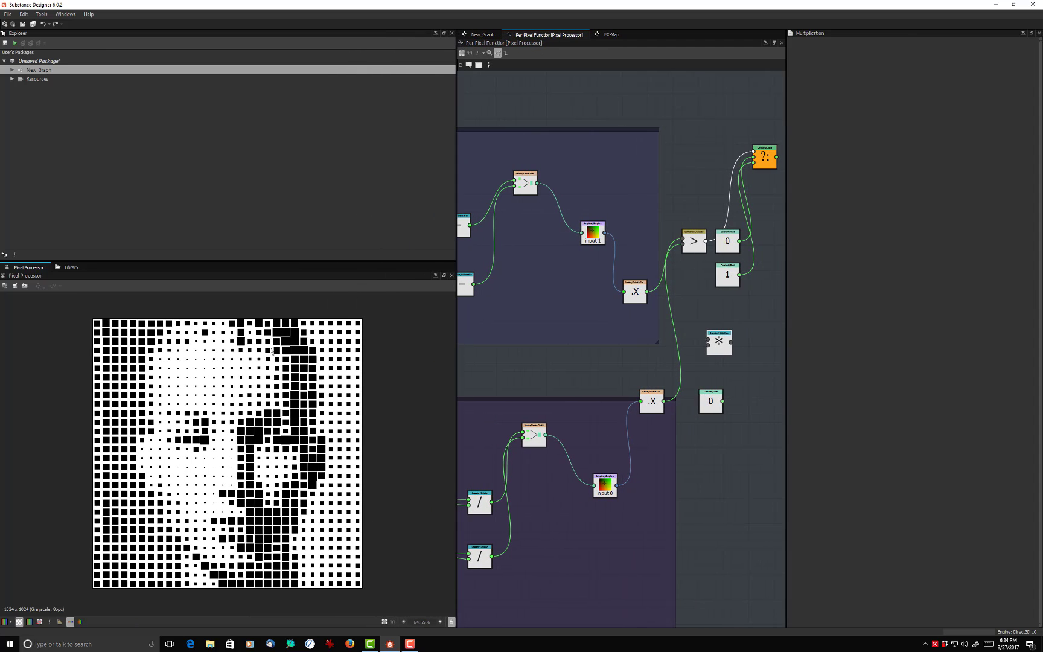
pyautogui.scroll(1, 270, 350)
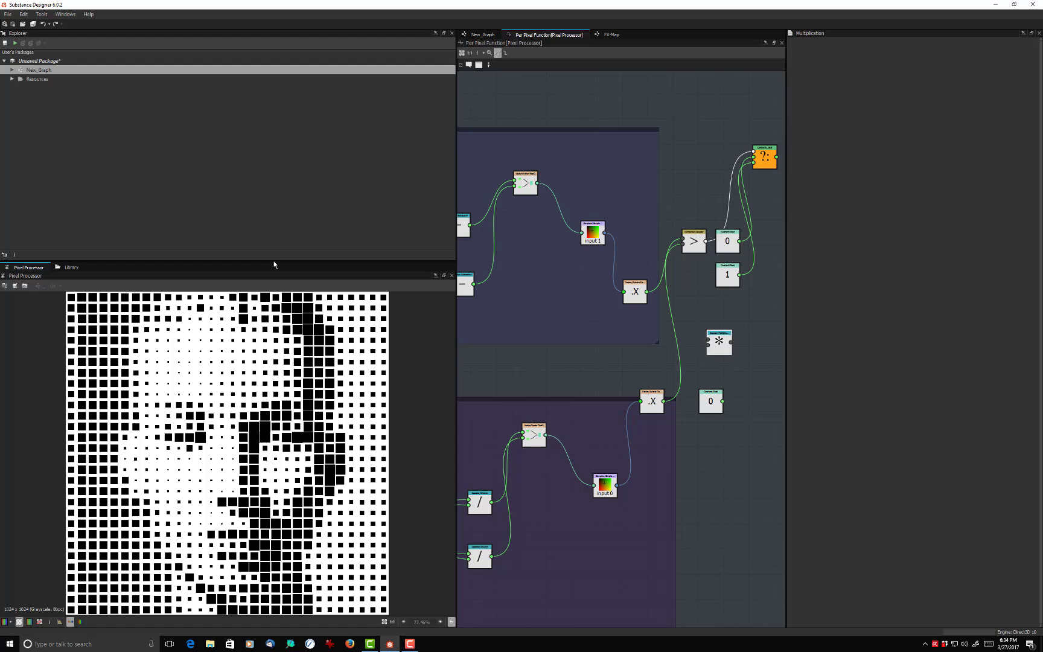
pyautogui.moveTo(273, 264); pyautogui.dragTo(274, 162)
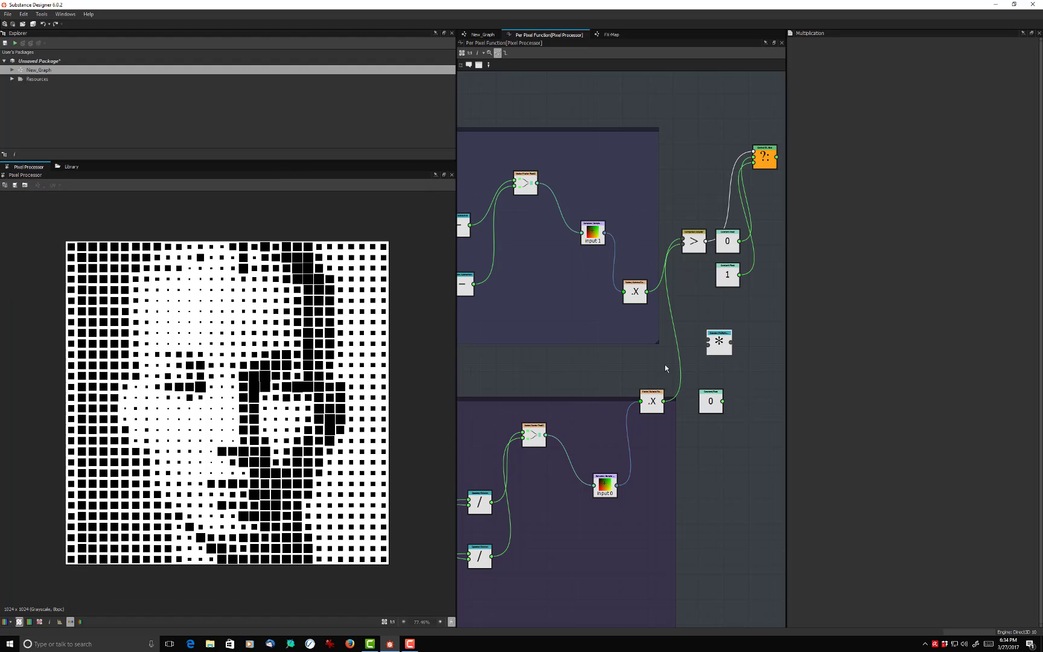
# - Set the new Float node's value to 1 and place it between the Tiling and Mosaic groups
pyautogui.moveTo(722, 396)
pyautogui.mouseDown()
pyautogui.moveTo(729, 332)
pyautogui.moveTo(730, 379)
pyautogui.mouseUp()
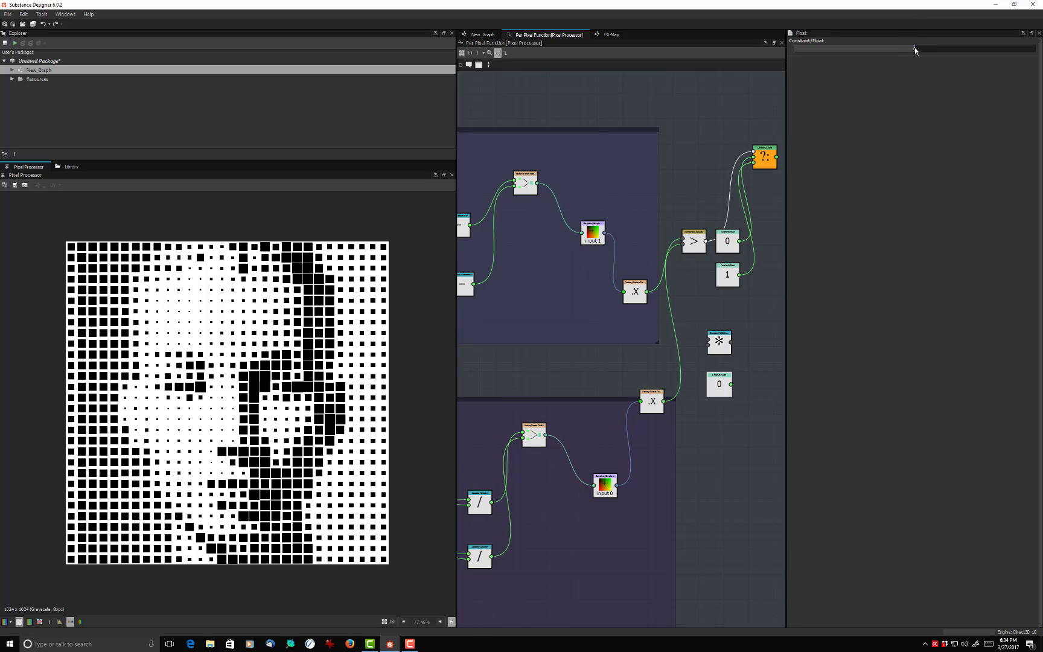
pyautogui.moveTo(914, 48); pyautogui.dragTo(1034, 48)
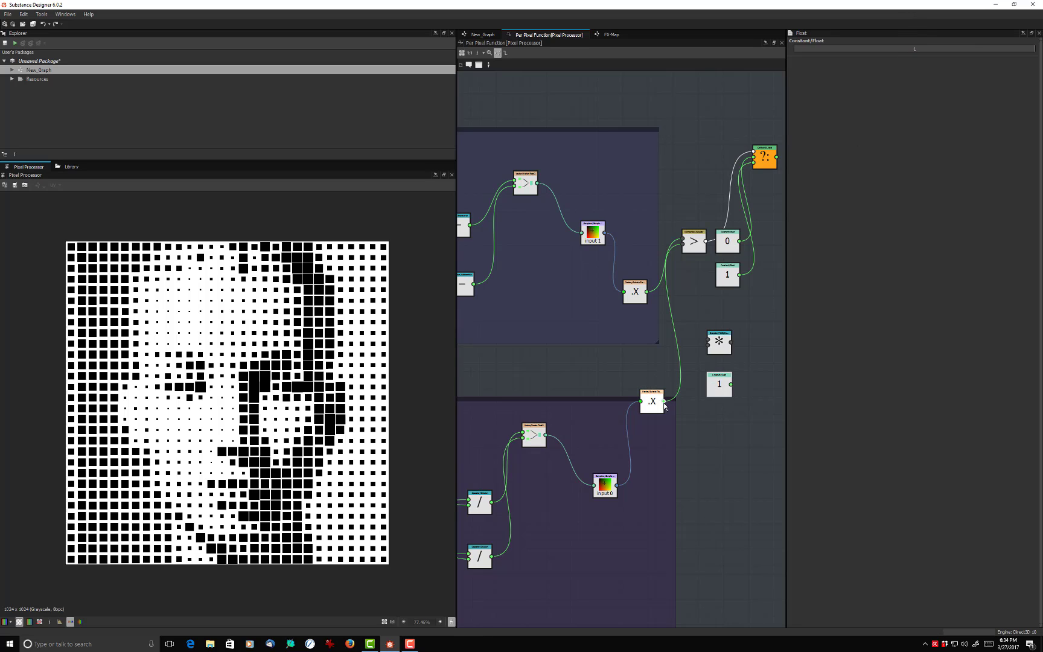
pyautogui.moveTo(710, 386); pyautogui.dragTo(609, 361)
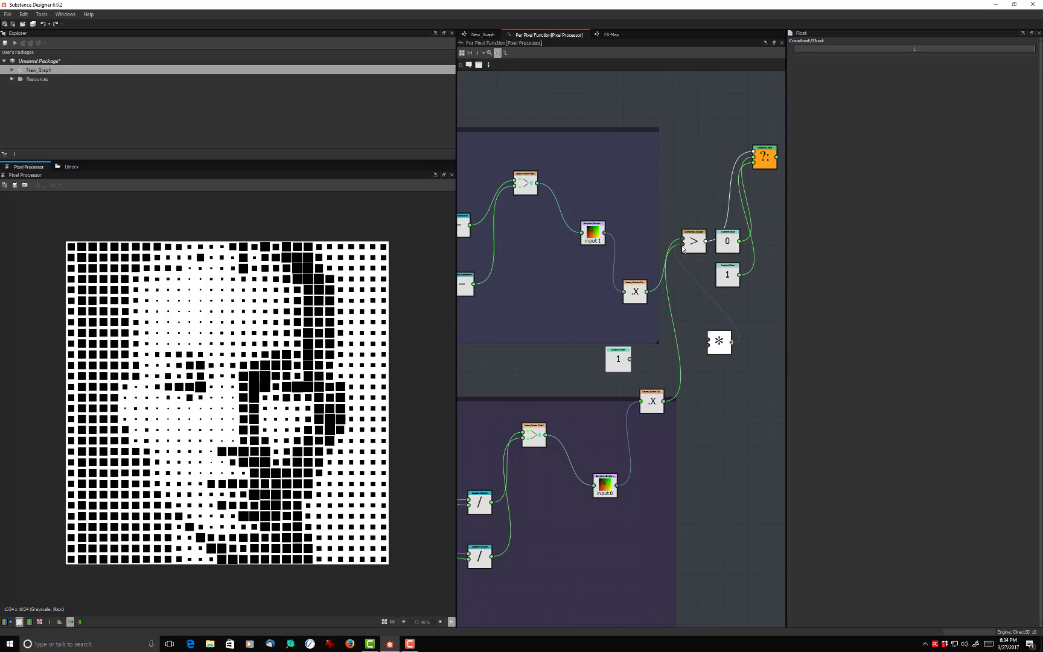
# - Route the Float 1 and the Mosaic group's Swizzle output through the Multiplication node into the Greater node's second input
pyautogui.moveTo(683, 248); pyautogui.dragTo(683, 245)
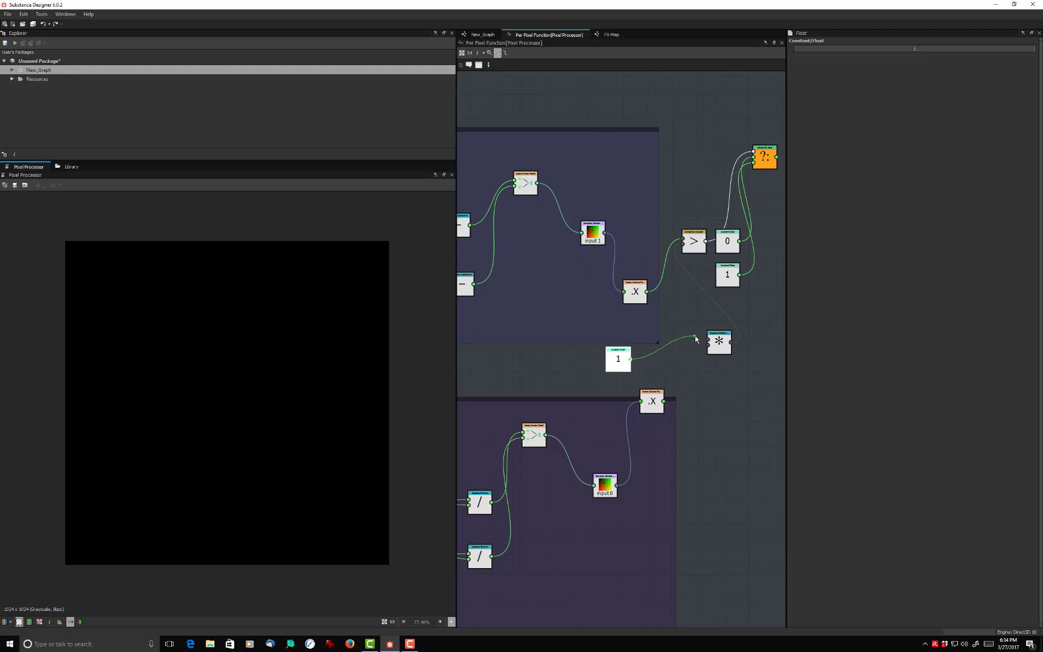
pyautogui.moveTo(695, 339); pyautogui.dragTo(709, 342)
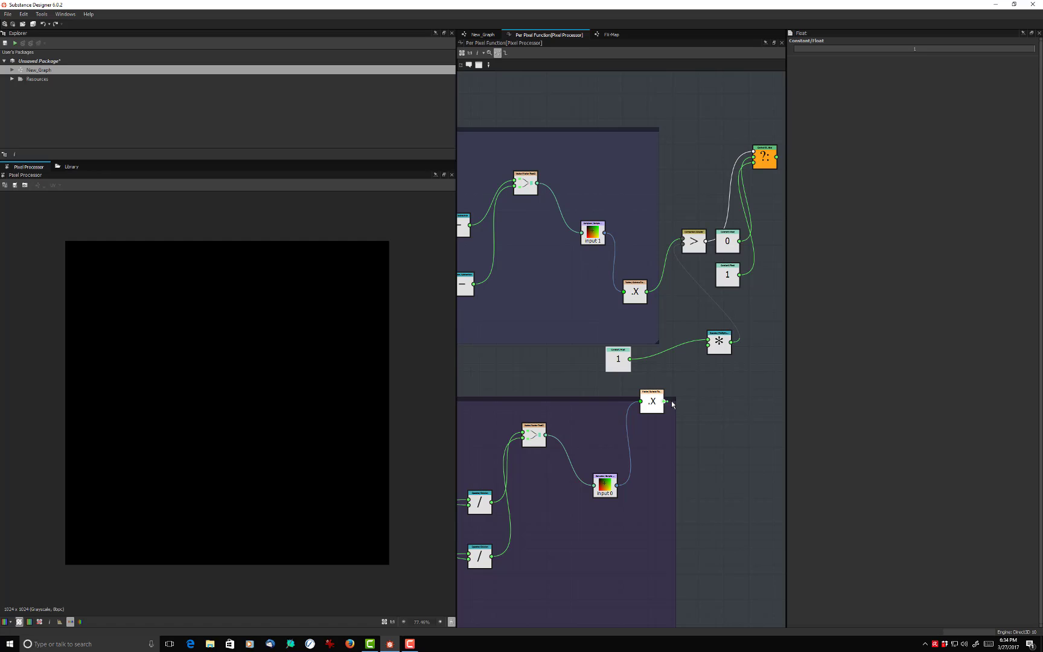
pyautogui.moveTo(663, 401); pyautogui.dragTo(708, 345)
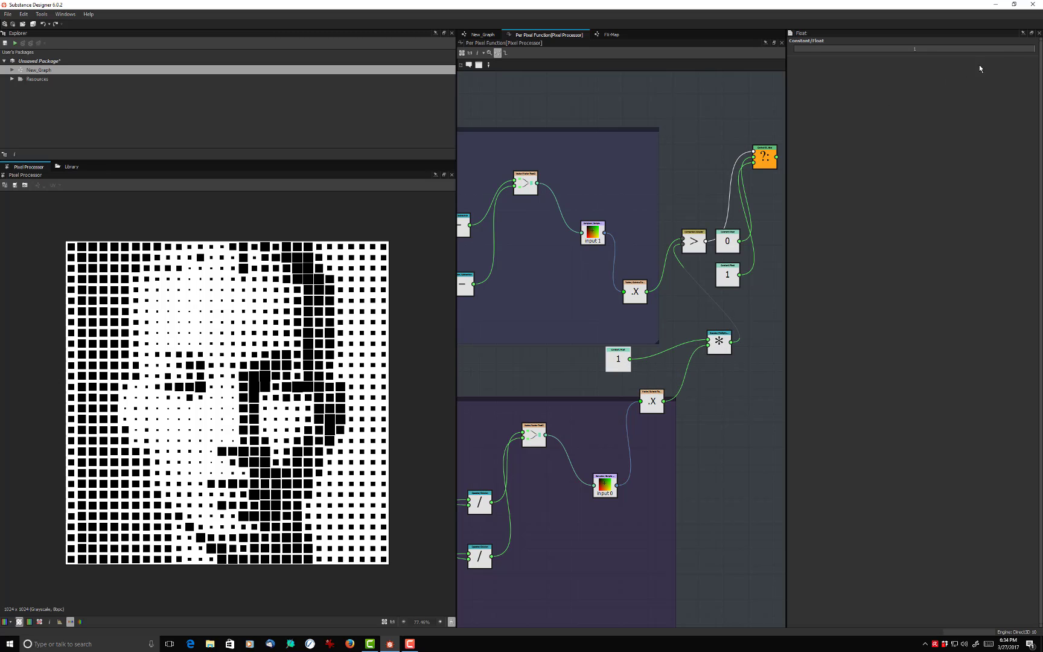
# - Try varying the value of the Float constant that feeds the Multiplication node
pyautogui.moveTo(1033, 50)
pyautogui.mouseDown()
pyautogui.moveTo(915, 50)
pyautogui.moveTo(1021, 65)
pyautogui.moveTo(917, 64)
pyautogui.moveTo(1039, 67)
pyautogui.mouseUp()
pyautogui.moveTo(1040, 83); pyautogui.dragTo(1039, 112)
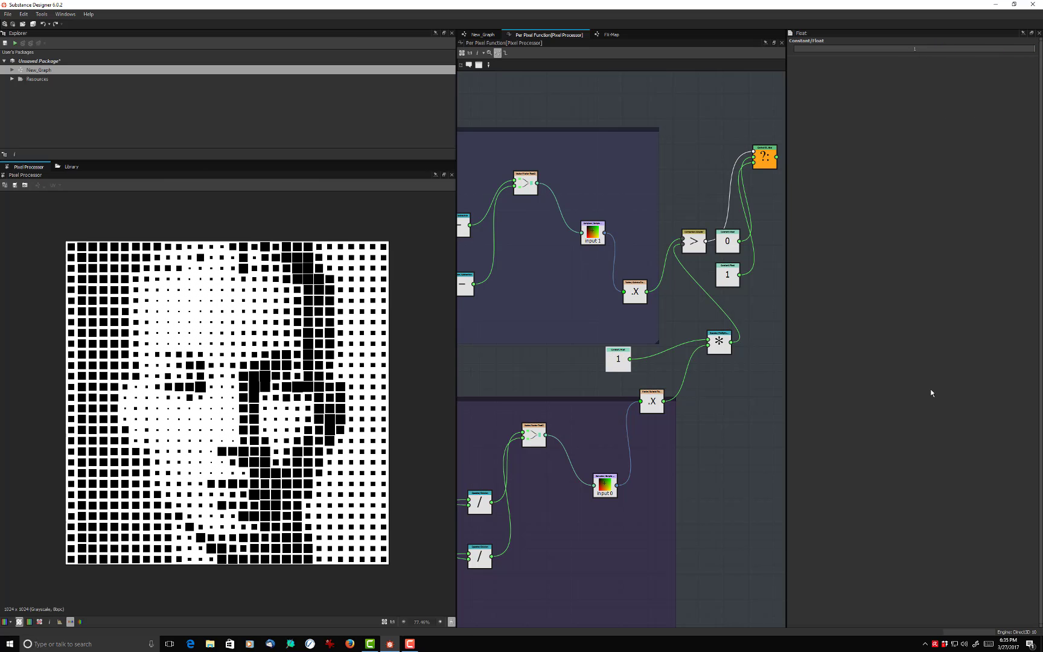